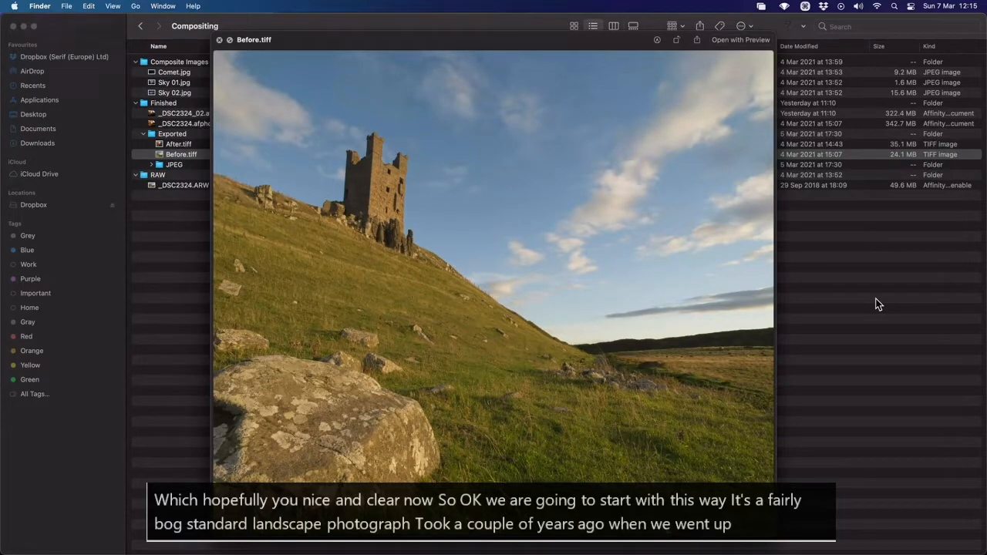
# Preview the After.tiff image, close the preview, and open the RAW photo _DSC2324.ARW in Affinity Photo.
pyautogui.press('Up')
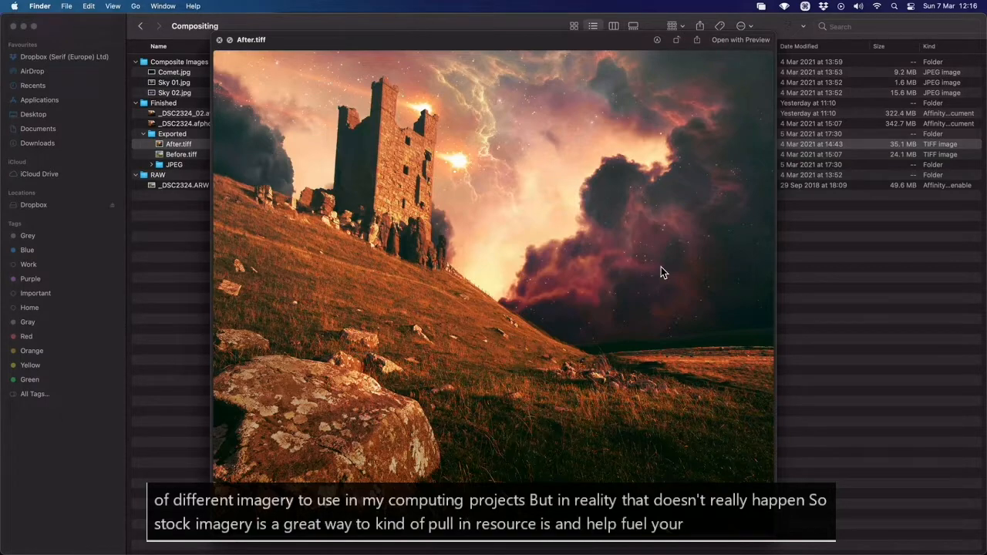
pyautogui.press('space')
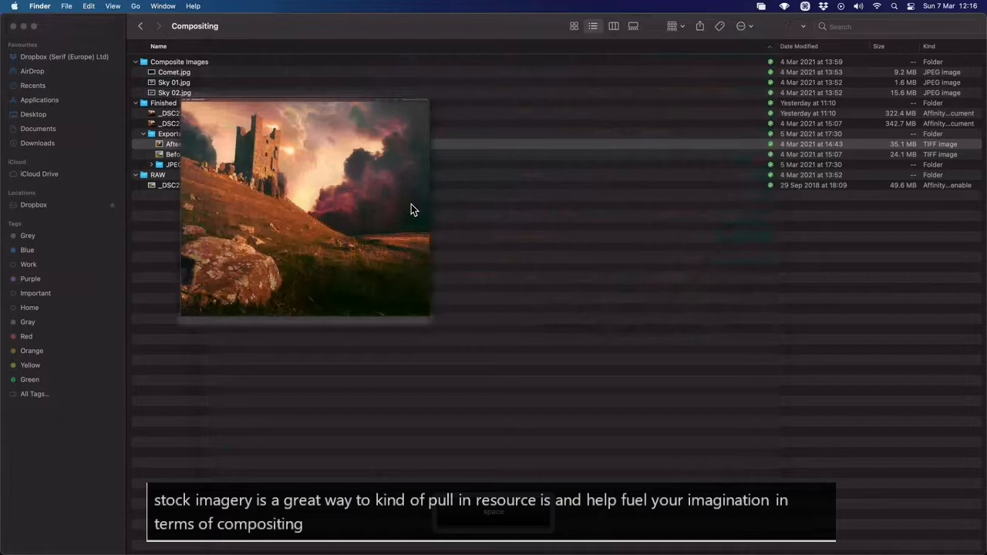
pyautogui.click(186, 189)
pyautogui.moveTo(185, 188); pyautogui.dragTo(501, 283)
pyautogui.press('super+Tab')
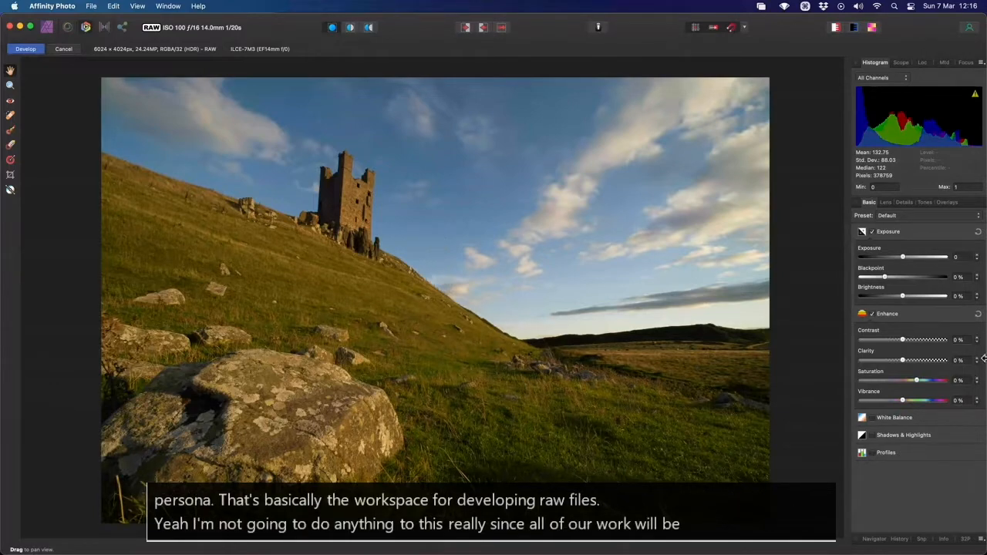
# Lower the RAW photo's blackpoint to -5 % and develop the image.
pyautogui.moveTo(886, 281); pyautogui.dragTo(874, 287)
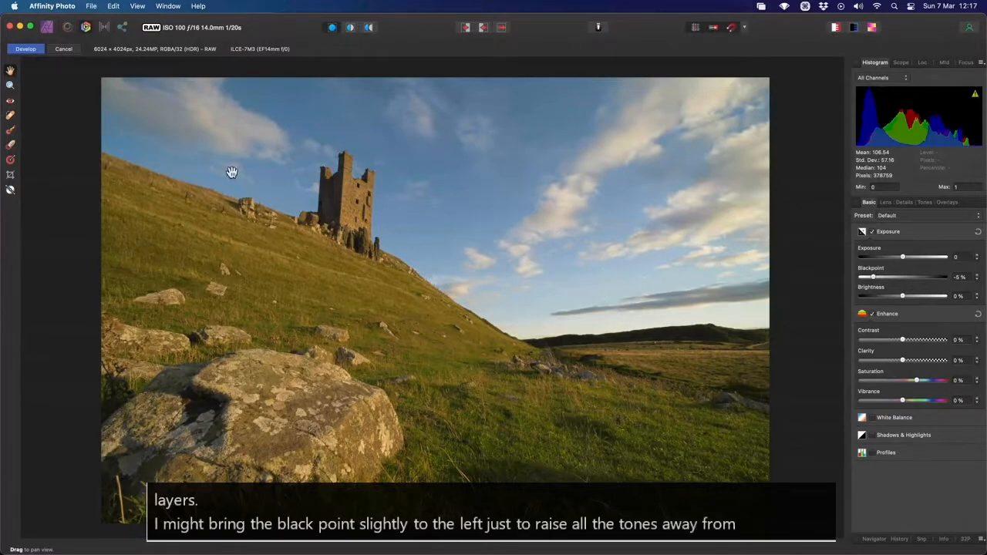
pyautogui.click(35, 49)
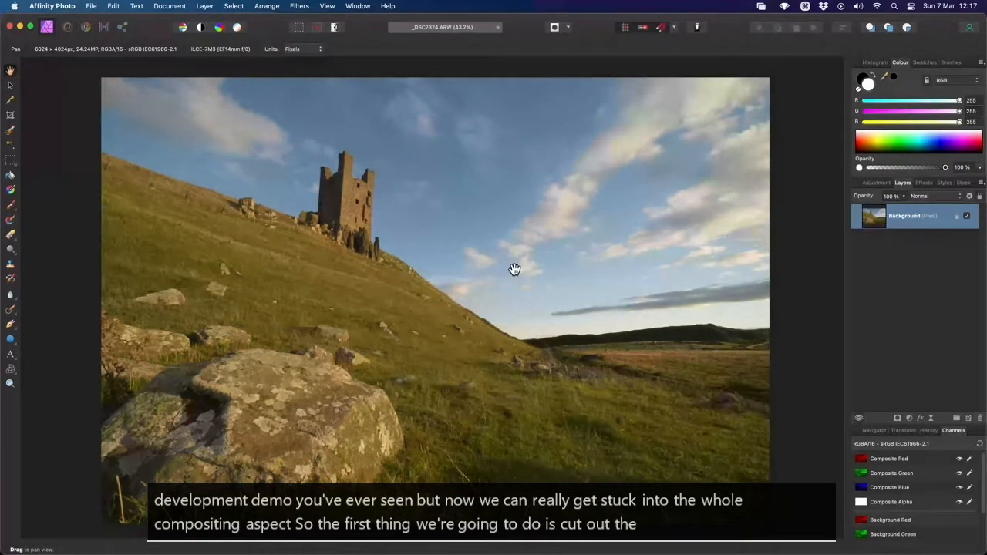
# Select the tower, hillside and grassy foreground with the Selection Brush at a width of about 269 px.
pyautogui.scroll(5, 515, 269)
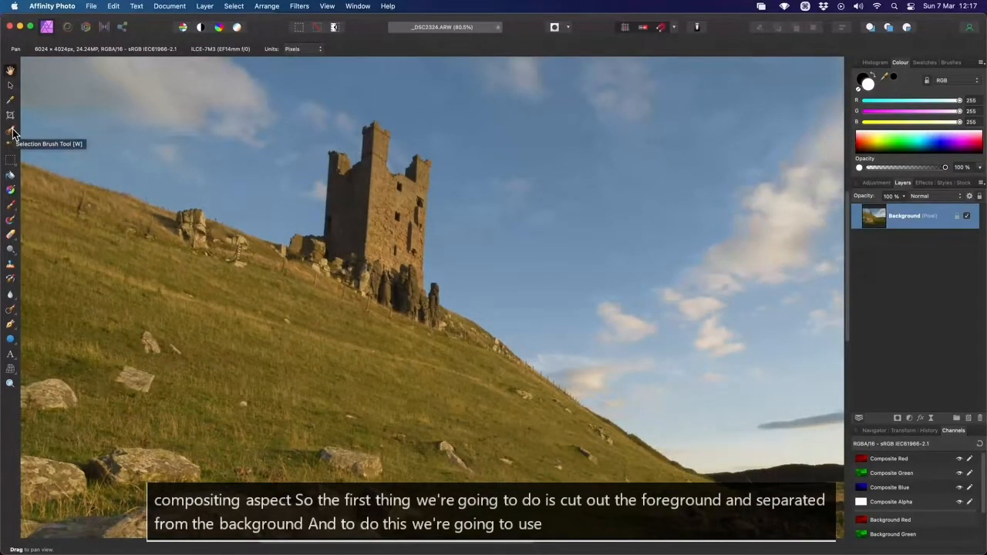
pyautogui.scroll(-5, 399, 249)
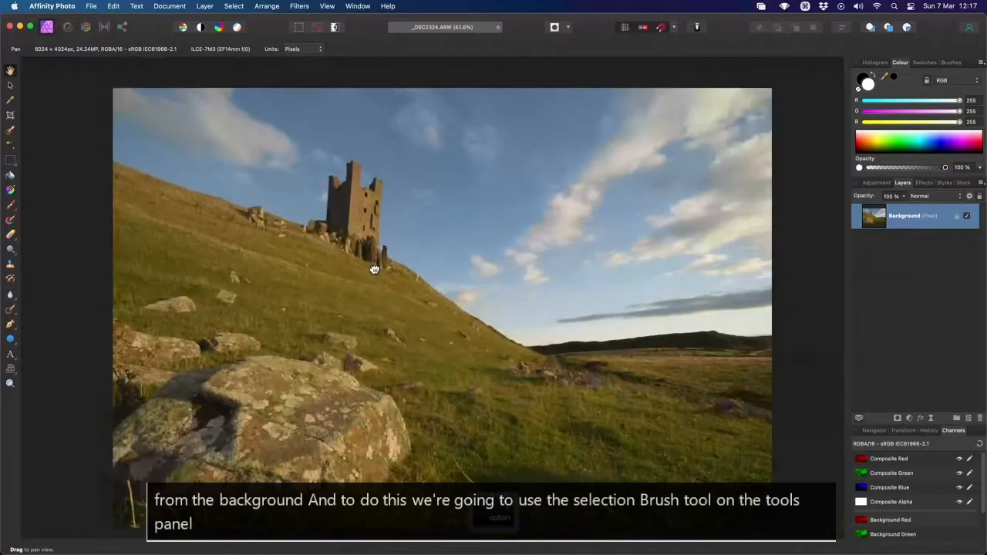
pyautogui.press('w')
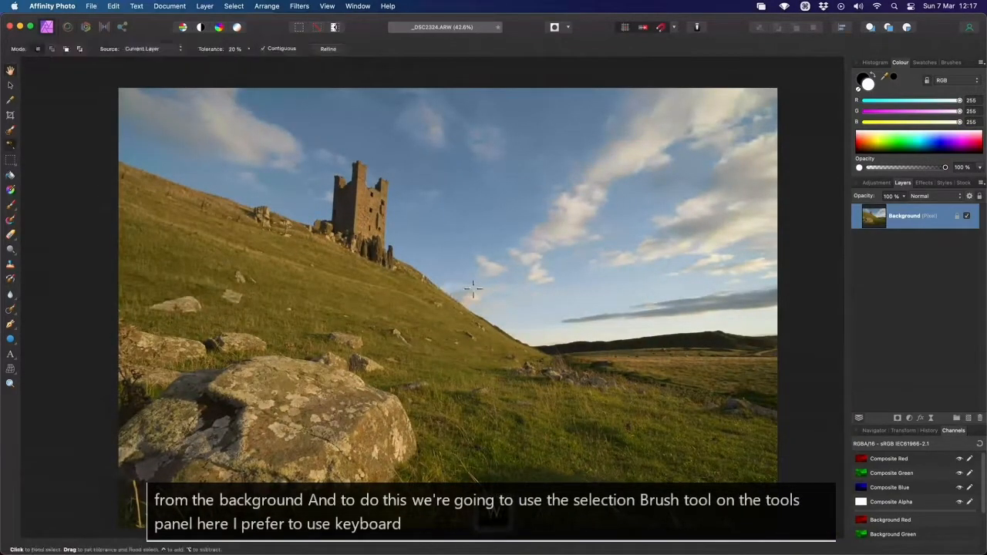
pyautogui.press('w')
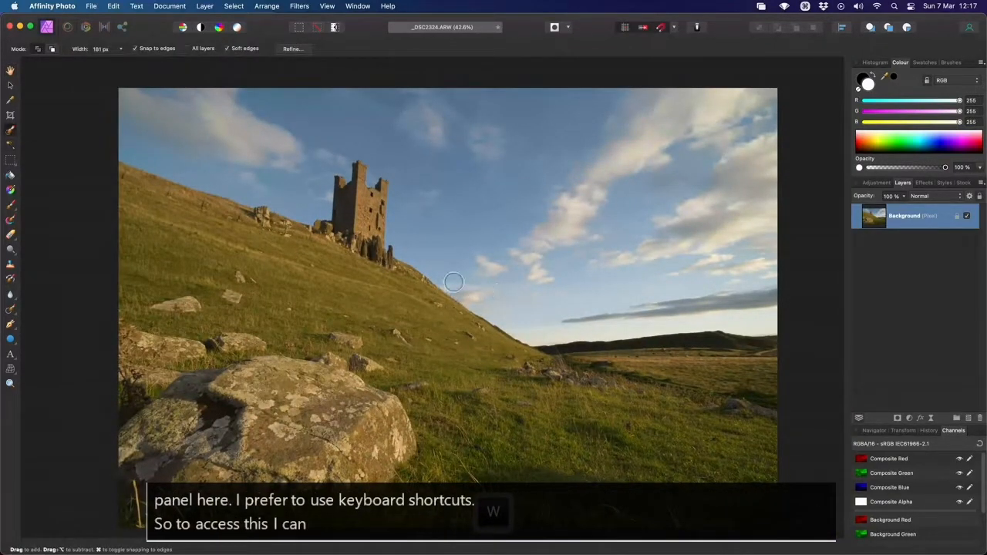
pyautogui.press(']')
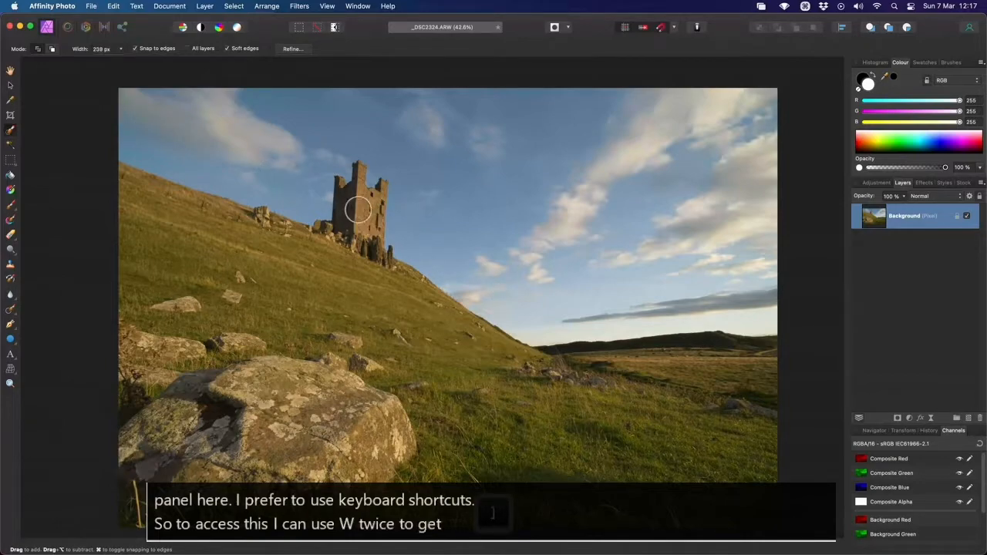
pyautogui.press(']')
pyautogui.moveTo(357, 220)
pyautogui.mouseDown()
pyautogui.moveTo(363, 274)
pyautogui.moveTo(139, 225)
pyautogui.moveTo(401, 343)
pyautogui.moveTo(542, 384)
pyautogui.moveTo(787, 398)
pyautogui.moveTo(653, 455)
pyautogui.moveTo(712, 485)
pyautogui.moveTo(389, 477)
pyautogui.moveTo(154, 435)
pyautogui.moveTo(264, 393)
pyautogui.moveTo(213, 344)
pyautogui.moveTo(420, 433)
pyautogui.moveTo(337, 421)
pyautogui.moveTo(347, 426)
pyautogui.moveTo(347, 371)
pyautogui.mouseUp()
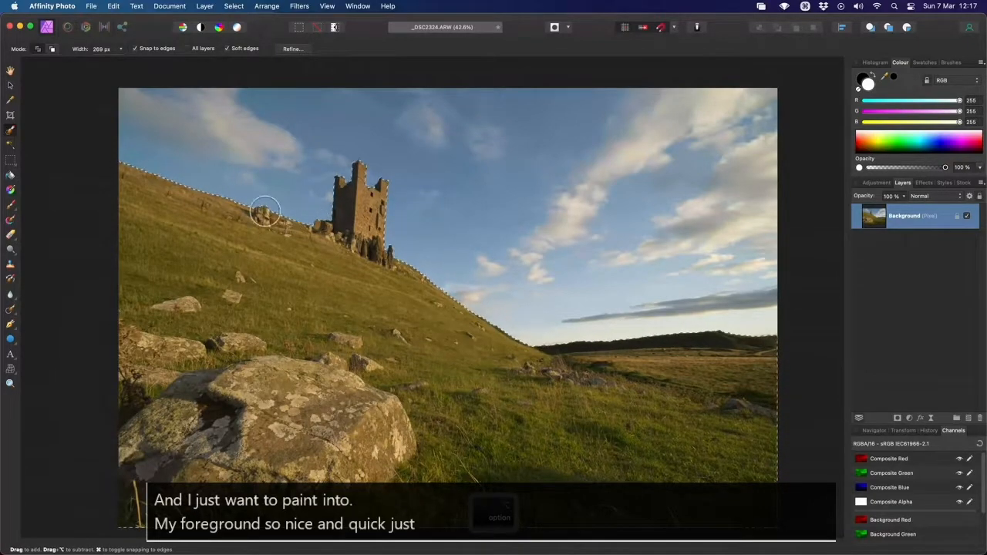
# Reduce the Selection Brush width to 62 px for close work along the hillside's skyline.
pyautogui.scroll(5, 264, 212)
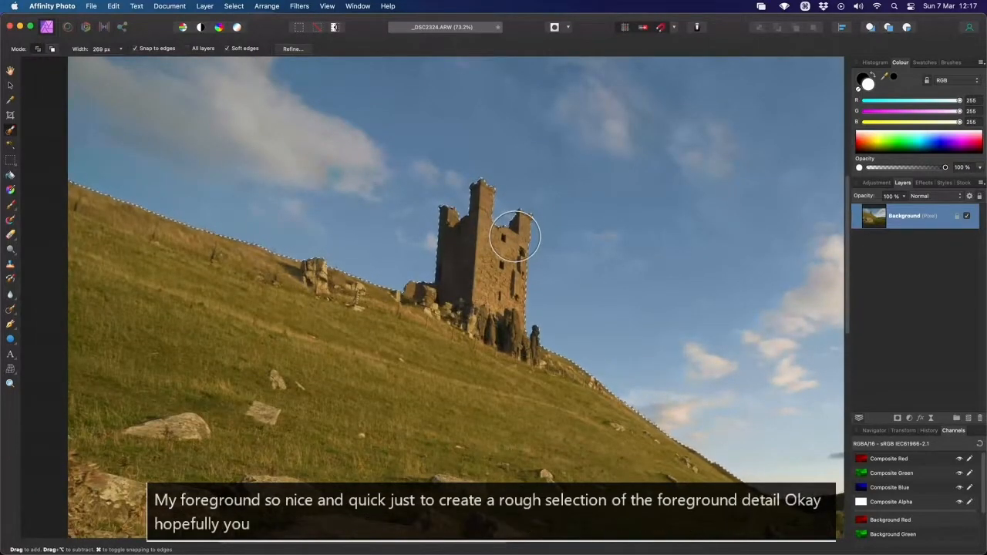
pyautogui.press('[')
pyautogui.press('[')
pyautogui.press('[')
pyautogui.press('[')
pyautogui.hscroll(-3, 409, 249)
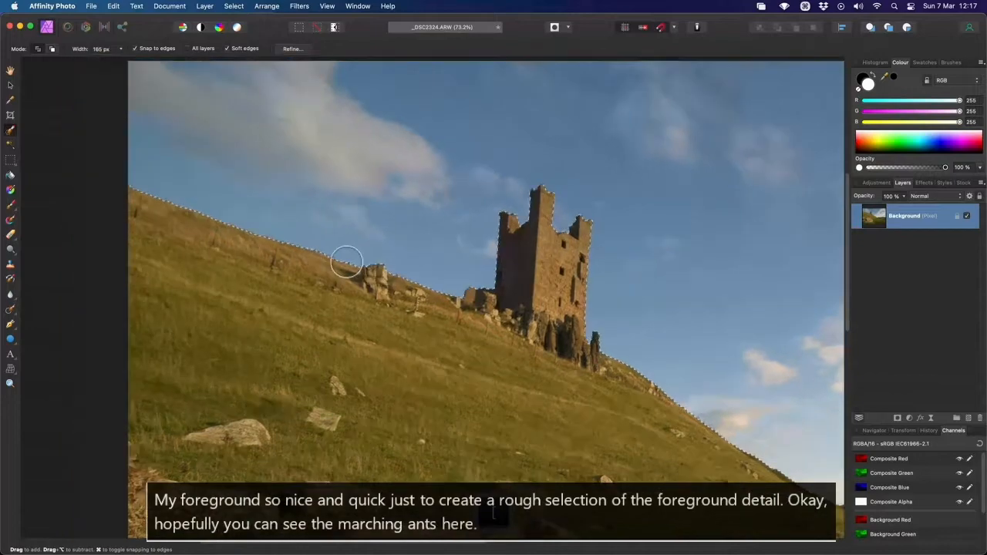
pyautogui.scroll(4, 346, 262)
pyautogui.press('[')
pyautogui.press('[')
pyautogui.press('[')
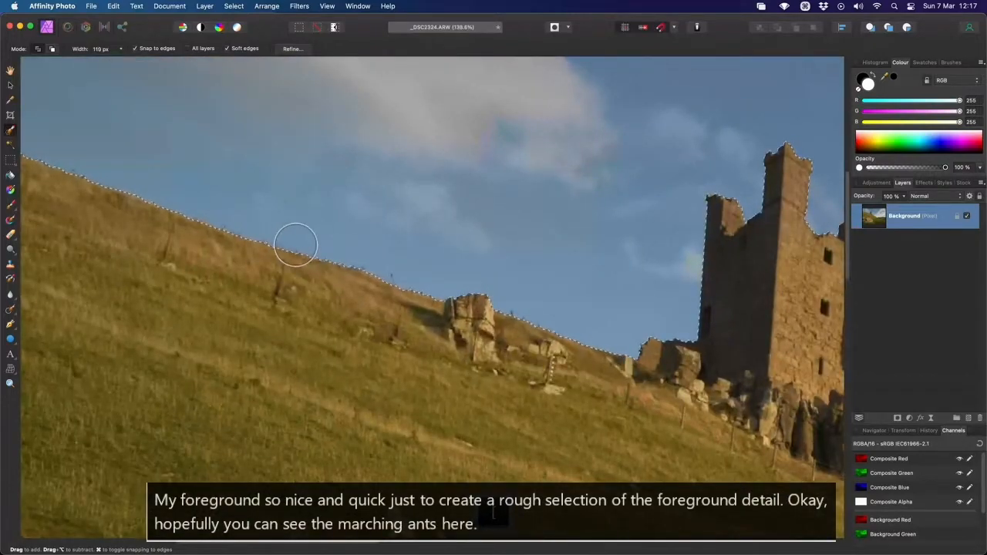
pyautogui.press('[')
pyautogui.press('[')
pyautogui.press('[')
pyautogui.scroll(3, 222, 236)
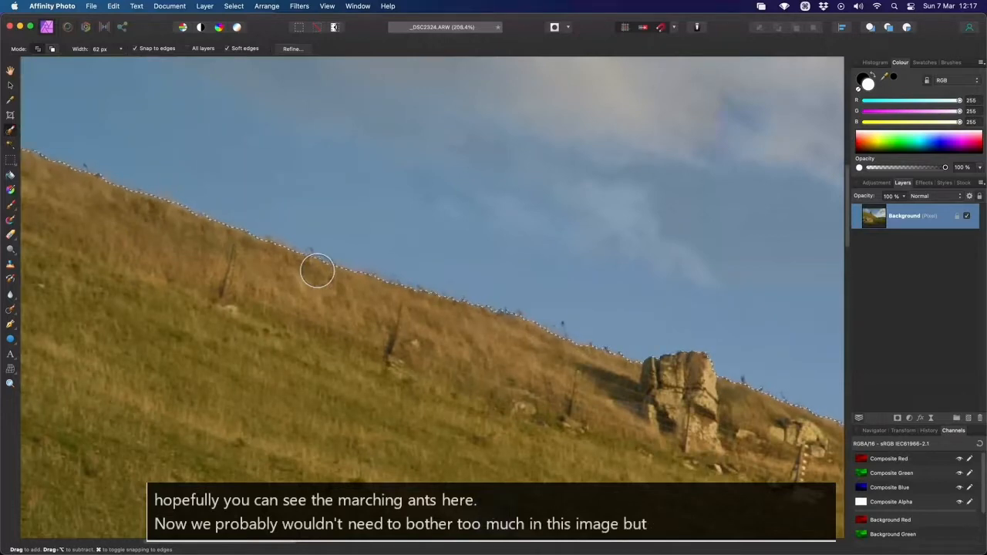
# Examine the selection edge from the grassy hillside past the tower and fence posts to the distant ridge for missed details.
pyautogui.hscroll(-3, 345, 274)
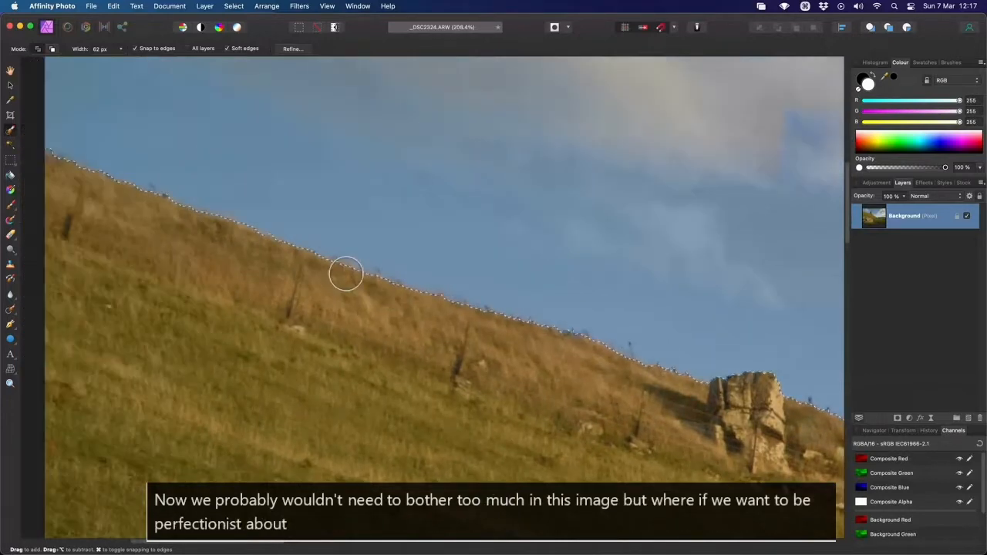
pyautogui.press('space')
pyautogui.moveTo(663, 365); pyautogui.dragTo(373, 258)
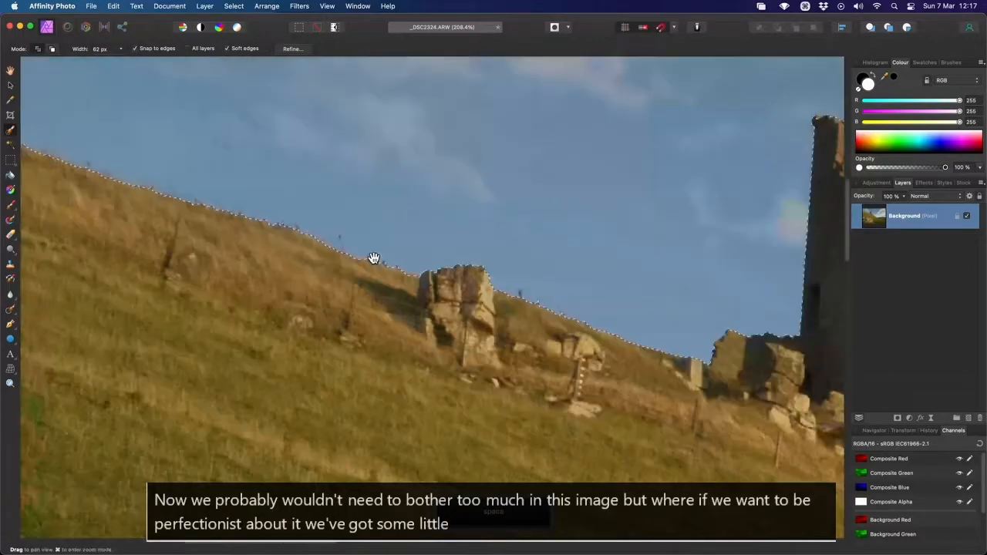
pyautogui.hscroll(15, 401, 286)
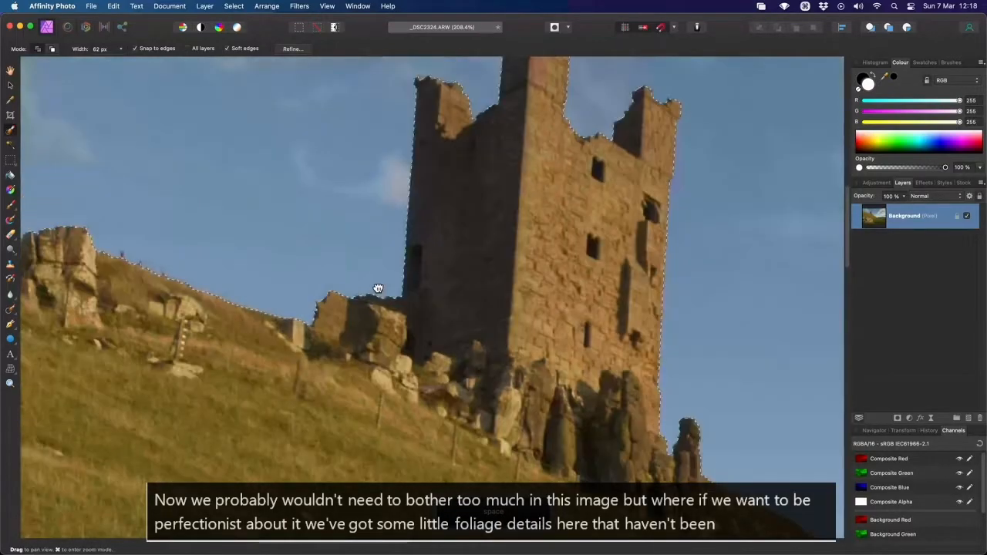
pyautogui.hscroll(10, 390, 236)
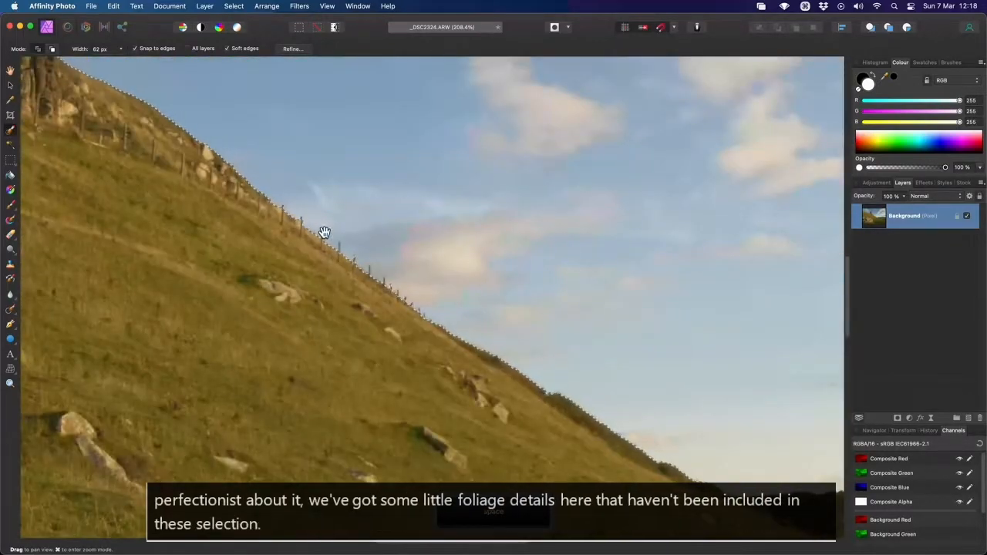
pyautogui.hscroll(15, 353, 255)
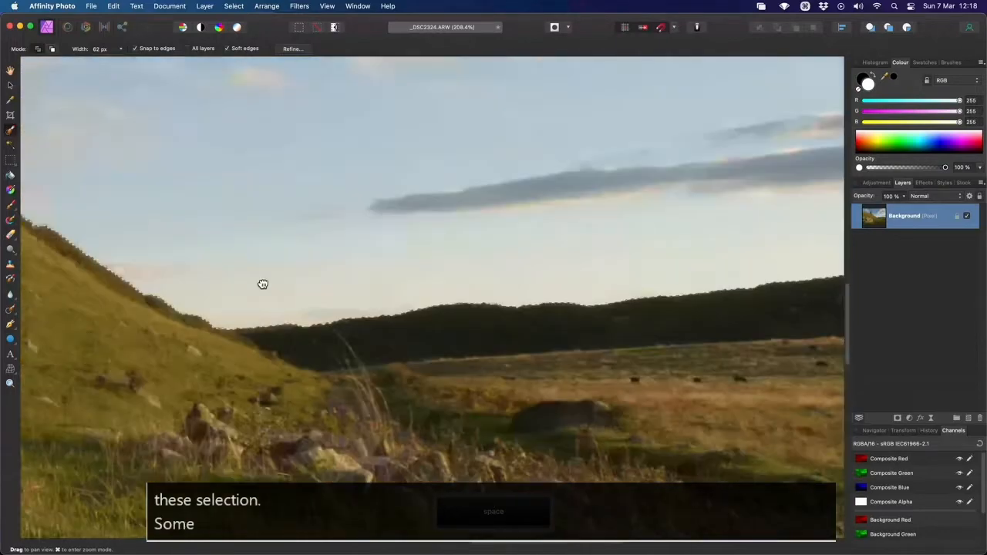
pyautogui.hscroll(15, 426, 291)
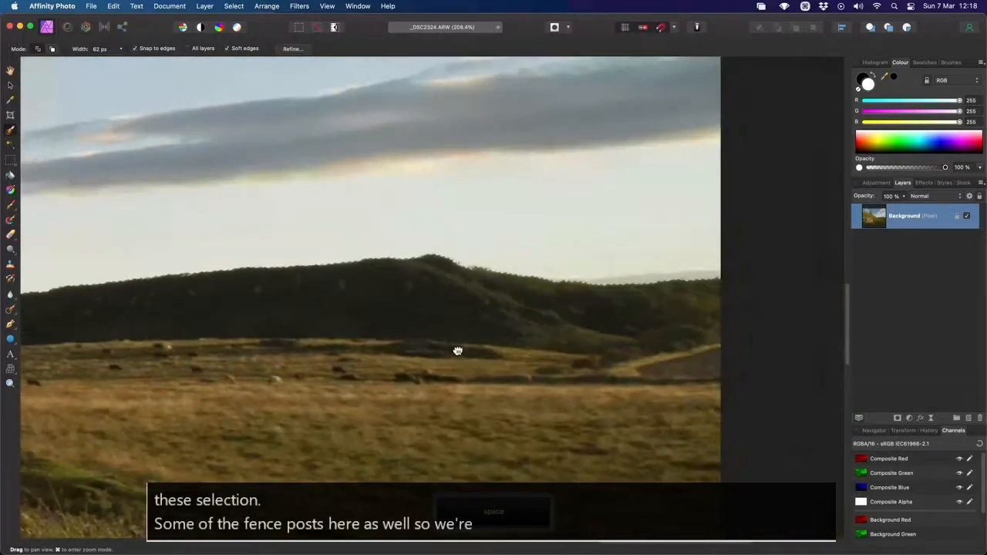
pyautogui.press('super+0')
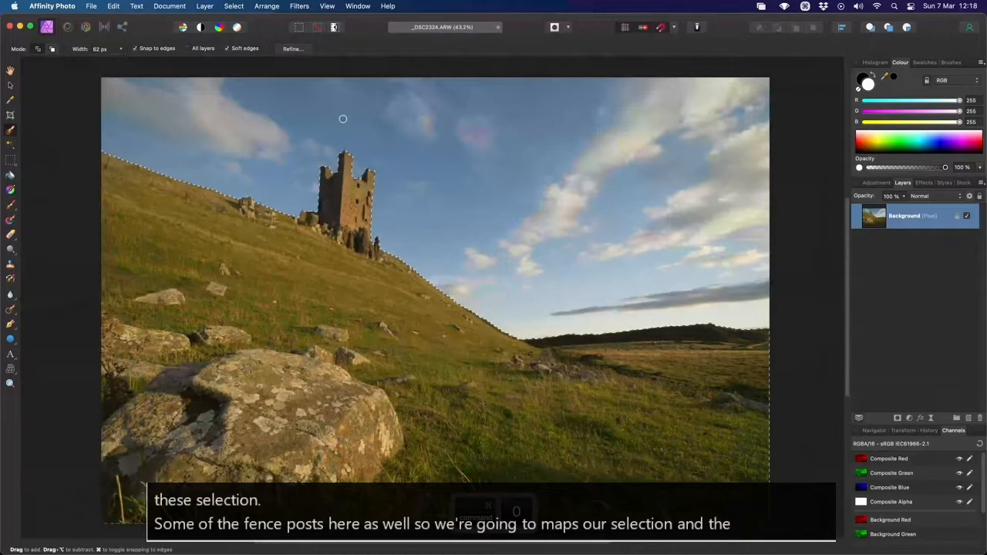
# Start refining the selection and paint with a 146 px matte brush along the slope's edge beyond the tower.
pyautogui.click(305, 50)
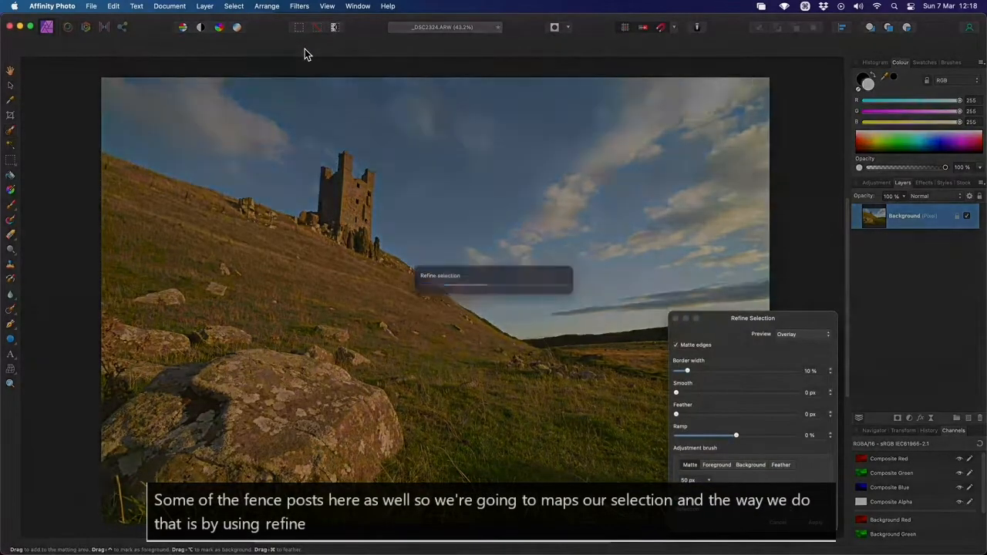
pyautogui.press(']')
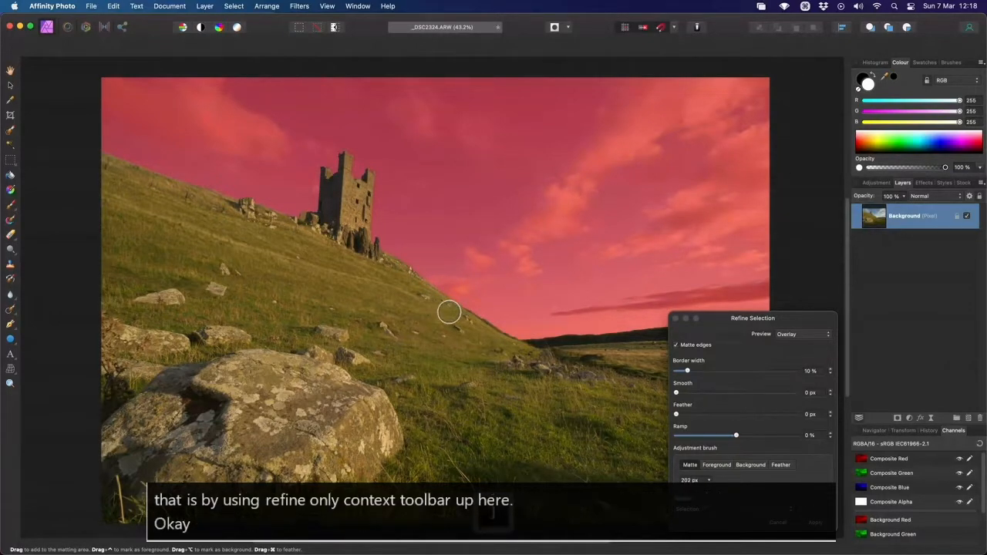
pyautogui.press('[')
pyautogui.press('[')
pyautogui.press('[')
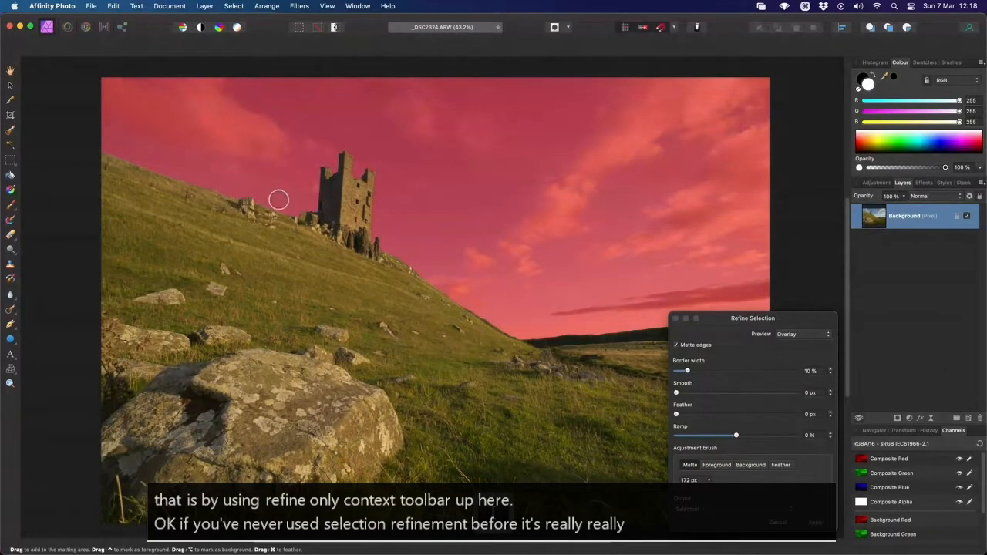
pyautogui.press('[')
pyautogui.press('[')
pyautogui.moveTo(441, 289); pyautogui.dragTo(452, 296)
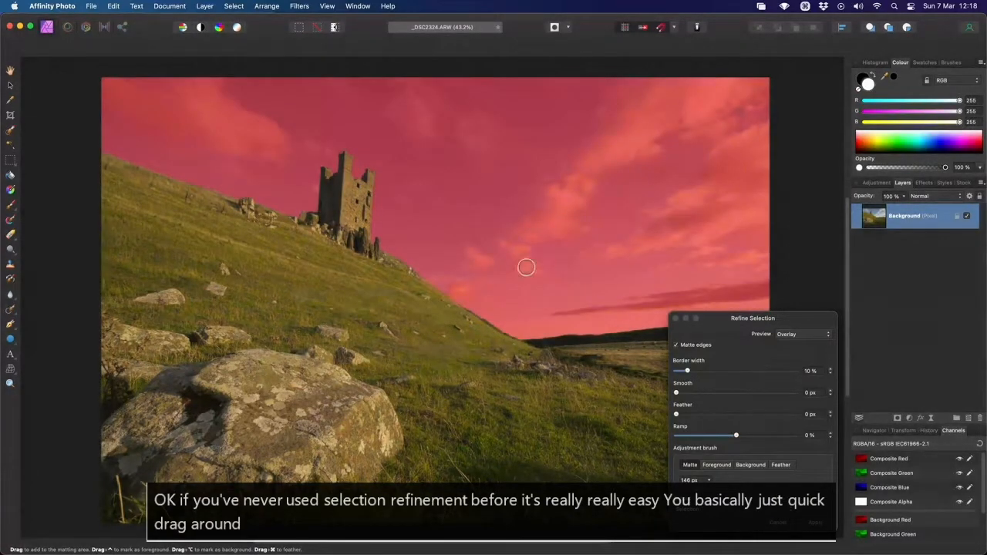
# Reduce the matte adjustment brush to 76 px for close work on the grassy hillside edge.
pyautogui.scroll(5, 277, 209)
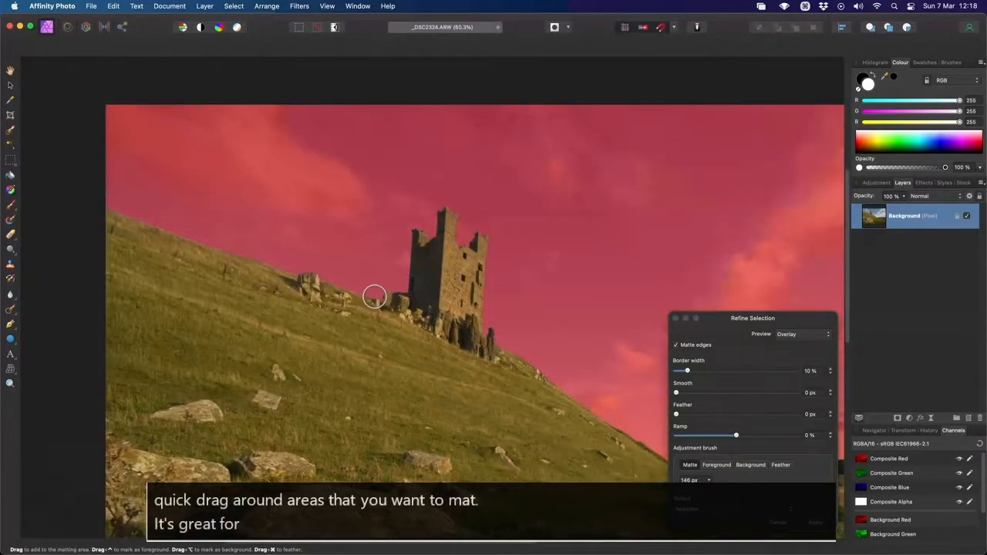
pyautogui.scroll(10, 231, 220)
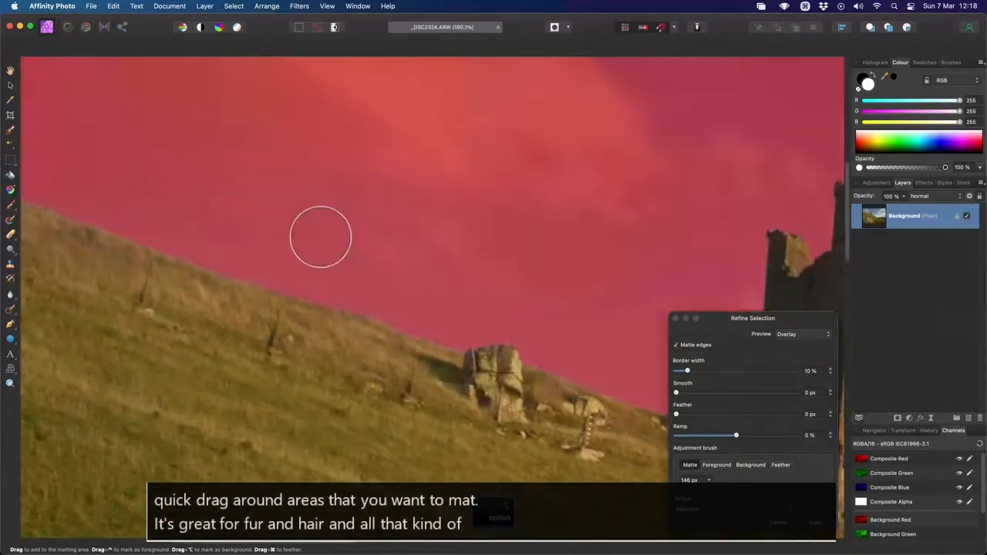
pyautogui.press('[')
pyautogui.press('[')
pyautogui.press('[')
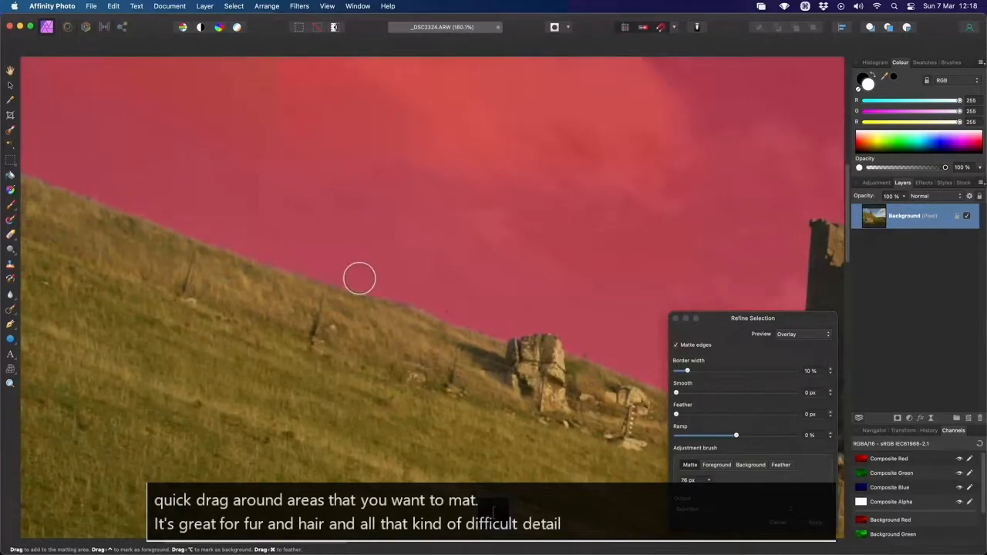
# Examine the refined selection edge around the tower, the fence posts on the slope and the foliage along the hillside.
pyautogui.hscroll(3, 360, 278)
pyautogui.hscroll(5, 347, 280)
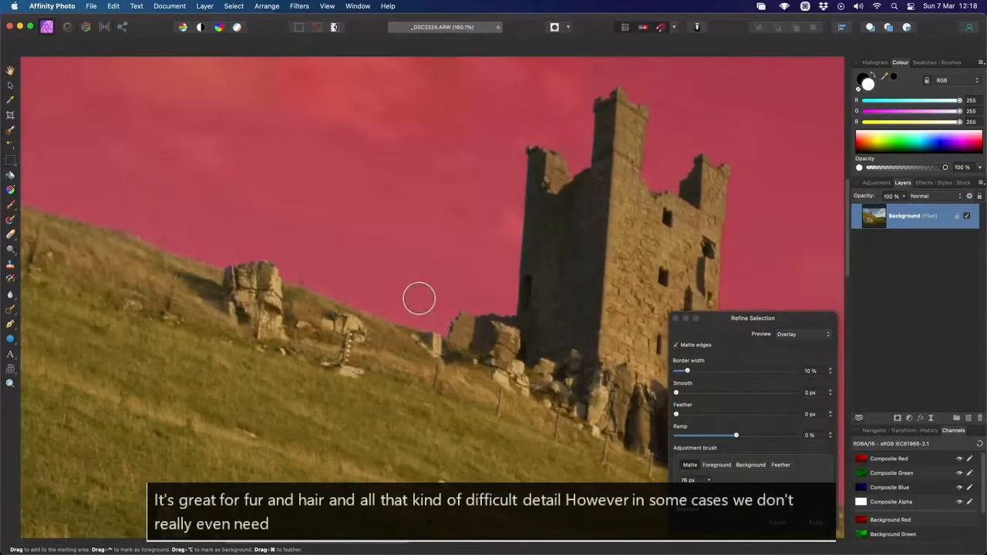
pyautogui.hscroll(3, 408, 291)
pyautogui.hscroll(10, 399, 288)
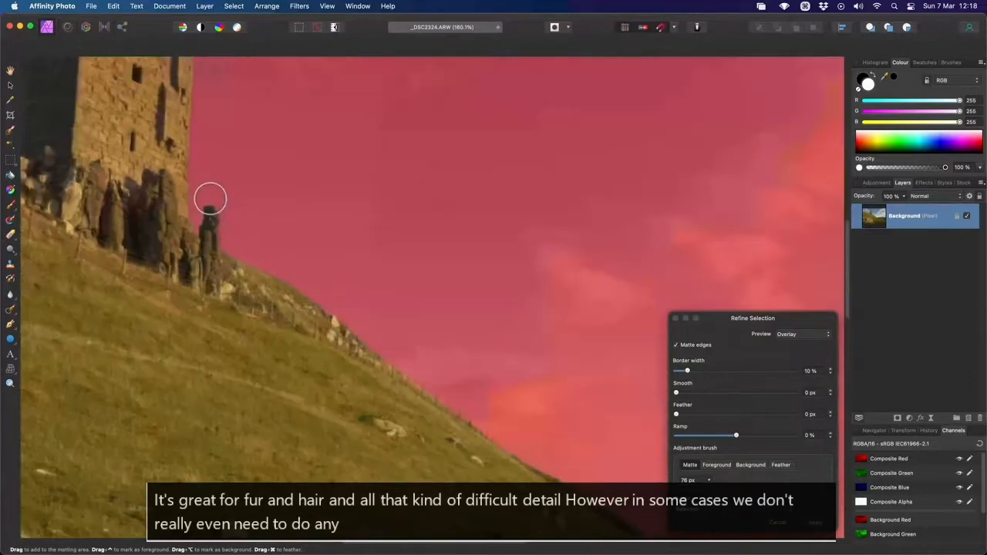
pyautogui.hscroll(4, 378, 273)
pyautogui.hscroll(-4, 359, 315)
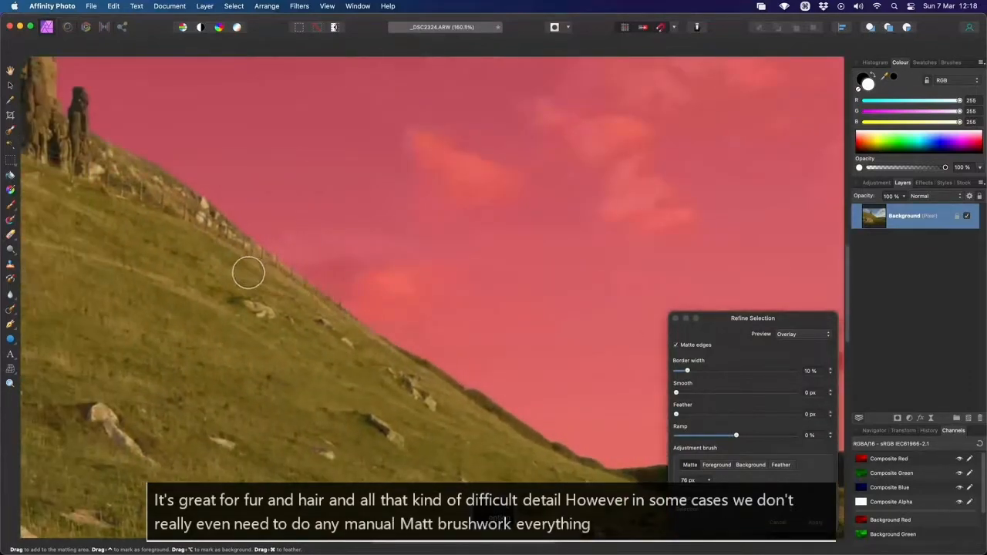
pyautogui.scroll(4, 249, 275)
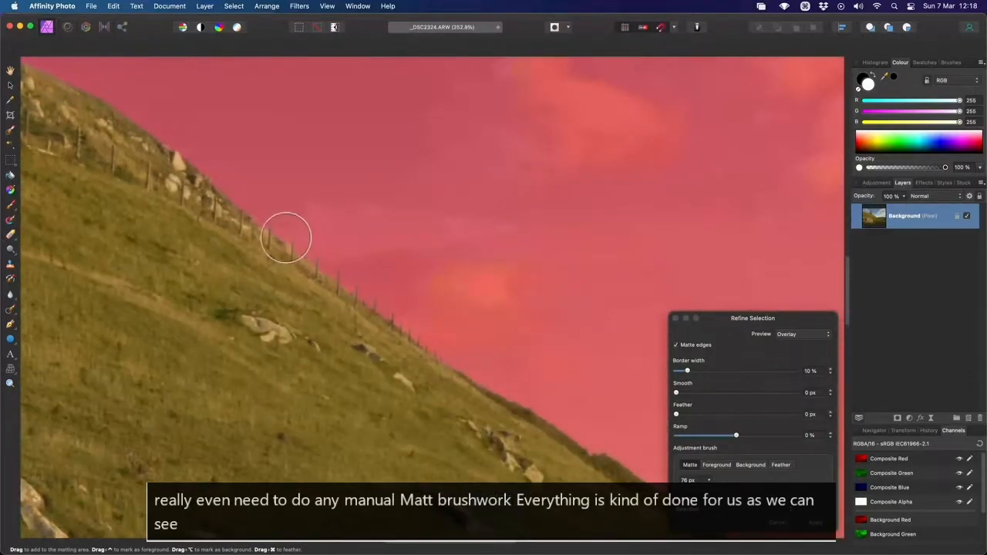
pyautogui.moveTo(287, 238); pyautogui.dragTo(625, 404)
pyautogui.hscroll(-15, 625, 404)
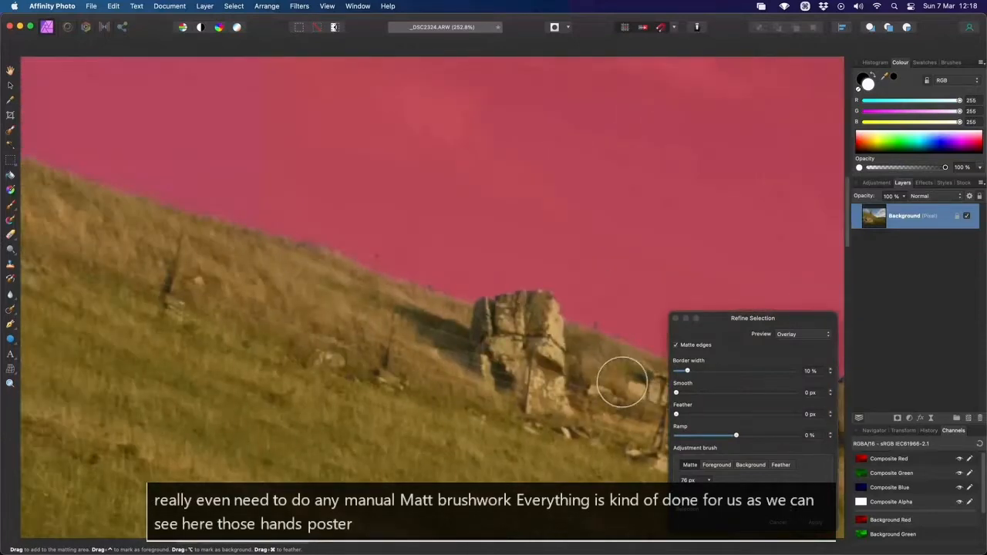
pyautogui.hscroll(-5, 342, 270)
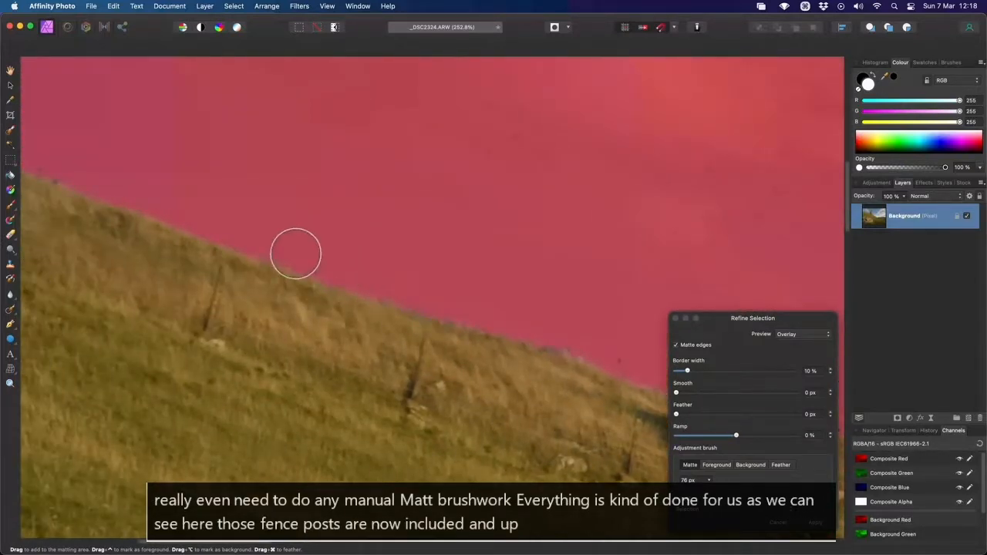
# Examine the refined selection over the whole image and around the tower, and review the output options for the refined selection.
pyautogui.hscroll(-5, 295, 252)
pyautogui.hscroll(-3, 379, 283)
pyautogui.press('super+0')
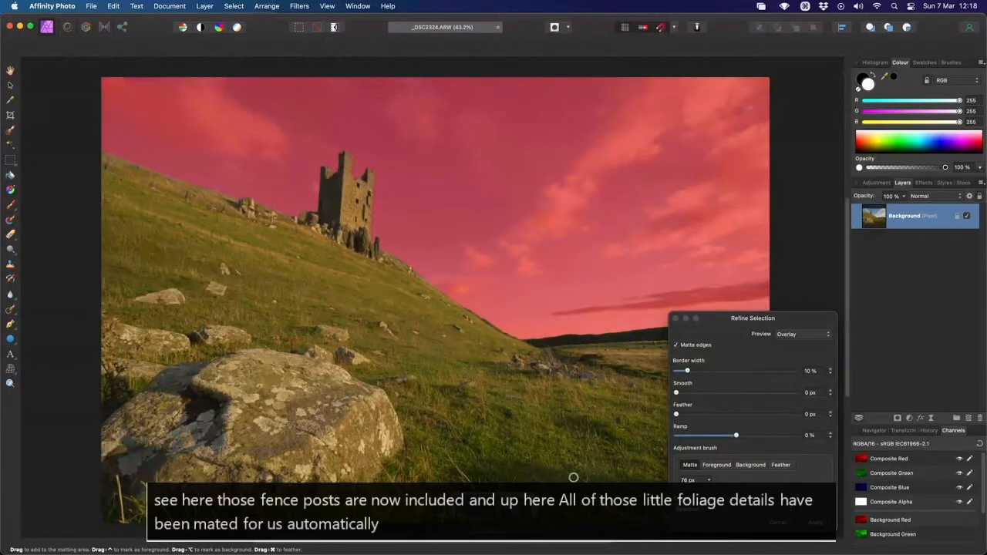
pyautogui.moveTo(764, 319); pyautogui.dragTo(724, 183)
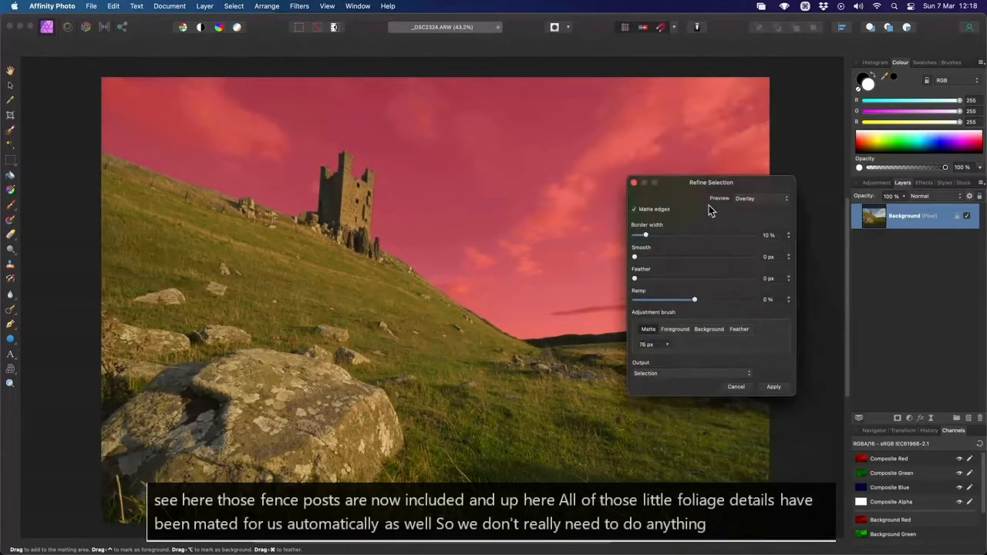
pyautogui.click(685, 373)
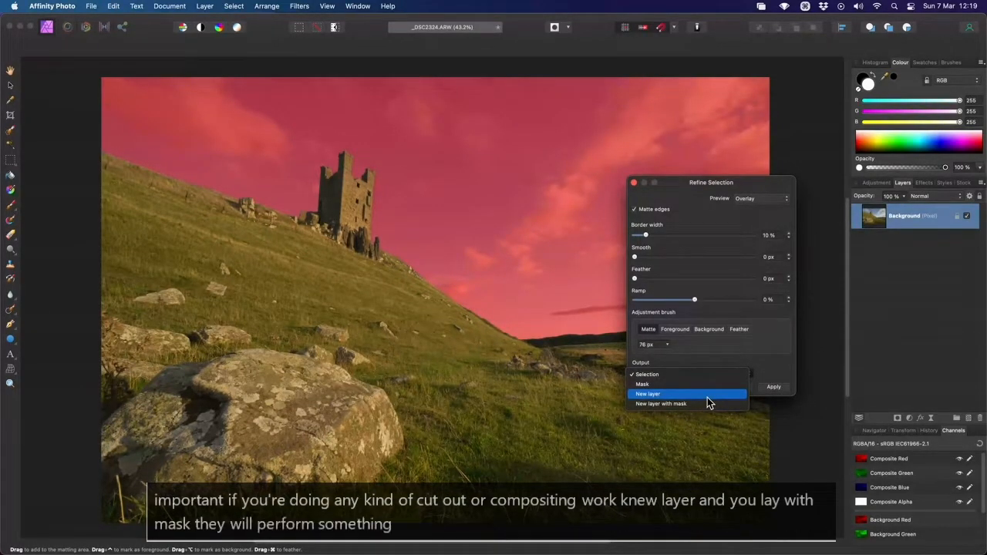
pyautogui.click(488, 283)
pyautogui.scroll(5, 360, 189)
pyautogui.scroll(5, 364, 199)
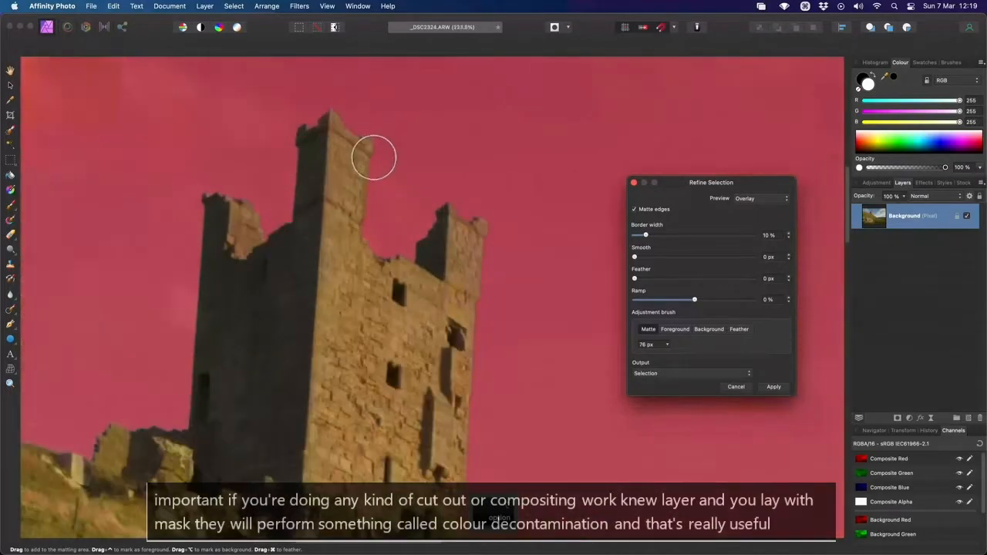
# Reduce the matte adjustment brush to 21 px for close work on the tower's broken battlements.
pyautogui.scroll(5, 420, 241)
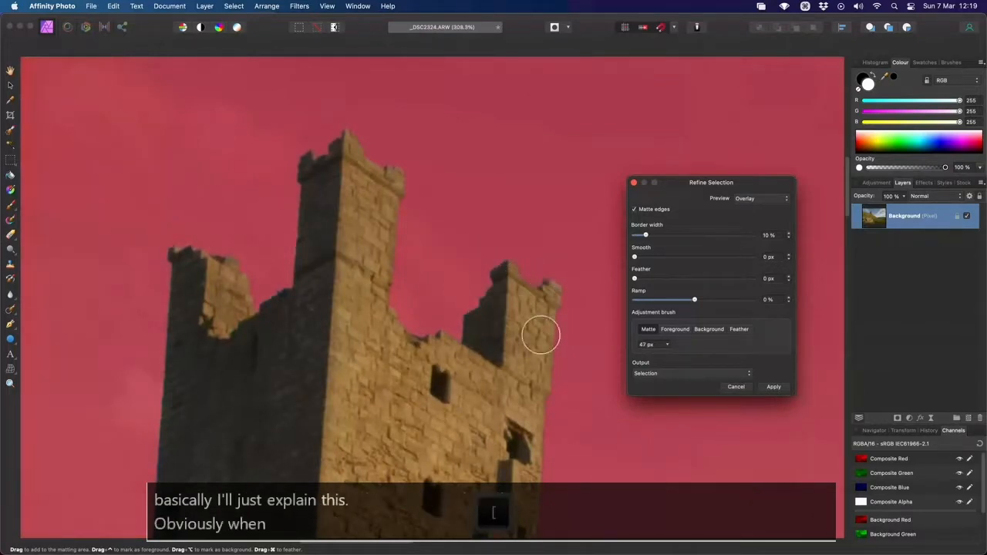
pyautogui.moveTo(480, 333); pyautogui.dragTo(381, 242)
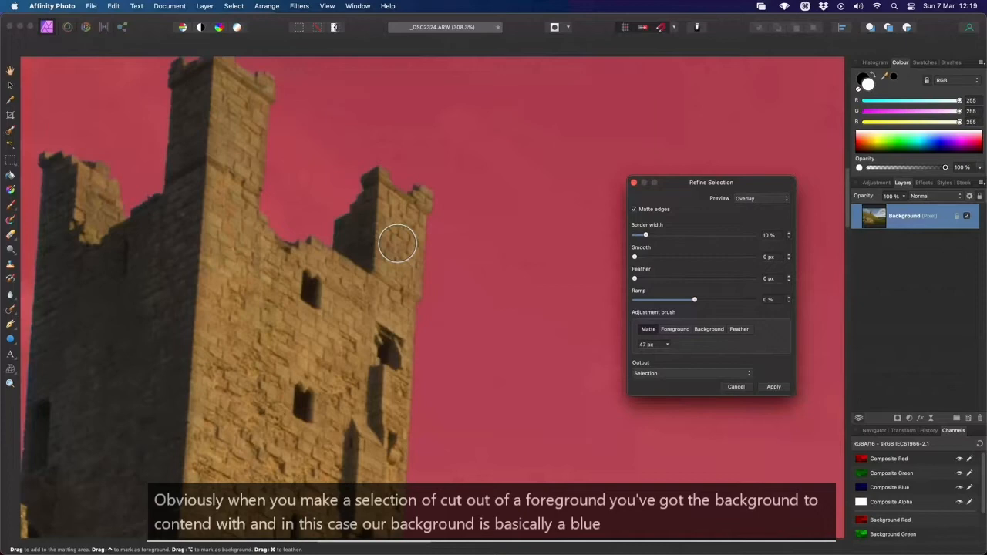
pyautogui.scroll(5, 315, 159)
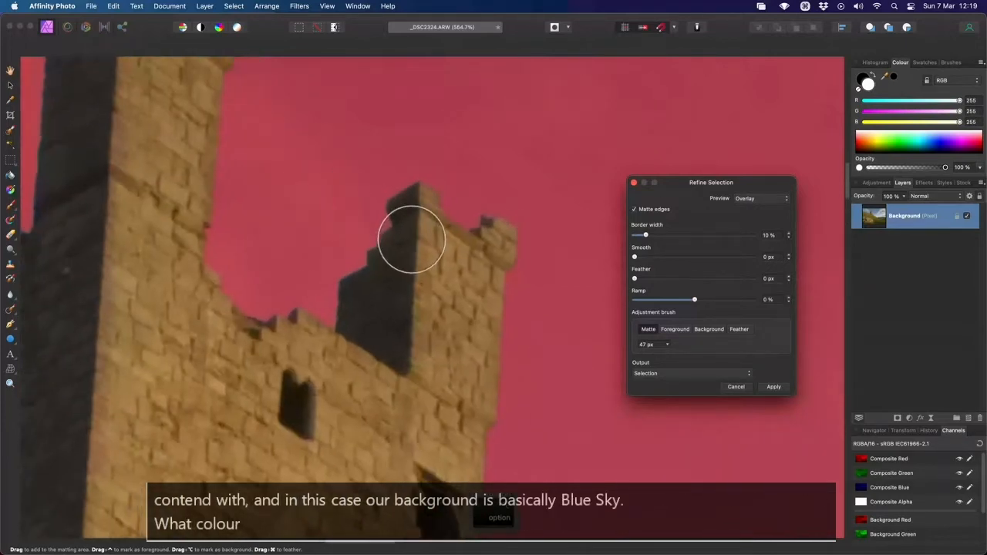
pyautogui.press('[')
pyautogui.press('[')
pyautogui.press('[')
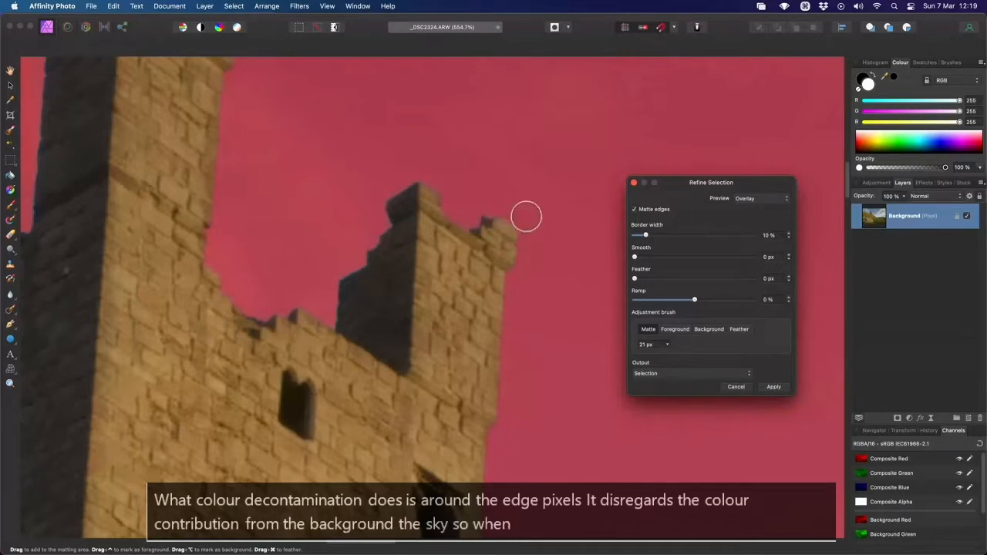
# Set the refined selection's output to New layer and apply the refinement.
pyautogui.click(686, 375)
pyautogui.click(685, 394)
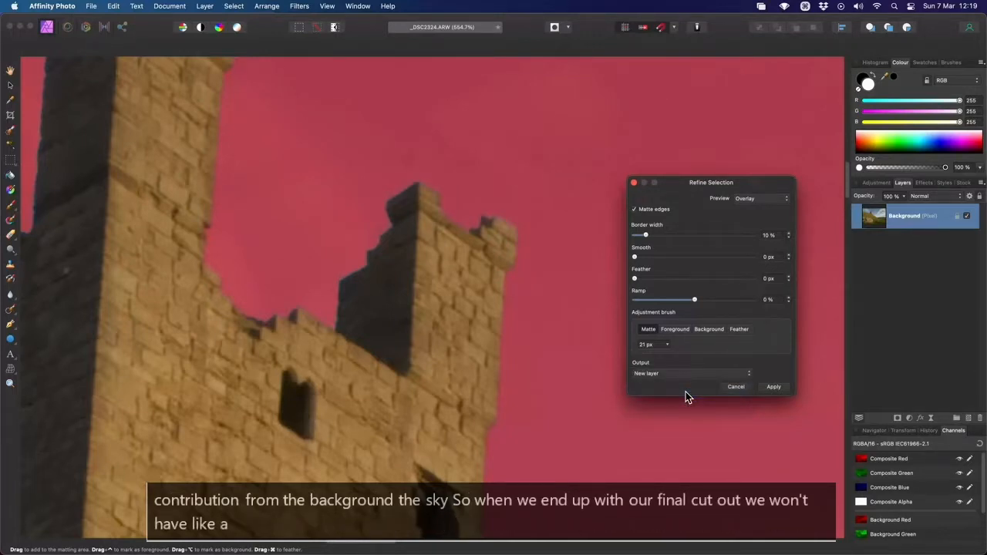
pyautogui.click(675, 376)
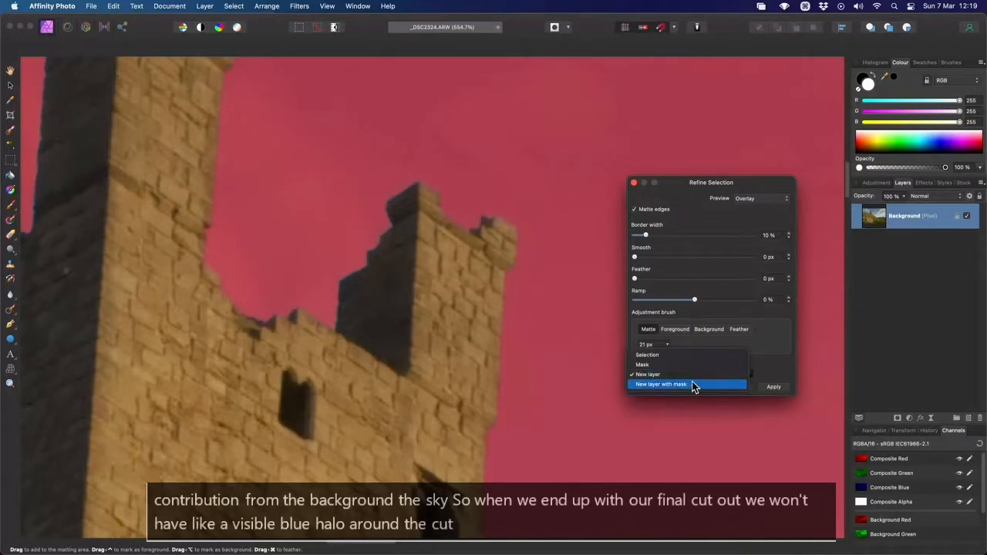
pyautogui.click(667, 375)
pyautogui.click(683, 375)
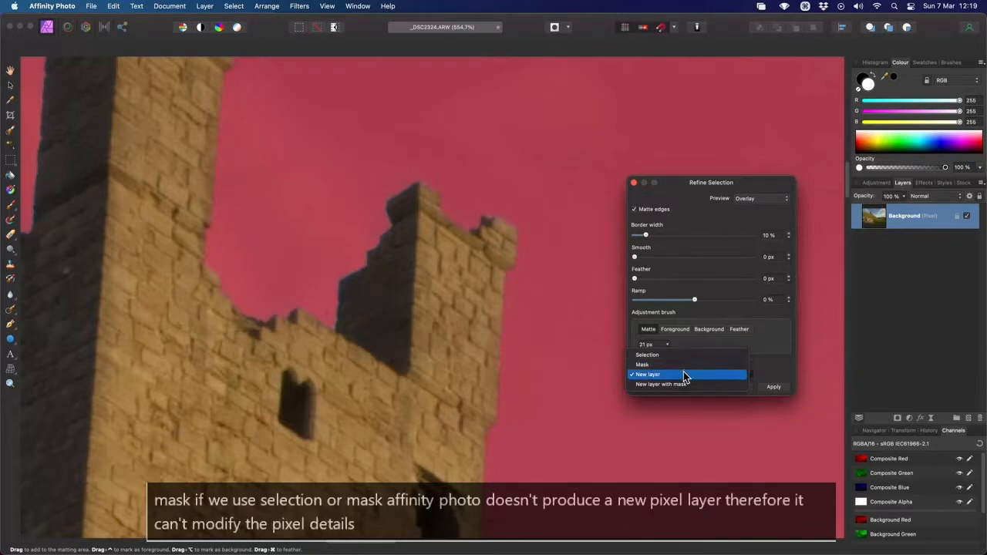
pyautogui.click(684, 373)
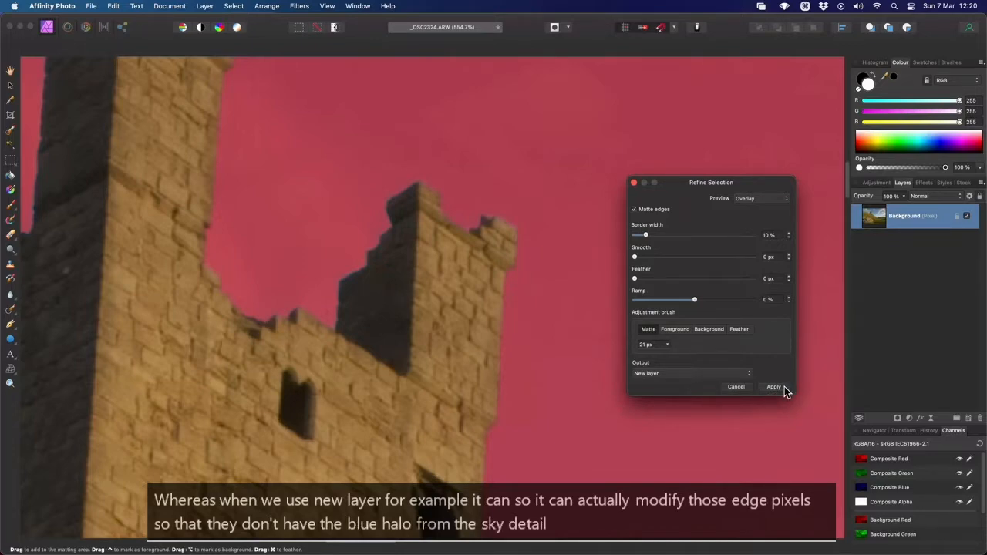
pyautogui.click(699, 374)
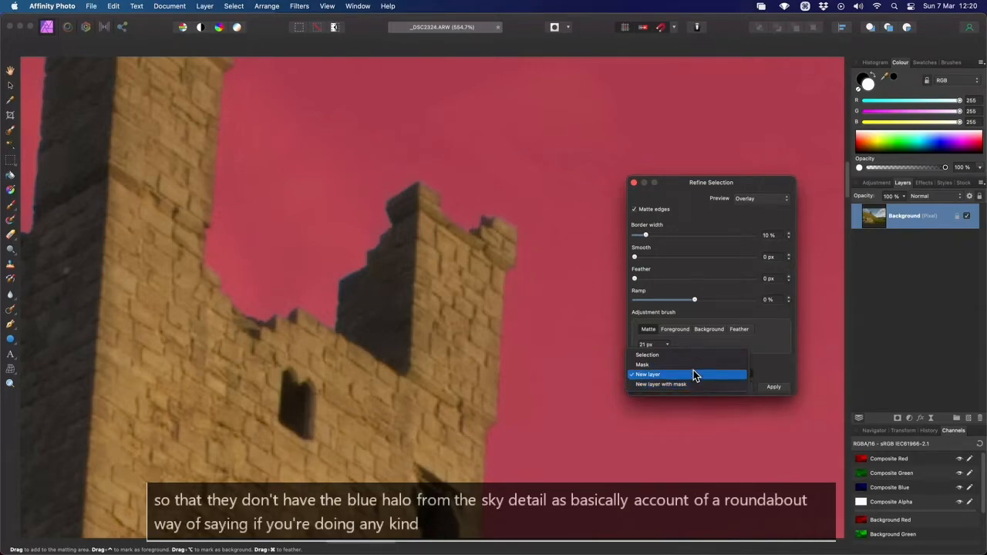
pyautogui.click(687, 374)
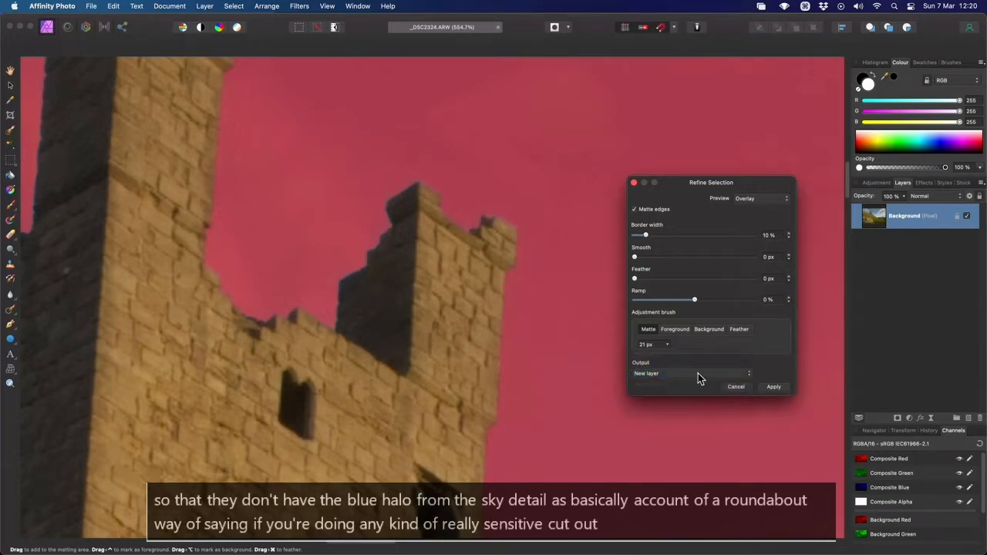
pyautogui.press('Return')
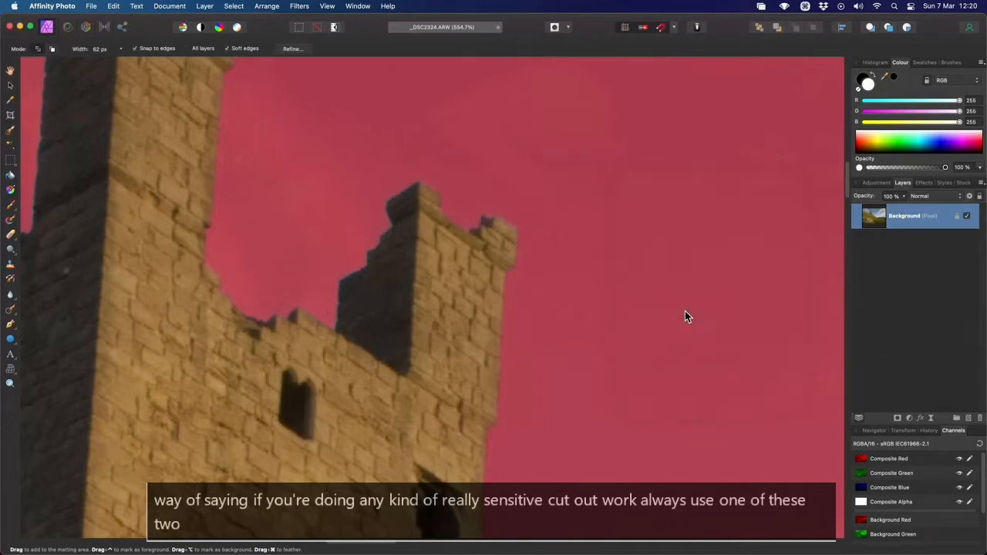
# Rename the new cut-out pixel layer as Foreground.
pyautogui.press('h')
pyautogui.press('super+0')
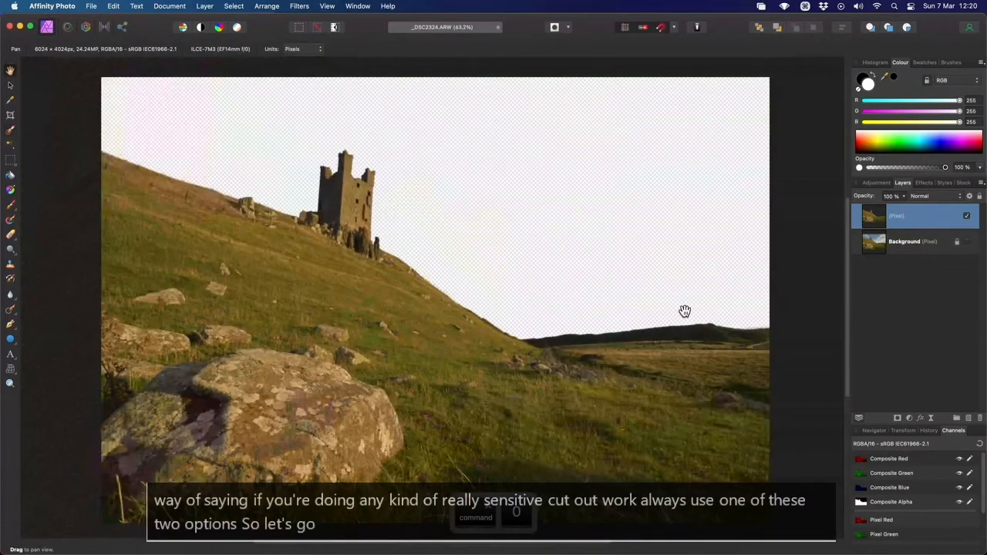
pyautogui.doubleClick(899, 216)
pyautogui.write('Foreground')
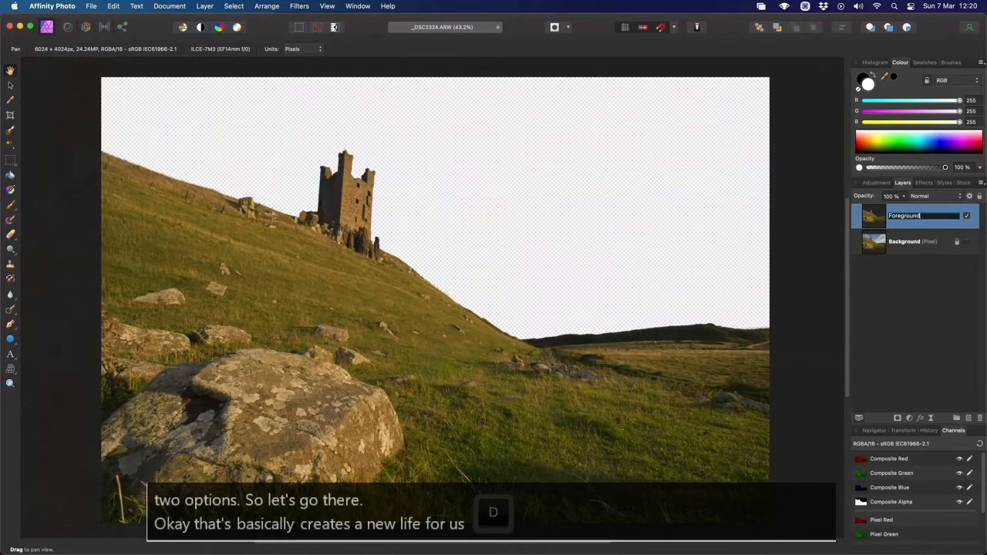
pyautogui.press('Return')
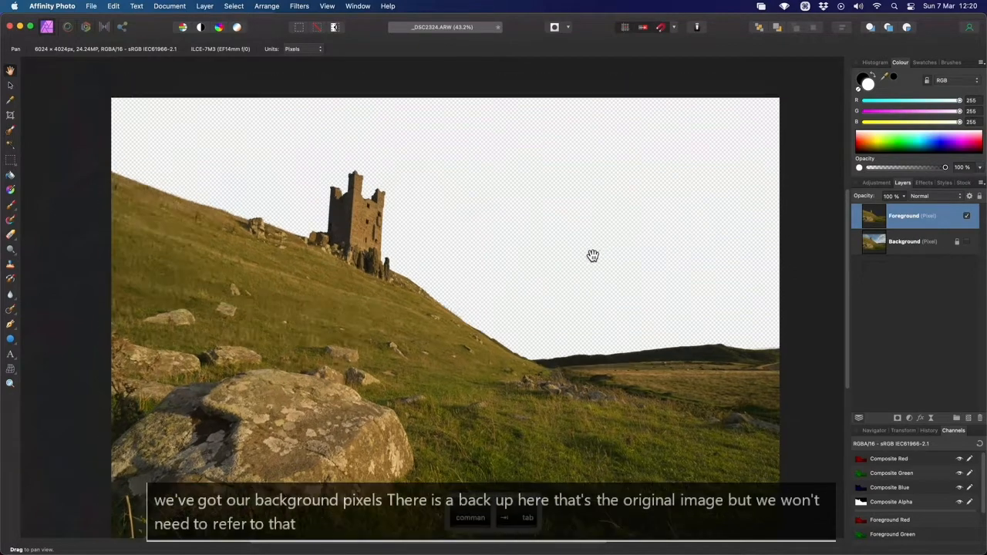
# Switch to Finder, preview Sky 01.jpg from the Composite Images folder and place it into the landscape document in Affinity Photo.
pyautogui.press('super+Tab')
pyautogui.click(202, 93)
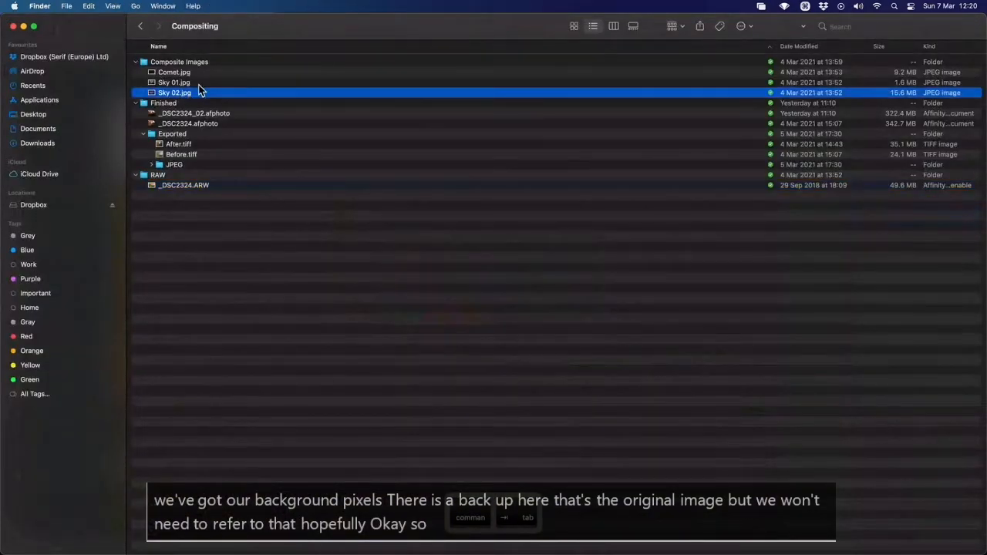
pyautogui.press('Up')
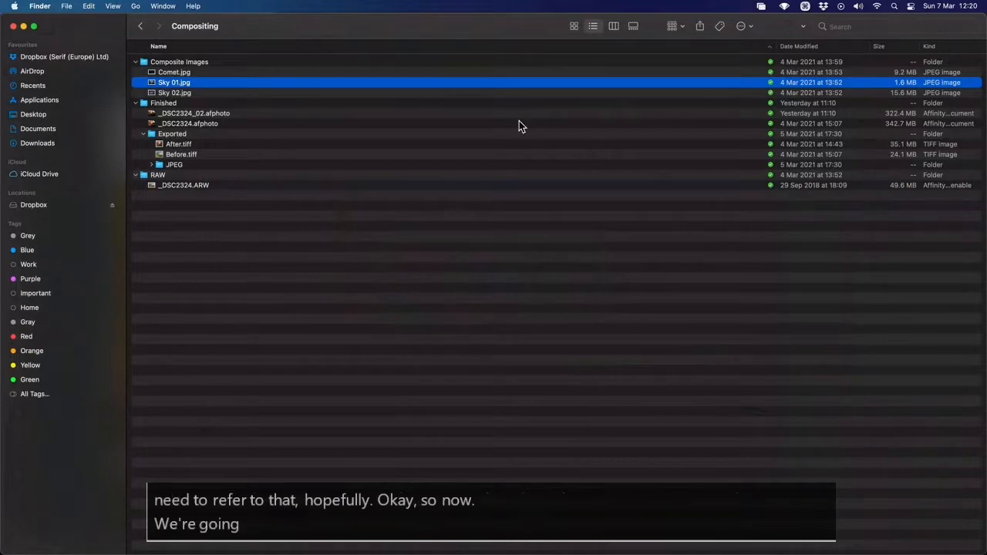
pyautogui.press('space')
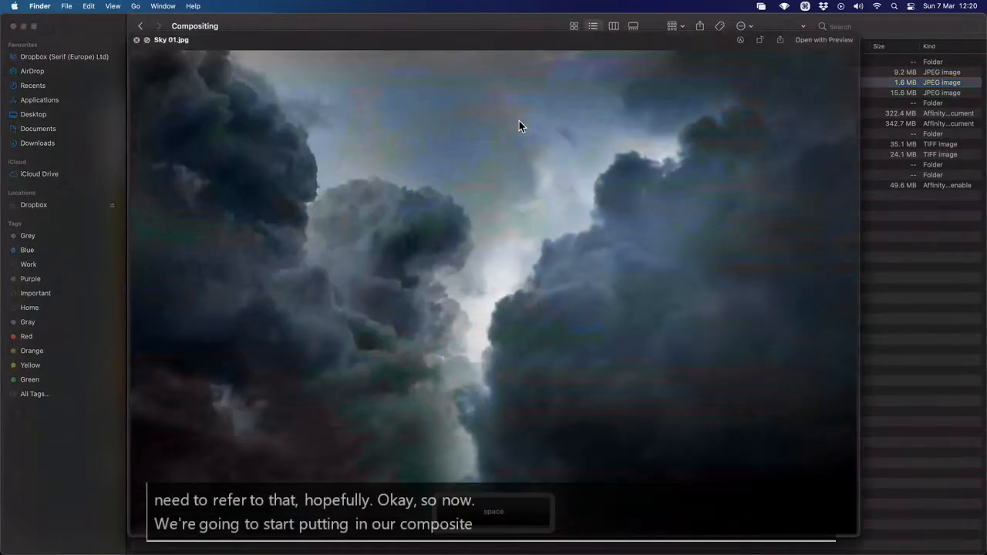
pyautogui.press('space')
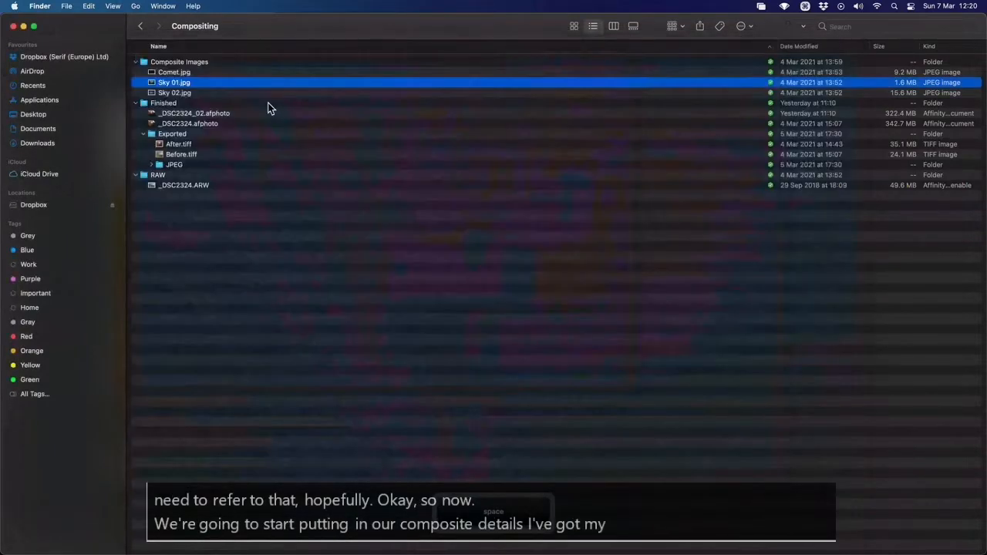
pyautogui.moveTo(173, 87); pyautogui.dragTo(475, 227)
pyautogui.press('super+Tab')
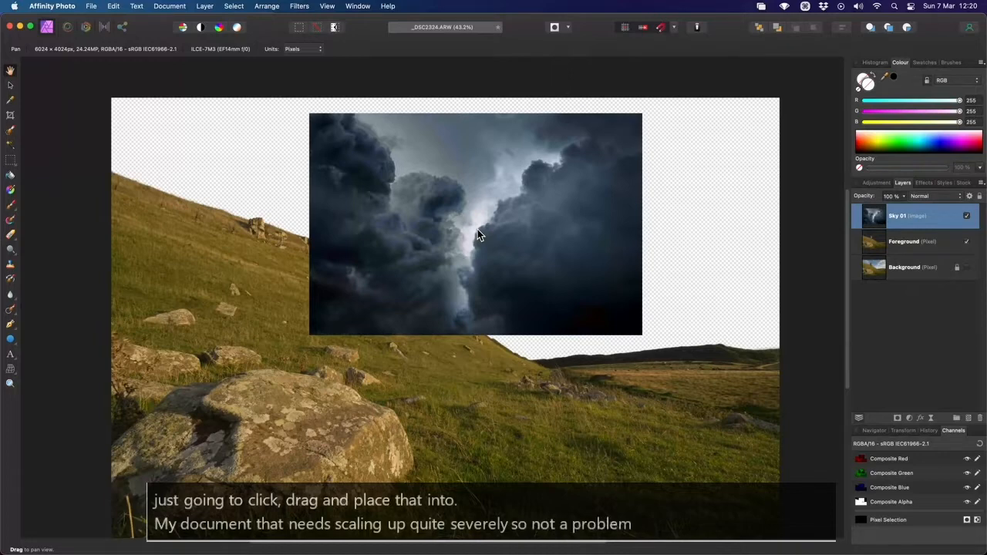
# Scale the Sky 01 image up to the document's side edges and move its layer directly beneath Foreground.
pyautogui.press('v')
pyautogui.moveTo(483, 231); pyautogui.dragTo(311, 180)
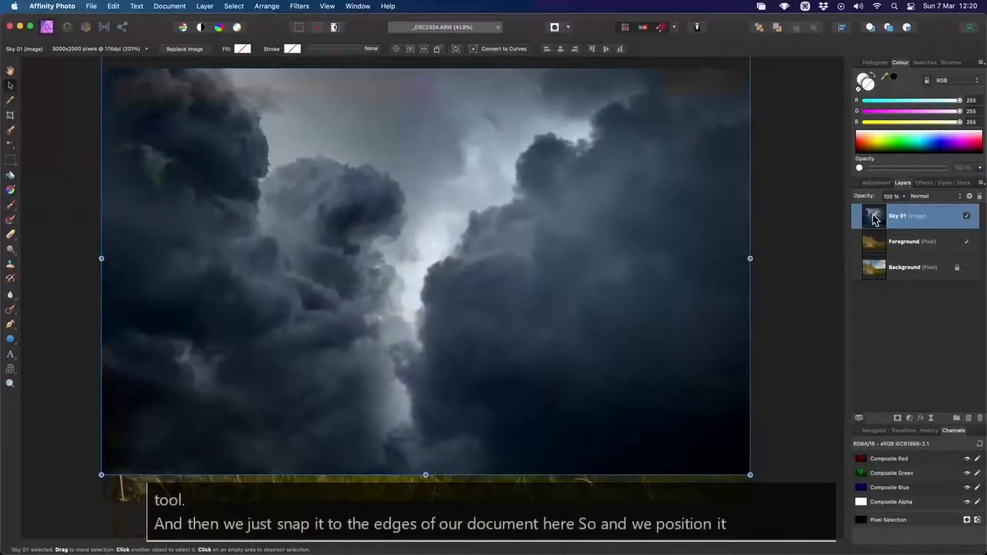
pyautogui.moveTo(873, 220); pyautogui.dragTo(864, 260)
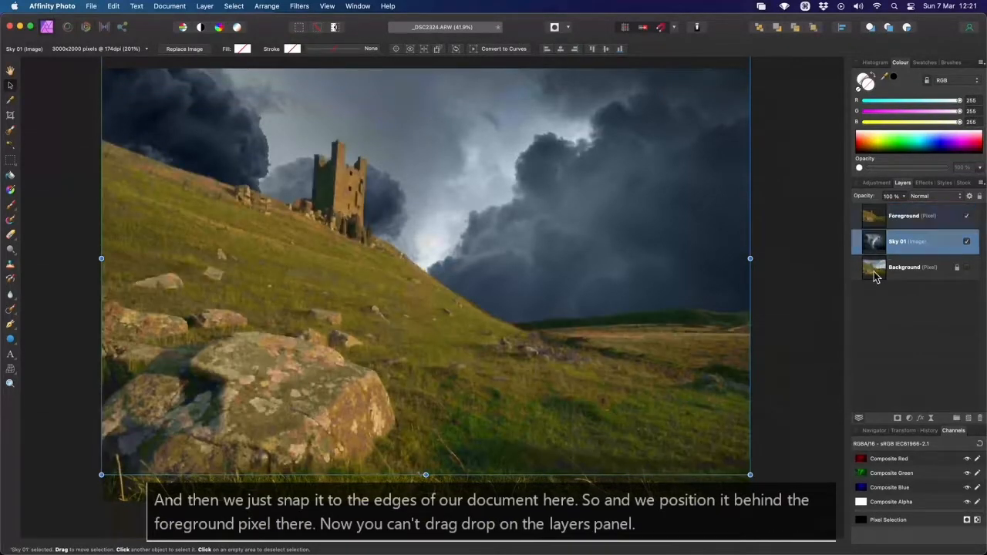
# Move the Sky 01 layer down and up the layer stack repeatedly, ending between Foreground and Background.
pyautogui.moveTo(583, 207); pyautogui.dragTo(598, 247)
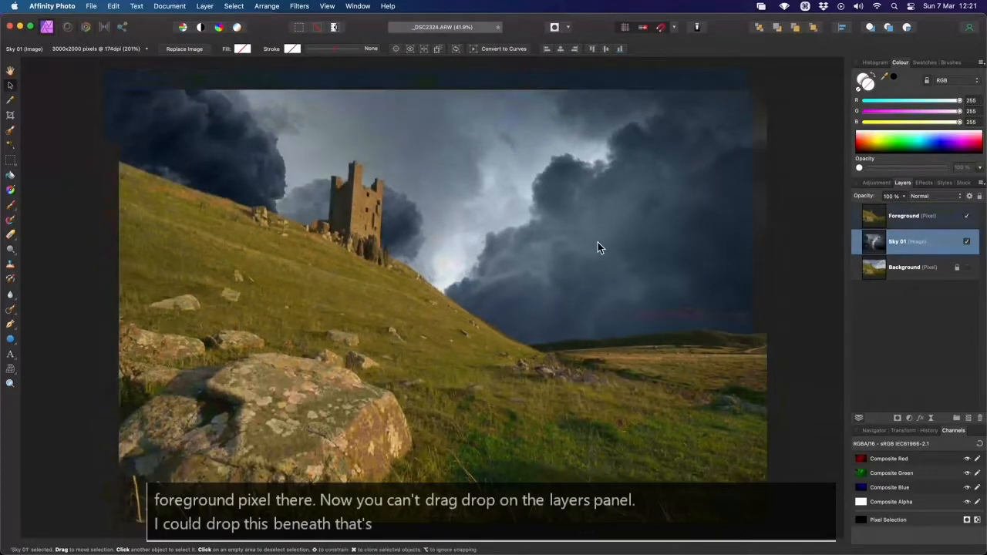
pyautogui.press('super+equal')
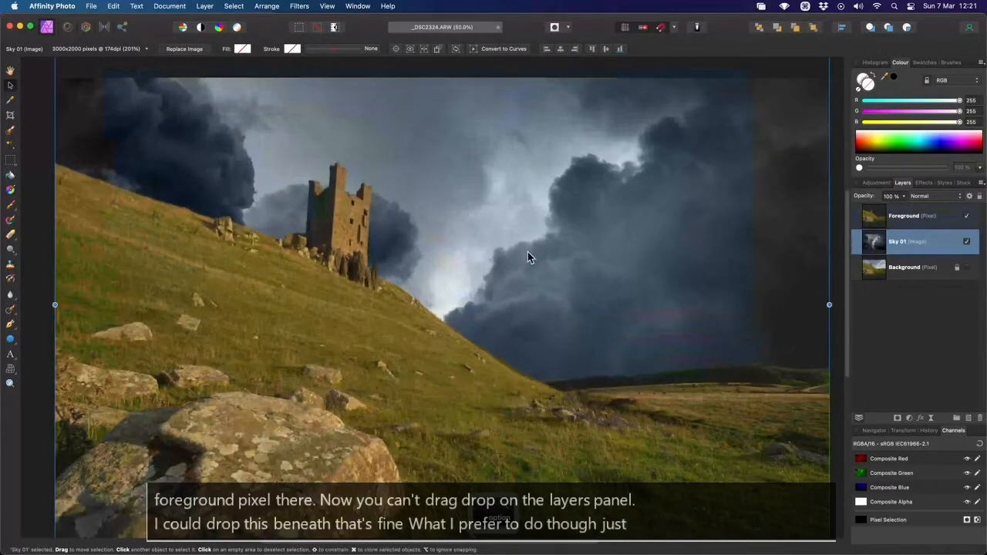
pyautogui.press('super+bracketleft')
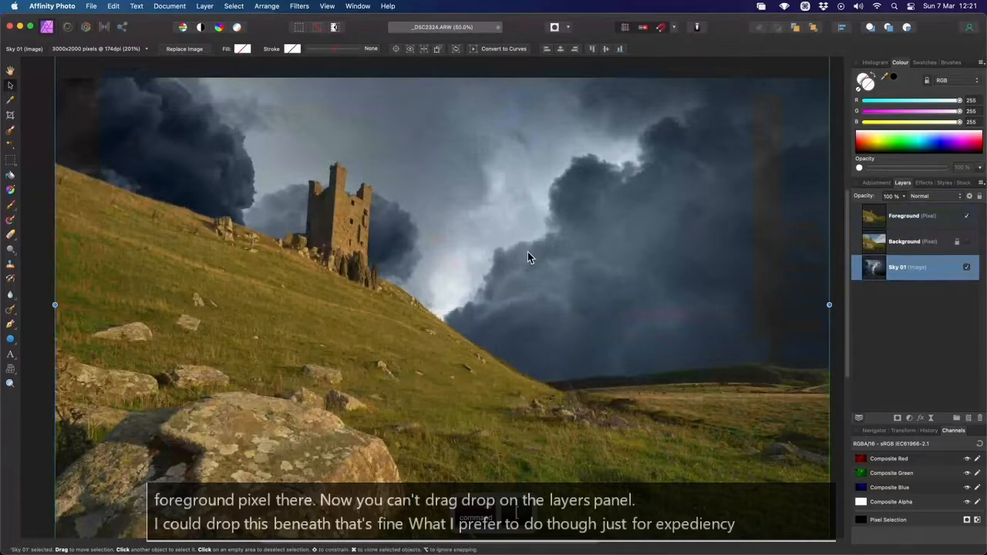
pyautogui.press('super+bracketright')
pyautogui.press('super+bracketright')
pyautogui.press('super+bracketleft')
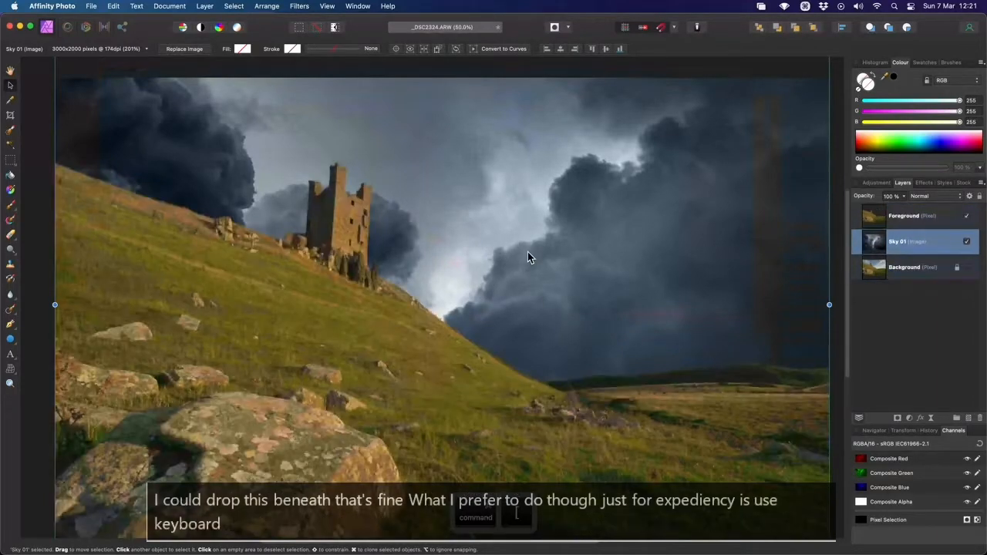
pyautogui.press('super+bracketleft')
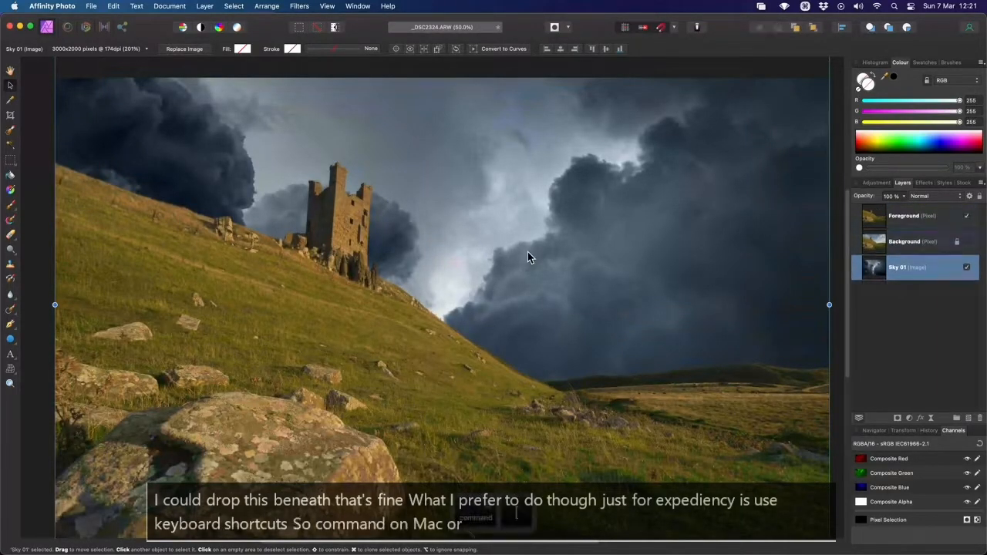
pyautogui.press('super+bracketright')
pyautogui.press('super+bracketright')
pyautogui.press('super+bracketleft')
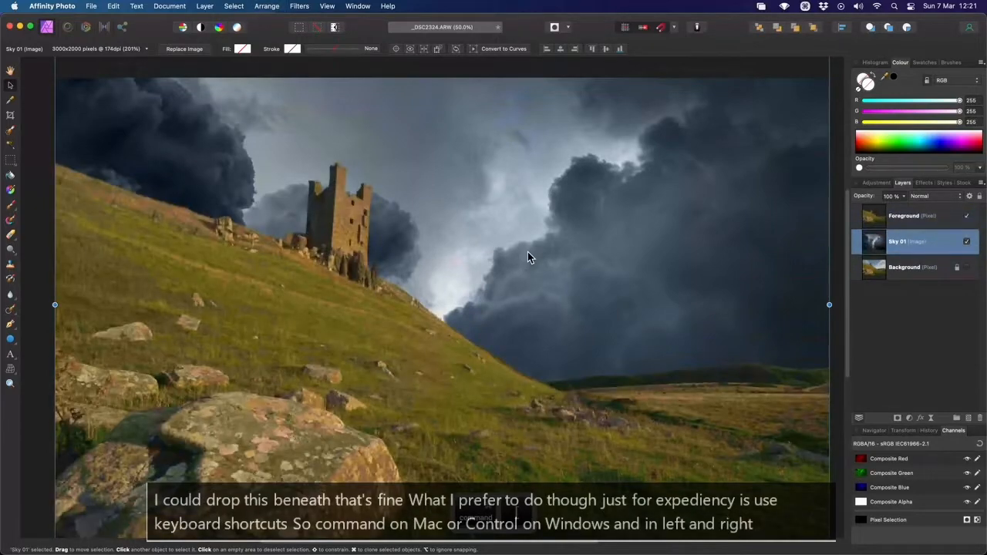
pyautogui.press('super+bracketright')
pyautogui.press('super+bracketleft')
# Shift the Sky 01 image slightly upward behind the tower and hillside, keeping its sides aligned with the document edges.
pyautogui.scroll(-3, 527, 252)
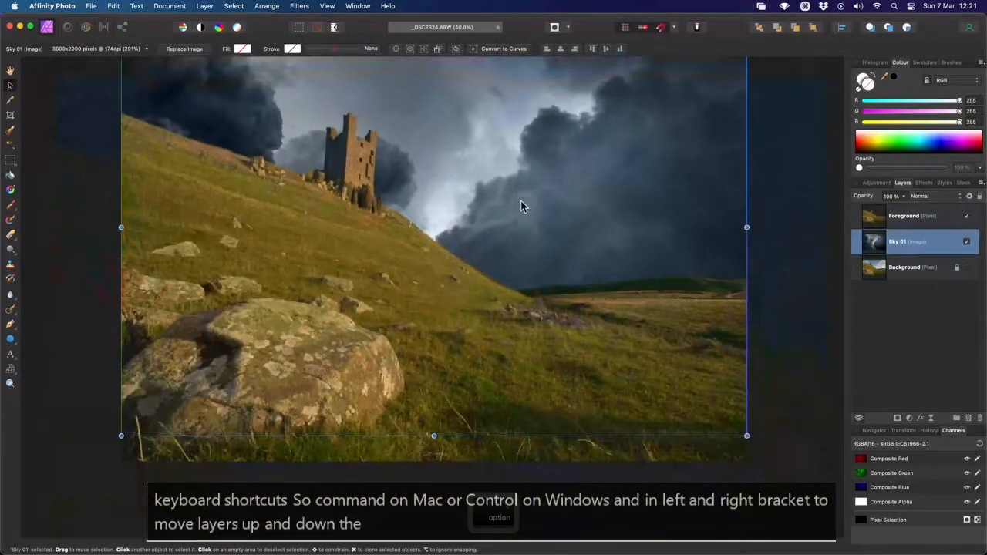
pyautogui.moveTo(522, 202); pyautogui.dragTo(520, 244)
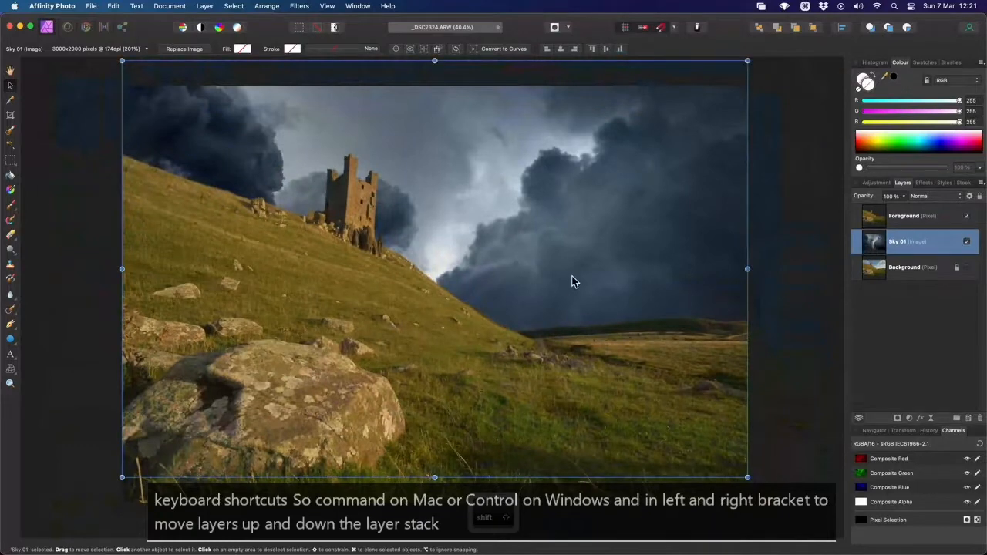
pyautogui.moveTo(571, 276); pyautogui.dragTo(538, 327)
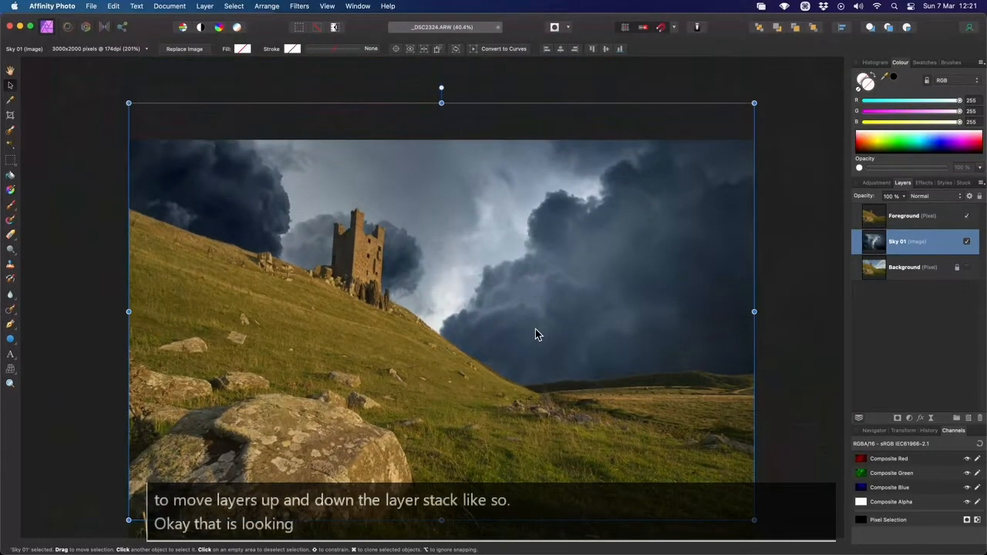
pyautogui.press('h')
pyautogui.moveTo(537, 329)
pyautogui.mouseDown()
pyautogui.moveTo(561, 328)
pyautogui.moveTo(553, 341)
pyautogui.mouseUp()
pyautogui.scroll(3, 563, 330)
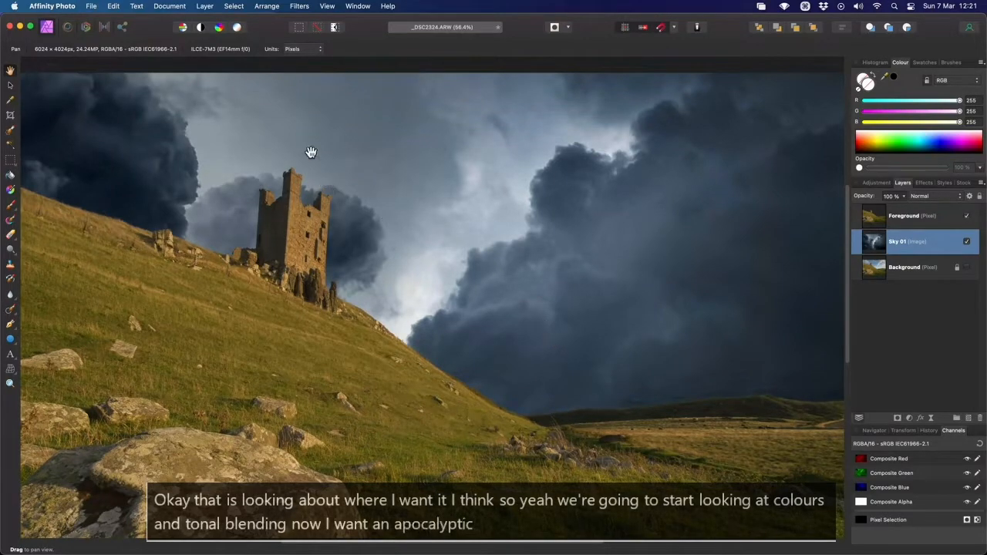
# Add a White Balance adjustment layer and nest it inside the Sky 01 layer.
pyautogui.click(205, 7)
pyautogui.moveTo(290, 158)
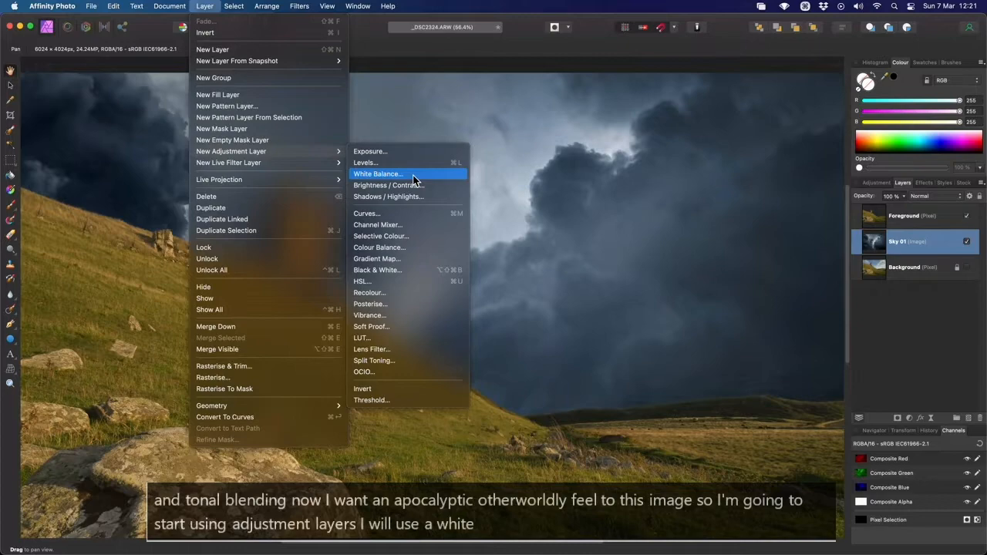
pyautogui.click(412, 176)
pyautogui.moveTo(879, 249); pyautogui.dragTo(930, 276)
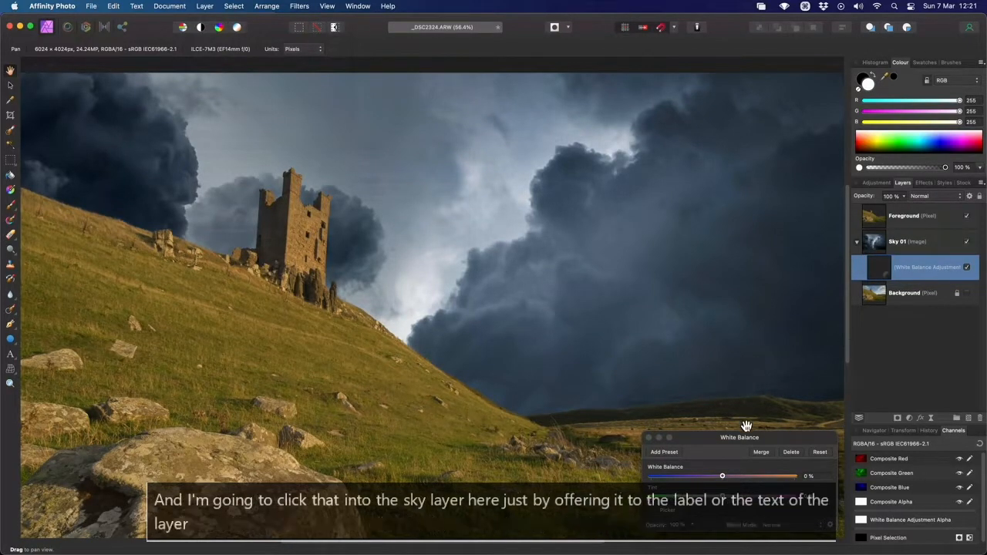
# Warm and redden the Sky 01 image by setting the adjustment's white balance to 100% and tint to 73%.
pyautogui.moveTo(746, 437); pyautogui.dragTo(683, 325)
pyautogui.moveTo(683, 363); pyautogui.dragTo(757, 364)
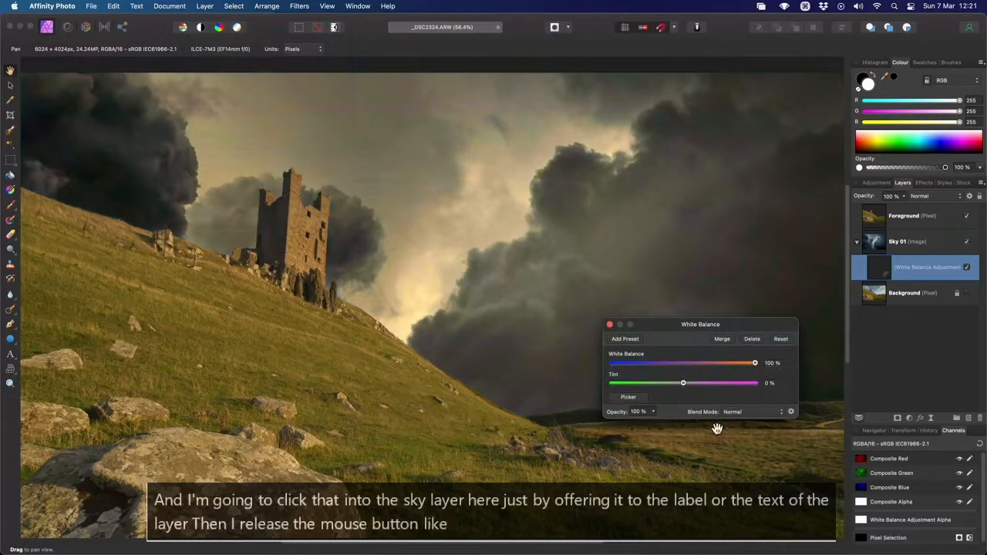
pyautogui.moveTo(683, 383); pyautogui.dragTo(736, 383)
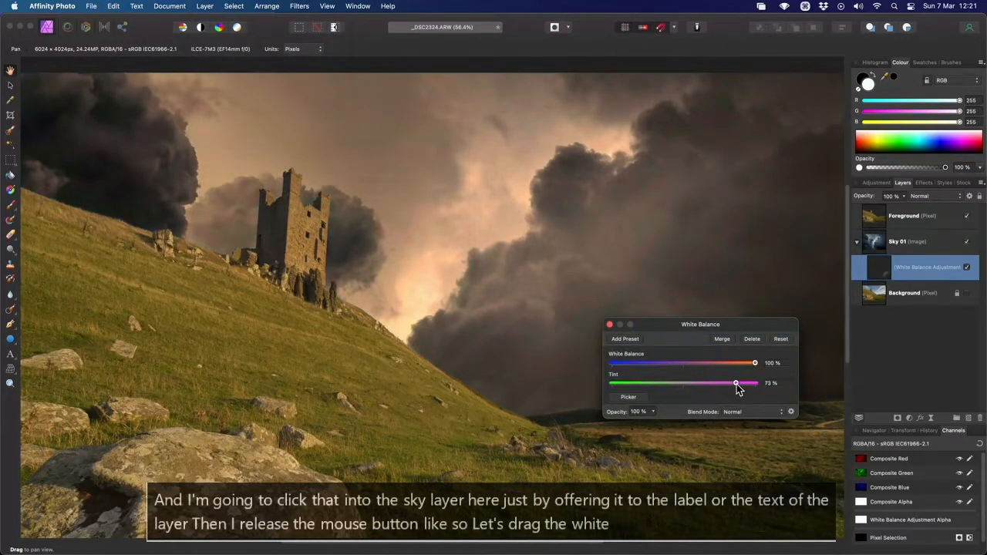
pyautogui.click(609, 324)
pyautogui.moveTo(510, 228); pyautogui.dragTo(542, 272)
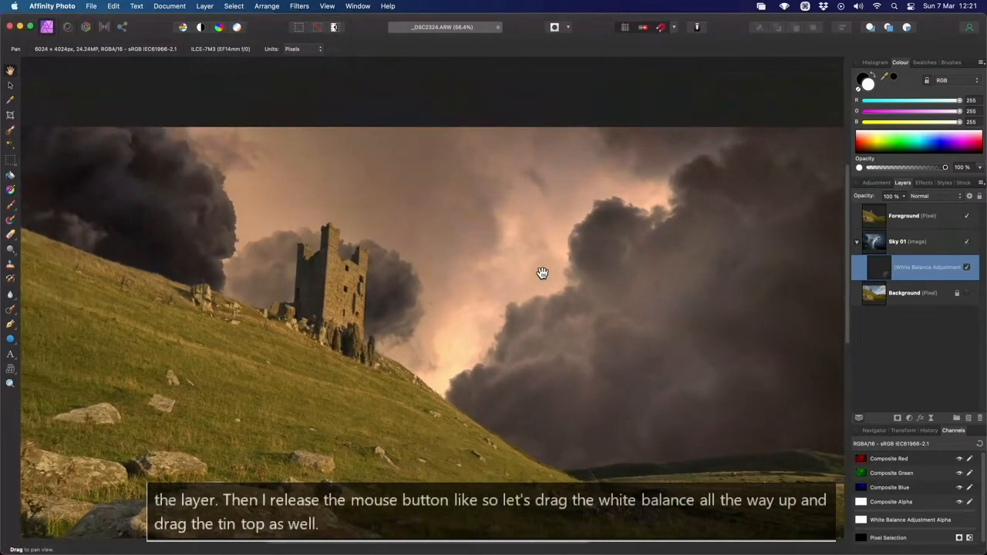
pyautogui.moveTo(725, 345); pyautogui.dragTo(656, 306)
# Add a Brightness / Contrast adjustment inside Sky 01 with brightness 20% and contrast 78%.
pyautogui.click(203, 6)
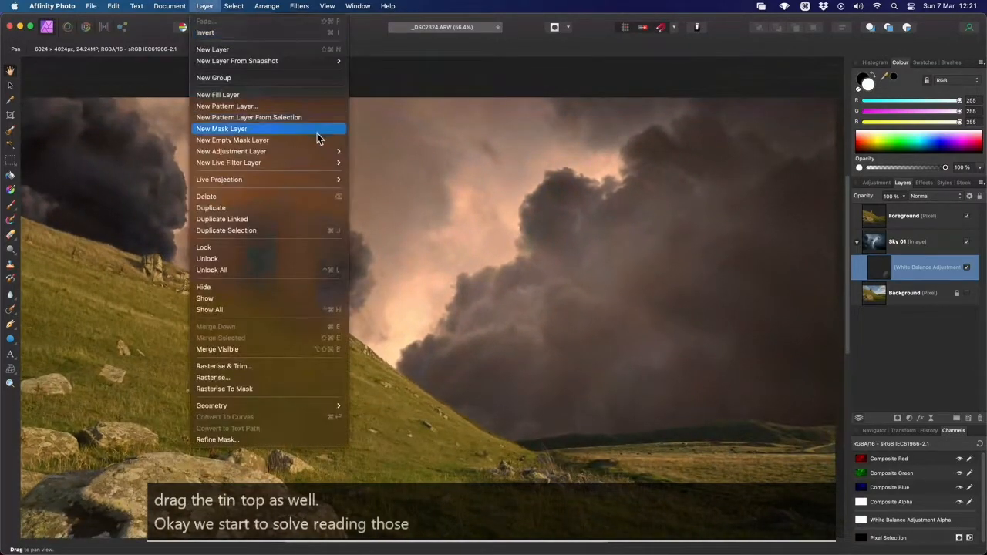
pyautogui.moveTo(324, 151)
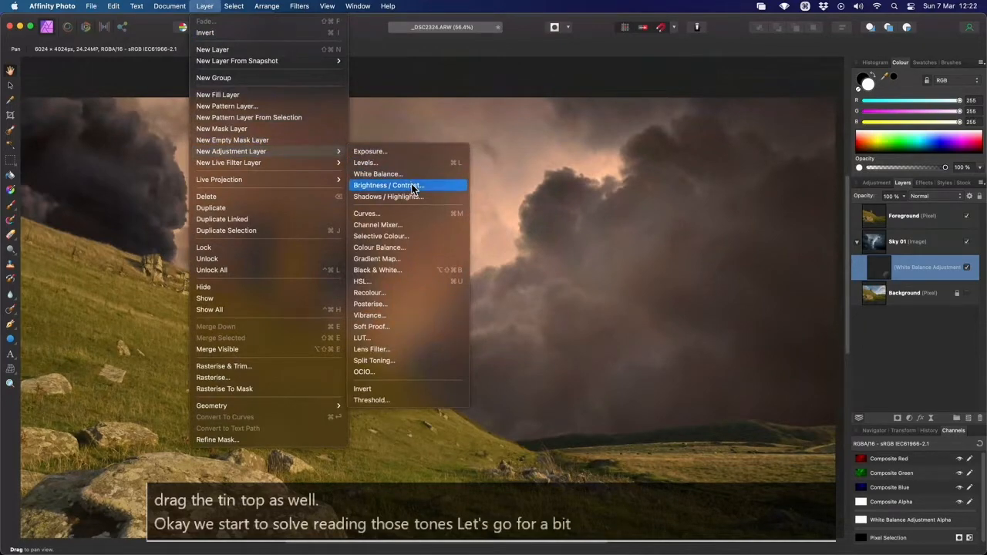
pyautogui.click(427, 185)
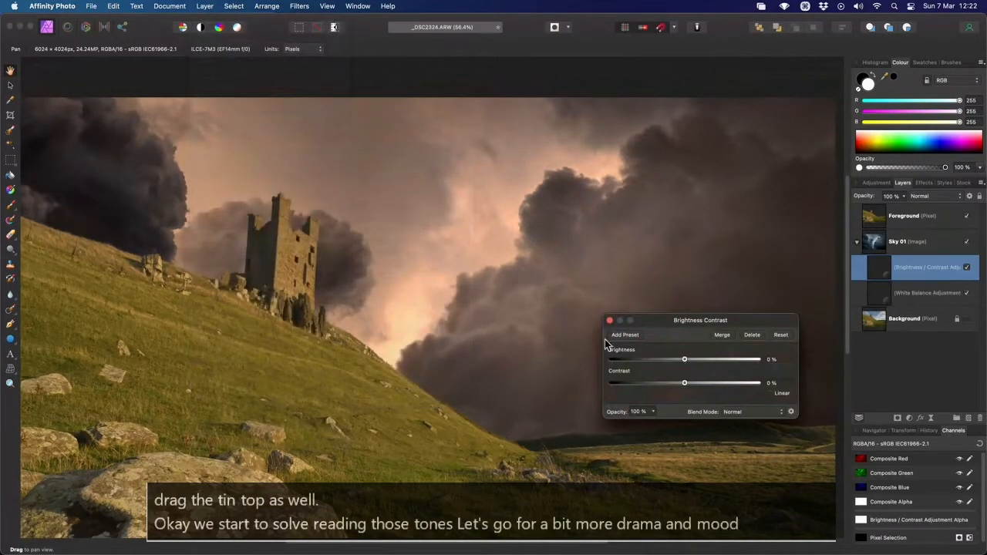
pyautogui.moveTo(685, 359); pyautogui.dragTo(742, 389)
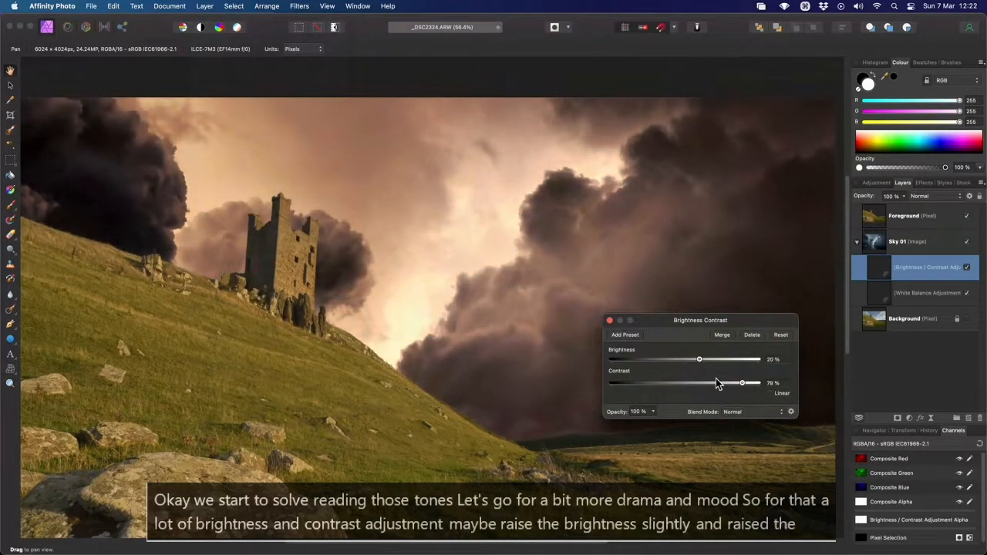
pyautogui.click(609, 321)
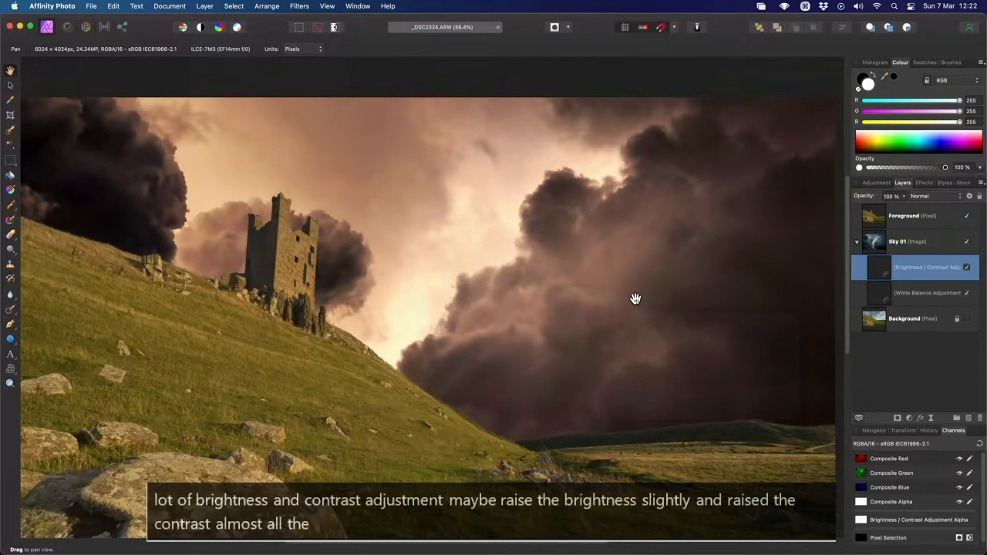
# Select the Sky 01 layer, preview Sky 02.jpg in Finder and place it above Sky 01 in the Affinity Photo document.
pyautogui.click(901, 242)
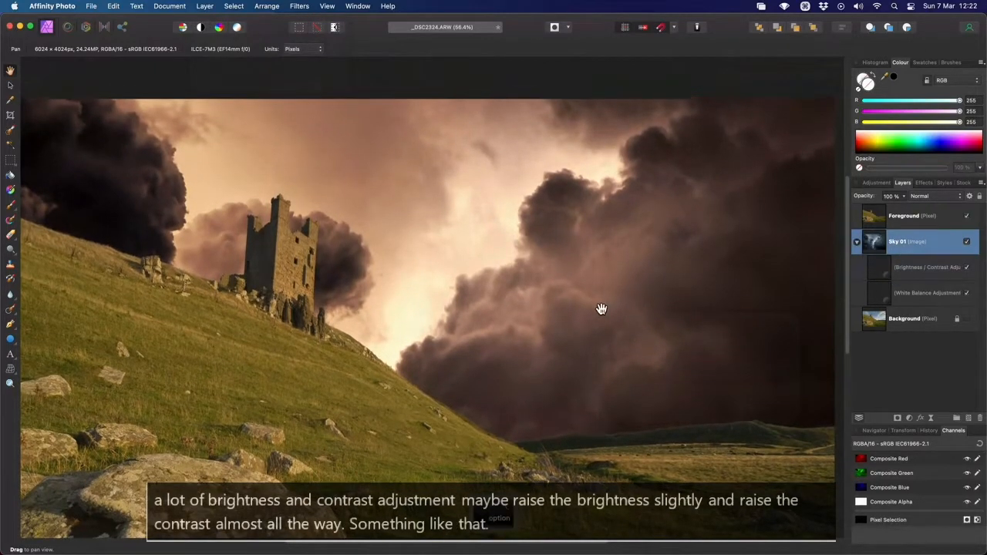
pyautogui.scroll(-3, 602, 309)
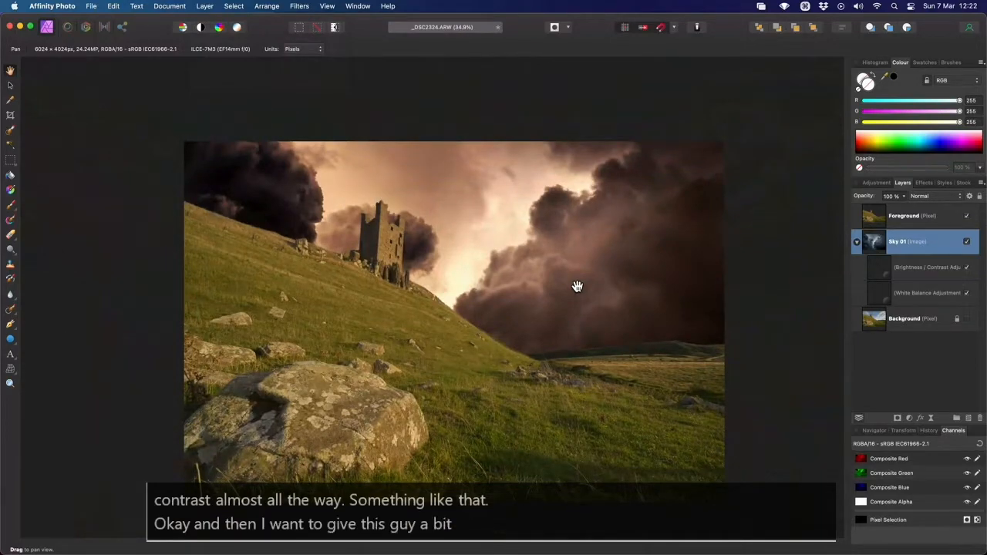
pyautogui.press('super+Tab')
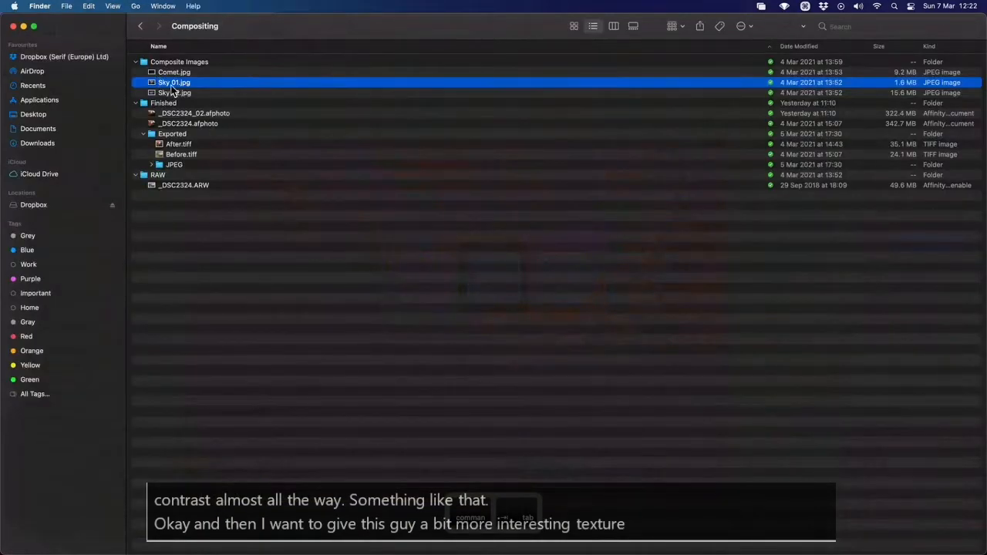
pyautogui.click(176, 93)
pyautogui.press('space')
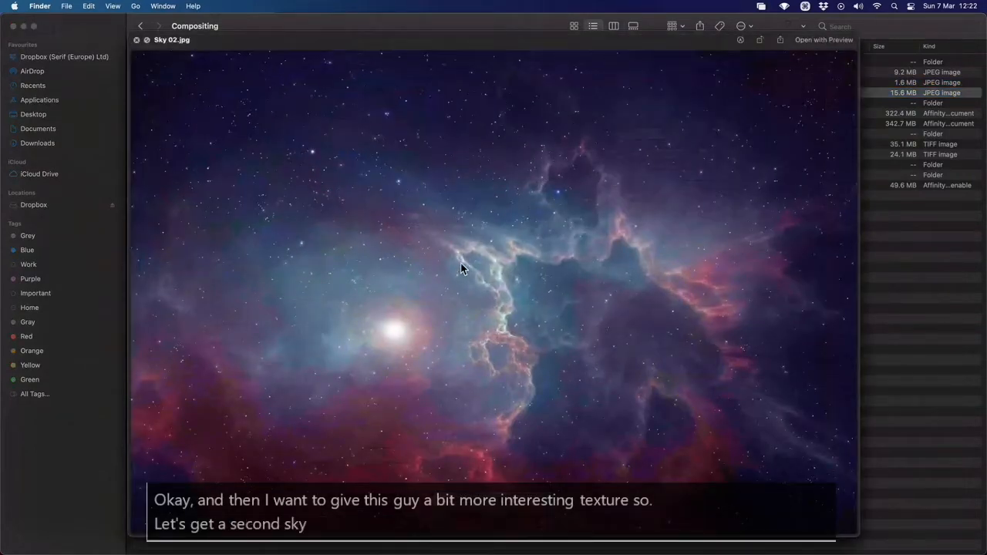
pyautogui.press('space')
pyautogui.press('super+Tab')
pyautogui.moveTo(182, 93); pyautogui.dragTo(529, 261)
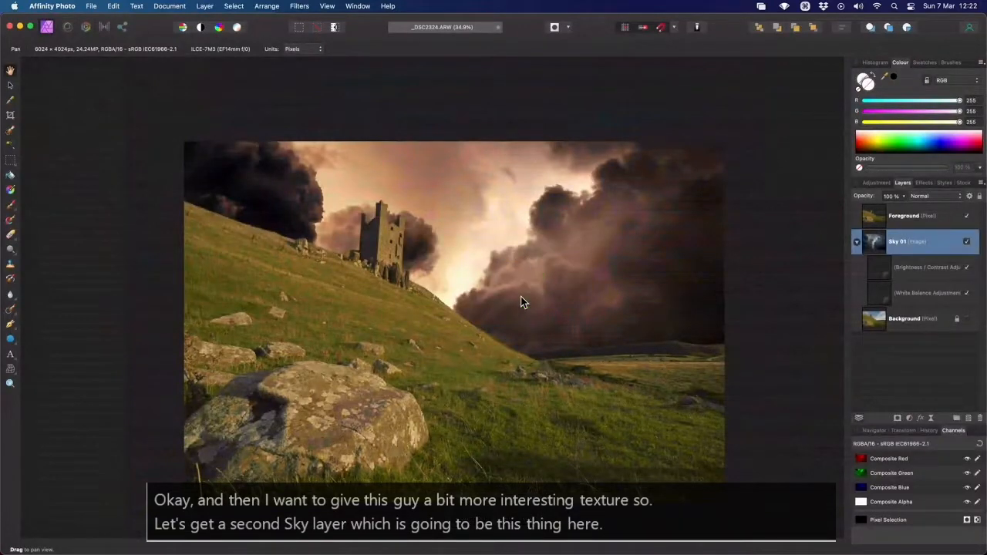
# Align the Sky 02 image with the document's side edges, scaling it up to 110%, and shift it up behind the hillside.
pyautogui.press('v')
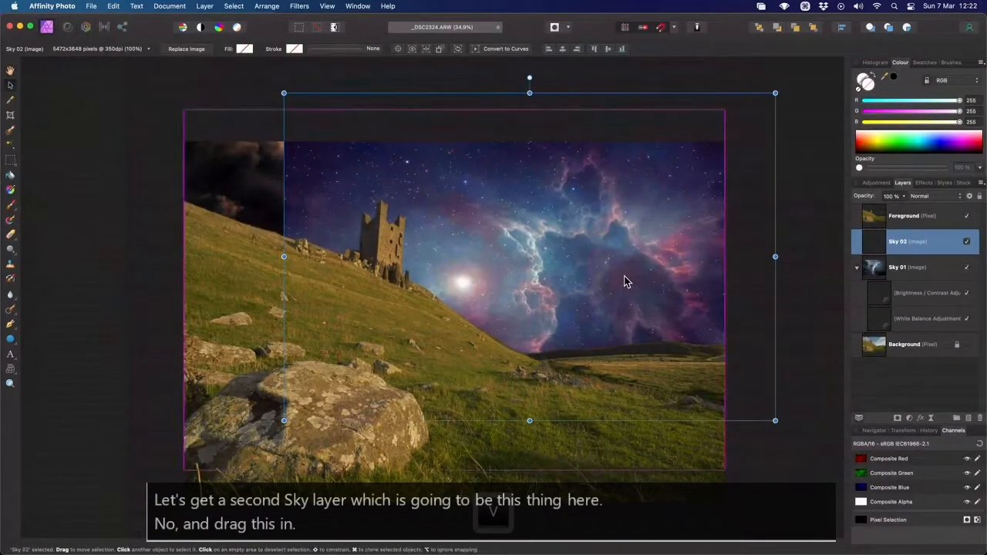
pyautogui.moveTo(658, 276); pyautogui.dragTo(607, 230)
pyautogui.scroll(2, 555, 279)
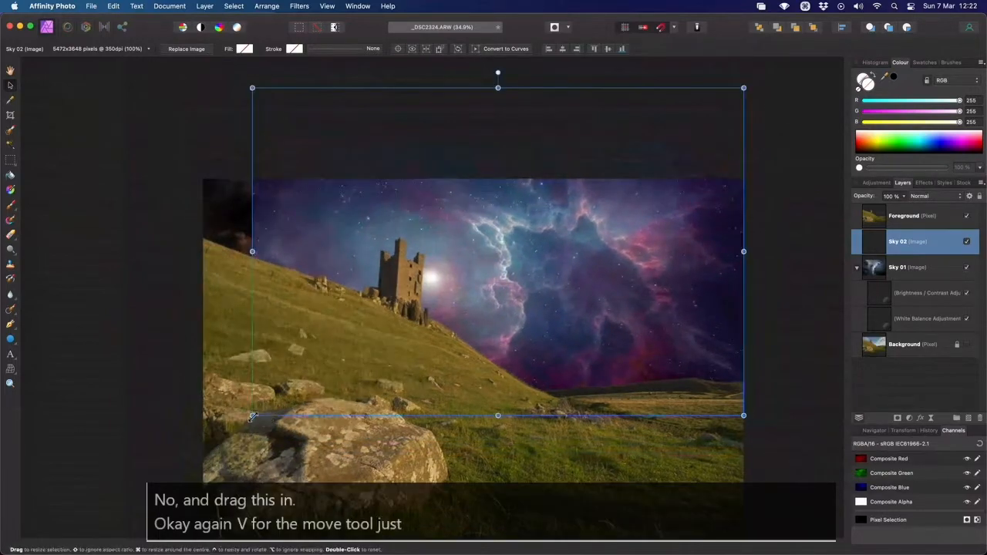
pyautogui.moveTo(253, 416); pyautogui.dragTo(202, 420)
pyautogui.moveTo(573, 357); pyautogui.dragTo(570, 321)
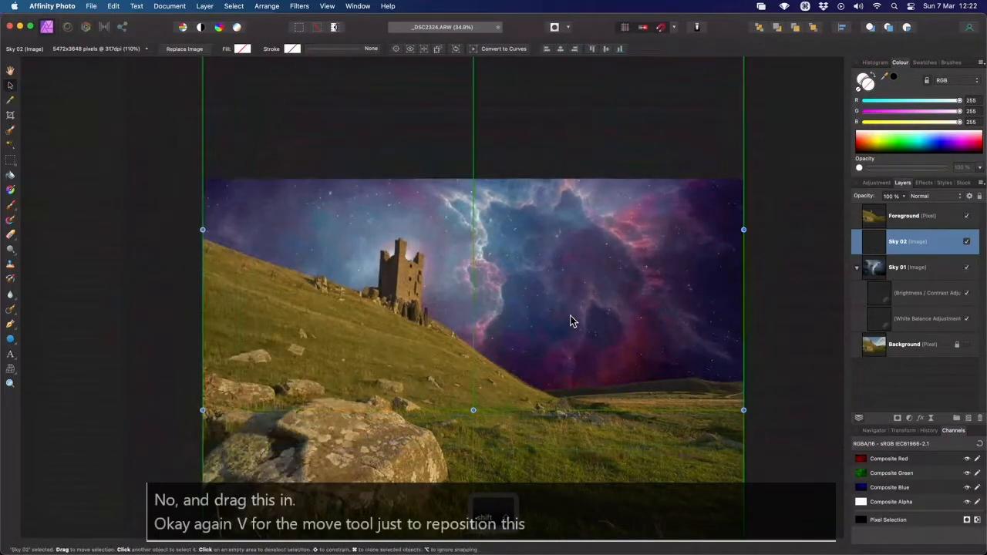
# Set the Sky 02 layer's blend mode to Overlay so its nebula texture blends into the clouds.
pyautogui.scroll(2, 500, 357)
pyautogui.scroll(2, 478, 365)
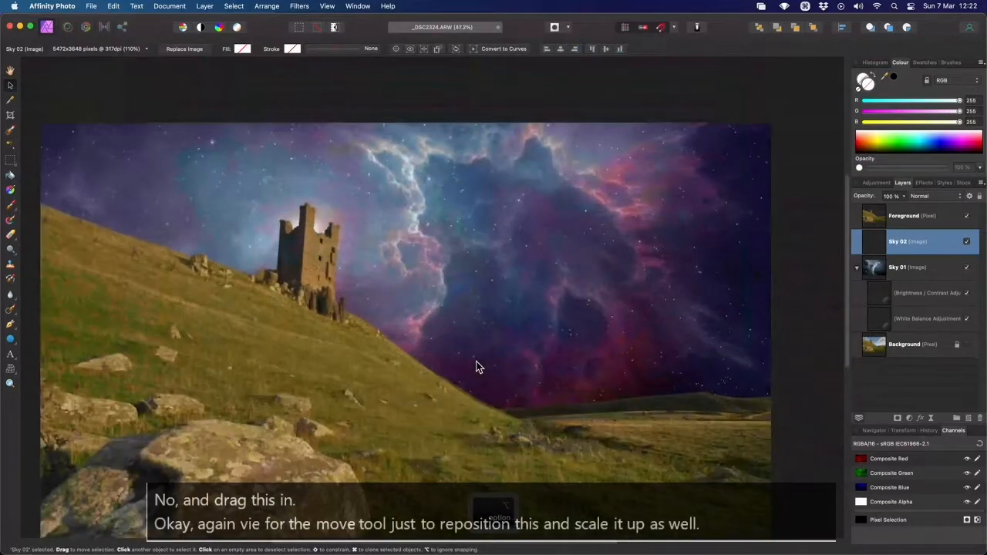
pyautogui.scroll(-2, 476, 367)
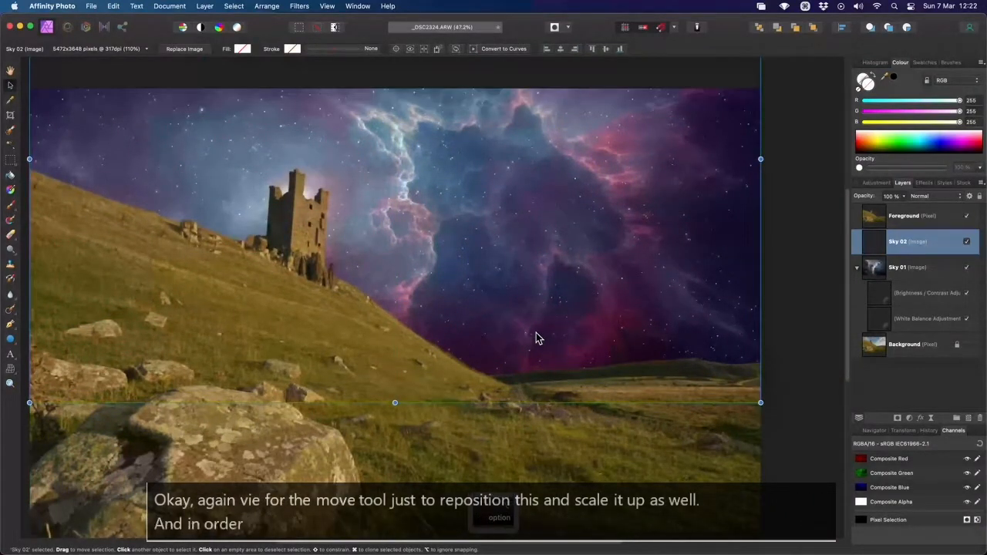
pyautogui.scroll(1, 536, 337)
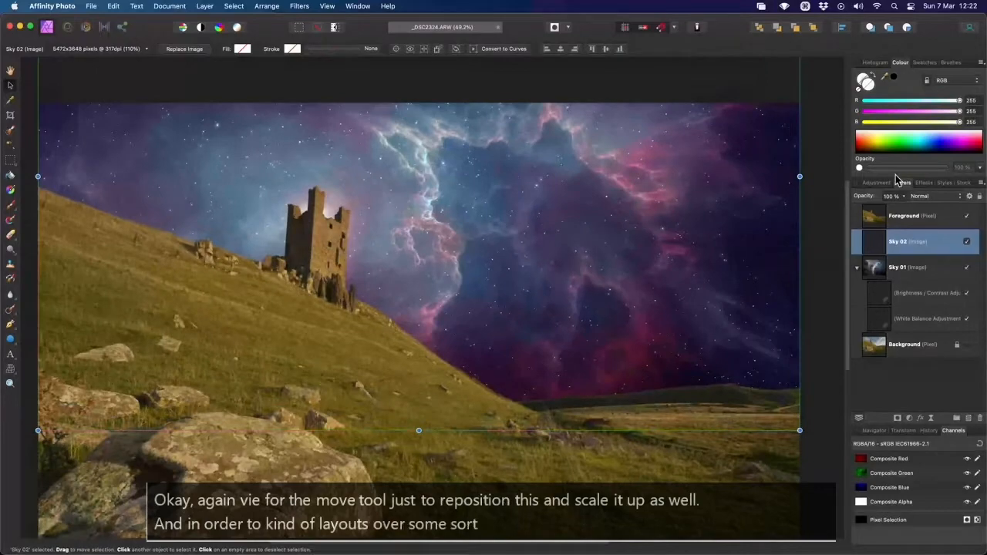
pyautogui.click(942, 199)
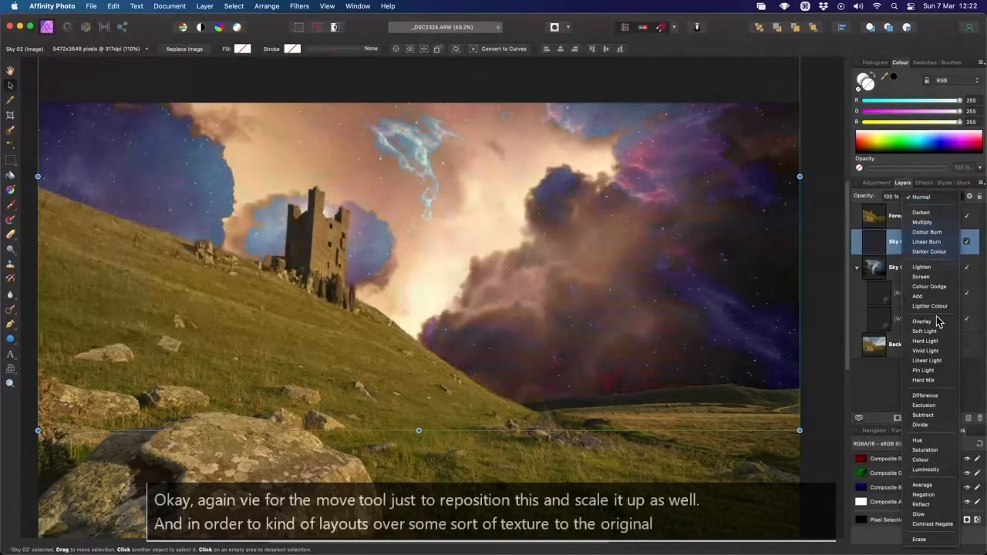
pyautogui.click(938, 323)
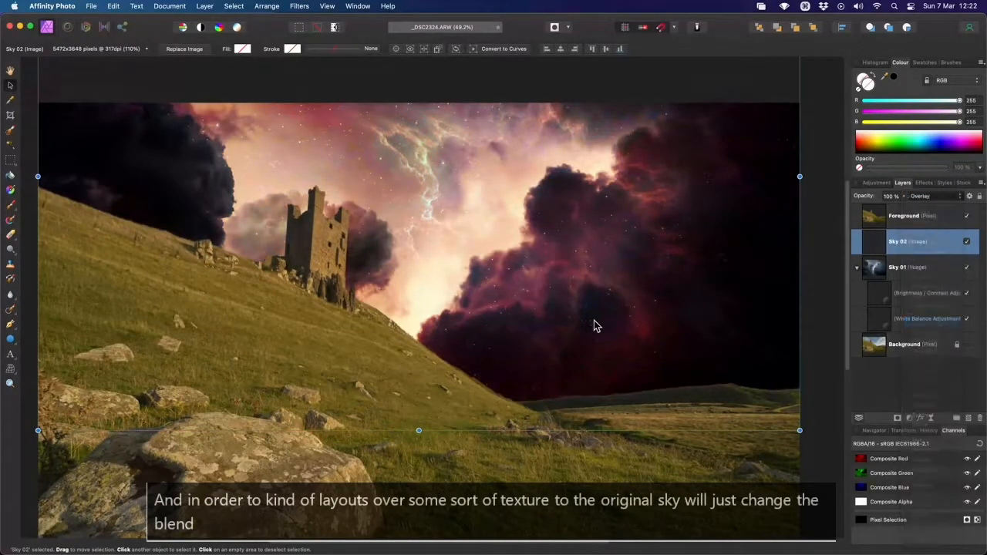
pyautogui.scroll(2, 598, 343)
pyautogui.scroll(2, 598, 353)
pyautogui.scroll(-1, 596, 332)
pyautogui.press('h')
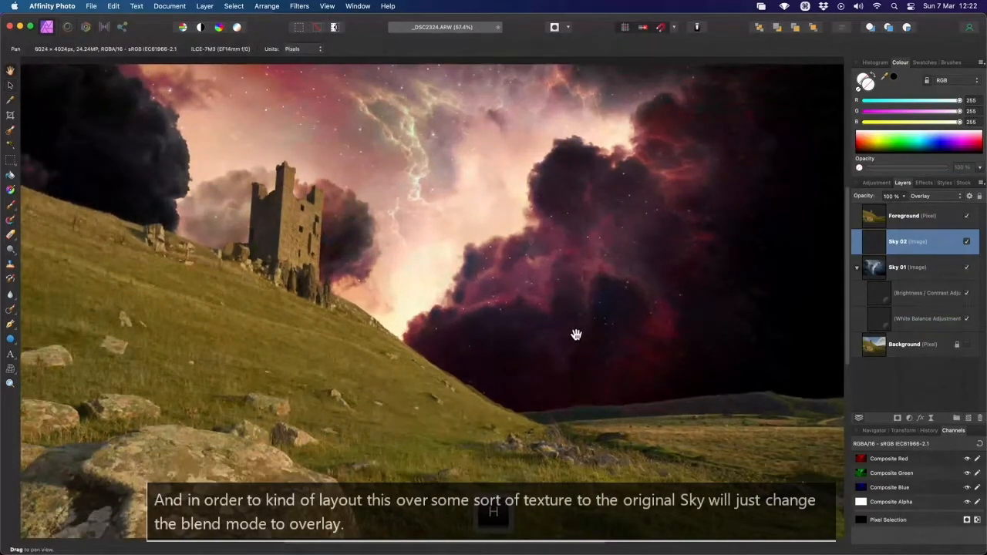
pyautogui.moveTo(577, 335); pyautogui.dragTo(582, 352)
pyautogui.scroll(-2, 581, 354)
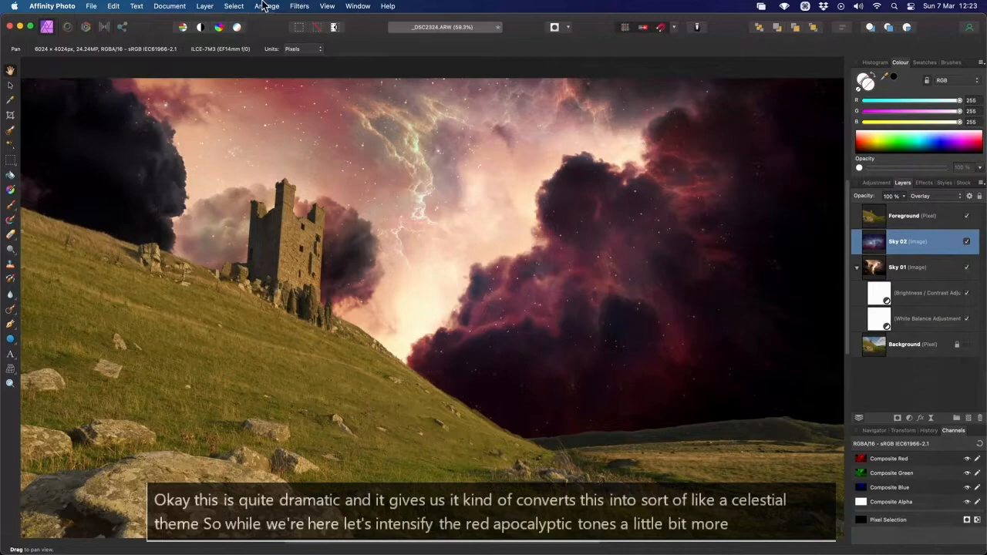
# Add a White Balance adjustment above both sky layers with white balance 39% and tint 33%.
pyautogui.click(169, 6)
pyautogui.moveTo(205, 6)
pyautogui.moveTo(324, 151)
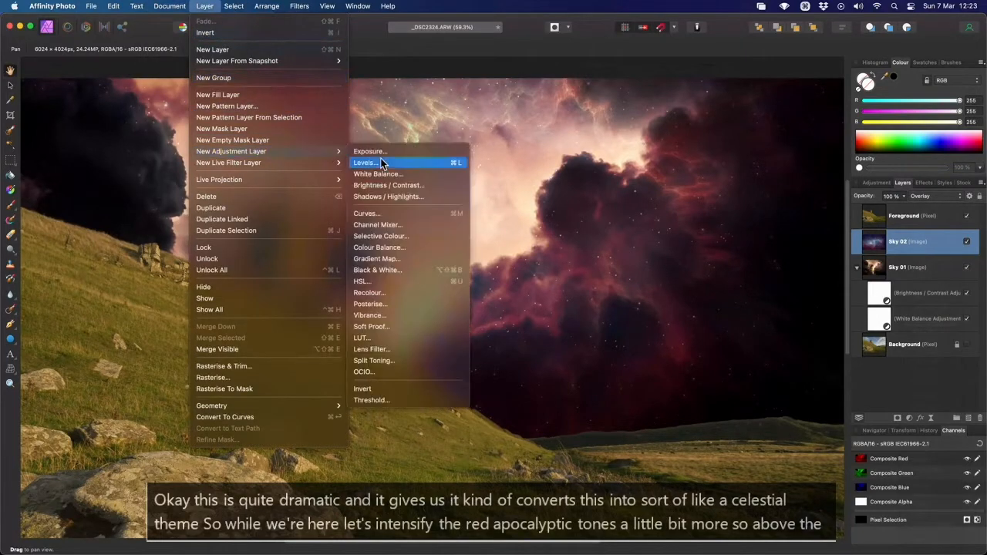
pyautogui.click(421, 176)
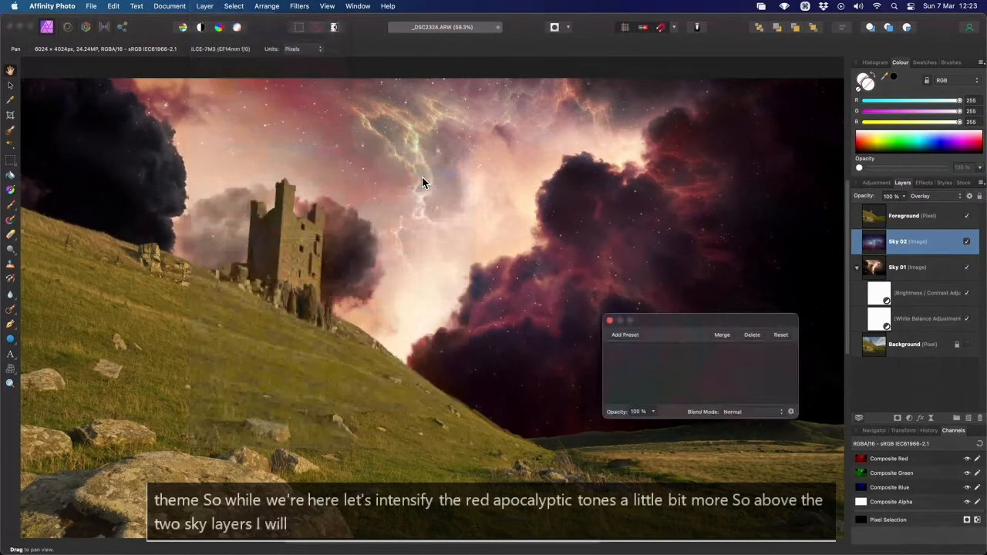
pyautogui.moveTo(701, 328); pyautogui.dragTo(695, 312)
pyautogui.moveTo(676, 345); pyautogui.dragTo(699, 370)
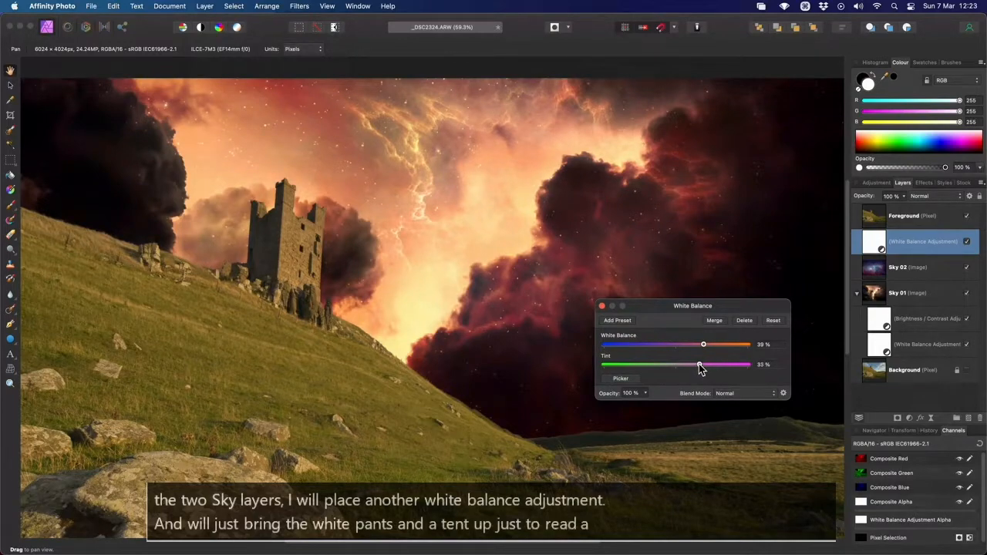
pyautogui.click(602, 306)
# Add a Recolour adjustment layer and nest it inside the Foreground layer.
pyautogui.scroll(5, 593, 301)
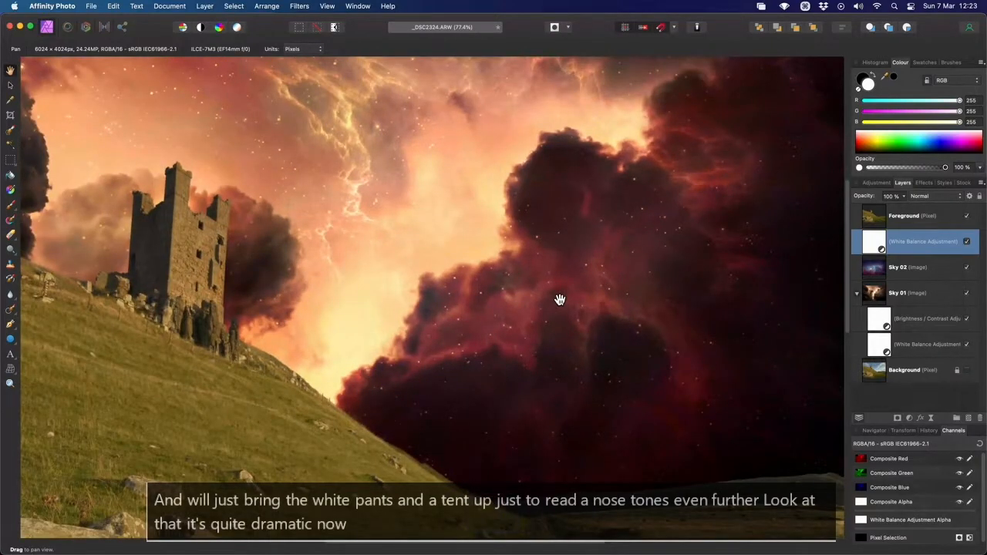
pyautogui.moveTo(548, 369); pyautogui.dragTo(580, 288)
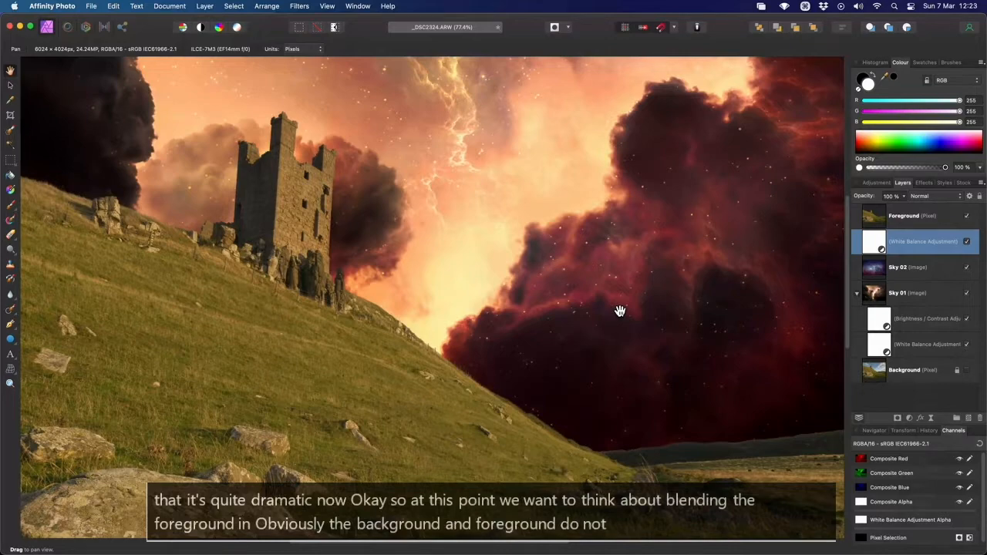
pyautogui.click(927, 216)
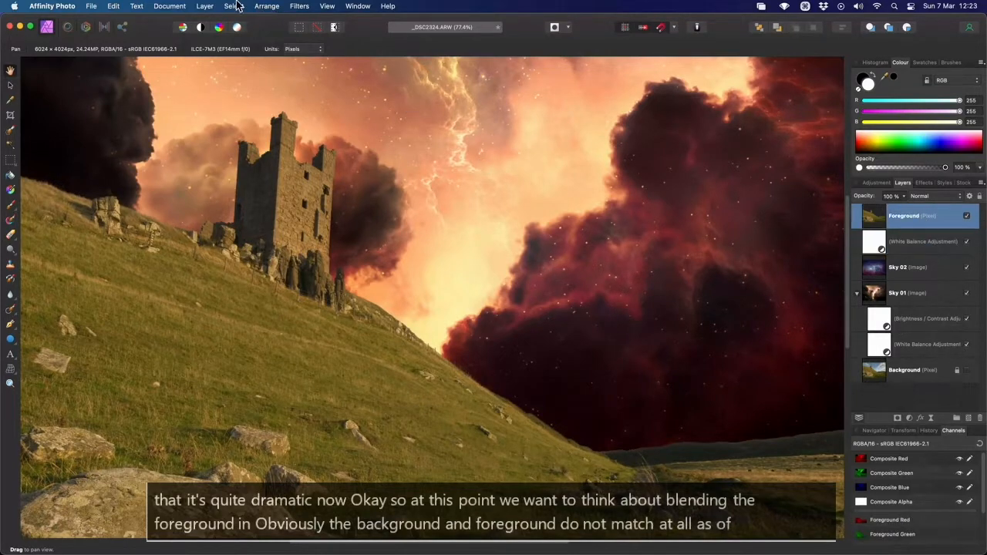
pyautogui.click(207, 6)
pyautogui.moveTo(296, 152)
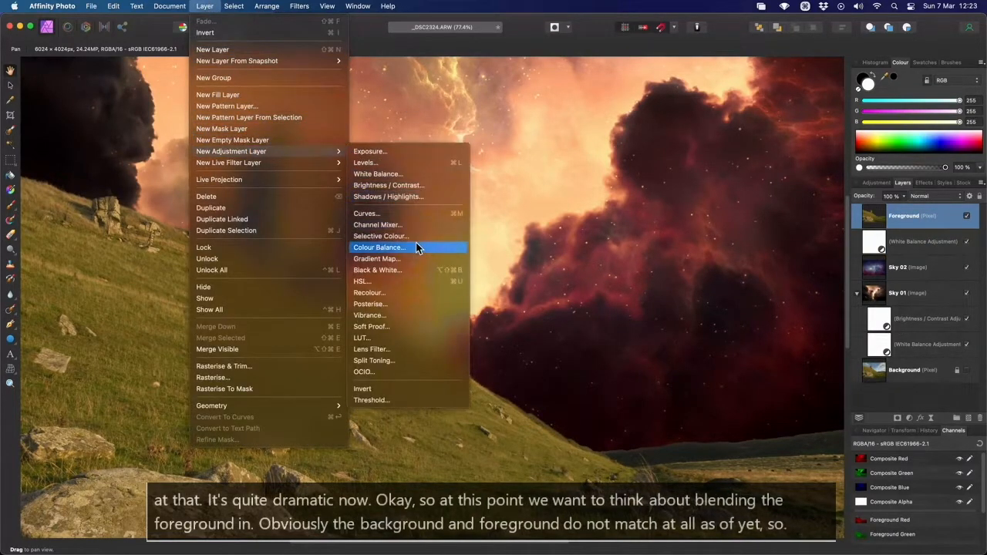
pyautogui.click(420, 293)
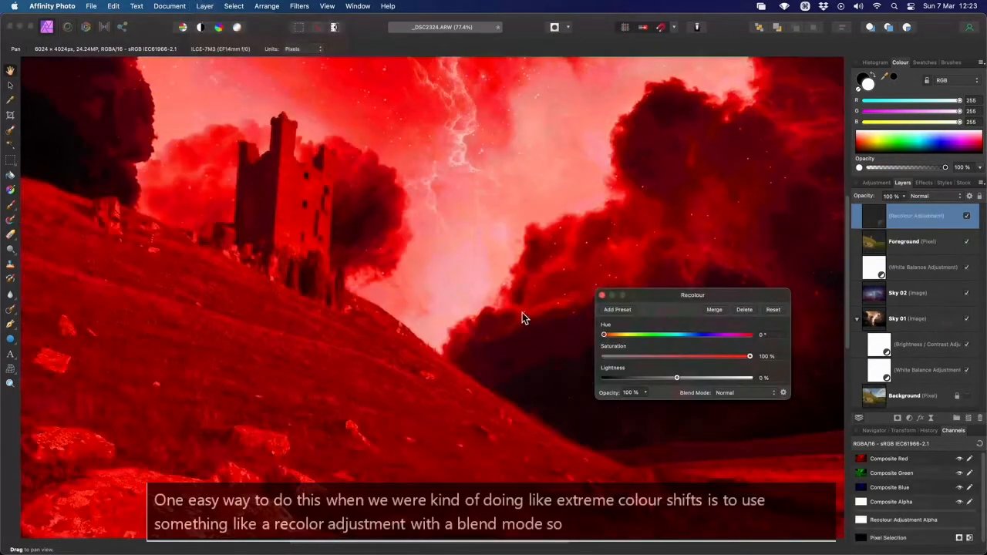
pyautogui.moveTo(871, 219); pyautogui.dragTo(925, 250)
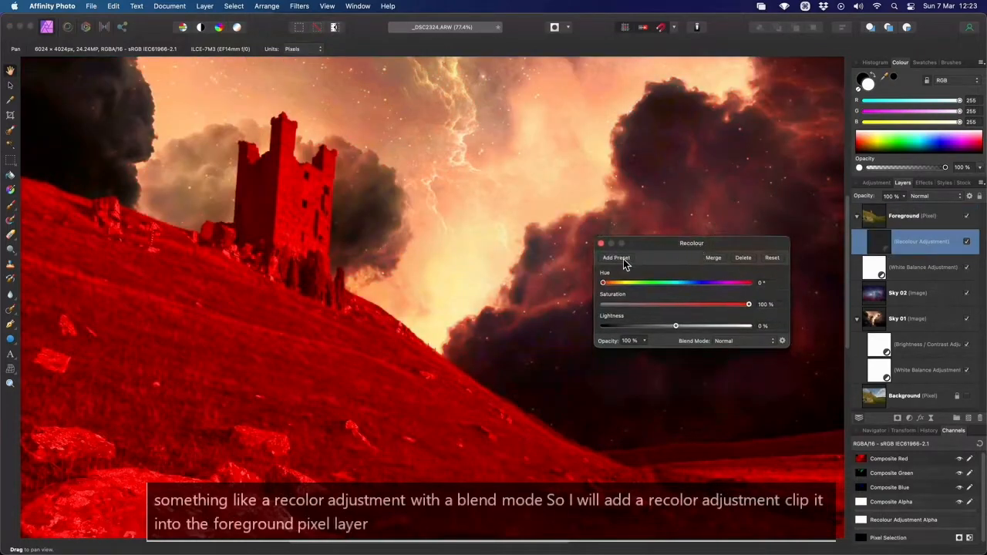
# Set the foreground's Recolour adjustment to hue 17.4°, saturation 25% and lightness 6%.
pyautogui.moveTo(606, 287); pyautogui.dragTo(612, 288)
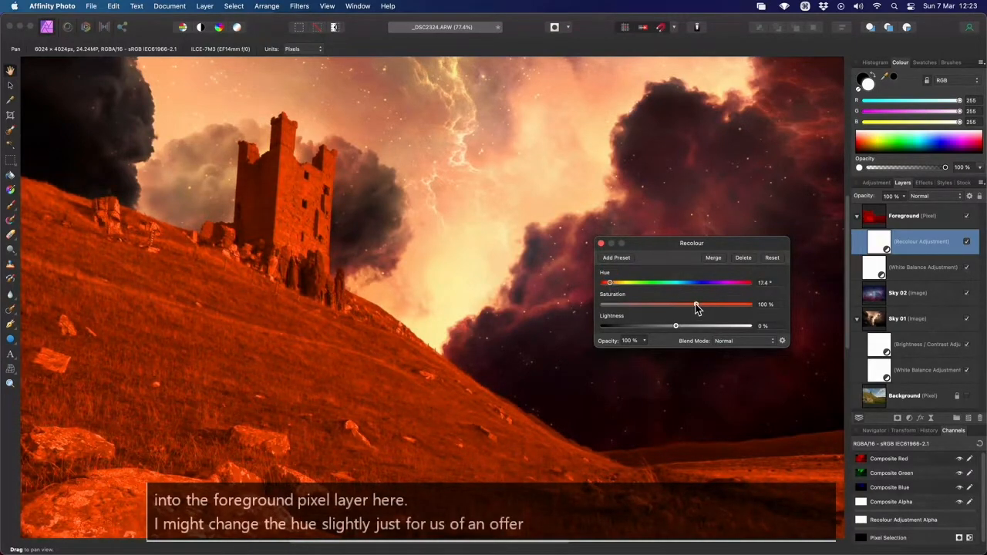
pyautogui.moveTo(696, 307); pyautogui.dragTo(642, 309)
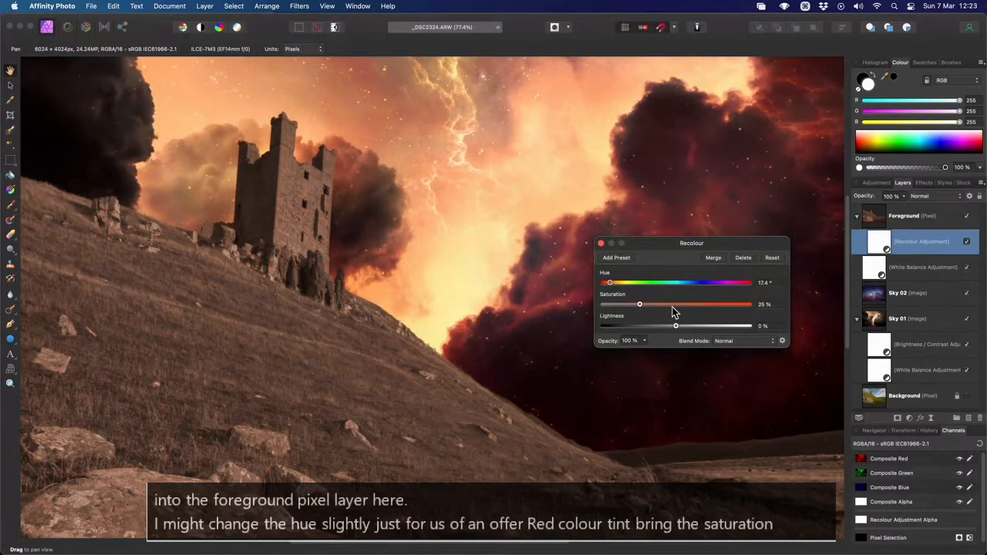
pyautogui.moveTo(676, 325); pyautogui.dragTo(681, 331)
# Set the Recolour adjustment's blend mode to Overlay and close its settings.
pyautogui.moveTo(714, 247); pyautogui.dragTo(692, 137)
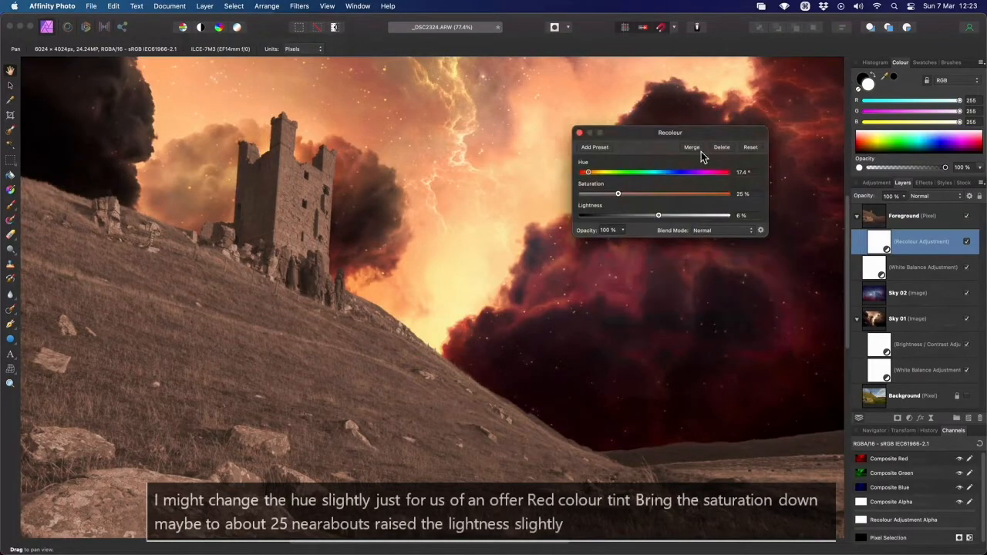
pyautogui.click(736, 230)
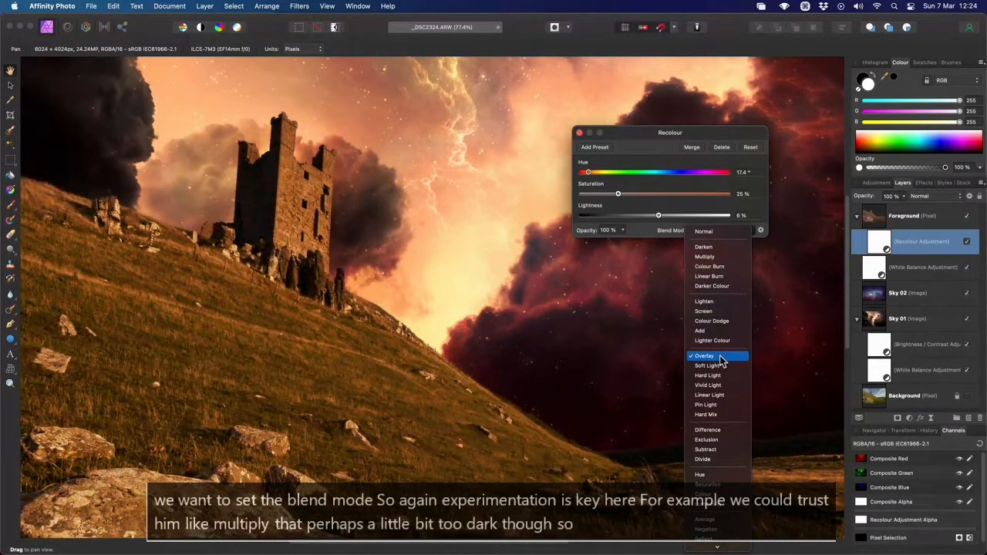
pyautogui.click(719, 357)
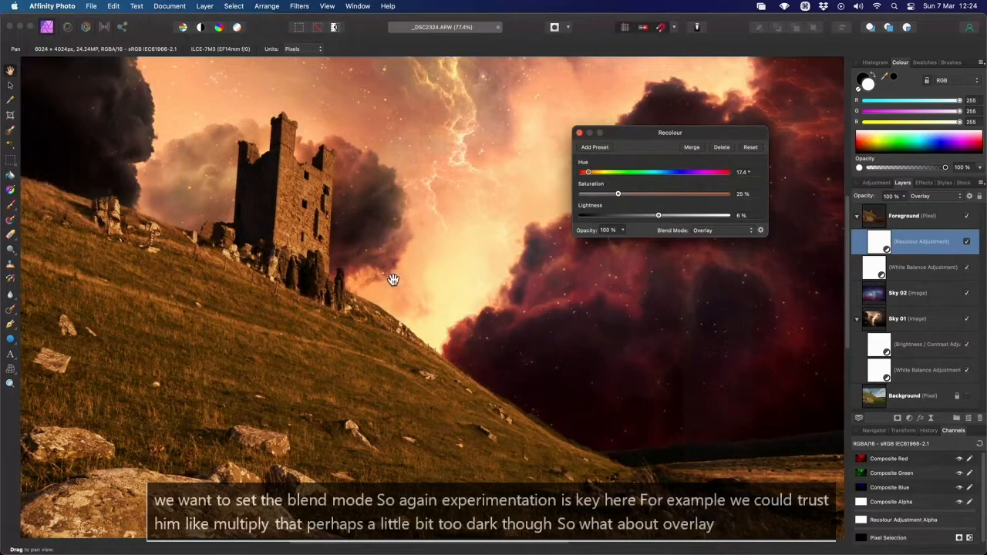
pyautogui.moveTo(445, 295); pyautogui.dragTo(449, 311)
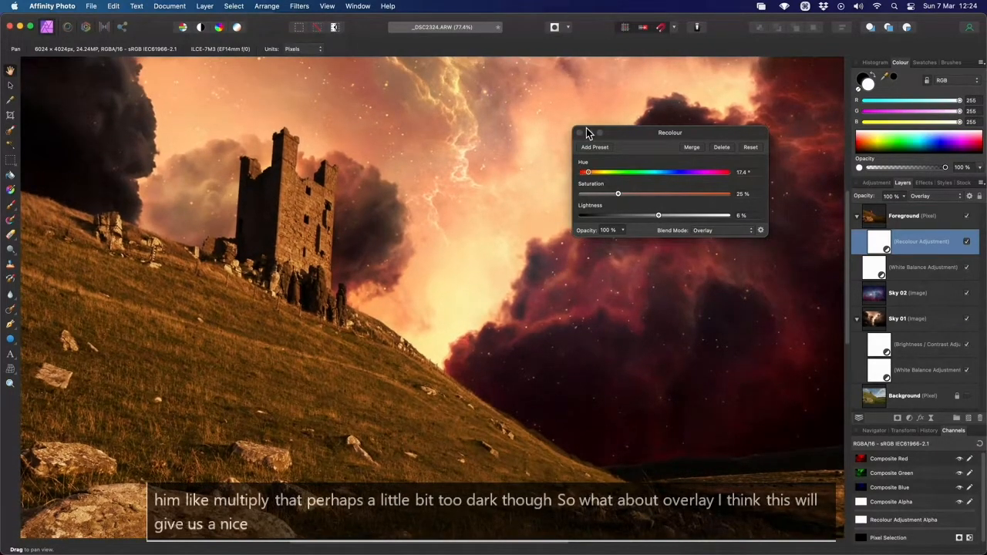
pyautogui.click(580, 135)
# Add a Brightness / Contrast adjustment above the Recolour adjustment inside the Foreground layer, with brightness 3% and contrast 29%.
pyautogui.moveTo(635, 269); pyautogui.dragTo(496, 278)
pyautogui.click(204, 6)
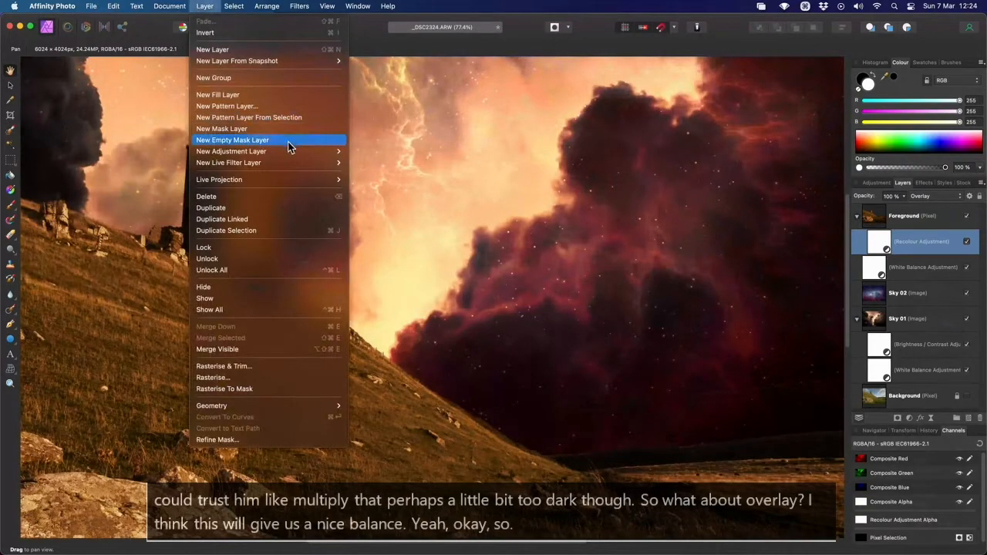
pyautogui.moveTo(231, 151)
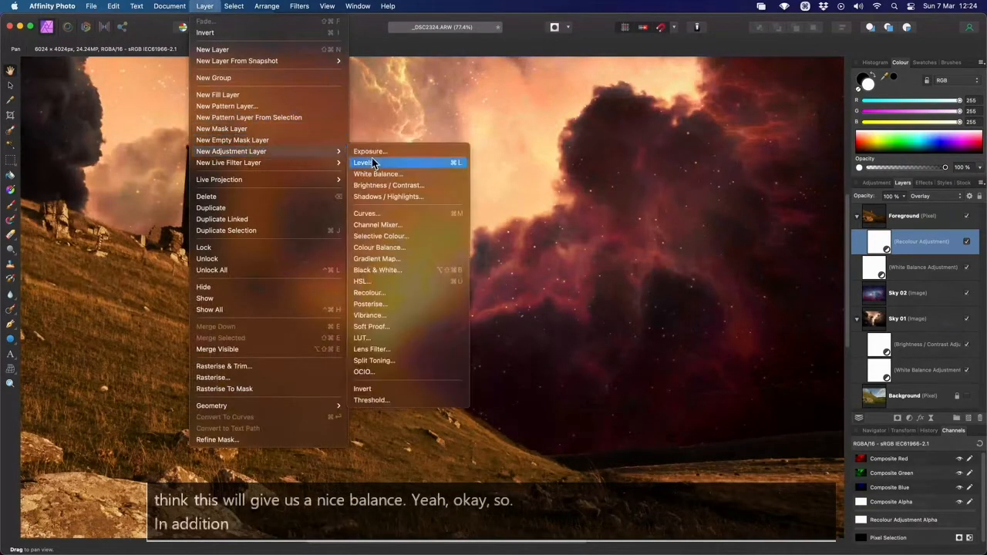
pyautogui.click(406, 186)
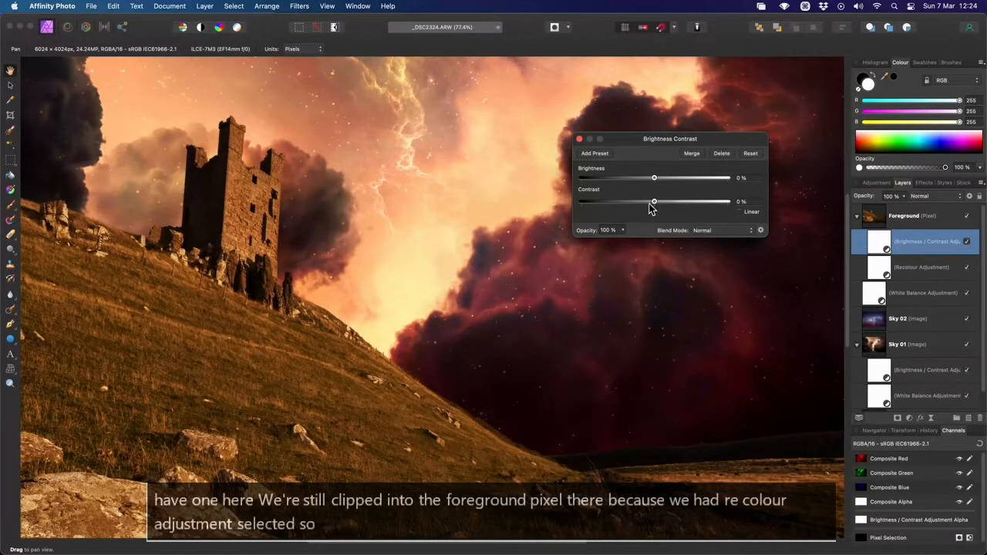
pyautogui.moveTo(654, 204); pyautogui.dragTo(661, 181)
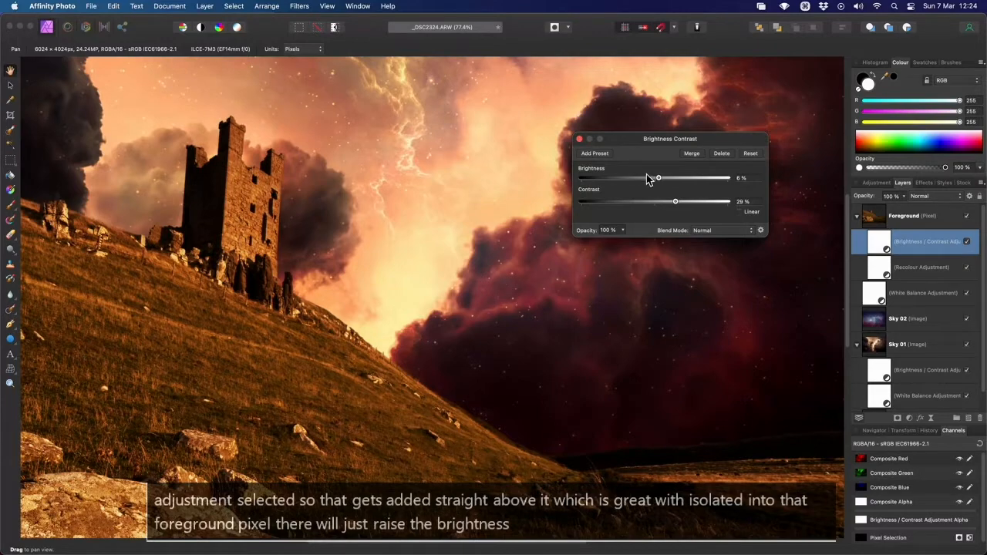
pyautogui.moveTo(659, 180); pyautogui.dragTo(656, 180)
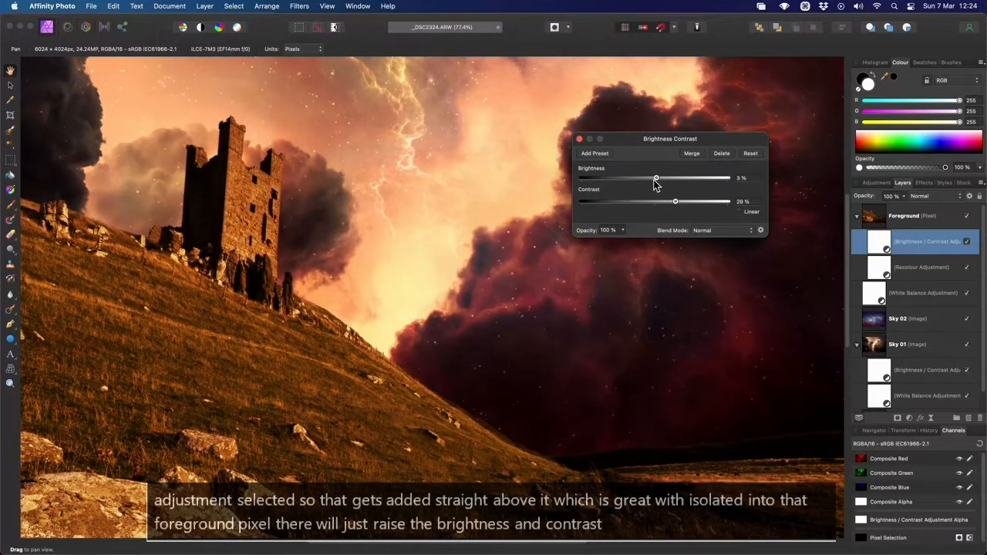
pyautogui.click(579, 139)
# Add an empty pixel layer above the Brightness / Contrast adjustment inside the Foreground layer.
pyautogui.moveTo(351, 256); pyautogui.dragTo(388, 245)
pyautogui.scroll(-2, 425, 322)
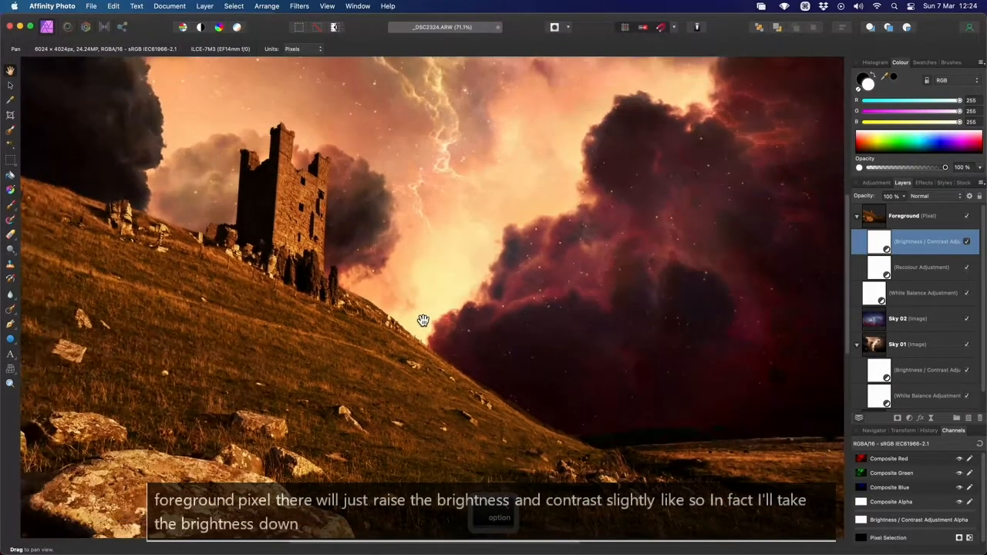
pyautogui.moveTo(423, 321); pyautogui.dragTo(444, 299)
pyautogui.scroll(-1, 445, 299)
pyautogui.scroll(-3, 445, 299)
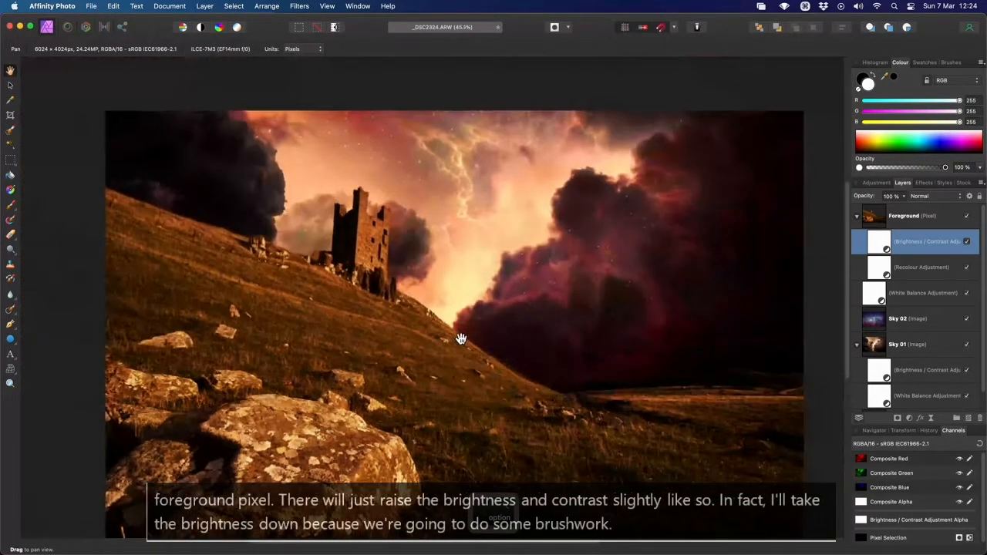
pyautogui.moveTo(460, 337); pyautogui.dragTo(474, 314)
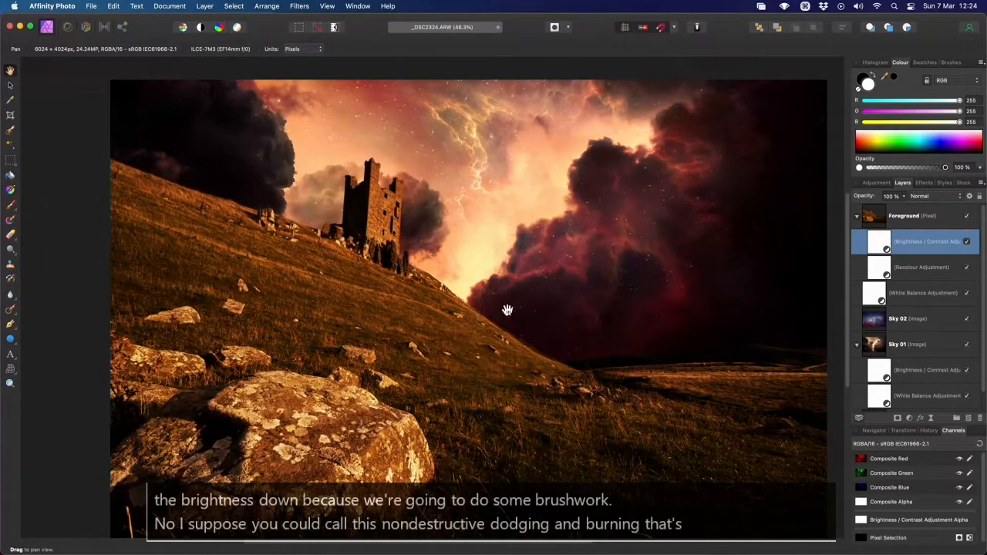
pyautogui.click(968, 418)
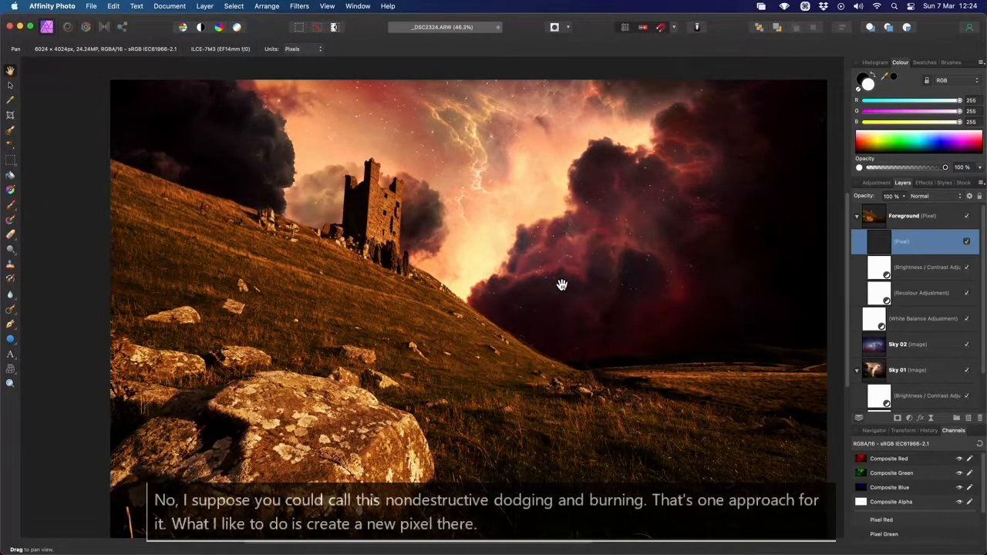
# Choose the soft round 256 px Masking brush for the Paint Brush Tool and enlarge it to about 990 px.
pyautogui.press('b')
pyautogui.moveTo(486, 274); pyautogui.dragTo(509, 269)
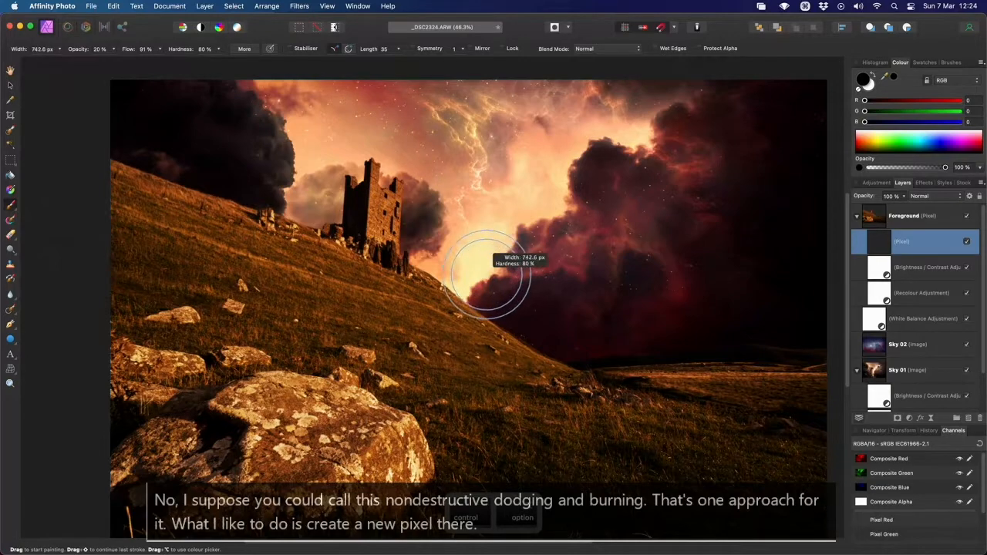
pyautogui.click(950, 62)
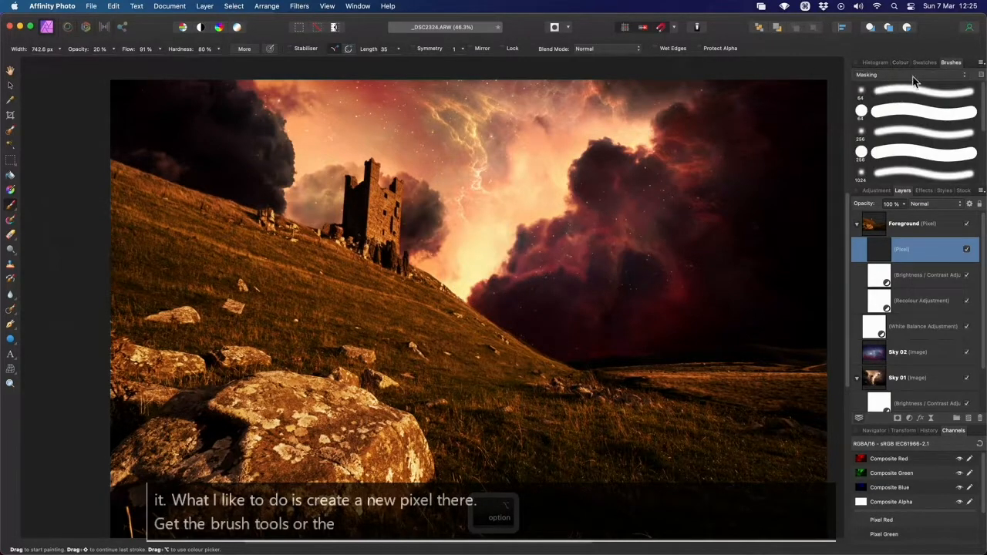
pyautogui.click(921, 132)
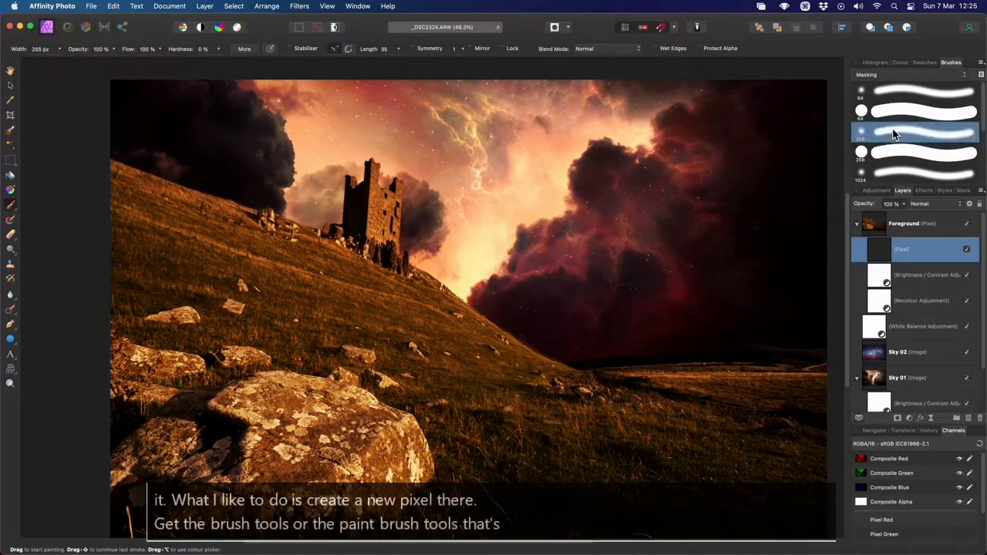
pyautogui.moveTo(463, 334); pyautogui.dragTo(462, 318)
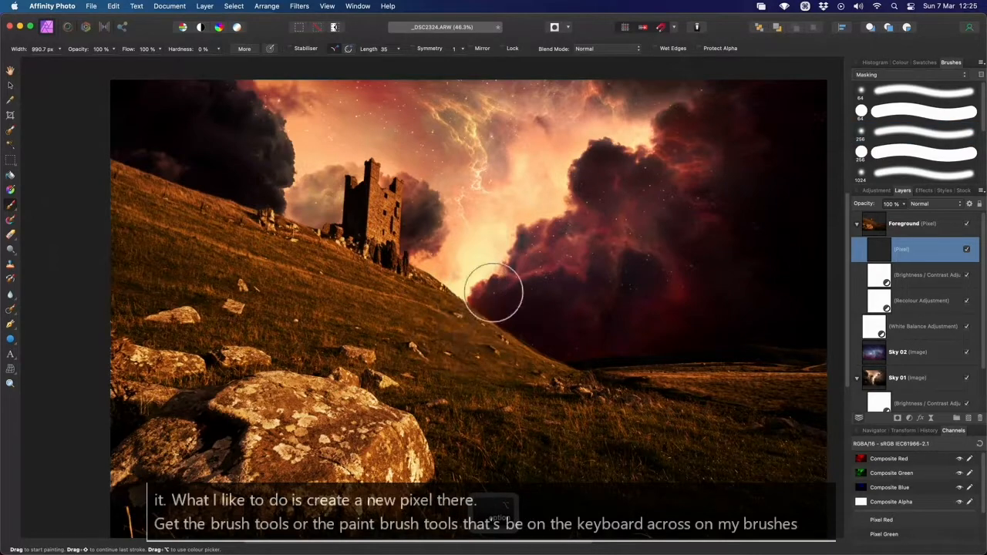
# Make white the active paint colour, try a stroke on the hillside and undo it.
pyautogui.click(901, 61)
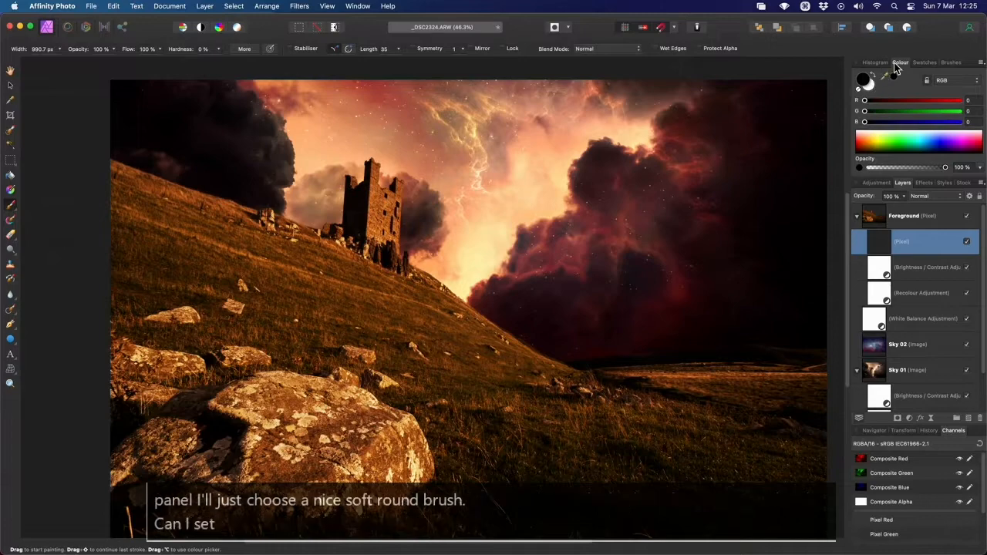
pyautogui.click(867, 85)
pyautogui.click(868, 85)
pyautogui.click(867, 85)
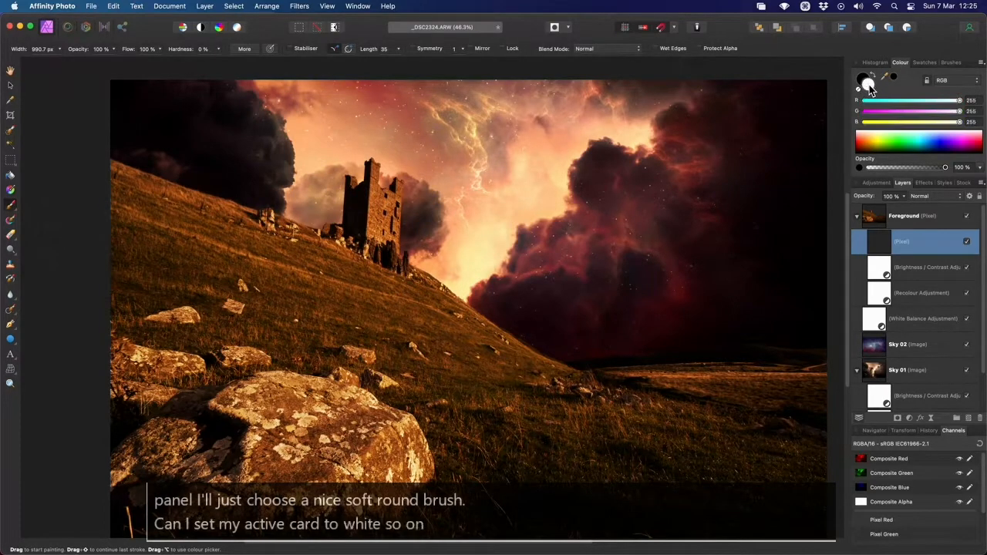
pyautogui.click(867, 85)
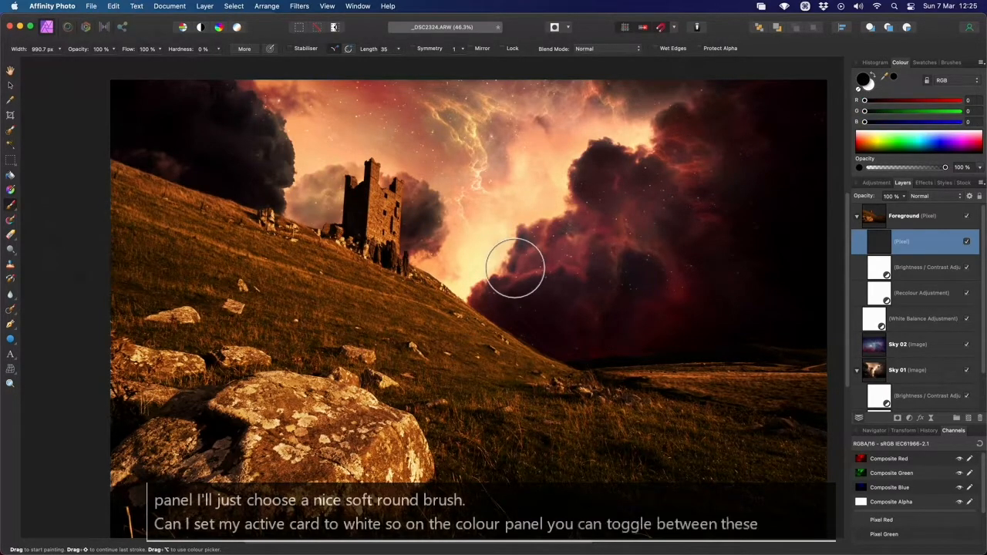
pyautogui.press('x')
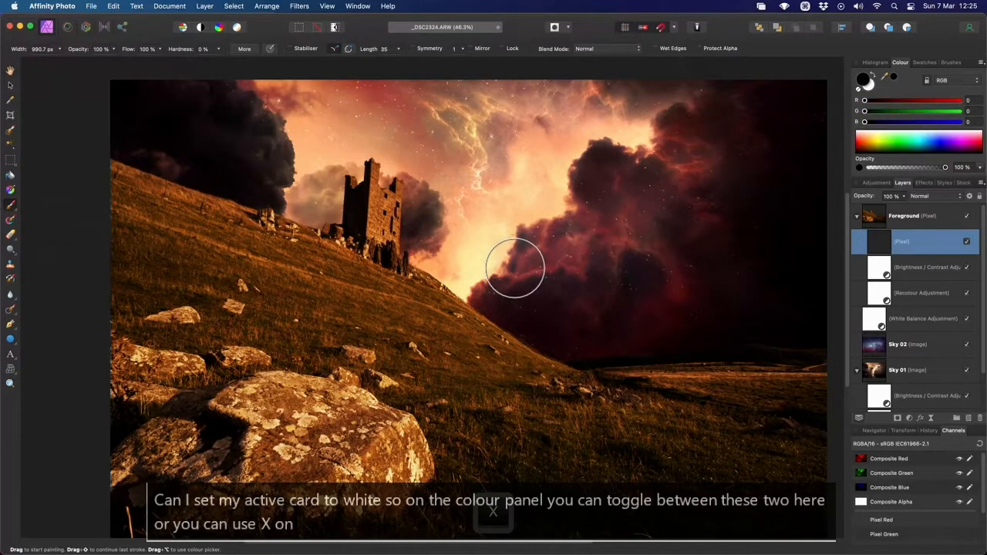
pyautogui.press('x')
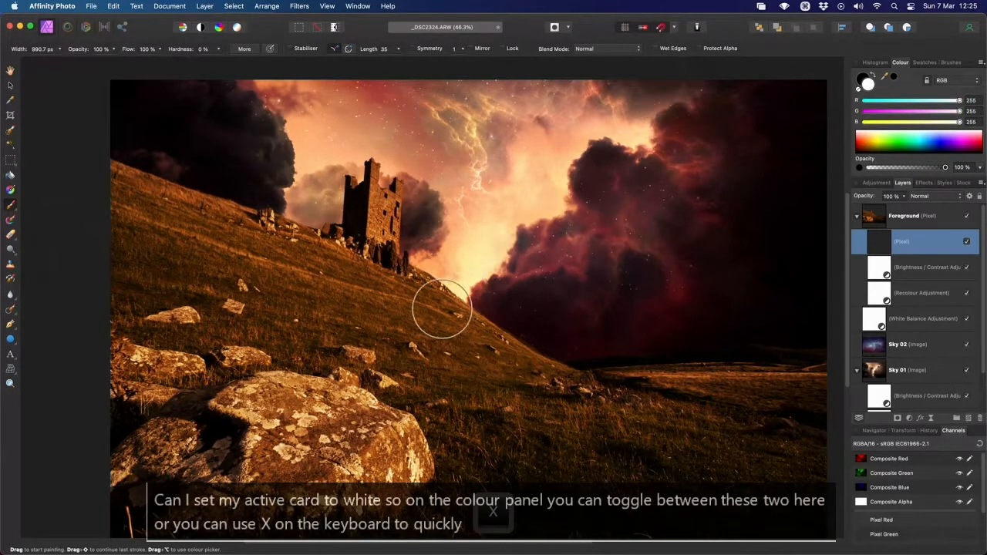
pyautogui.moveTo(455, 306); pyautogui.dragTo(492, 319)
pyautogui.press('super+z')
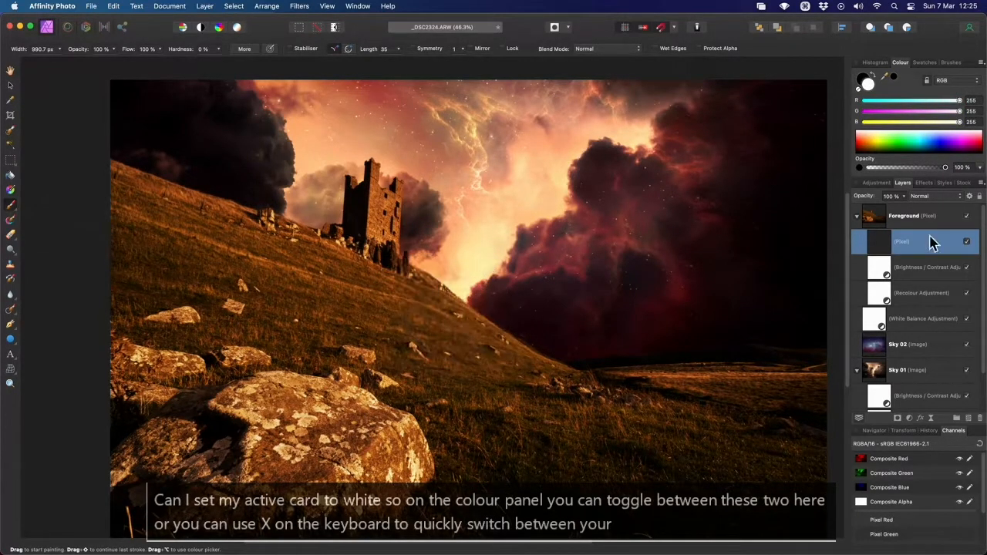
# Set the new pixel layer's blend mode to Overlay and its opacity to 50%.
pyautogui.click(930, 198)
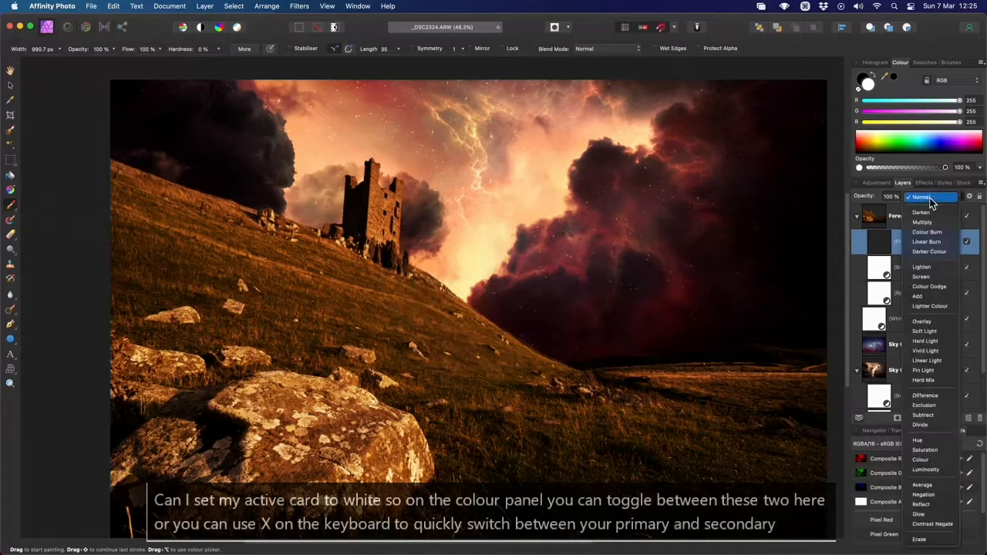
pyautogui.click(938, 322)
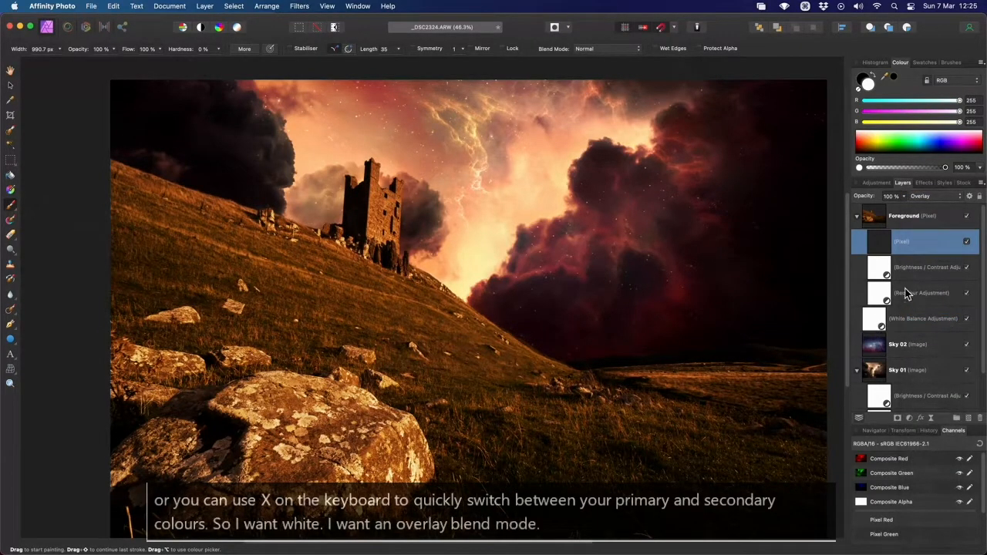
pyautogui.moveTo(909, 196)
pyautogui.mouseDown()
pyautogui.moveTo(901, 217)
pyautogui.moveTo(861, 218)
pyautogui.mouseUp()
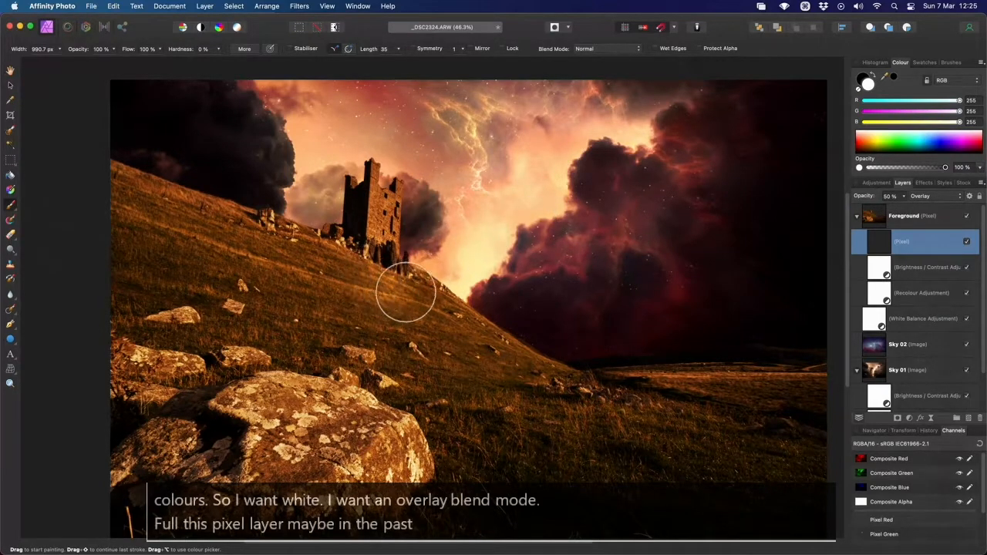
# Paint white highlights along the hillside ridge, across the distant field and over the castle and the slope around it.
pyautogui.moveTo(403, 289)
pyautogui.mouseDown()
pyautogui.moveTo(574, 375)
pyautogui.moveTo(806, 377)
pyautogui.mouseUp()
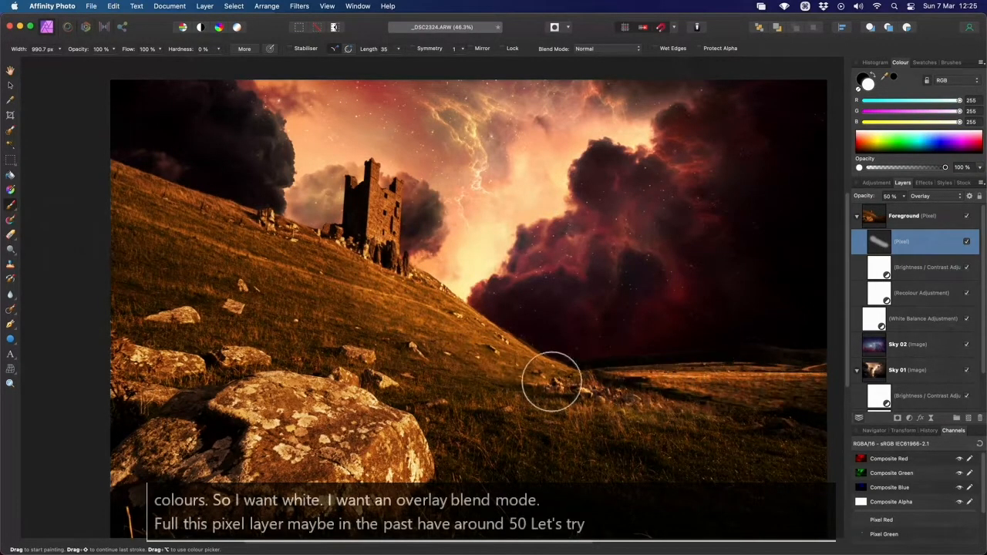
pyautogui.moveTo(346, 274)
pyautogui.mouseDown()
pyautogui.moveTo(383, 208)
pyautogui.moveTo(364, 242)
pyautogui.mouseUp()
pyautogui.moveTo(300, 250)
pyautogui.mouseDown()
pyautogui.moveTo(363, 281)
pyautogui.moveTo(410, 196)
pyautogui.moveTo(252, 247)
pyautogui.moveTo(398, 315)
pyautogui.mouseUp()
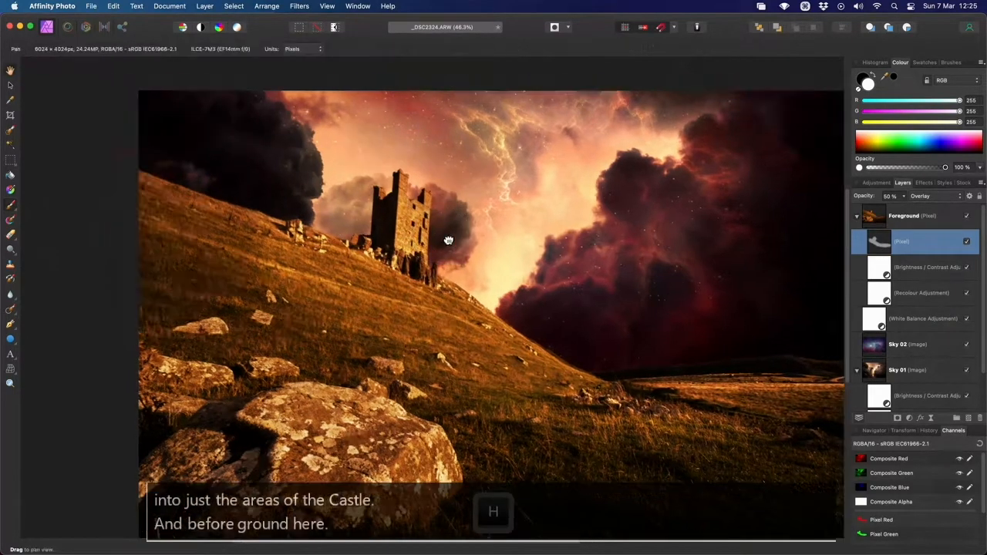
# Reduce the painted highlight layer's opacity to 30%.
pyautogui.scroll(5, 447, 238)
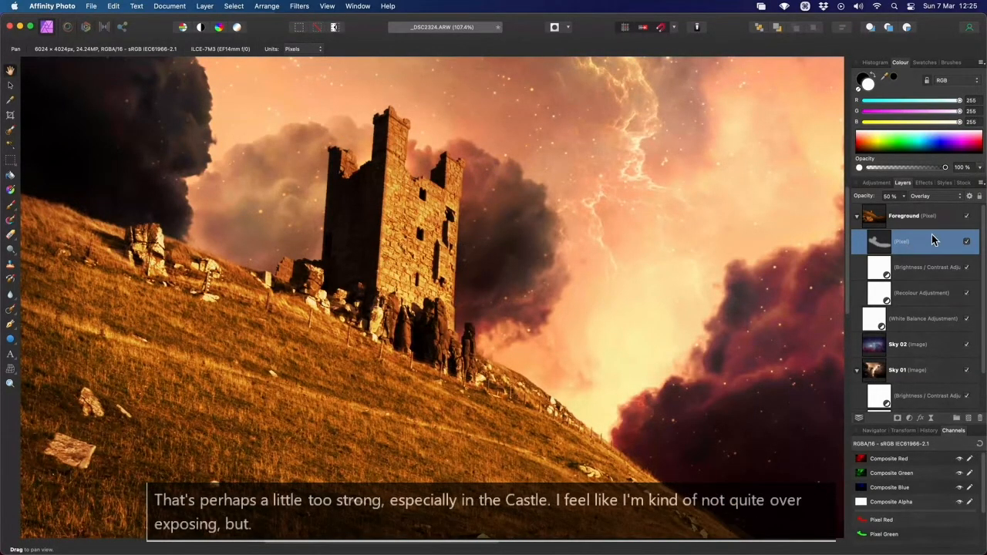
pyautogui.moveTo(903, 198); pyautogui.dragTo(887, 219)
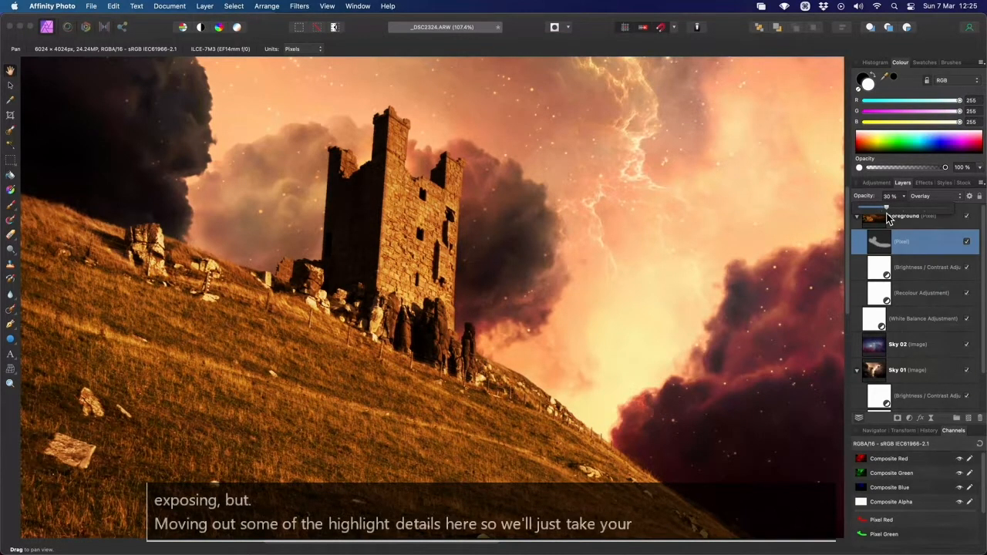
pyautogui.scroll(-5, 578, 286)
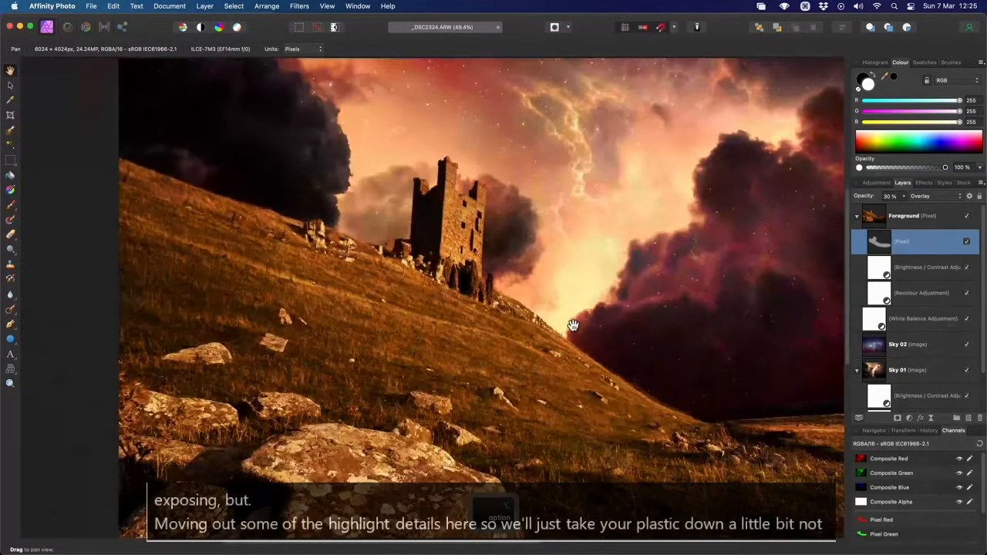
pyautogui.scroll(-2, 505, 308)
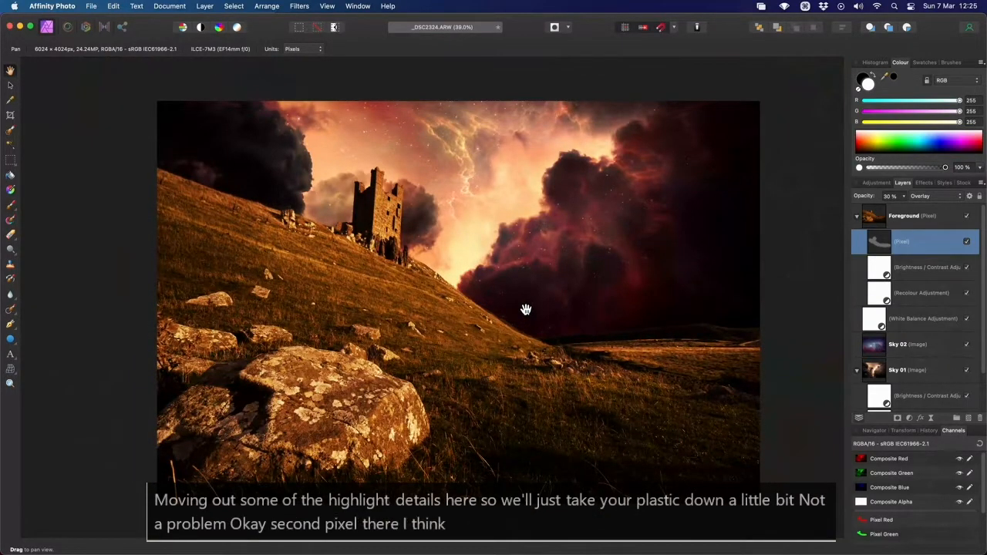
# Add a second empty pixel layer above the painted highlight layer inside the Foreground layer.
pyautogui.press('super+shift+n')
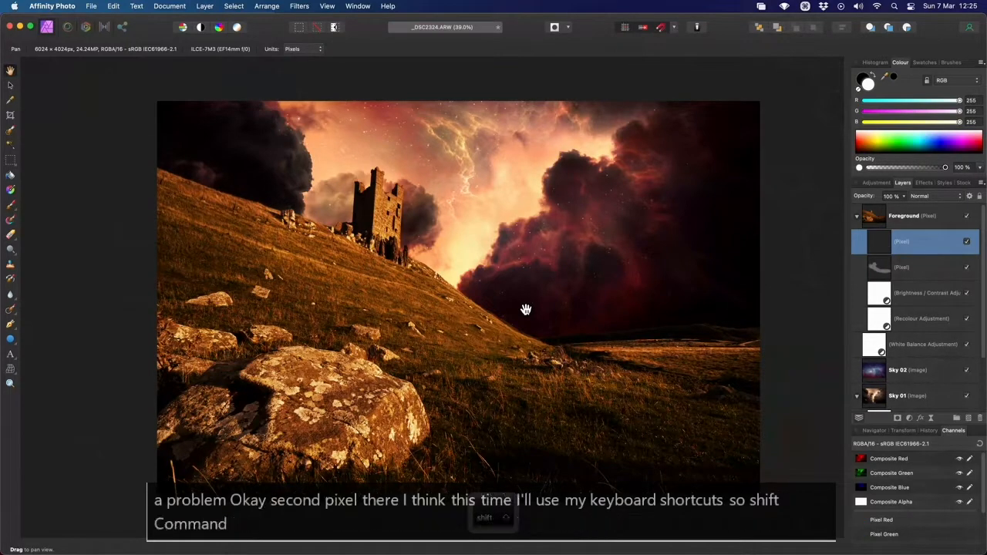
# Set the second pixel layer's blend mode to Multiply and its opacity to 25%.
pyautogui.moveTo(485, 321); pyautogui.dragTo(500, 311)
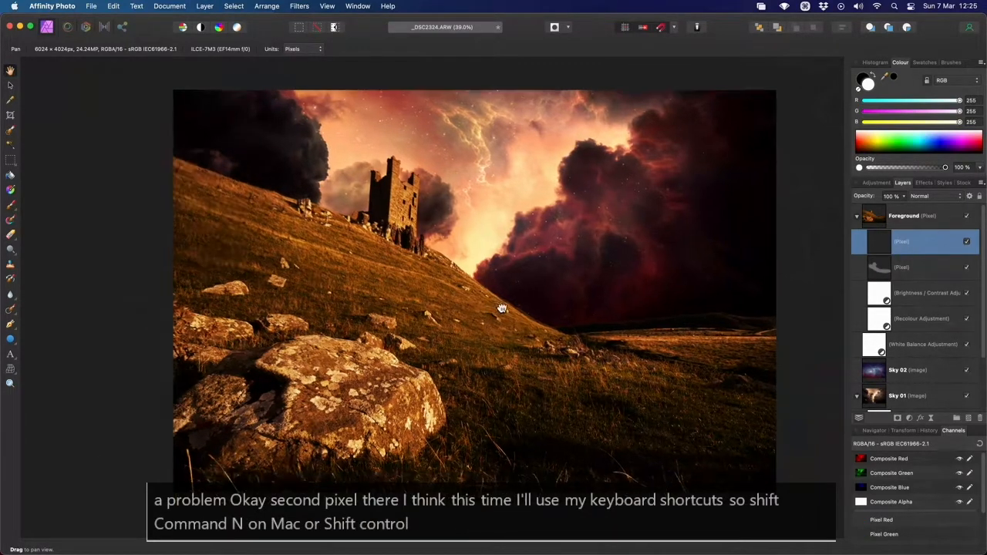
pyautogui.click(933, 196)
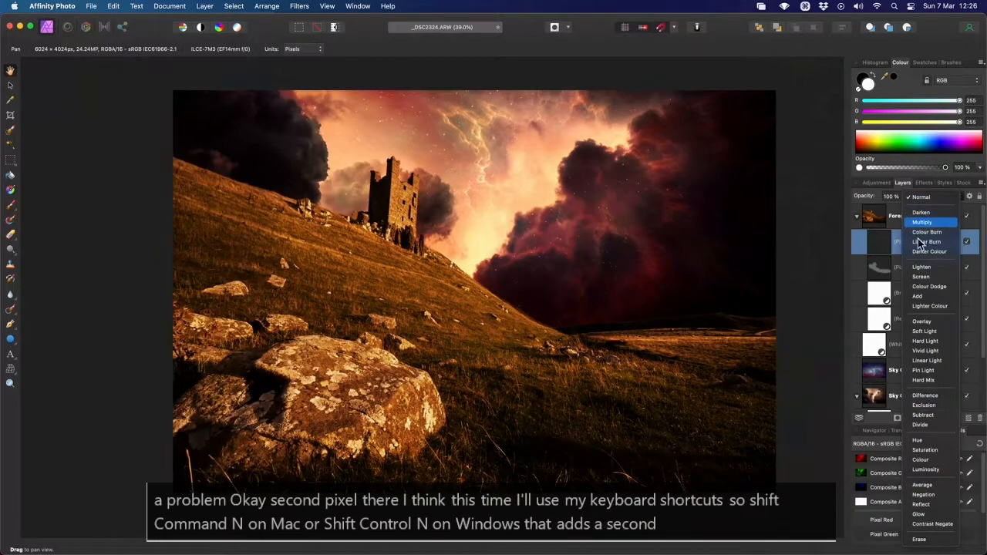
pyautogui.click(930, 227)
pyautogui.moveTo(901, 198); pyautogui.dragTo(856, 222)
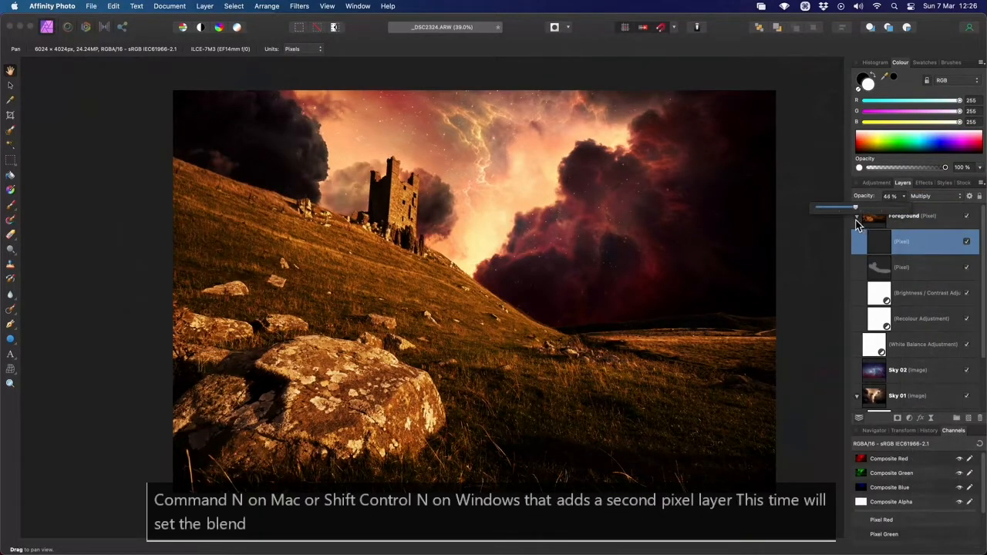
# Paint black over the foreground slope, rocks and grass with a soft brush about 1472 px wide to darken them.
pyautogui.press('b')
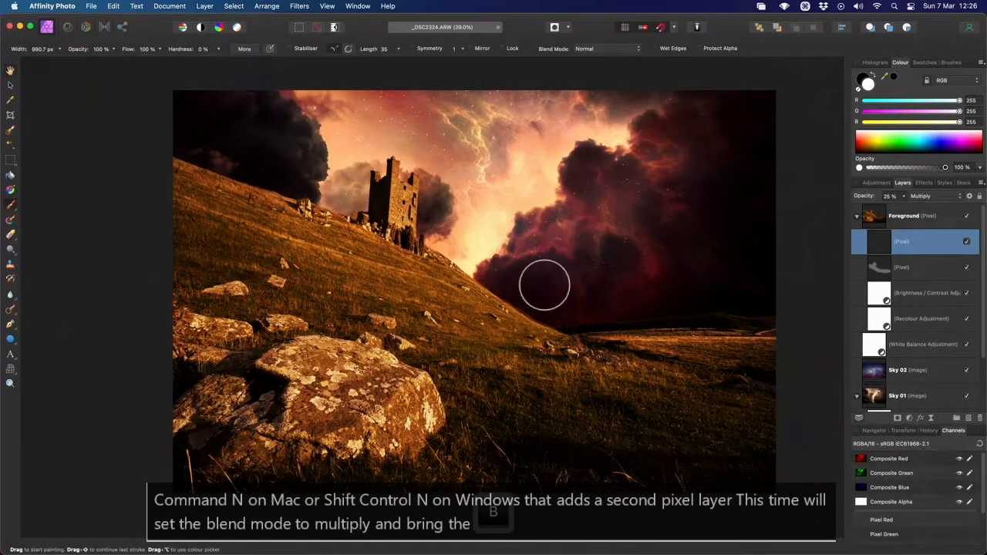
pyautogui.moveTo(522, 291); pyautogui.dragTo(540, 291)
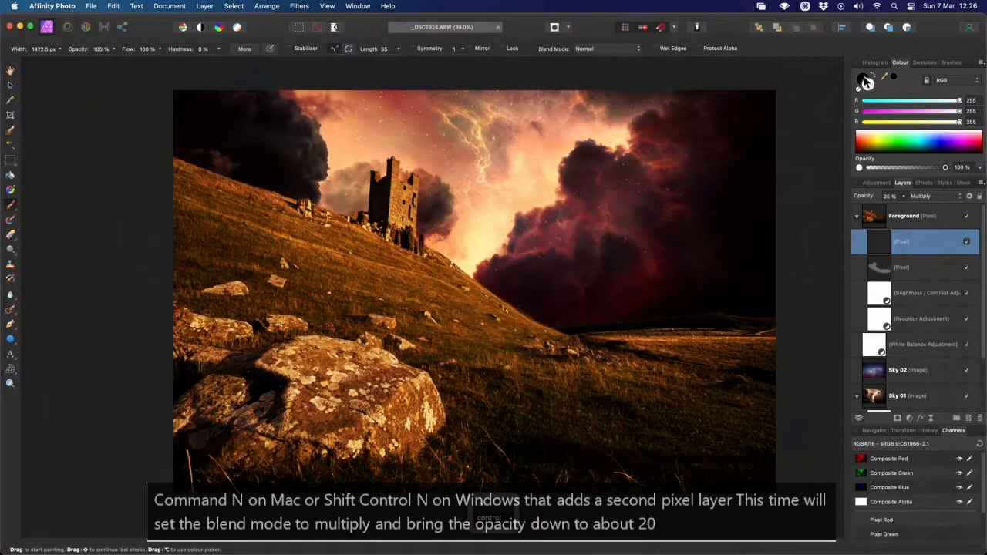
pyautogui.click(864, 78)
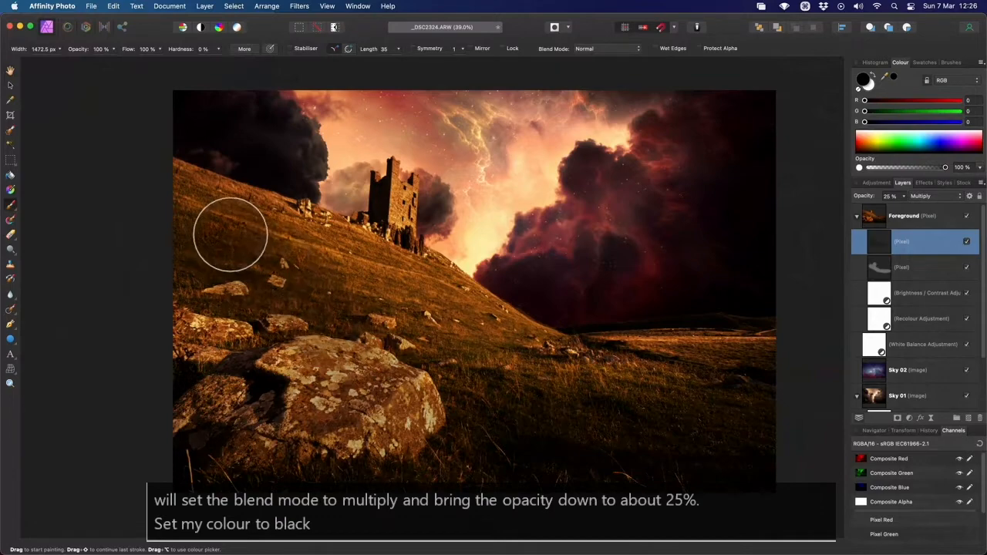
pyautogui.moveTo(189, 211)
pyautogui.mouseDown()
pyautogui.moveTo(214, 339)
pyautogui.moveTo(174, 345)
pyautogui.moveTo(153, 475)
pyautogui.moveTo(360, 497)
pyautogui.moveTo(453, 457)
pyautogui.mouseUp()
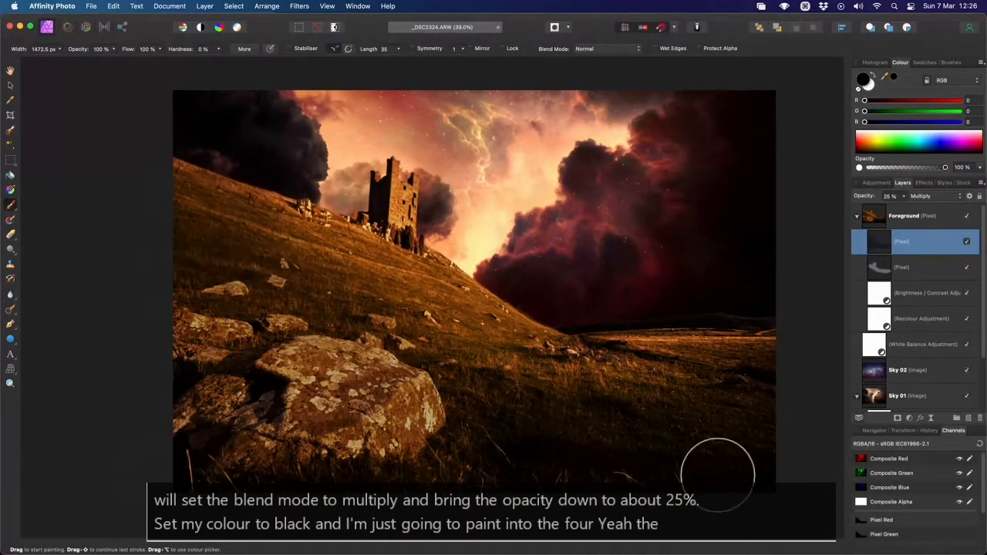
# Hide both painted pixel layers together and show them again to compare the foreground lighting before and after.
pyautogui.scroll(3, 555, 318)
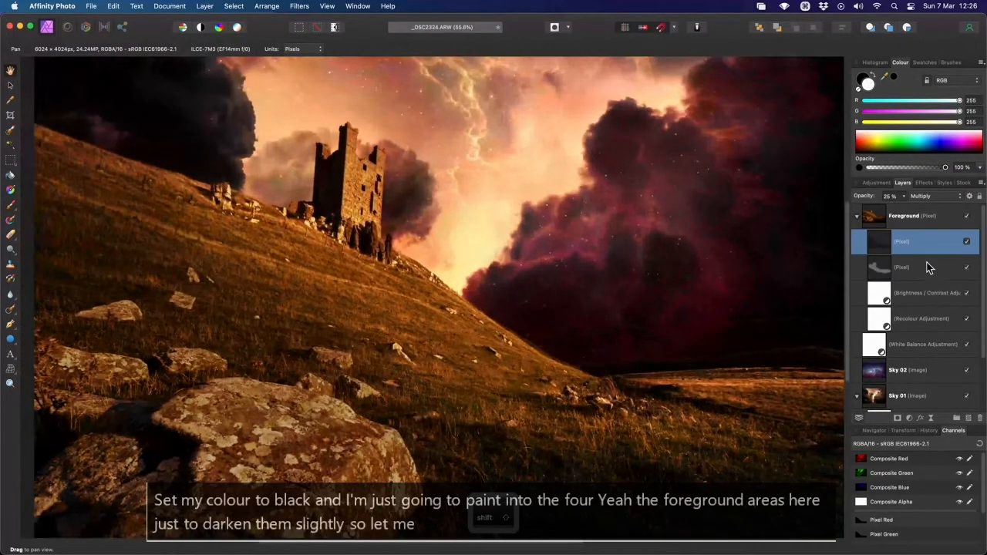
pyautogui.keyDown('shift'); pyautogui.click(927, 266); pyautogui.keyUp('shift')
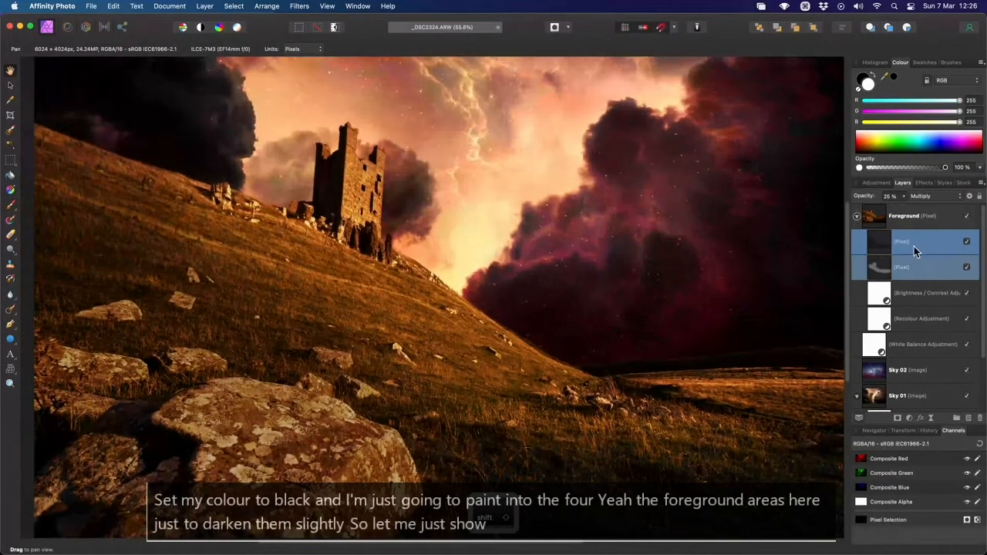
pyautogui.click(965, 242)
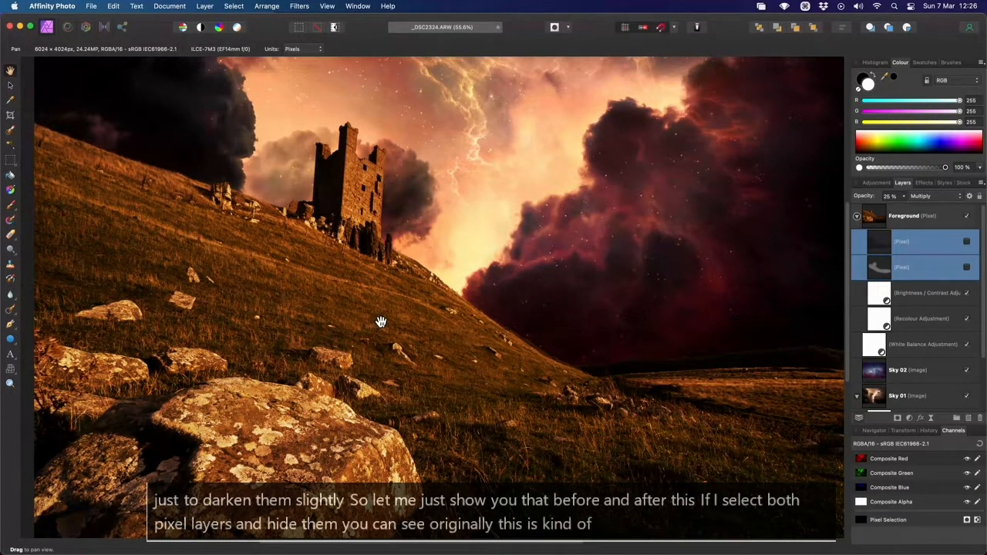
pyautogui.click(967, 242)
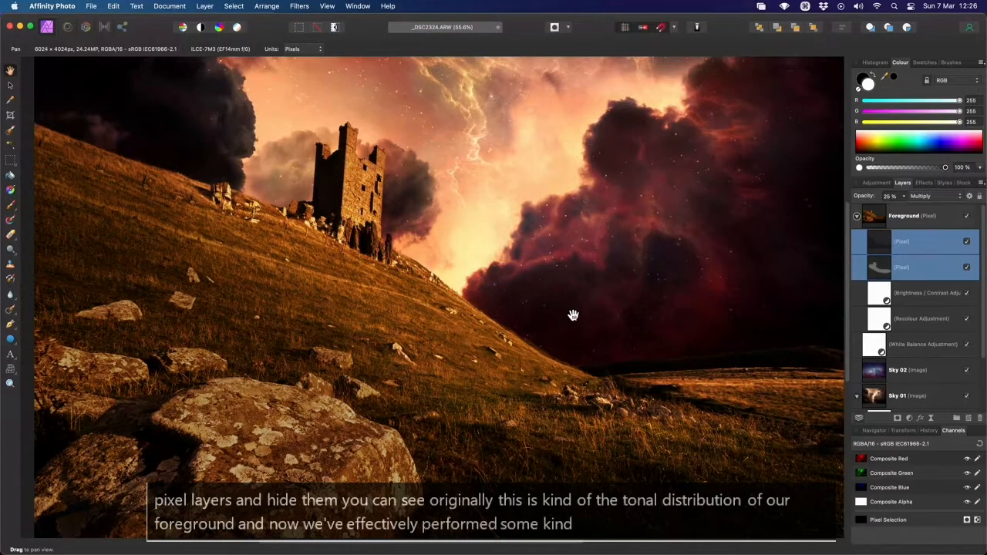
# Roughly select the castle, nearby ruins and surrounding ridge on the Foreground layer using a 148 px Selection Brush with Soft edges enabled.
pyautogui.keyDown('alt'); pyautogui.scroll(5, 504, 277); pyautogui.keyUp('alt')
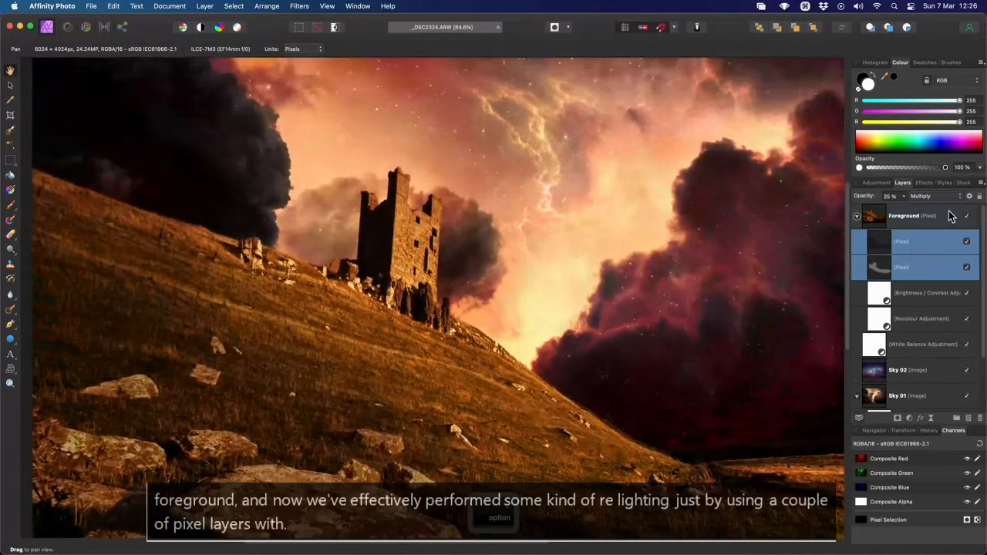
pyautogui.click(945, 215)
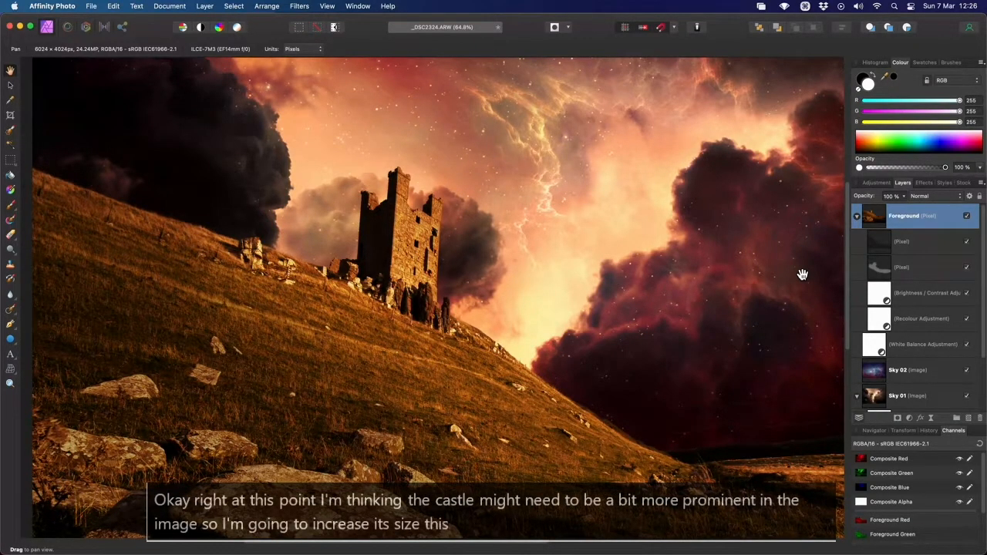
pyautogui.scroll(3, 707, 299)
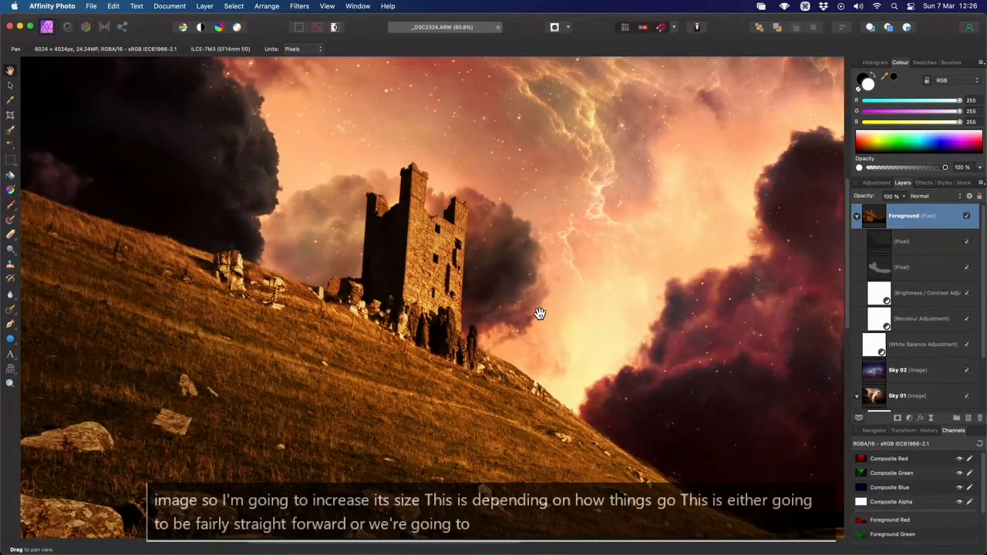
pyautogui.scroll(1, 540, 313)
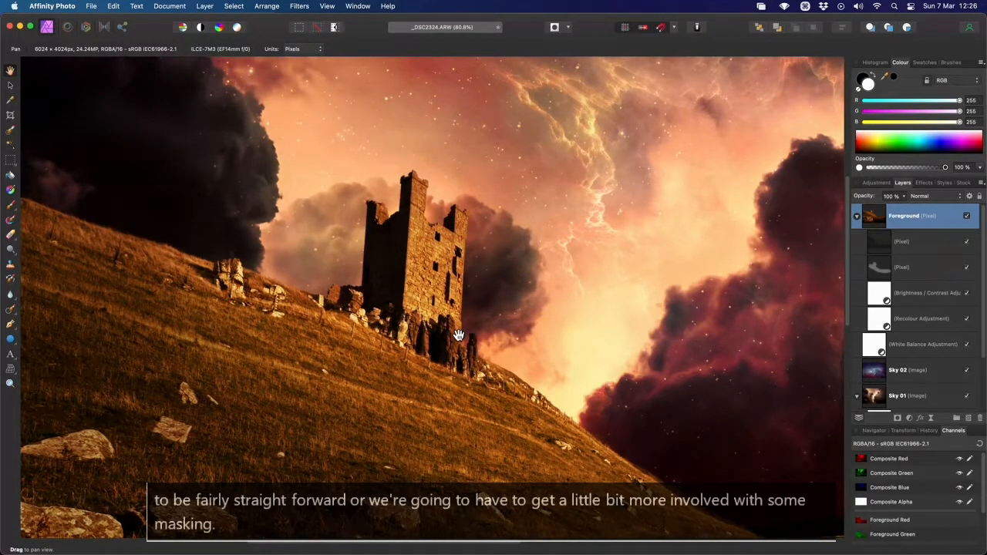
pyautogui.press('w')
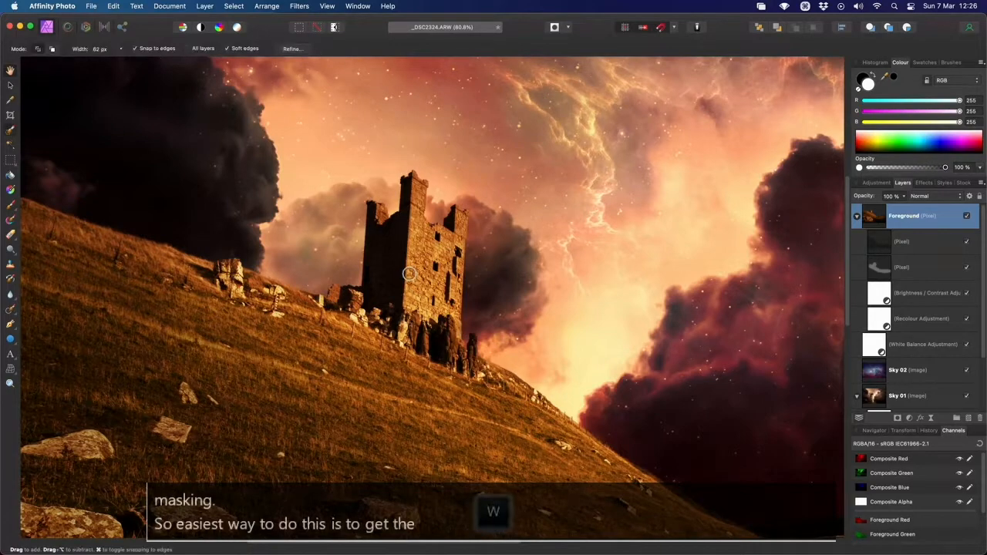
pyautogui.press(']')
pyautogui.press(']')
pyautogui.press(']')
pyautogui.press(']')
pyautogui.press(']')
pyautogui.press(']')
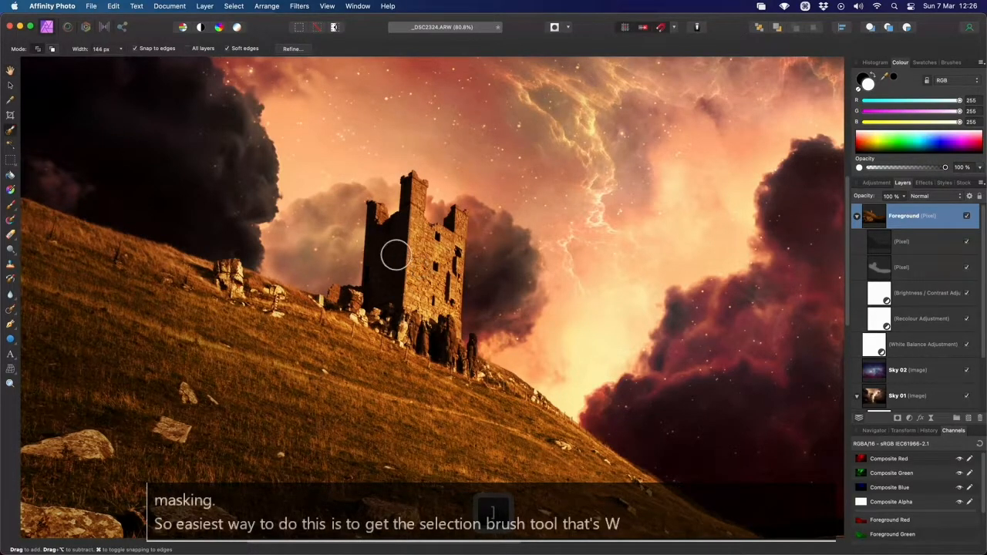
pyautogui.click(234, 48)
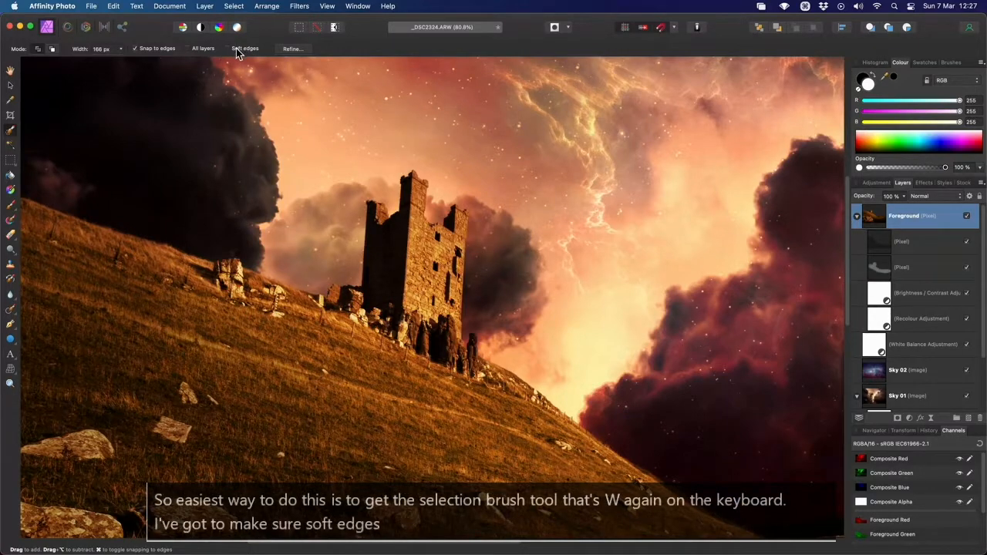
pyautogui.press(']')
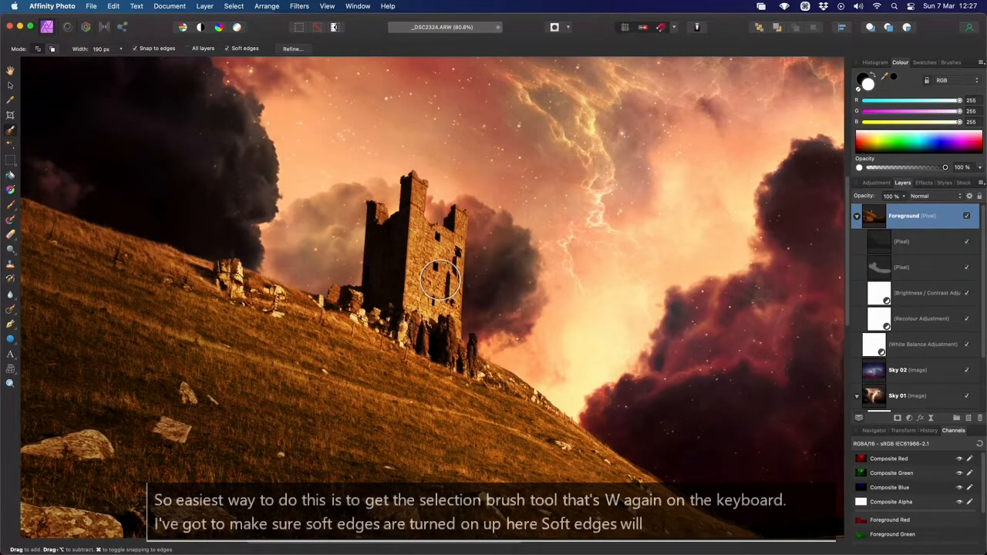
pyautogui.press('[')
pyautogui.press('[')
pyautogui.press('[')
pyautogui.press('[')
pyautogui.press('[')
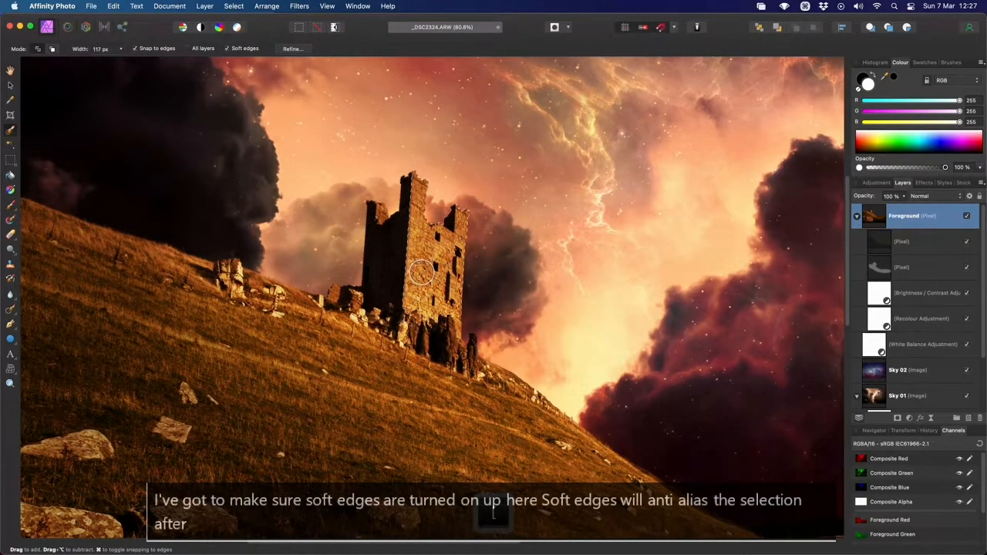
pyautogui.press(']')
pyautogui.press(']')
pyautogui.press(']')
pyautogui.moveTo(430, 346)
pyautogui.mouseDown()
pyautogui.moveTo(492, 400)
pyautogui.moveTo(282, 316)
pyautogui.moveTo(522, 419)
pyautogui.moveTo(482, 411)
pyautogui.moveTo(207, 274)
pyautogui.moveTo(290, 313)
pyautogui.moveTo(306, 270)
pyautogui.moveTo(230, 235)
pyautogui.mouseUp()
pyautogui.hscroll(3, 347, 295)
pyautogui.scroll(-1, 347, 294)
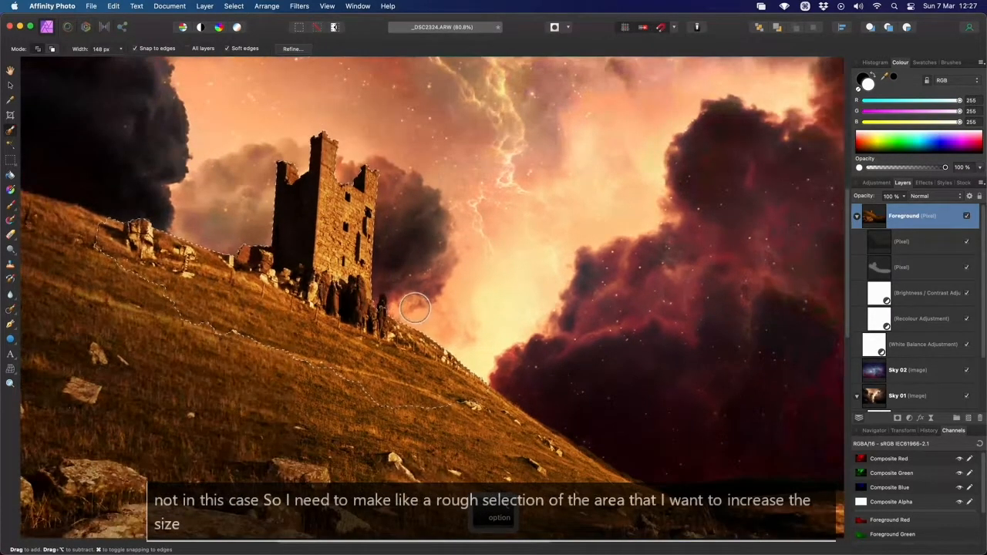
# Refine the selection edge around the rock pillar and slope at the castle's base with an 18 px Selection Brush.
pyautogui.press('[')
pyautogui.press('[')
pyautogui.press('[')
pyautogui.scroll(2, 372, 324)
pyautogui.scroll(10, 371, 324)
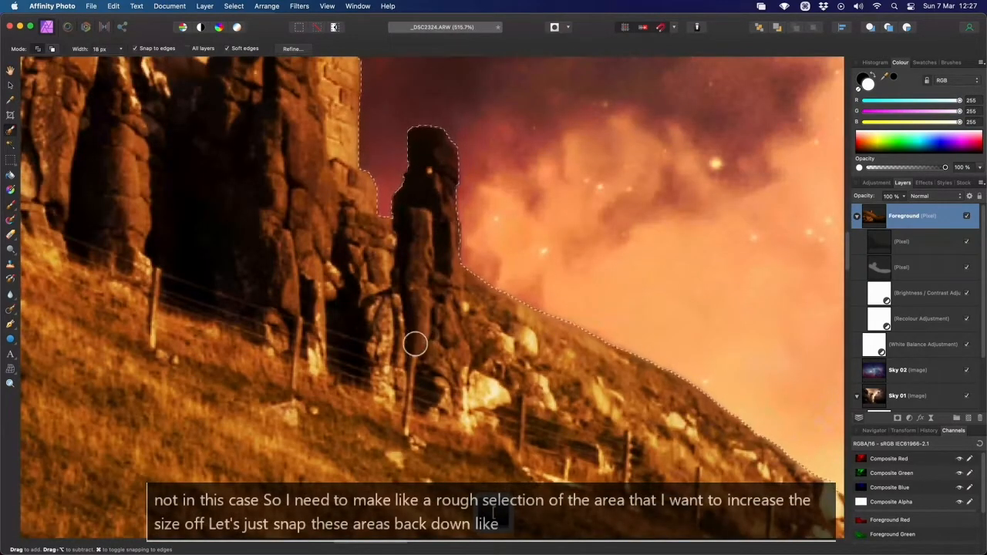
pyautogui.scroll(-6, 414, 341)
pyautogui.scroll(-3, 407, 348)
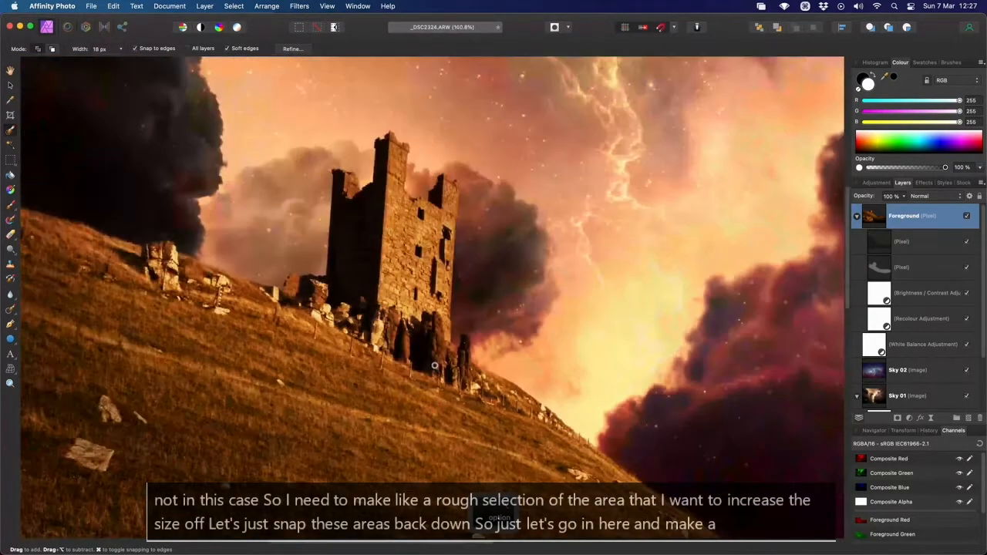
pyautogui.scroll(-2, 436, 318)
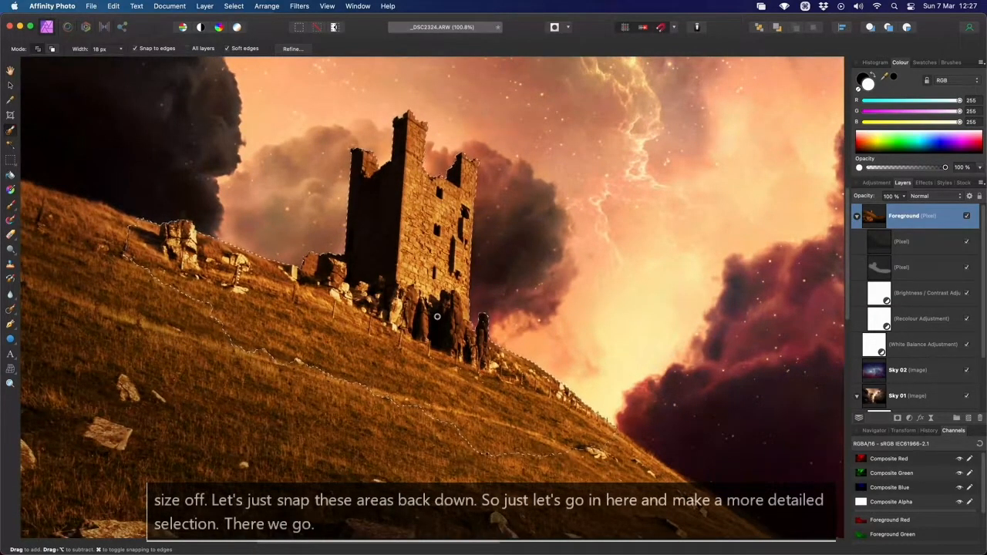
# Duplicate the selected castle area onto its own layer, and enlarge the deselected copy proportionally to about 236 dpi.
pyautogui.press('super+j')
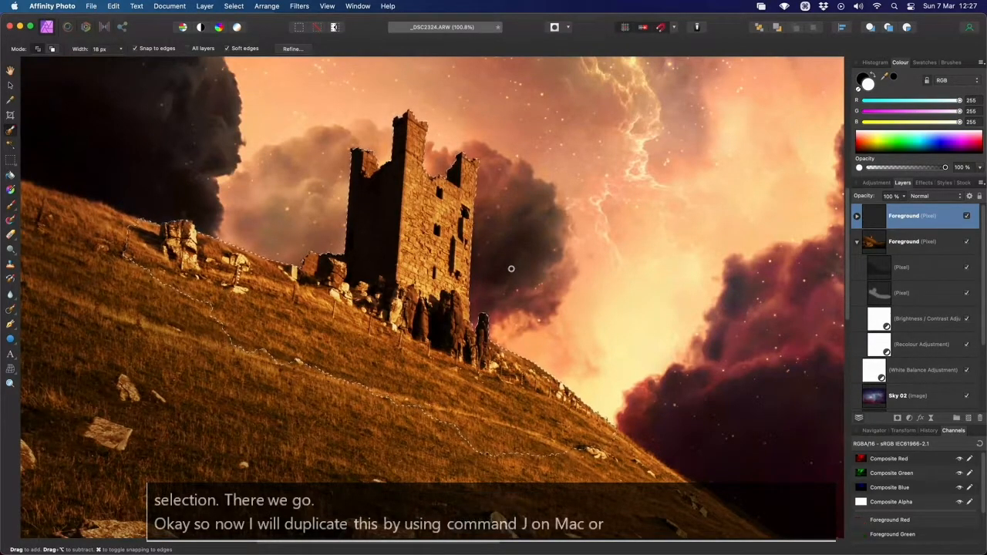
pyautogui.press('super+d')
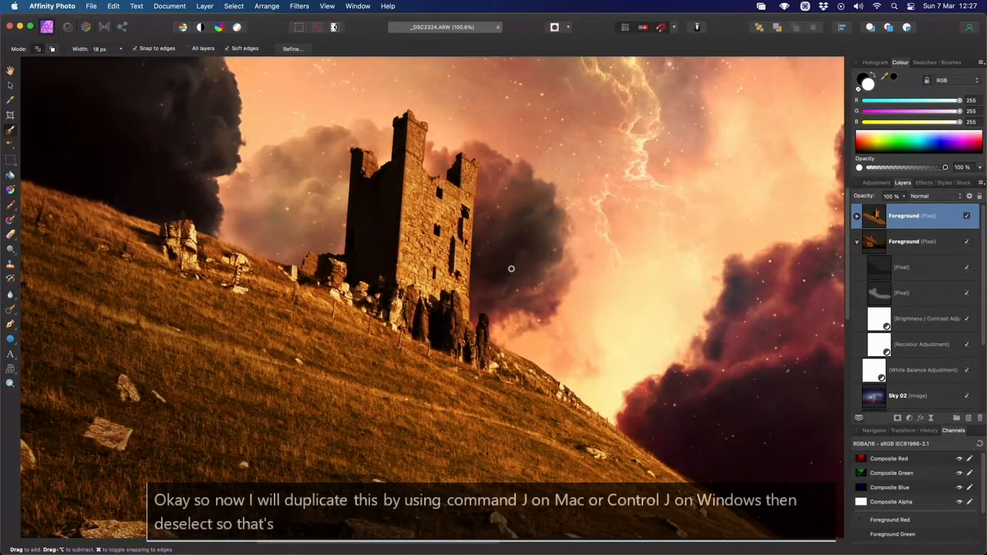
pyautogui.press('v')
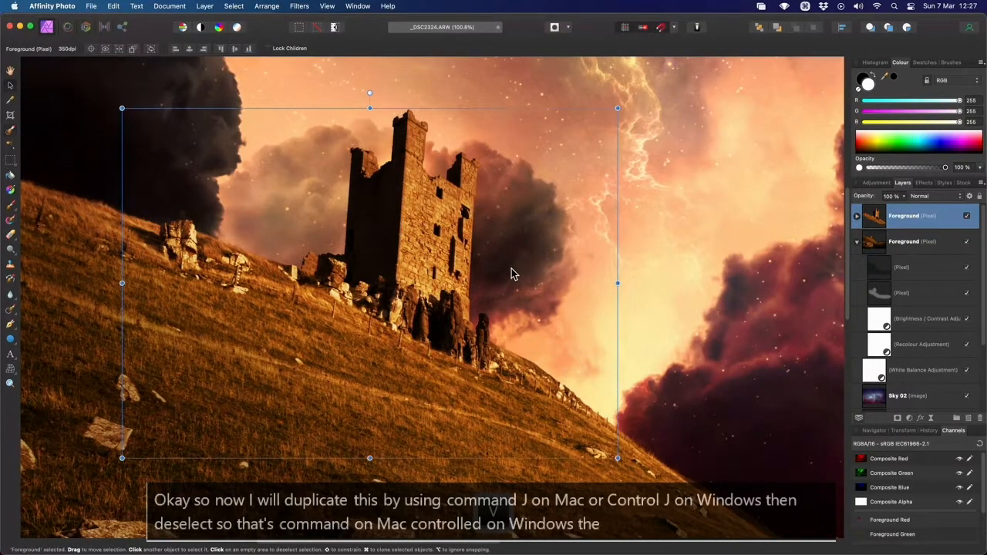
pyautogui.moveTo(502, 267); pyautogui.dragTo(493, 328)
pyautogui.scroll(-3, 490, 328)
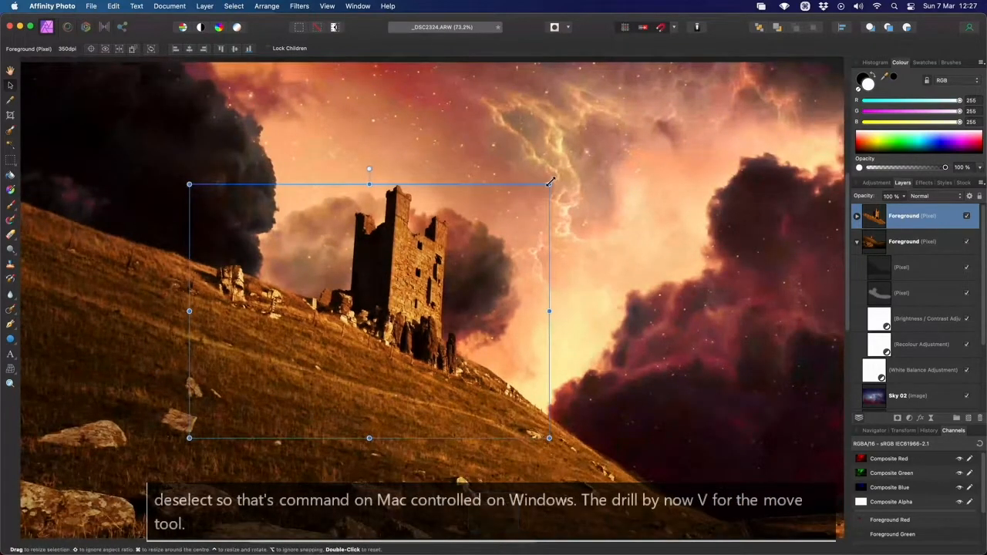
pyautogui.moveTo(551, 182); pyautogui.dragTo(623, 134)
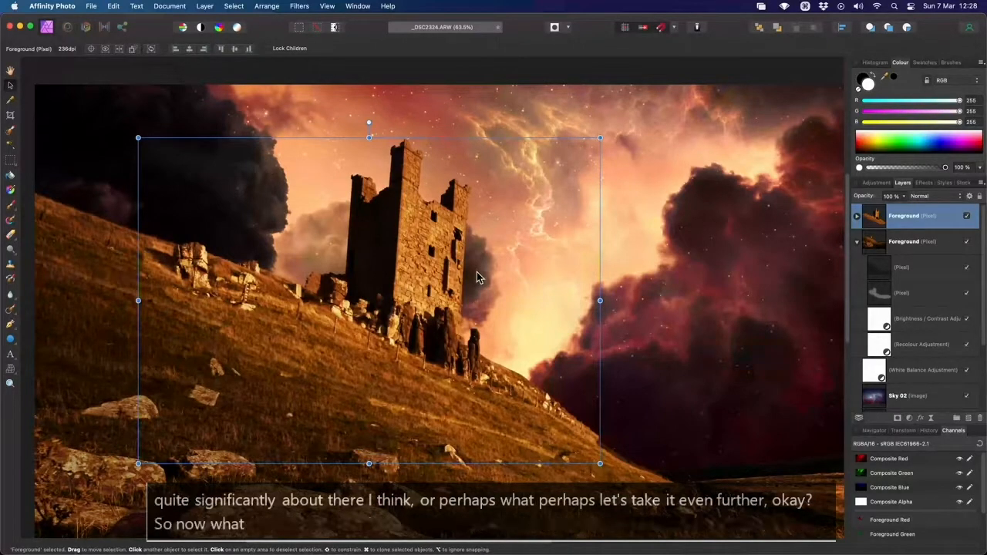
# Examine the edges of the enlarged castle copy along the hillside and below the castle for visible seams.
pyautogui.press('h')
pyautogui.scroll(-3, 562, 359)
pyautogui.hscroll(3, 562, 359)
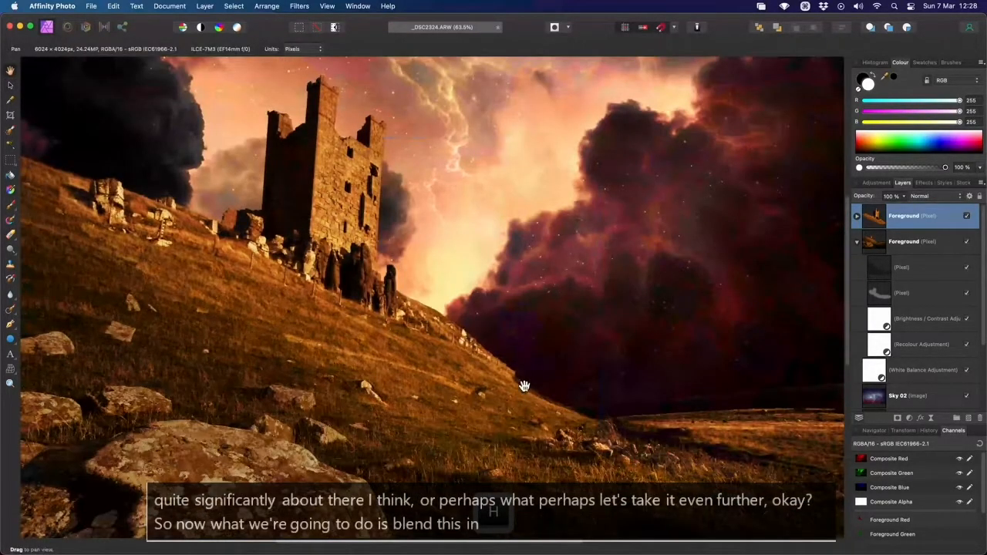
pyautogui.scroll(5, 524, 386)
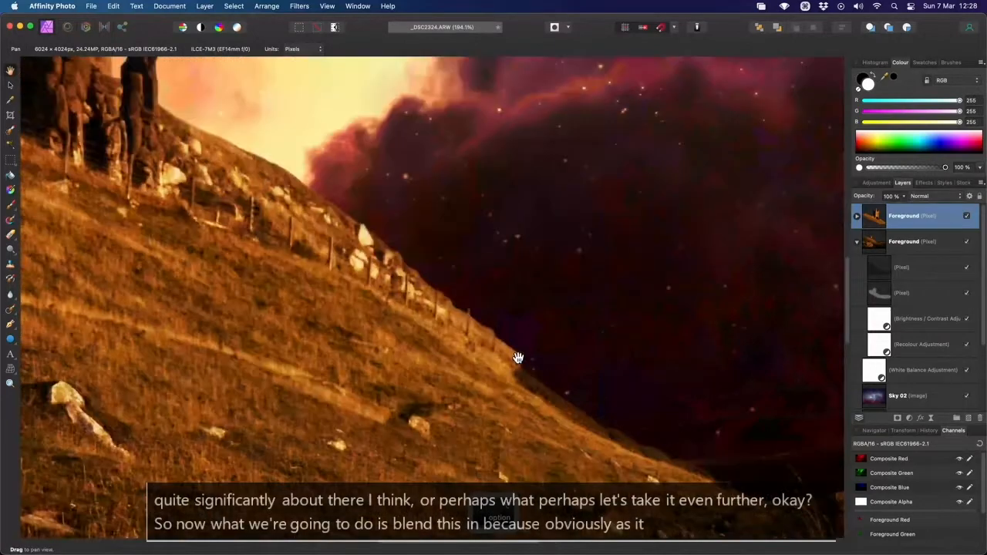
pyautogui.scroll(2, 460, 315)
pyautogui.hscroll(-3, 460, 315)
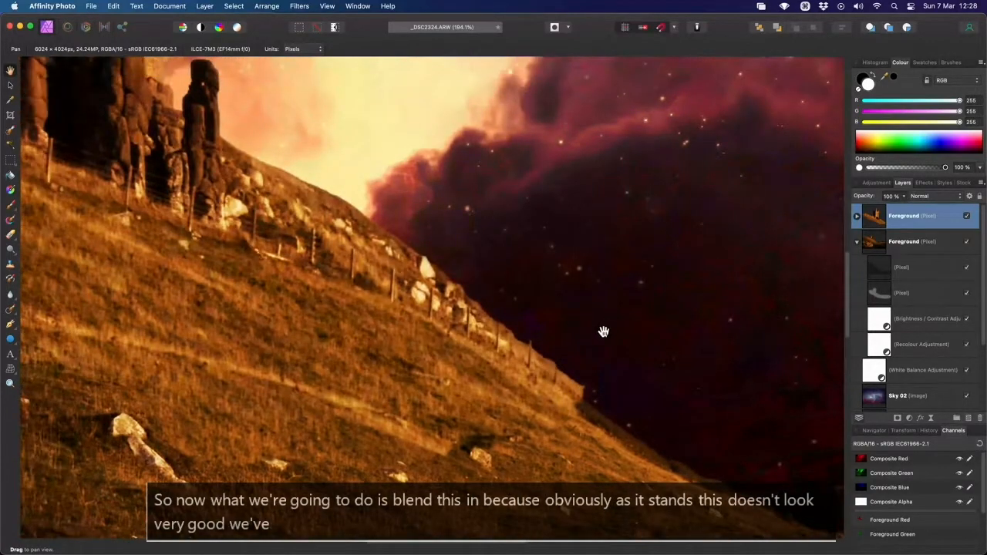
pyautogui.scroll(5, 588, 322)
pyautogui.hscroll(-10, 589, 322)
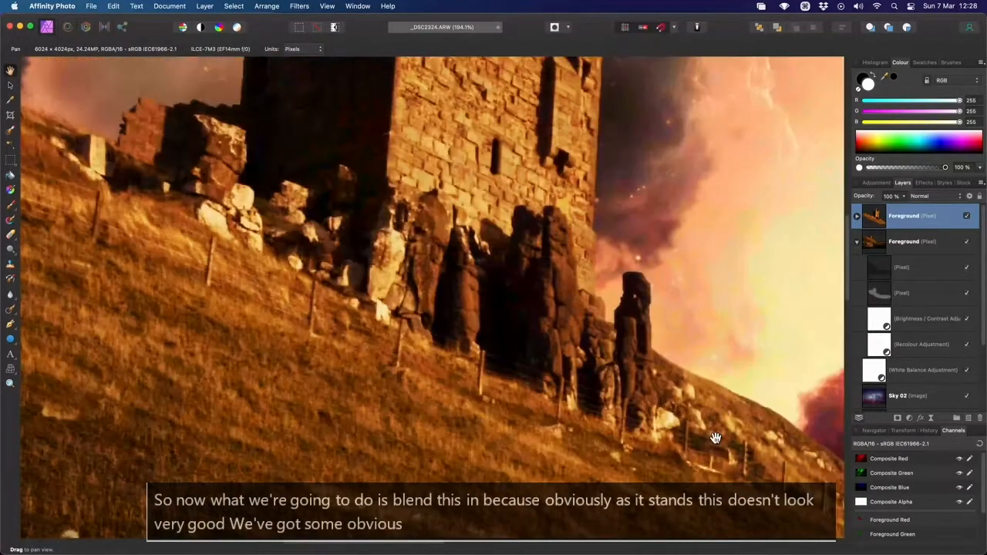
# Add an empty black mask to the enlarged castle layer to hide its contents.
pyautogui.scroll(-4, 715, 437)
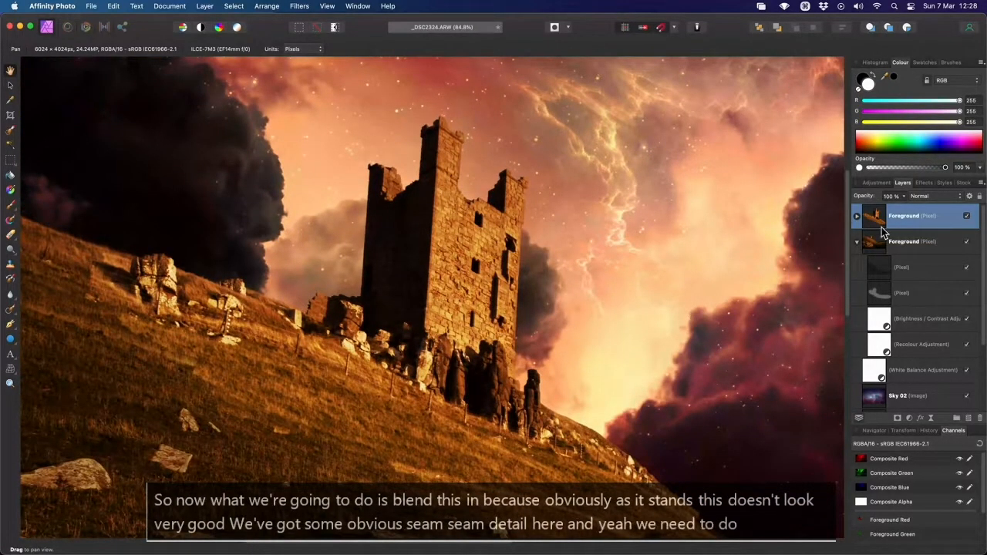
pyautogui.keyDown('alt'); pyautogui.click(898, 419); pyautogui.keyUp('alt')
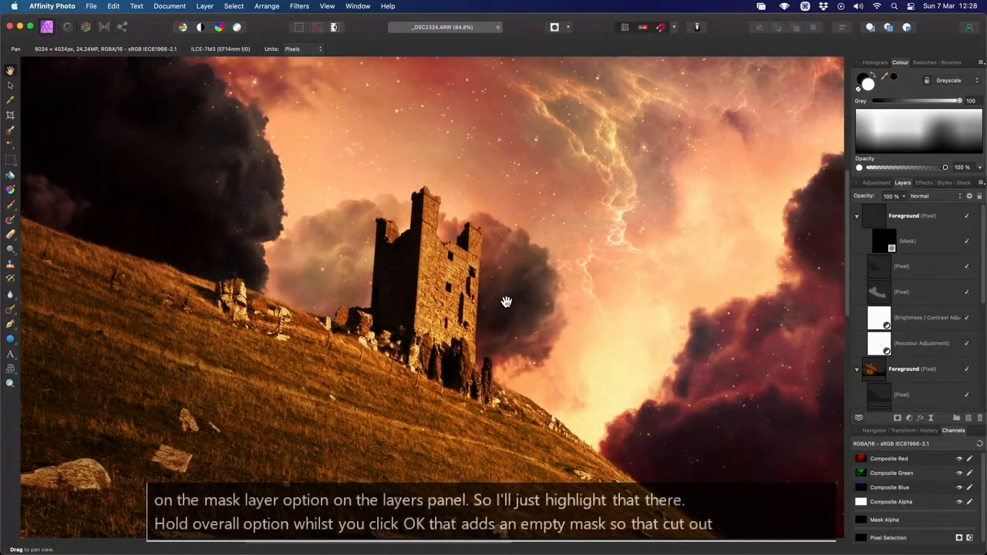
# Reveal the enlarged castle by painting white over it on the layer mask with a large, fully soft brush.
pyautogui.press('b')
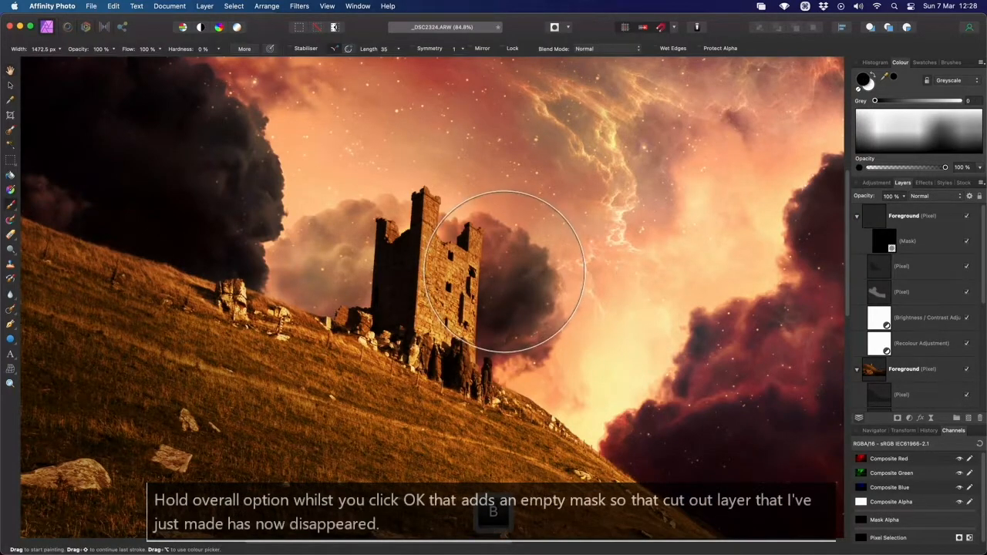
pyautogui.press('x')
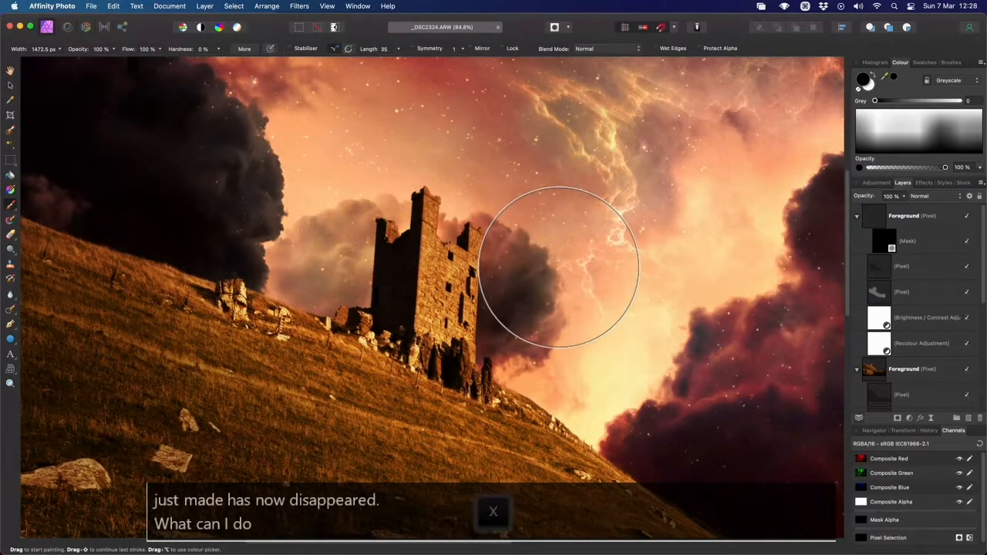
pyautogui.press('[')
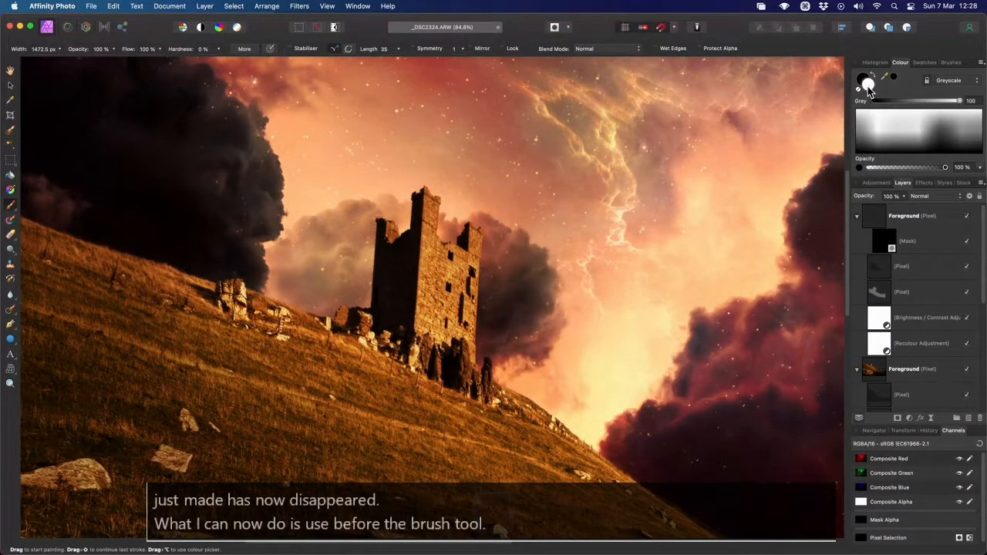
pyautogui.moveTo(494, 231)
pyautogui.mouseDown()
pyautogui.moveTo(467, 283)
pyautogui.moveTo(493, 270)
pyautogui.moveTo(509, 187)
pyautogui.moveTo(430, 180)
pyautogui.moveTo(396, 154)
pyautogui.moveTo(385, 215)
pyautogui.moveTo(480, 215)
pyautogui.moveTo(517, 243)
pyautogui.moveTo(503, 266)
pyautogui.moveTo(483, 270)
pyautogui.moveTo(483, 198)
pyautogui.moveTo(425, 116)
pyautogui.moveTo(348, 180)
pyautogui.moveTo(374, 216)
pyautogui.moveTo(381, 257)
pyautogui.moveTo(361, 299)
pyautogui.moveTo(367, 309)
pyautogui.moveTo(456, 352)
pyautogui.moveTo(518, 331)
pyautogui.moveTo(427, 256)
pyautogui.moveTo(450, 251)
pyautogui.moveTo(395, 306)
pyautogui.moveTo(450, 324)
pyautogui.moveTo(485, 364)
pyautogui.moveTo(517, 372)
pyautogui.moveTo(431, 354)
pyautogui.moveTo(534, 398)
pyautogui.moveTo(497, 369)
pyautogui.moveTo(324, 296)
pyautogui.moveTo(338, 307)
pyautogui.moveTo(319, 311)
pyautogui.moveTo(383, 333)
pyautogui.moveTo(415, 359)
pyautogui.moveTo(278, 300)
pyautogui.mouseUp()
# Reduce the brush to 350 px and paint white on the mask to blend the ruins into the hillside beside the castle's shaded wall.
pyautogui.press('[')
pyautogui.press('[')
pyautogui.press('[')
pyautogui.press('[')
pyautogui.press('[')
pyautogui.press('[')
pyautogui.press('[')
pyautogui.press('[')
pyautogui.press('[')
pyautogui.press(']')
pyautogui.press('[')
pyautogui.press('[')
pyautogui.press('[')
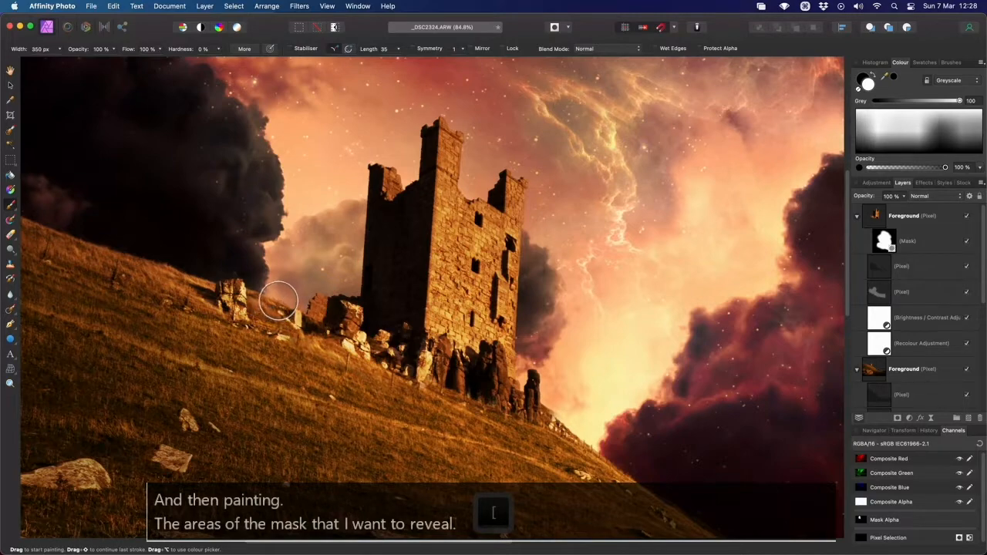
pyautogui.scroll(2, 292, 290)
pyautogui.moveTo(348, 284)
pyautogui.mouseDown()
pyautogui.moveTo(319, 297)
pyautogui.moveTo(270, 277)
pyautogui.moveTo(283, 307)
pyautogui.mouseUp()
pyautogui.hscroll(-3, 301, 301)
# Paint white on the mask to reveal the castle layer's rocky slope around the pillar at the tower's sunlit side.
pyautogui.press('x')
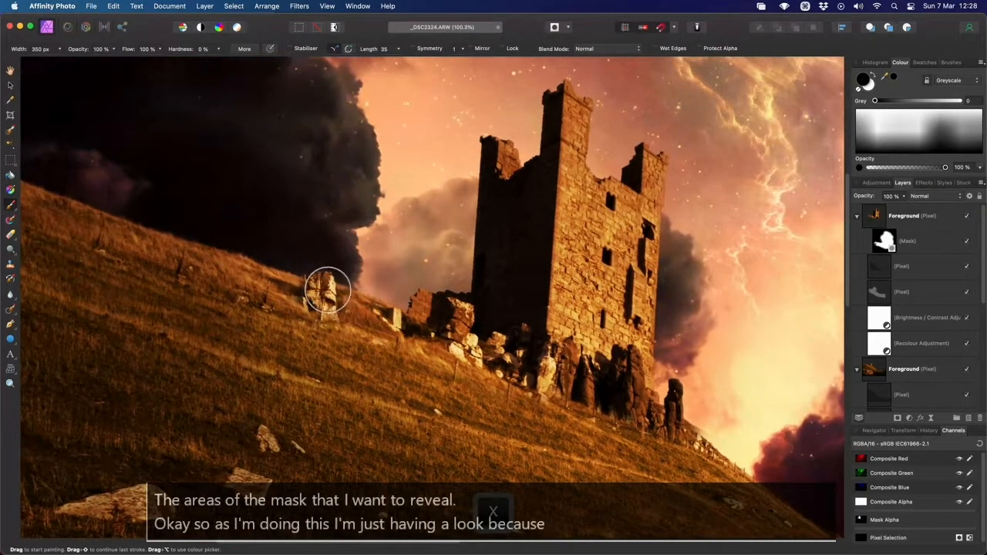
pyautogui.hscroll(8, 329, 288)
pyautogui.scroll(-4, 330, 288)
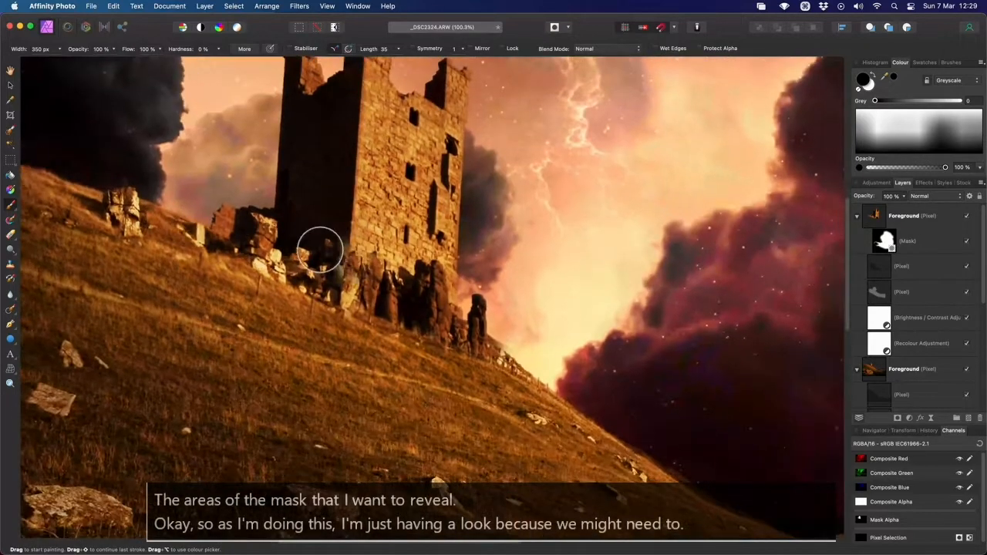
pyautogui.press('x')
pyautogui.moveTo(397, 305)
pyautogui.mouseDown()
pyautogui.moveTo(418, 317)
pyautogui.moveTo(364, 286)
pyautogui.moveTo(331, 292)
pyautogui.moveTo(280, 264)
pyautogui.moveTo(208, 252)
pyautogui.mouseUp()
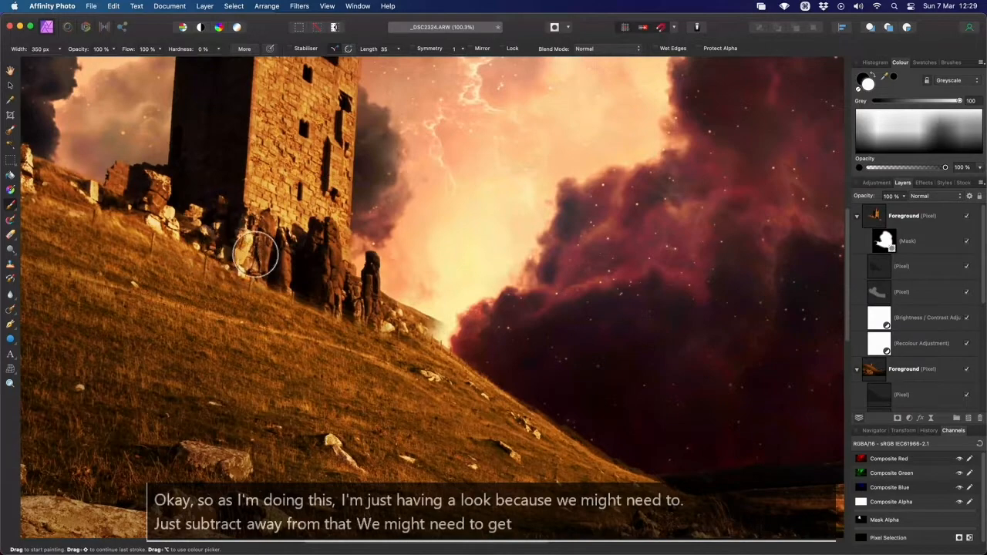
# Subtract the blurry surplus slope beside the rock pillar from the mask, painting black with a 155.3 px soft brush.
pyautogui.hscroll(-3, 270, 259)
pyautogui.scroll(1, 270, 259)
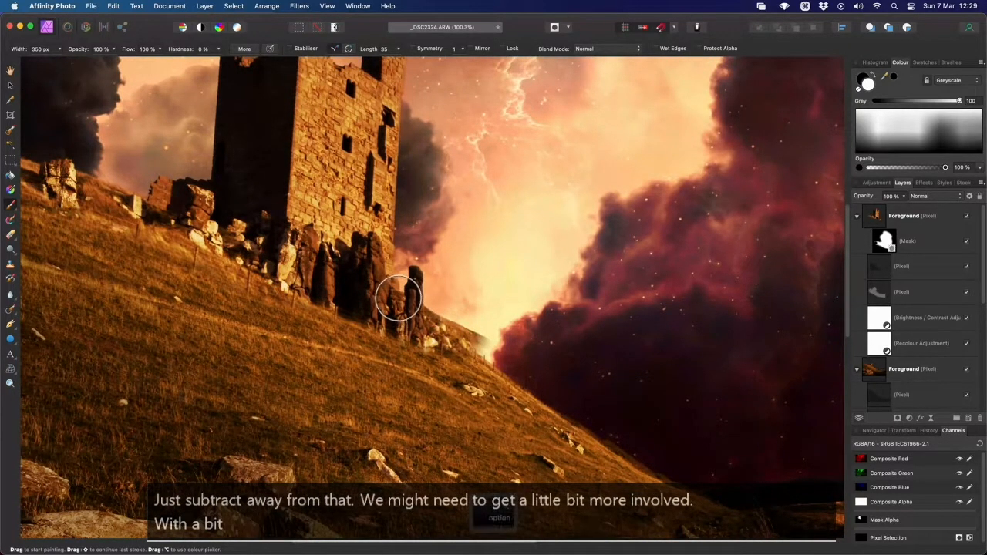
pyautogui.scroll(2, 399, 298)
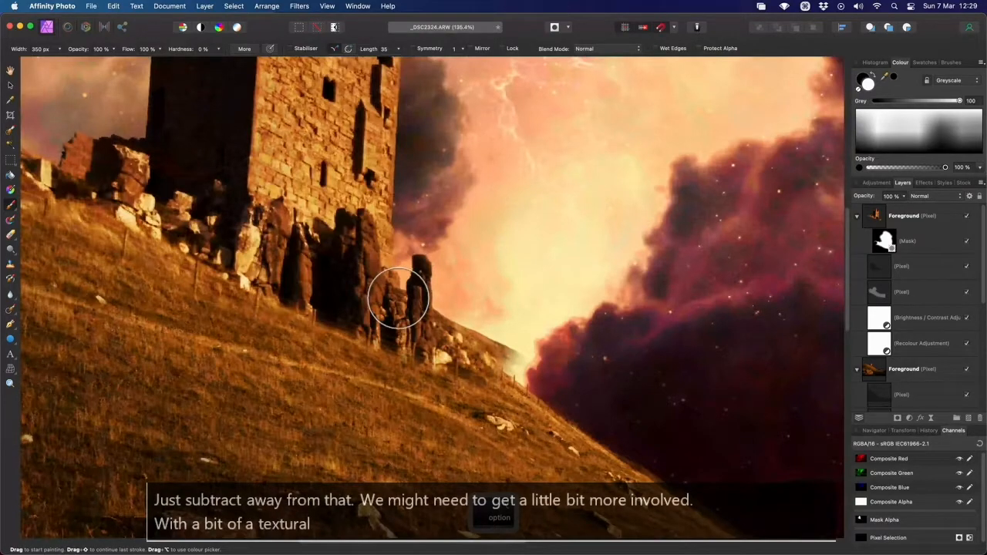
pyautogui.scroll(3, 513, 350)
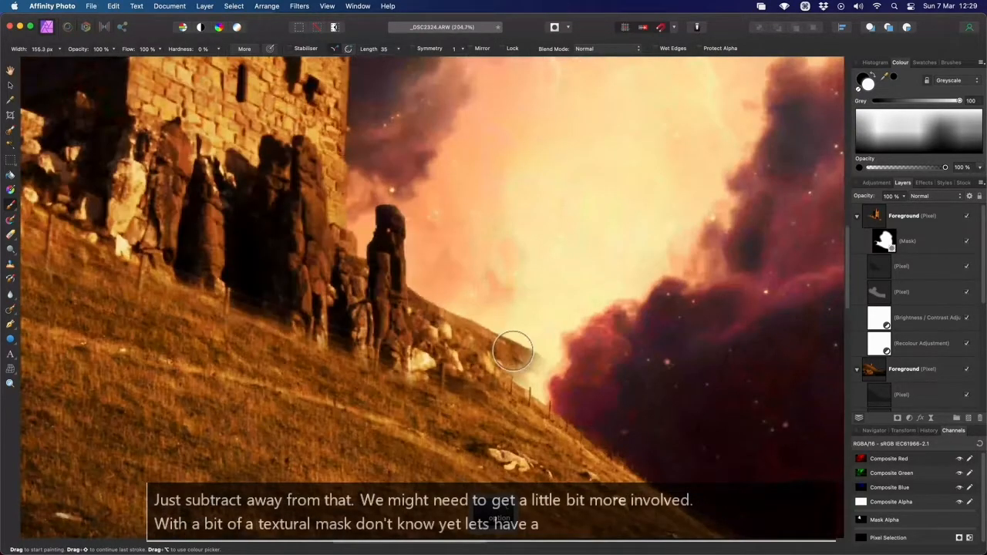
pyautogui.scroll(1, 513, 351)
pyautogui.press('x')
pyautogui.moveTo(544, 366)
pyautogui.mouseDown()
pyautogui.moveTo(502, 348)
pyautogui.moveTo(523, 388)
pyautogui.moveTo(498, 383)
pyautogui.moveTo(439, 293)
pyautogui.moveTo(451, 373)
pyautogui.moveTo(440, 289)
pyautogui.moveTo(444, 378)
pyautogui.moveTo(461, 398)
pyautogui.moveTo(481, 373)
pyautogui.moveTo(404, 374)
pyautogui.moveTo(464, 384)
pyautogui.moveTo(412, 351)
pyautogui.moveTo(461, 384)
pyautogui.moveTo(434, 356)
pyautogui.moveTo(446, 327)
pyautogui.moveTo(478, 363)
pyautogui.mouseUp()
pyautogui.press('x')
pyautogui.scroll(1, 447, 326)
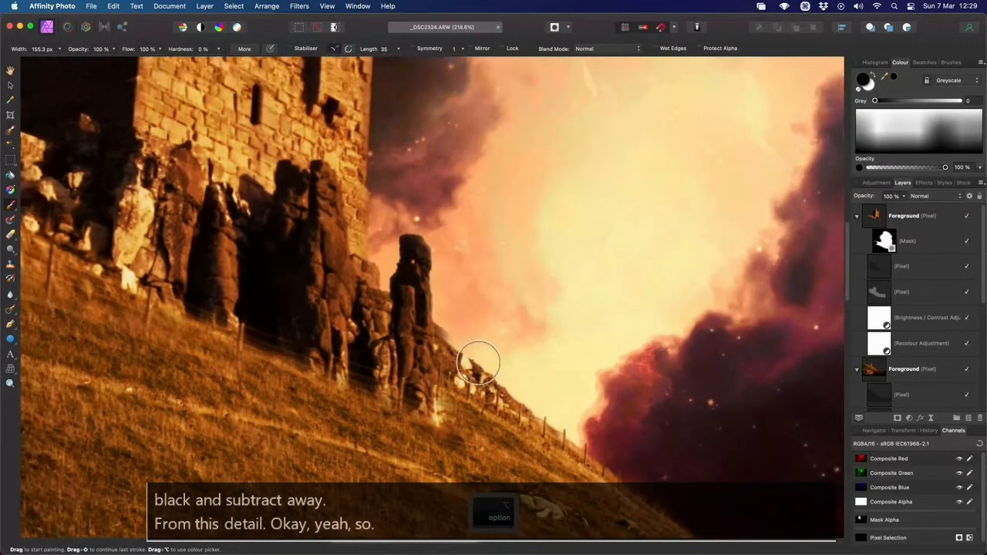
# Try to mask away the leftover slope edge beside the rock pillar with a 58.6 px soft round brush.
pyautogui.scroll(3, 478, 363)
pyautogui.press('[')
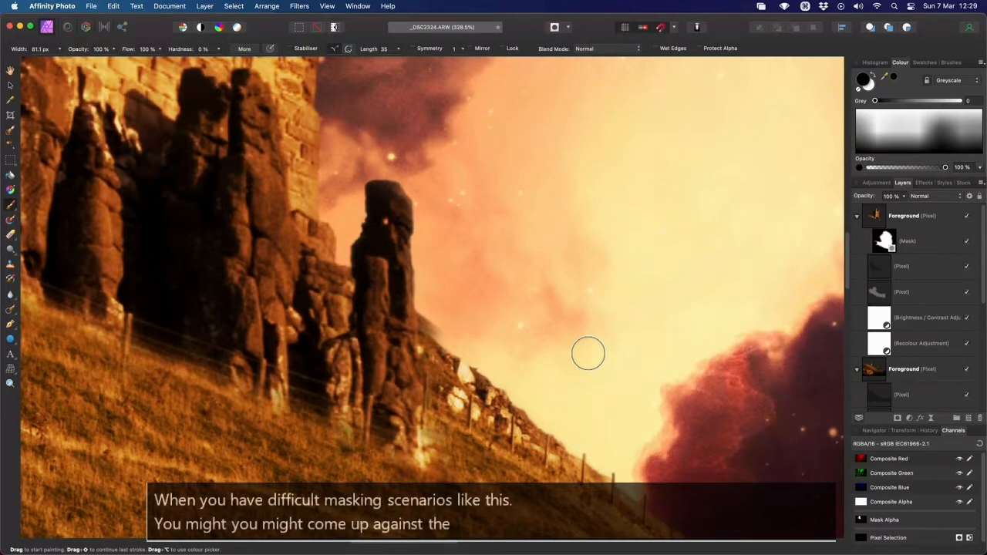
pyautogui.press('[')
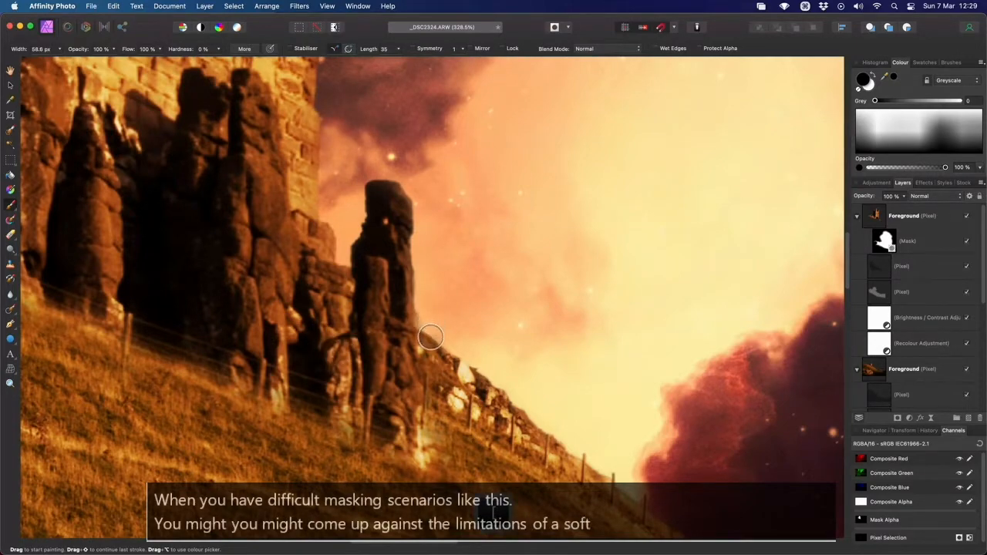
pyautogui.scroll(1, 466, 356)
pyautogui.moveTo(467, 356); pyautogui.dragTo(454, 316)
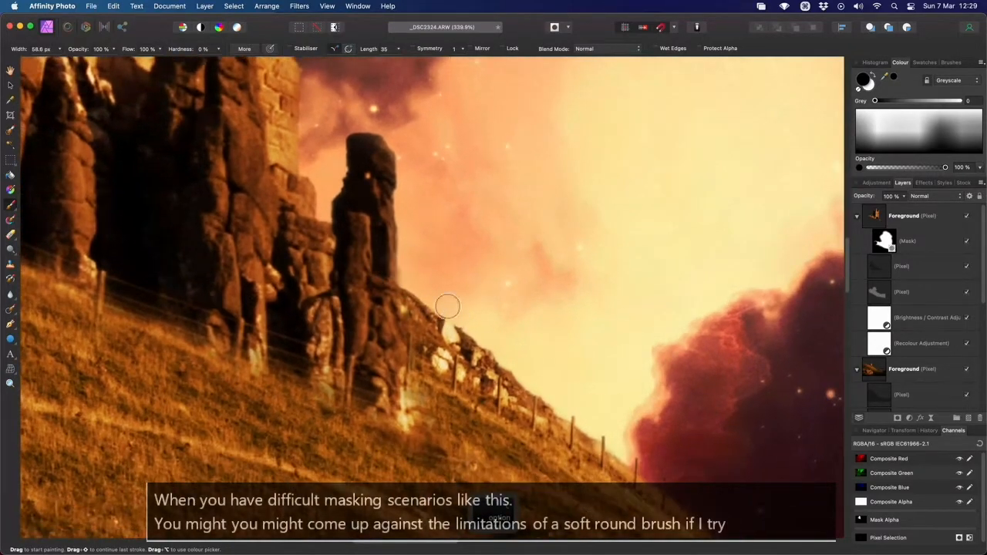
pyautogui.press('super+z')
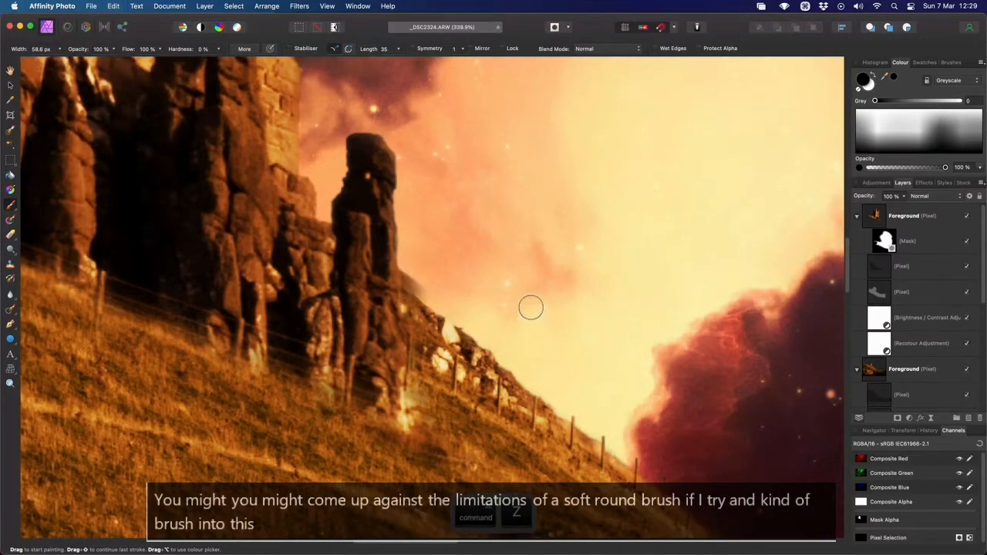
# Choose the rough textured 128 px brush from the Masking category and check that the paint colour is black.
pyautogui.click(951, 62)
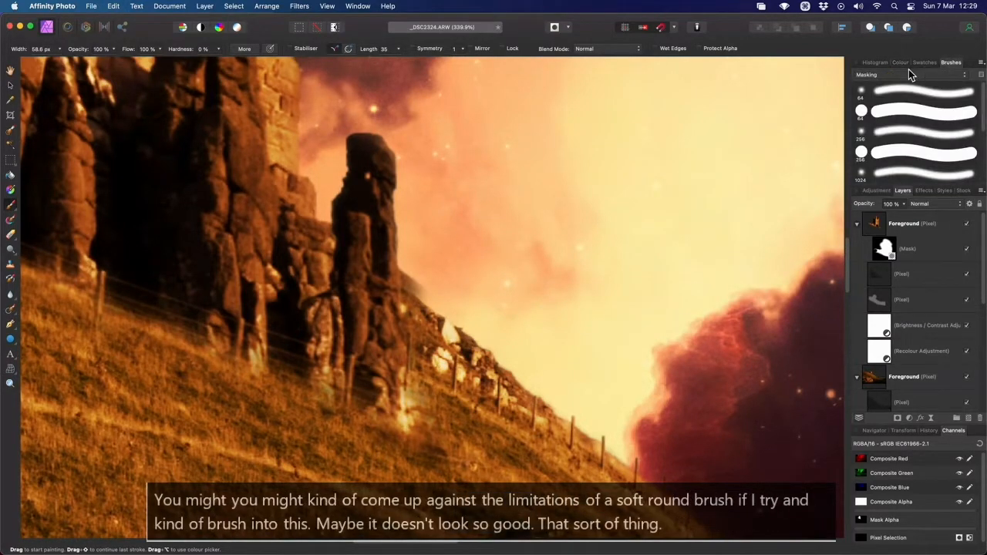
pyautogui.click(947, 75)
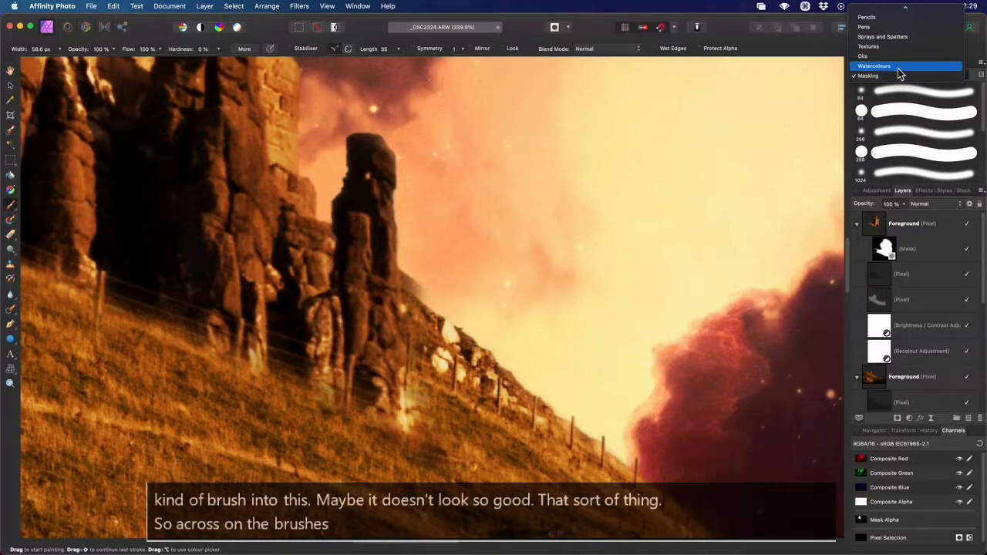
pyautogui.click(979, 102)
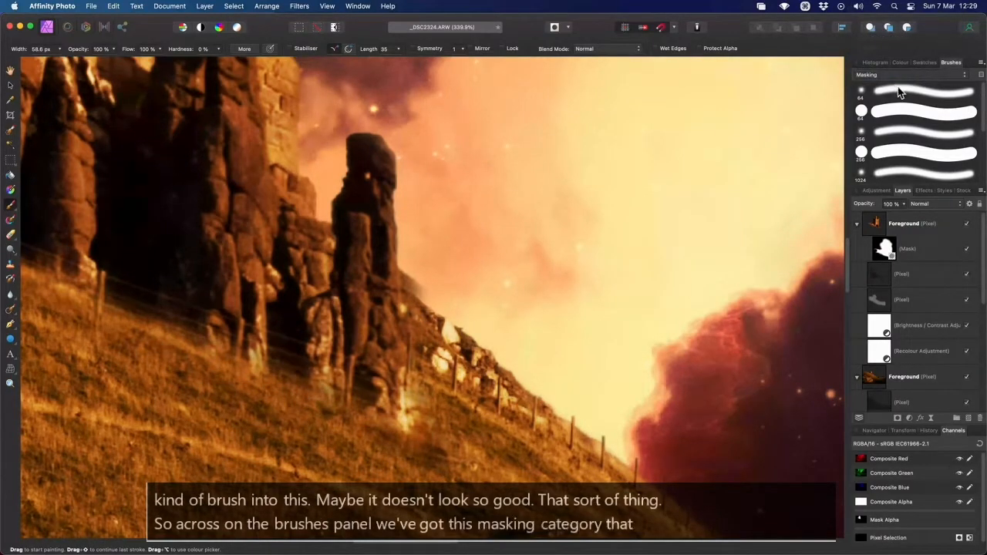
pyautogui.moveTo(982, 94); pyautogui.dragTo(985, 152)
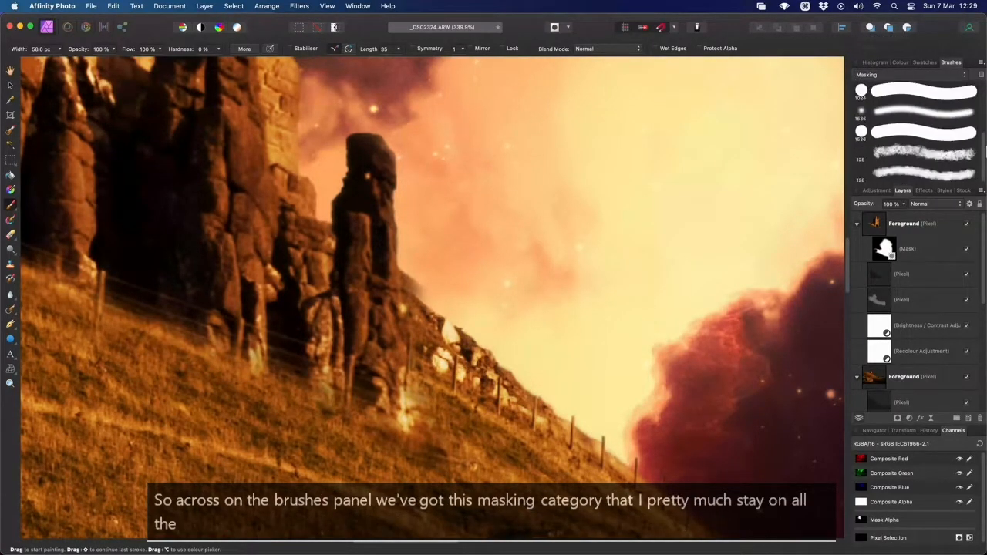
pyautogui.click(905, 153)
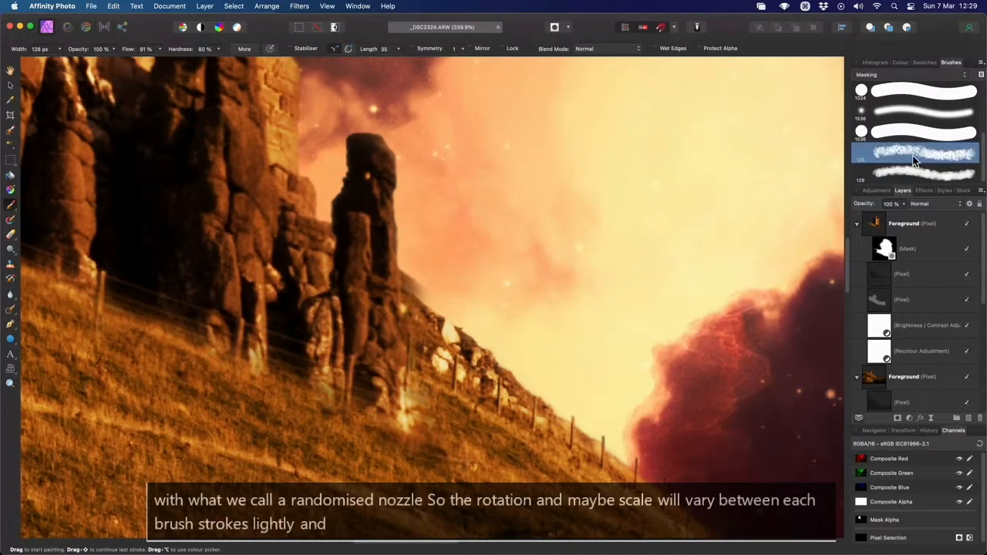
pyautogui.click(899, 63)
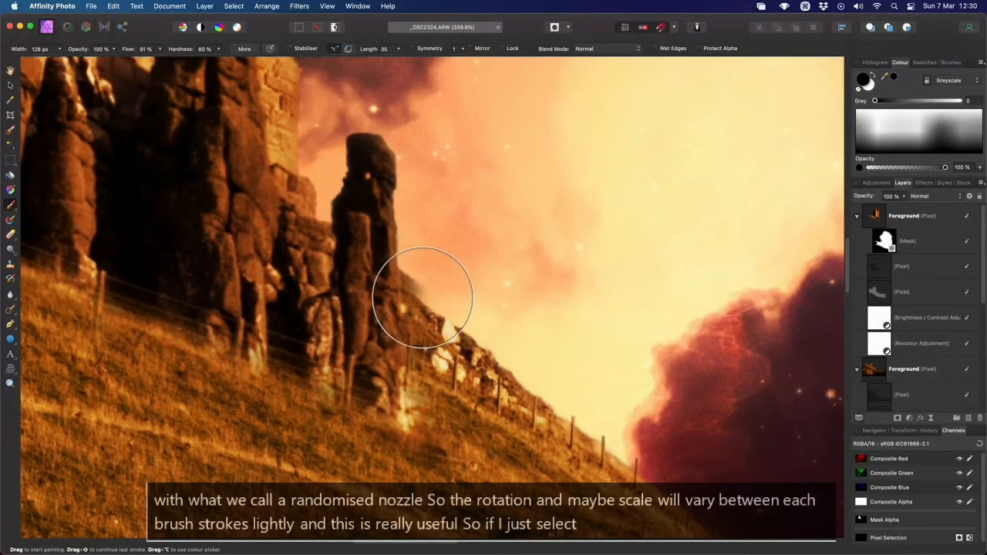
# Reduce the textured brush to 11.2 px and paint black on the mask to clean the slope edge where it meets the pillar.
pyautogui.press('[')
pyautogui.press('[')
pyautogui.press('[')
pyautogui.press('[')
pyautogui.press('[')
pyautogui.press('[')
pyautogui.press('[')
pyautogui.press('[')
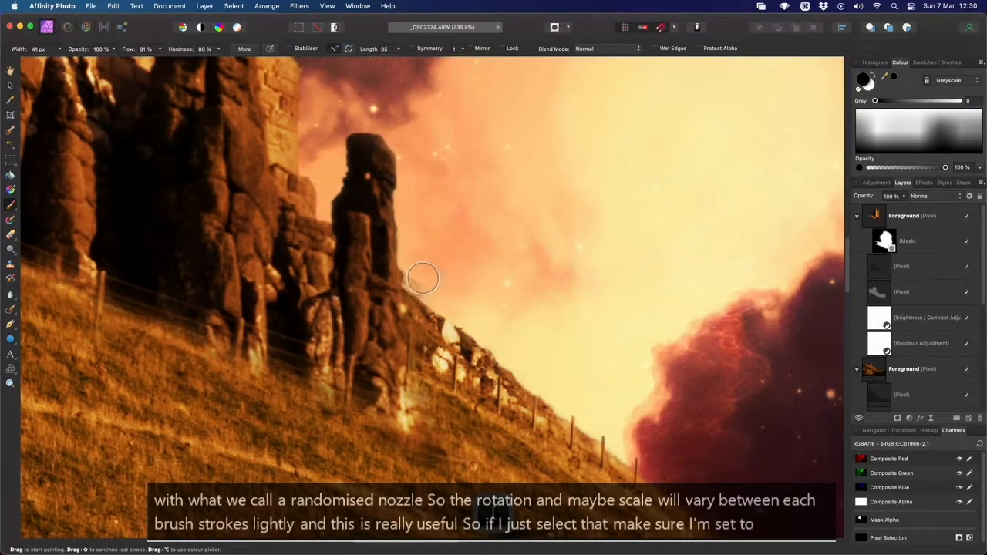
pyautogui.scroll(3, 418, 288)
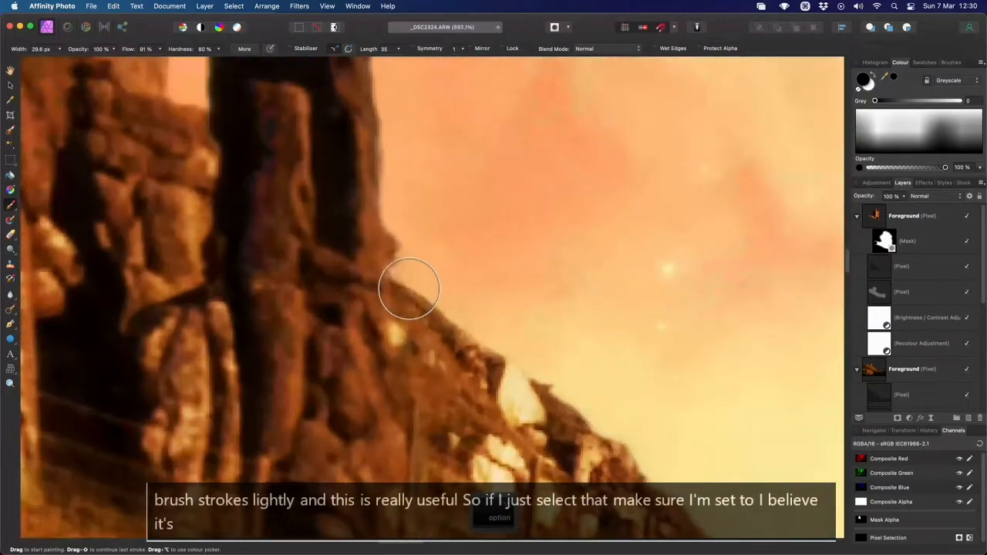
pyautogui.press('[')
pyautogui.press('[')
pyautogui.press('[')
pyautogui.press('[')
pyautogui.press('[')
pyautogui.press('[')
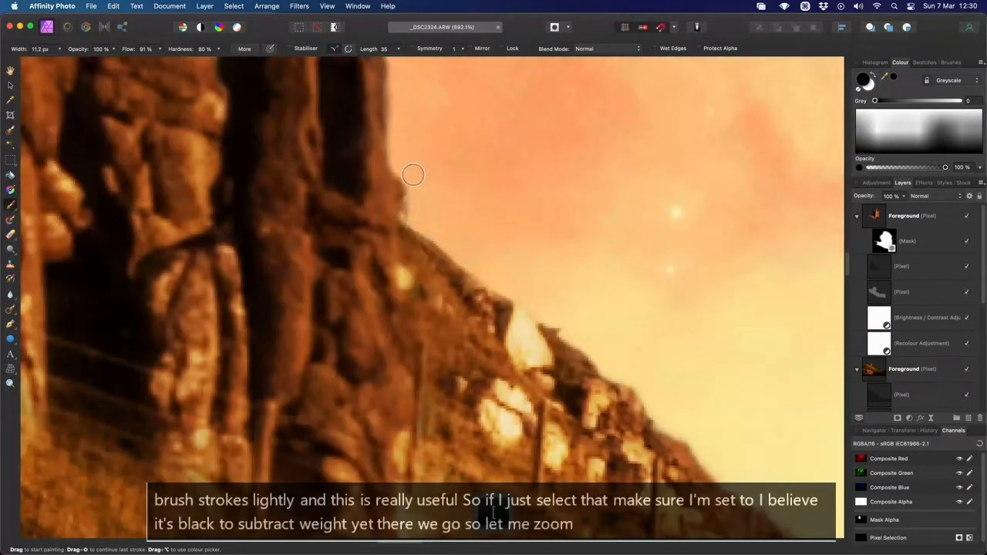
pyautogui.scroll(2, 430, 238)
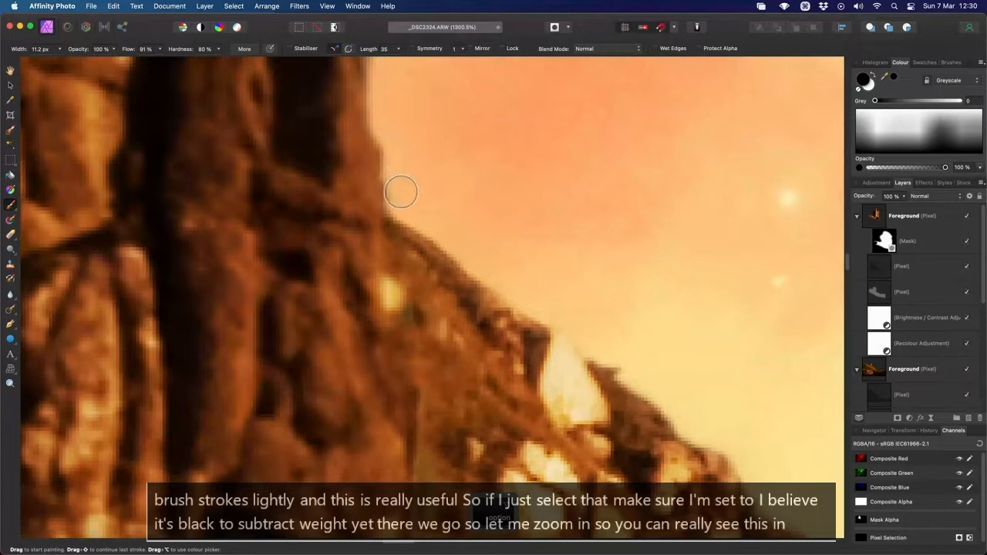
pyautogui.scroll(-3, 444, 259)
pyautogui.moveTo(451, 269); pyautogui.dragTo(409, 194)
# Enlarge the textured brush to 23.9 px and mask out the bright patch and hard edges in the grass at the pillar's foot.
pyautogui.press(']')
pyautogui.press(']')
pyautogui.press(']')
pyautogui.press(']')
pyautogui.press(']')
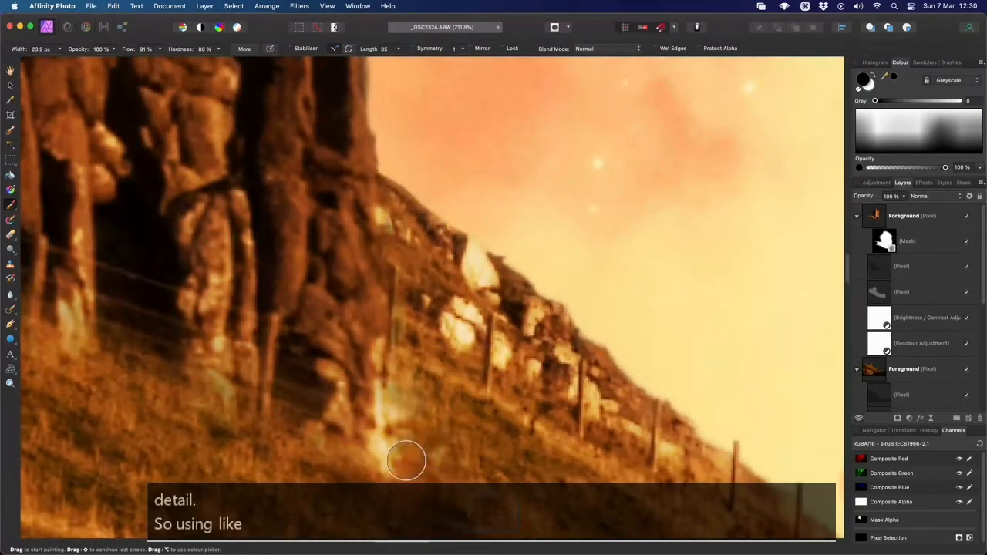
pyautogui.moveTo(376, 445)
pyautogui.mouseDown()
pyautogui.moveTo(405, 384)
pyautogui.moveTo(381, 415)
pyautogui.moveTo(393, 355)
pyautogui.mouseUp()
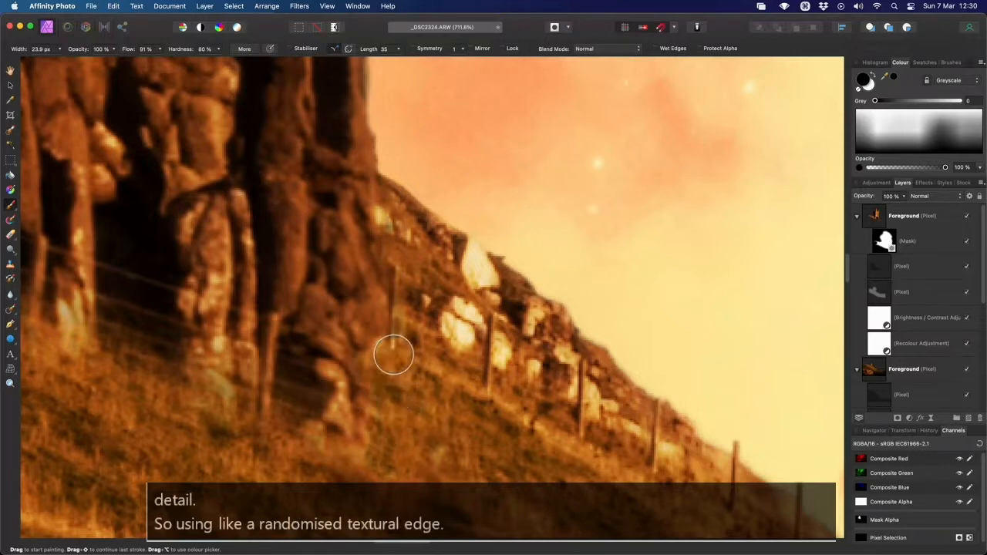
pyautogui.moveTo(461, 360); pyautogui.dragTo(535, 296)
pyautogui.moveTo(445, 407)
pyautogui.mouseDown()
pyautogui.moveTo(434, 383)
pyautogui.moveTo(442, 338)
pyautogui.moveTo(388, 378)
pyautogui.mouseUp()
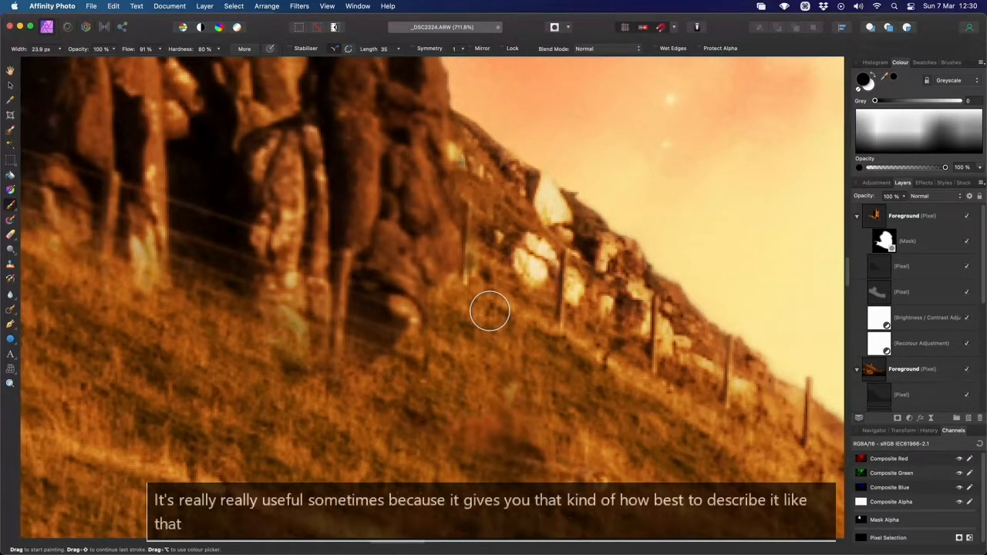
# Paint white on the mask with the textured brush at 70.9 px over the grass between the standing rock stack and the castle ruins.
pyautogui.scroll(2, 478, 319)
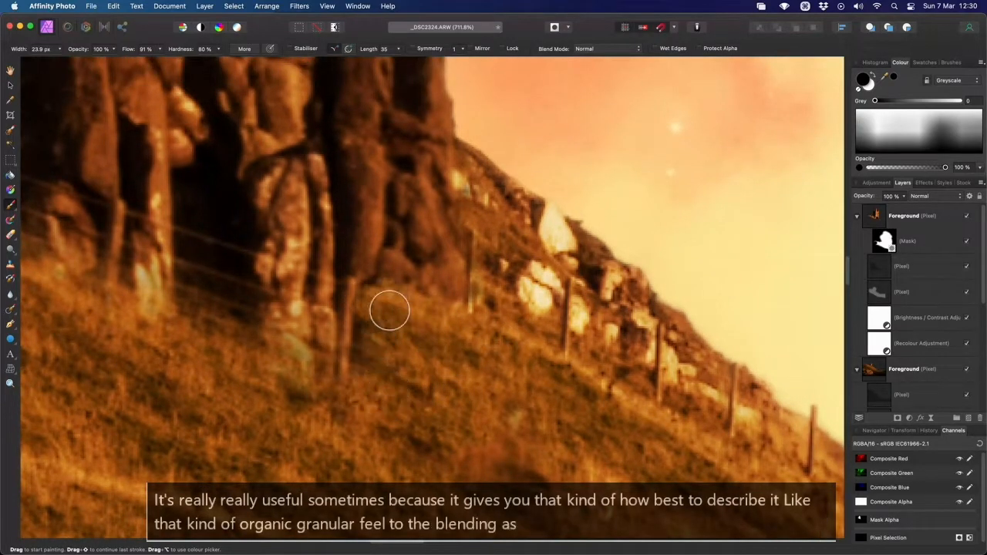
pyautogui.scroll(5, 447, 231)
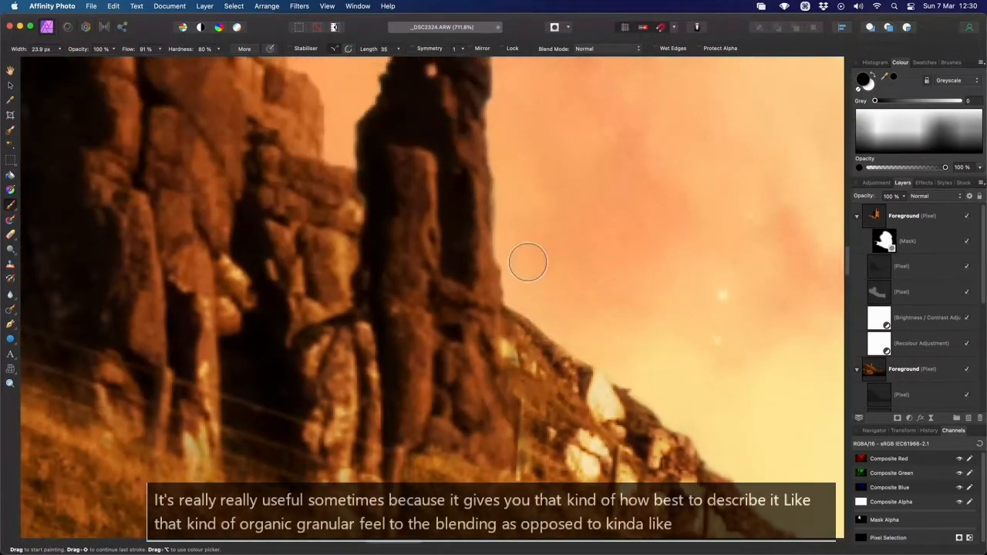
pyautogui.scroll(-2, 536, 262)
pyautogui.scroll(-2, 530, 363)
pyautogui.scroll(-1, 530, 384)
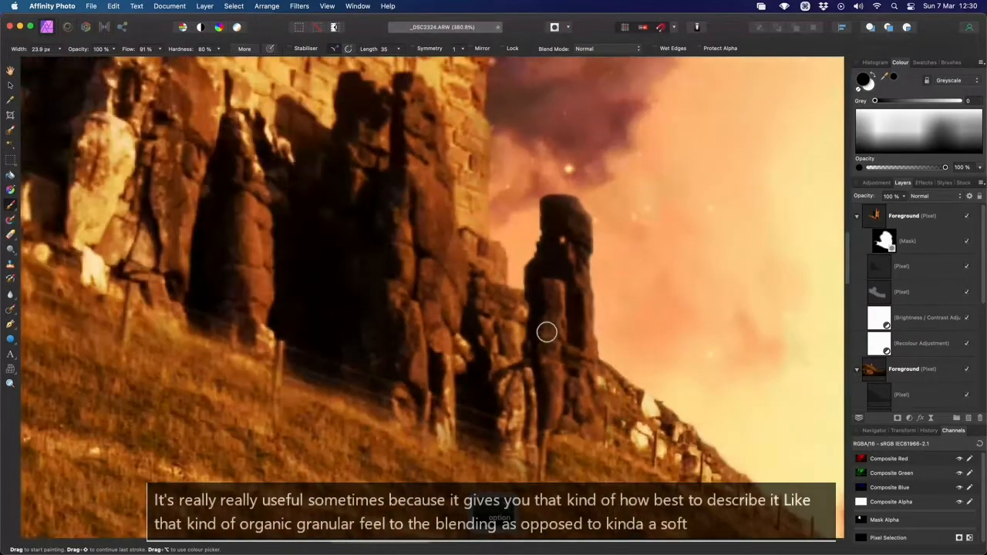
pyautogui.scroll(-2, 546, 332)
pyautogui.scroll(-2, 493, 331)
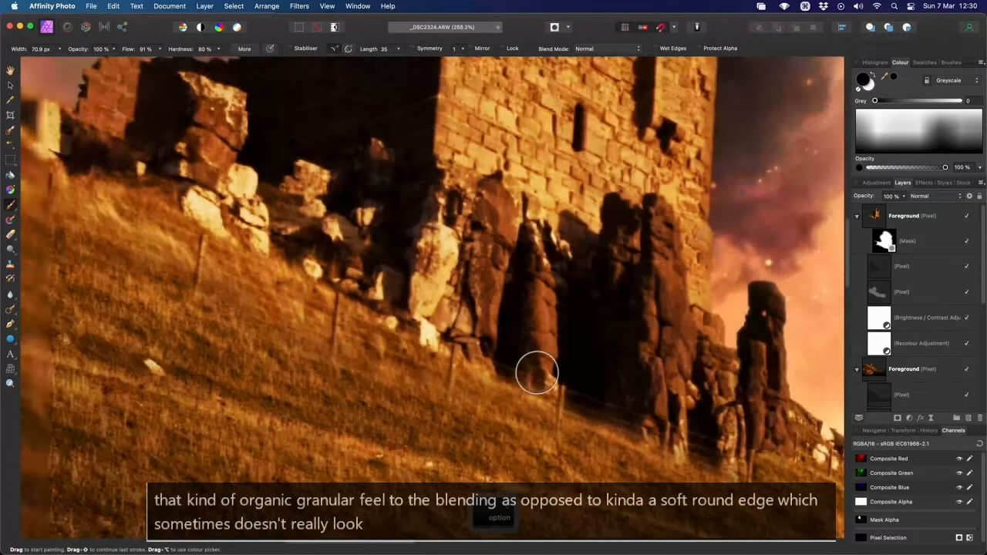
pyautogui.scroll(-1, 339, 318)
pyautogui.moveTo(340, 318); pyautogui.dragTo(648, 425)
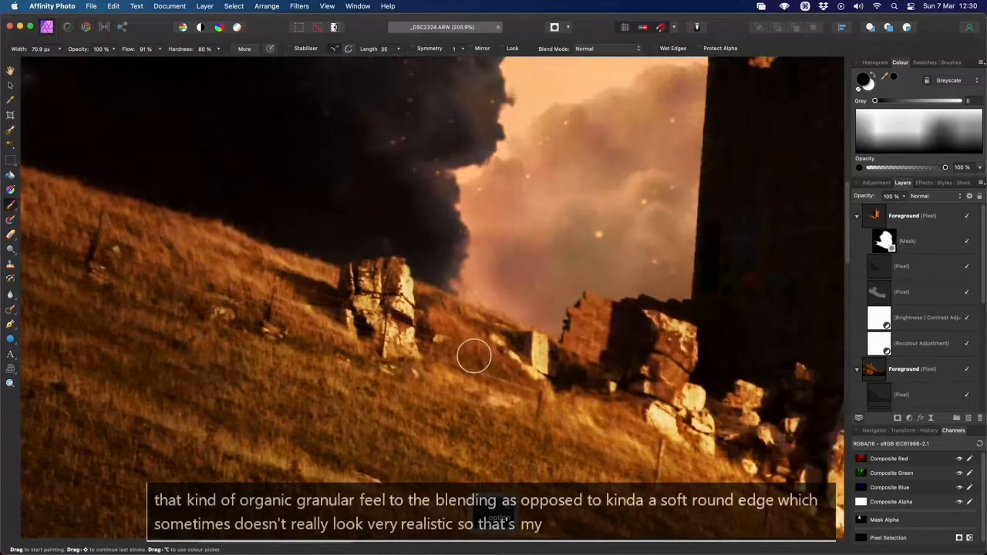
pyautogui.press('x')
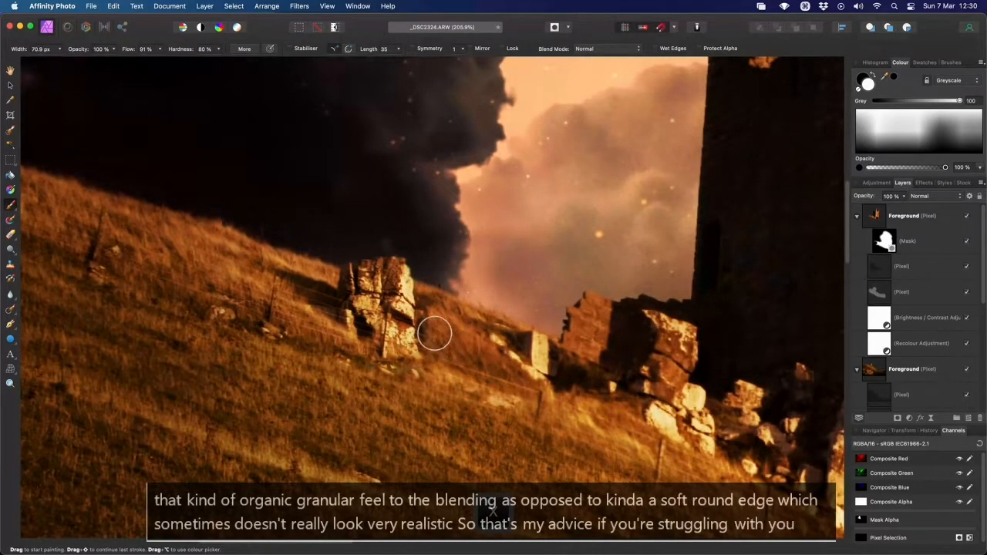
pyautogui.moveTo(452, 323); pyautogui.dragTo(346, 333)
pyautogui.press('h')
pyautogui.moveTo(515, 336); pyautogui.dragTo(372, 322)
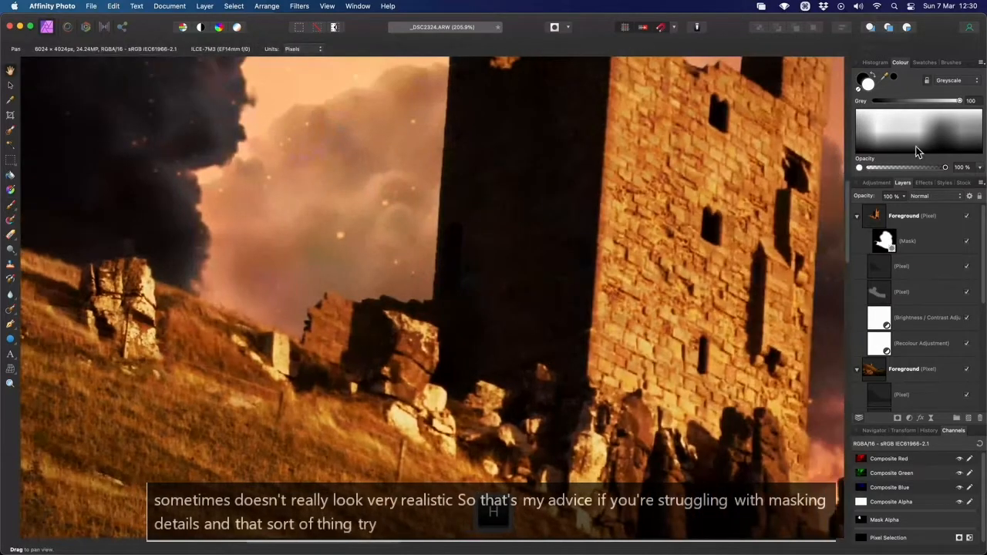
# Review the textured 128 px brush in the Masking category, browse the Textures brush category, and return to Masking.
pyautogui.click(951, 62)
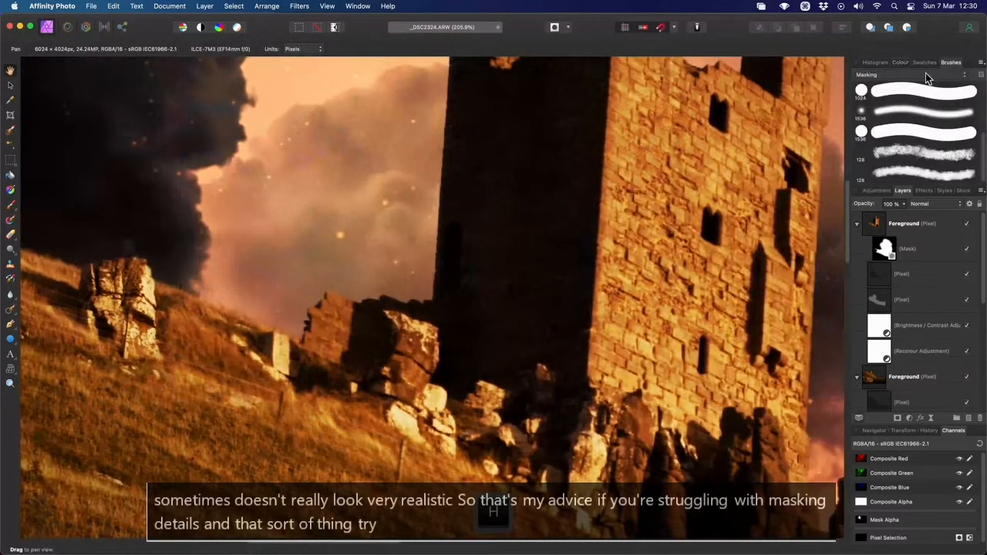
pyautogui.click(916, 151)
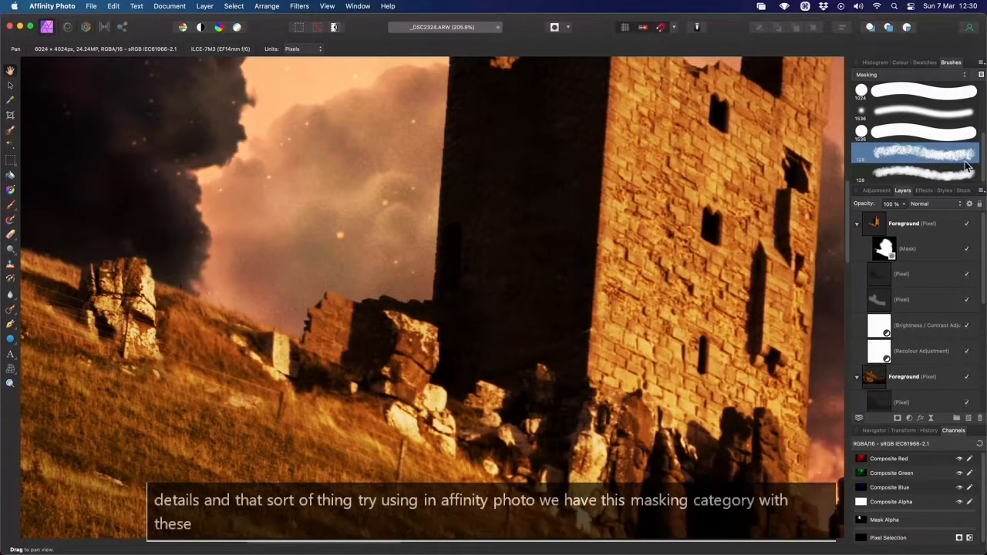
pyautogui.click(911, 74)
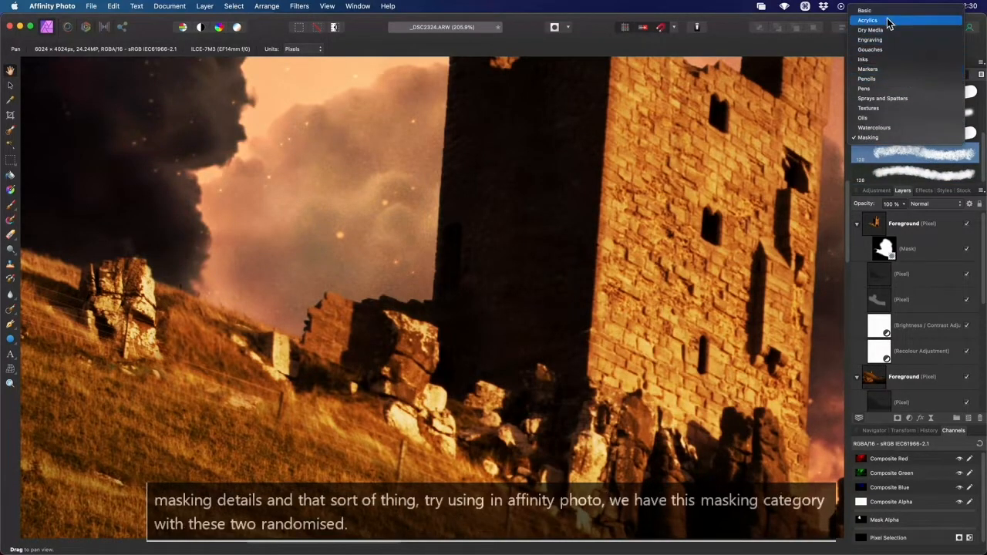
pyautogui.click(885, 107)
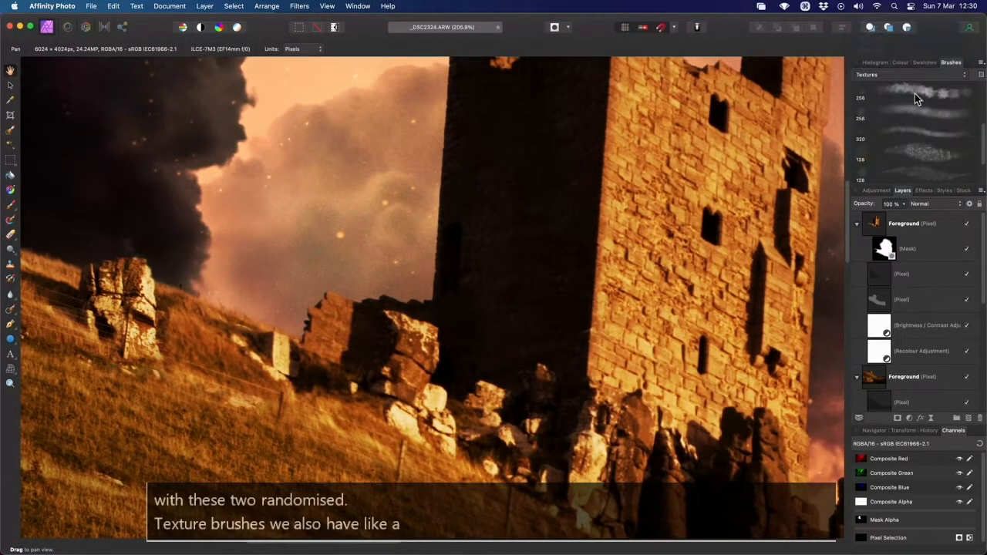
pyautogui.scroll(3, 927, 115)
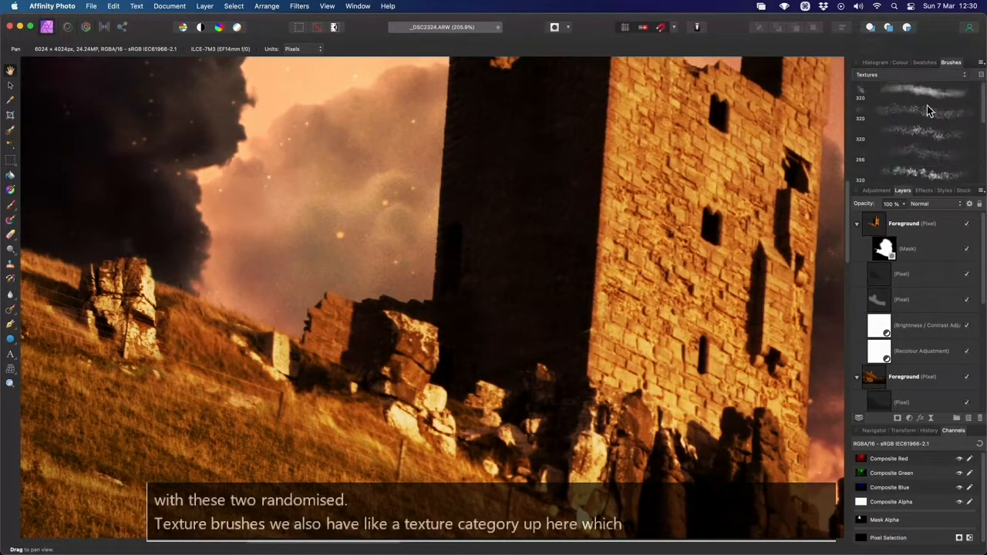
pyautogui.click(895, 77)
pyautogui.click(886, 106)
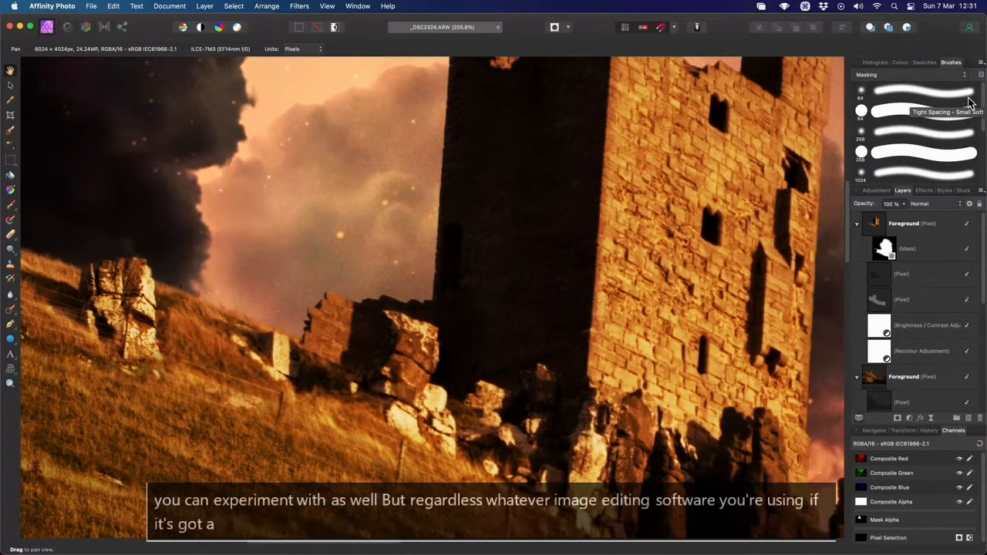
# Compare the whole composite with and without the enlarged castle by toggling the visibility of the masked Foreground layer.
pyautogui.moveTo(704, 247); pyautogui.dragTo(517, 209)
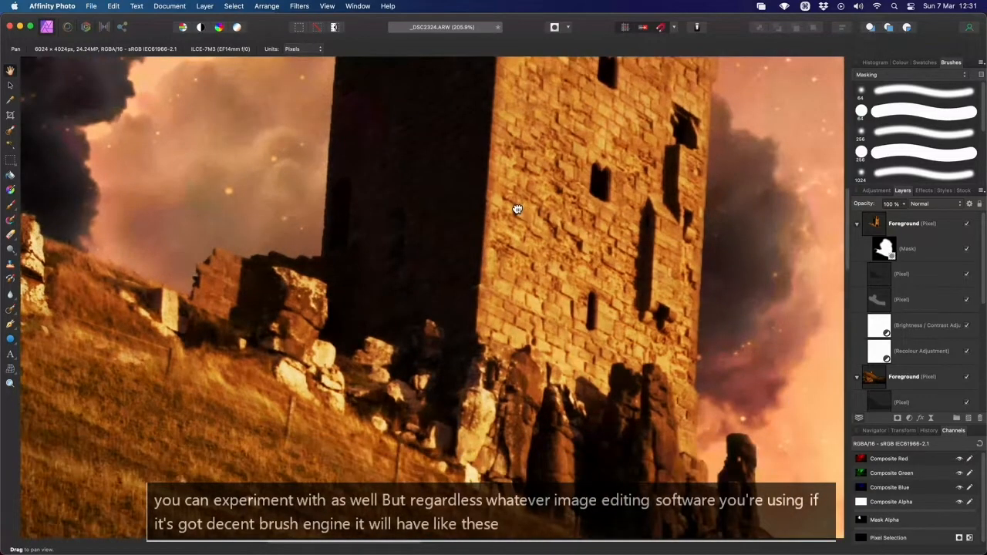
pyautogui.scroll(-5, 529, 331)
pyautogui.moveTo(529, 331); pyautogui.dragTo(532, 325)
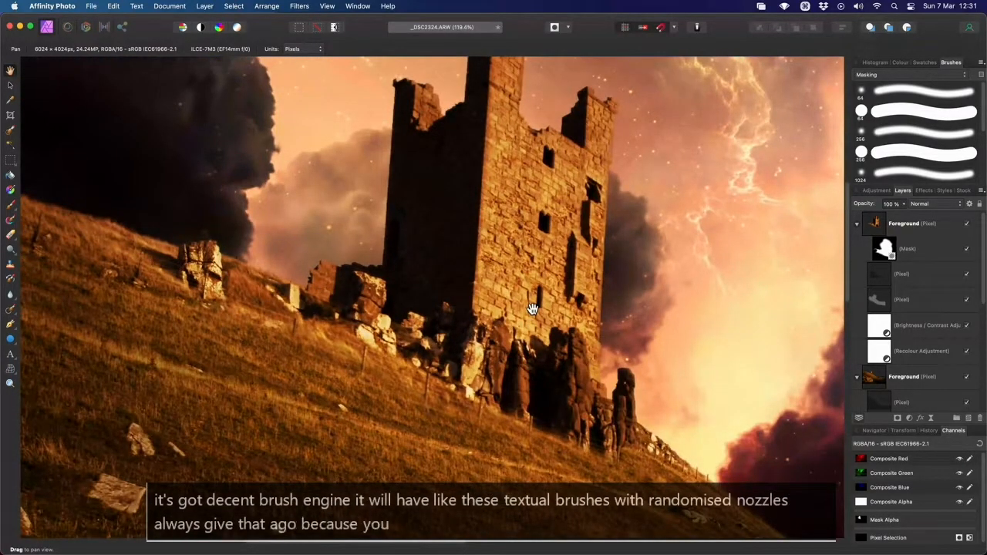
pyautogui.scroll(-5, 570, 390)
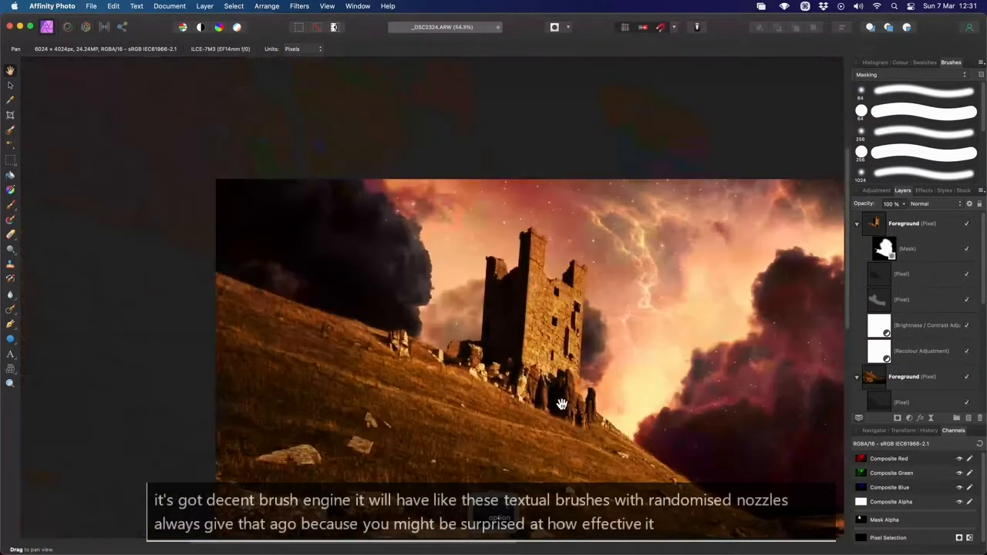
pyautogui.moveTo(562, 404); pyautogui.dragTo(374, 298)
pyautogui.click(964, 226)
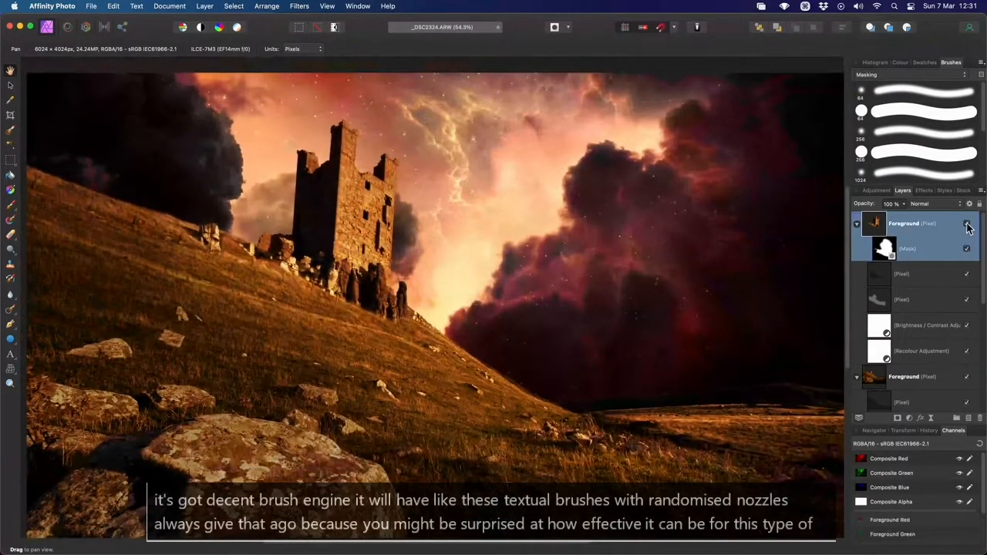
pyautogui.click(968, 225)
pyautogui.click(967, 226)
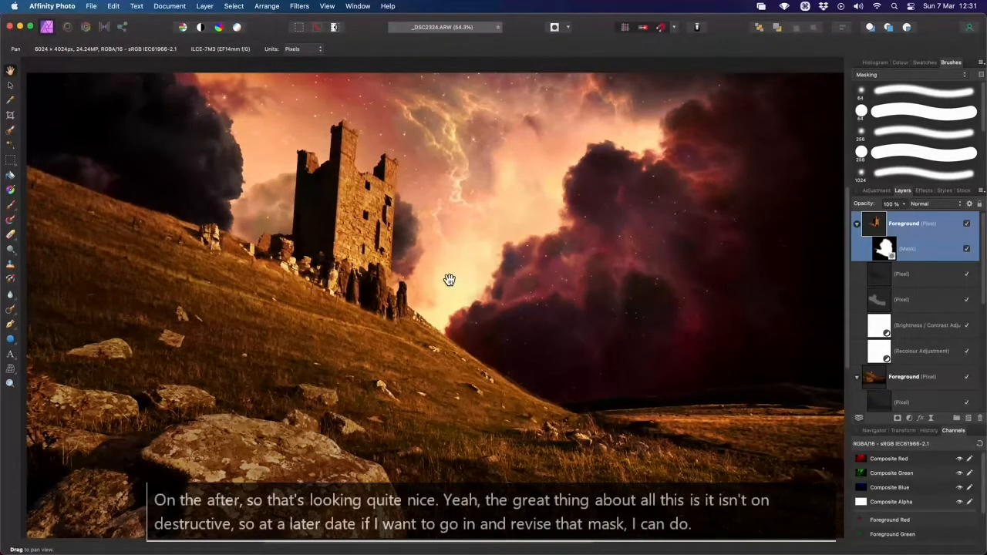
# Switch to Finder, place Comet.jpg from the Composite Images folder into the photo document, and shift it up and left over the sky.
pyautogui.scroll(-2, 500, 353)
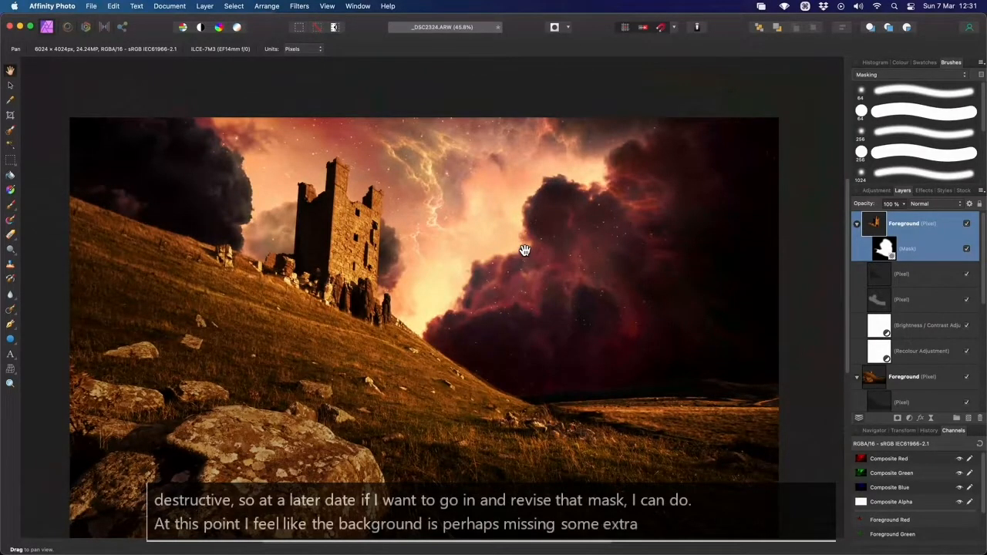
pyautogui.press('super+Tab')
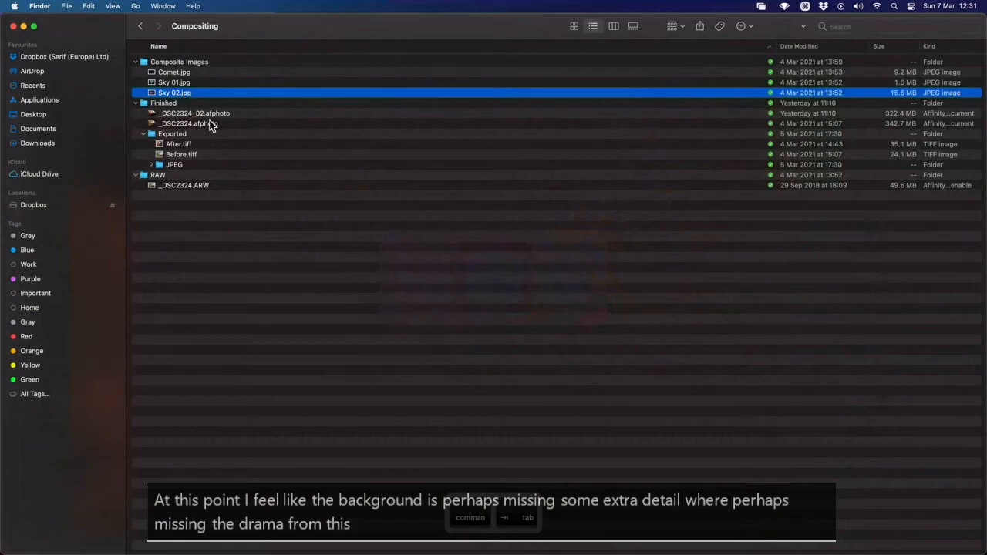
pyautogui.click(174, 73)
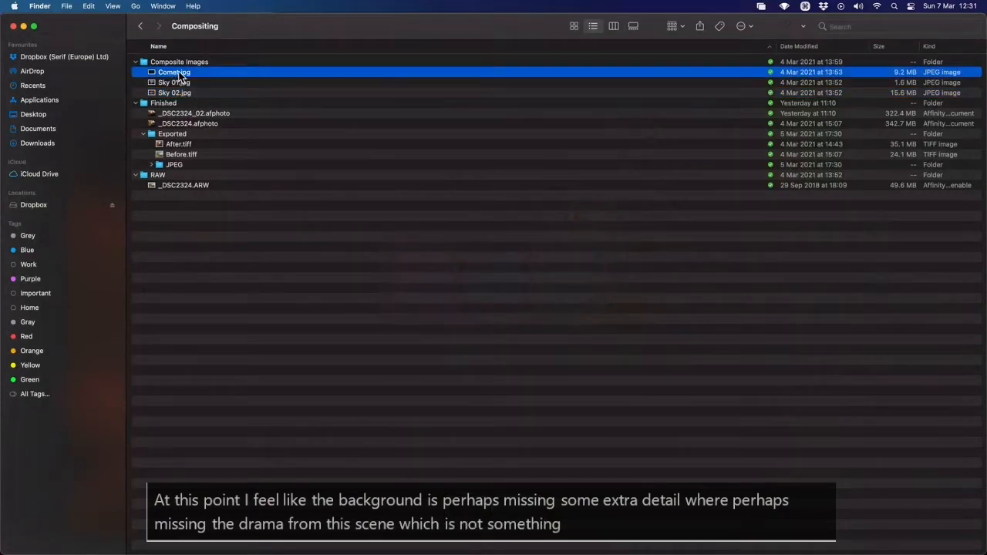
pyautogui.moveTo(176, 73); pyautogui.dragTo(432, 245)
pyautogui.press('super+Tab')
pyautogui.press('v')
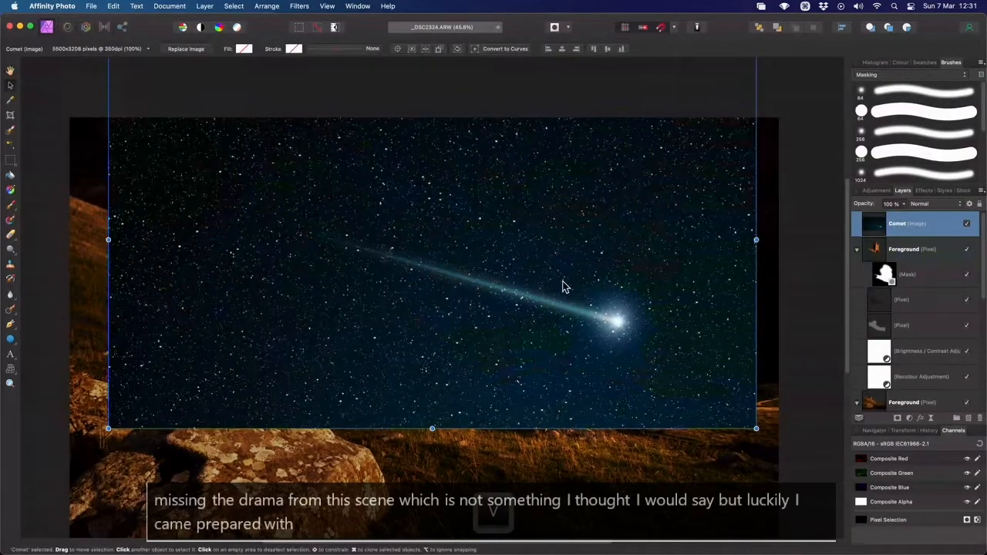
pyautogui.moveTo(562, 285); pyautogui.dragTo(419, 224)
# Move the Comet layer beneath both Foreground layers and collapse those layers' contents.
pyautogui.click(855, 249)
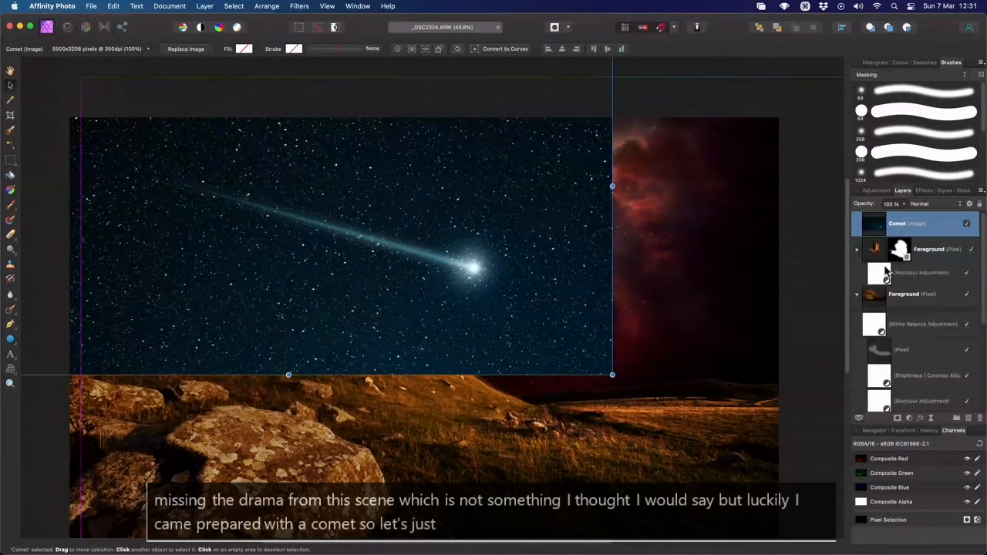
pyautogui.press('super+bracketleft')
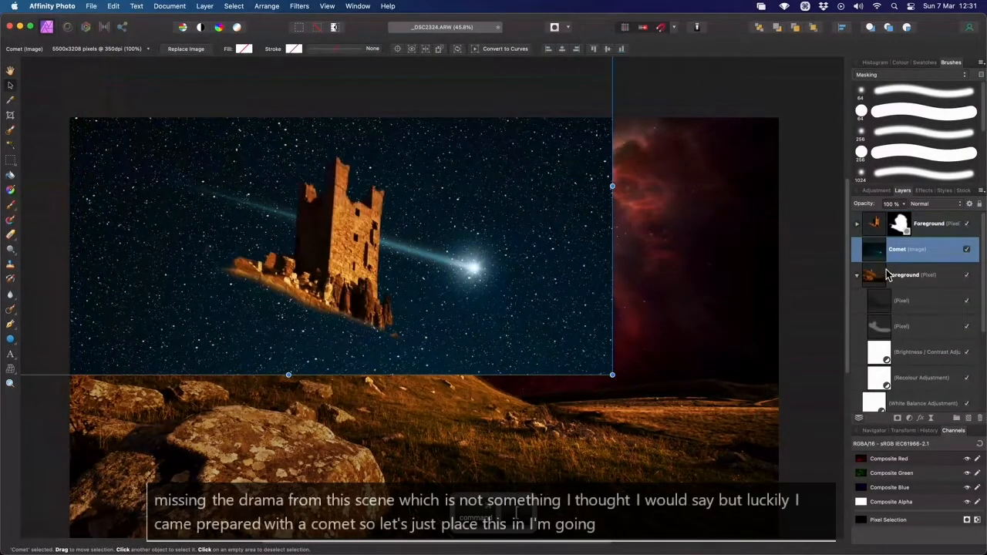
pyautogui.press('super+bracketleft')
pyautogui.click(855, 249)
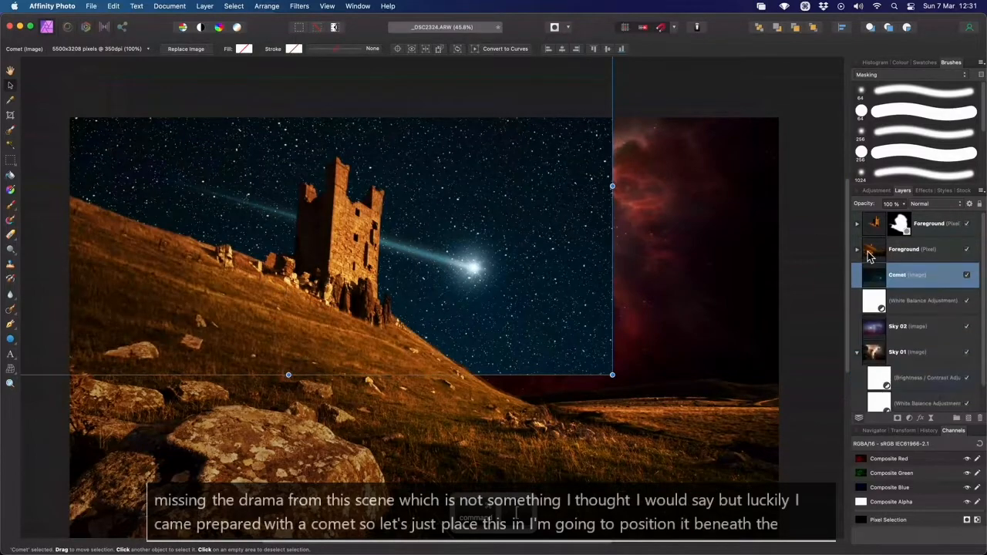
# Position the comet so its head sits just beyond the castle's sunlit side, and open the Comet layer's blend mode choices.
pyautogui.moveTo(556, 291); pyautogui.dragTo(480, 245)
pyautogui.scroll(3, 430, 244)
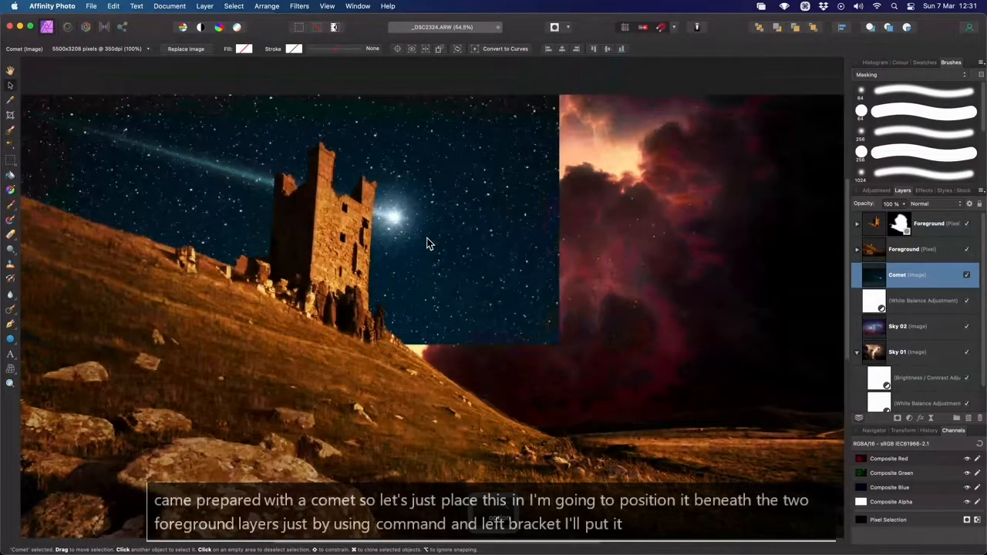
pyautogui.click(924, 205)
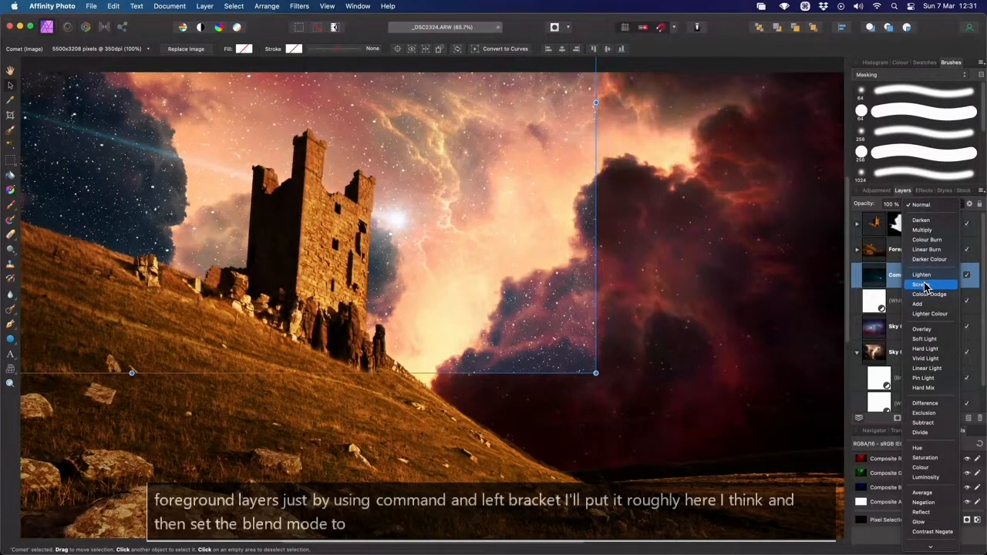
# Set the Comet layer's blend mode to Screen and examine how its edge sits against the sky.
pyautogui.click(924, 285)
pyautogui.scroll(3, 605, 420)
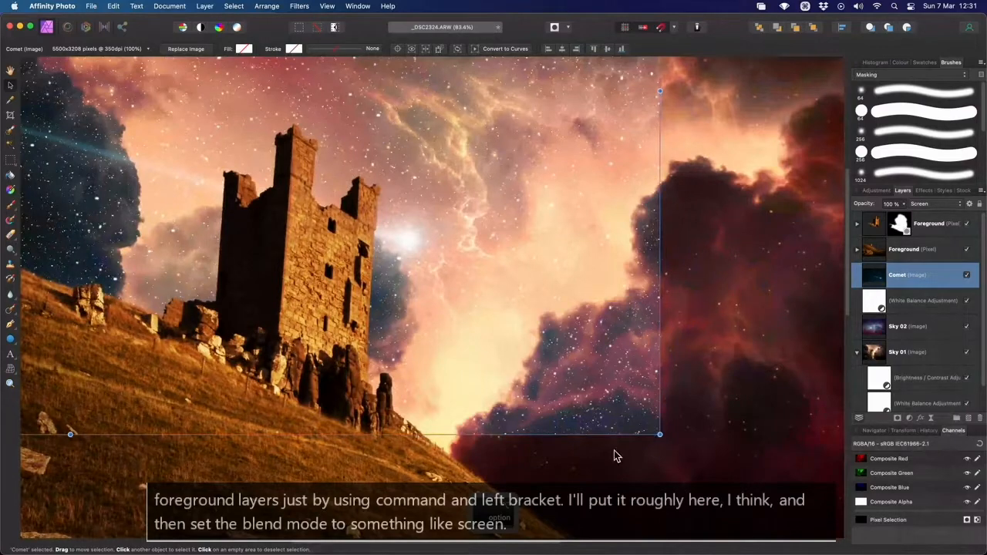
pyautogui.scroll(-2, 647, 387)
pyautogui.scroll(-1, 646, 386)
pyautogui.hscroll(1, 646, 386)
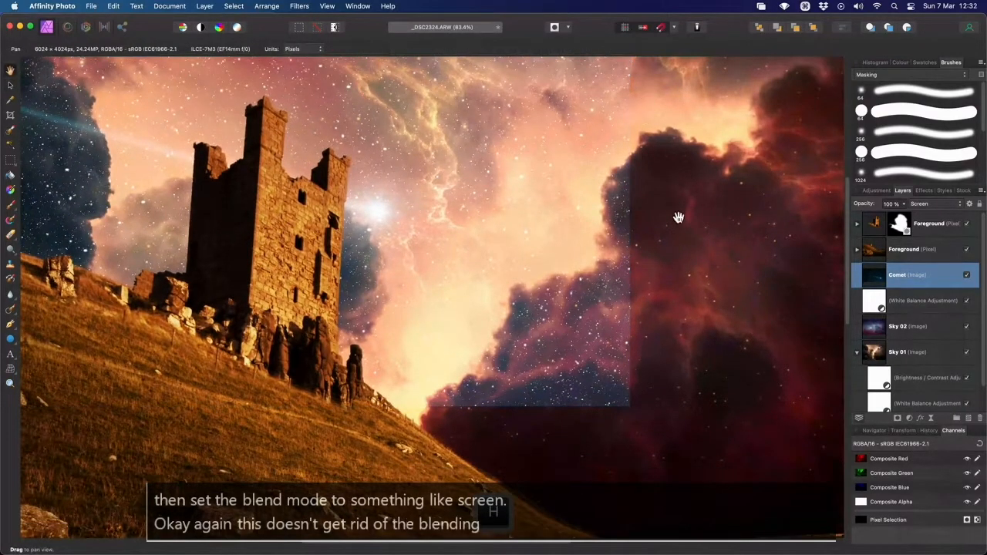
pyautogui.press('h')
pyautogui.moveTo(676, 214); pyautogui.dragTo(683, 325)
pyautogui.moveTo(651, 274); pyautogui.dragTo(658, 167)
pyautogui.moveTo(583, 265); pyautogui.dragTo(617, 282)
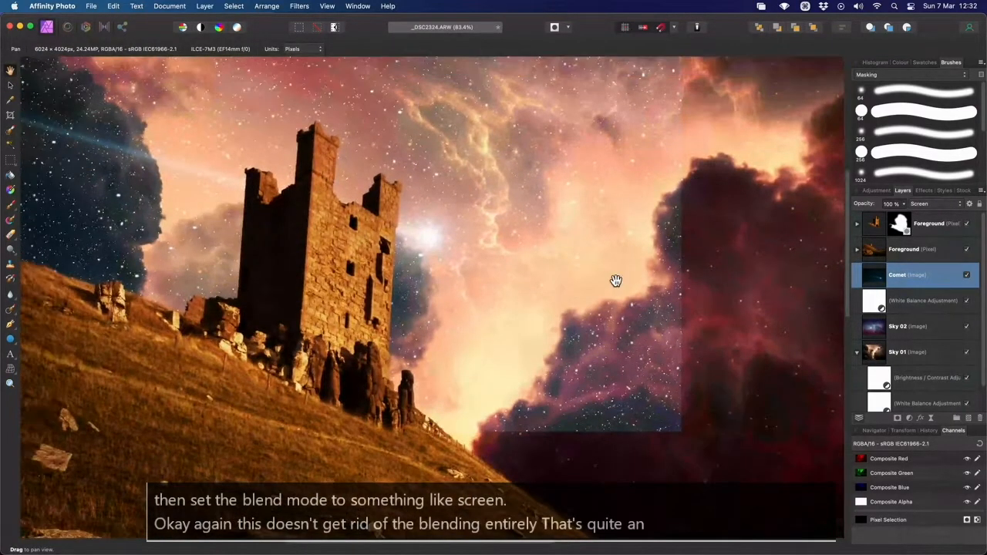
# Add an empty mask to the Comet layer so that the whole comet image is hidden.
pyautogui.press('v')
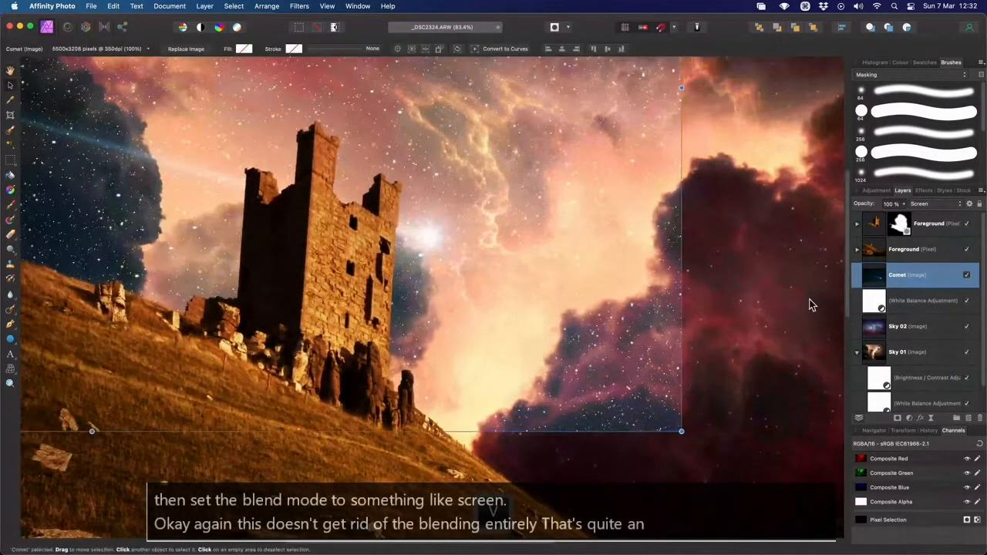
pyautogui.keyDown('alt'); pyautogui.click(896, 420); pyautogui.keyUp('alt')
pyautogui.moveTo(474, 267); pyautogui.dragTo(564, 315)
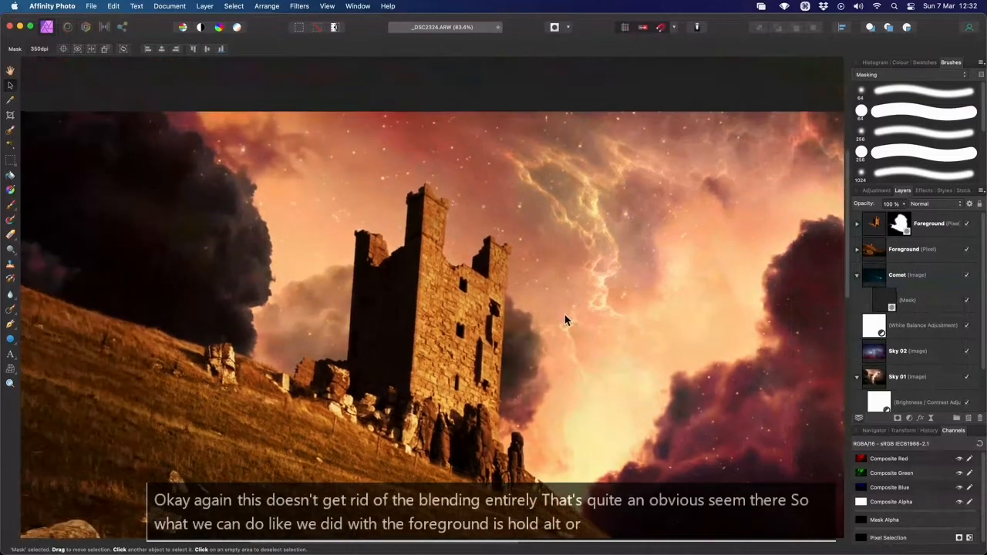
# Try to reveal the comet by painting white on its mask with the textured masking brush at 108.8 px.
pyautogui.press('b')
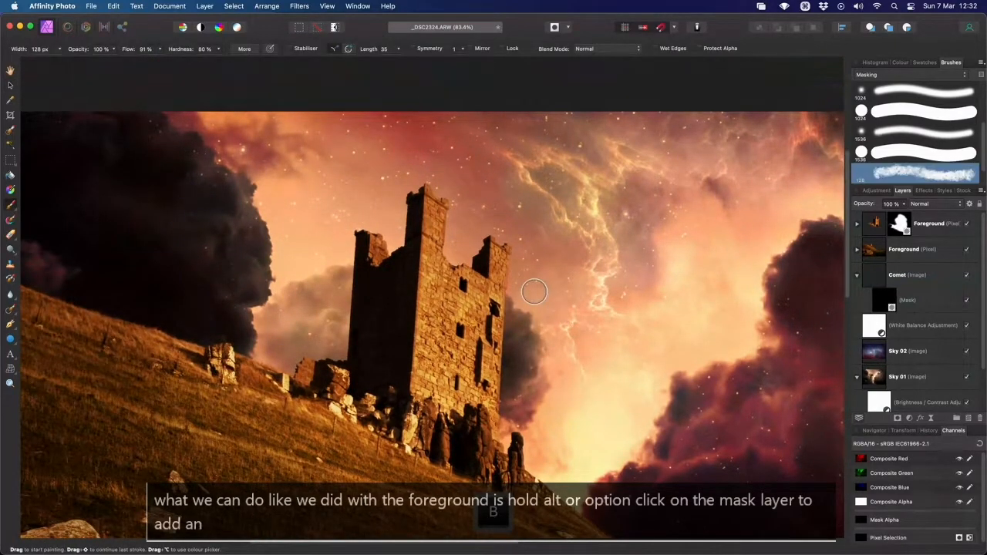
pyautogui.press(']')
pyautogui.press(']')
pyautogui.click(909, 174)
pyautogui.press('[')
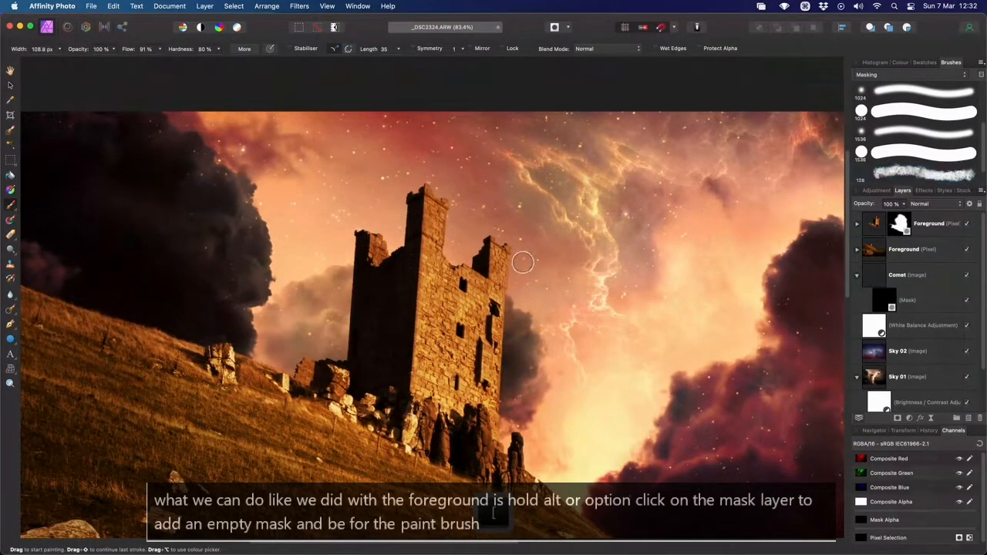
pyautogui.click(899, 63)
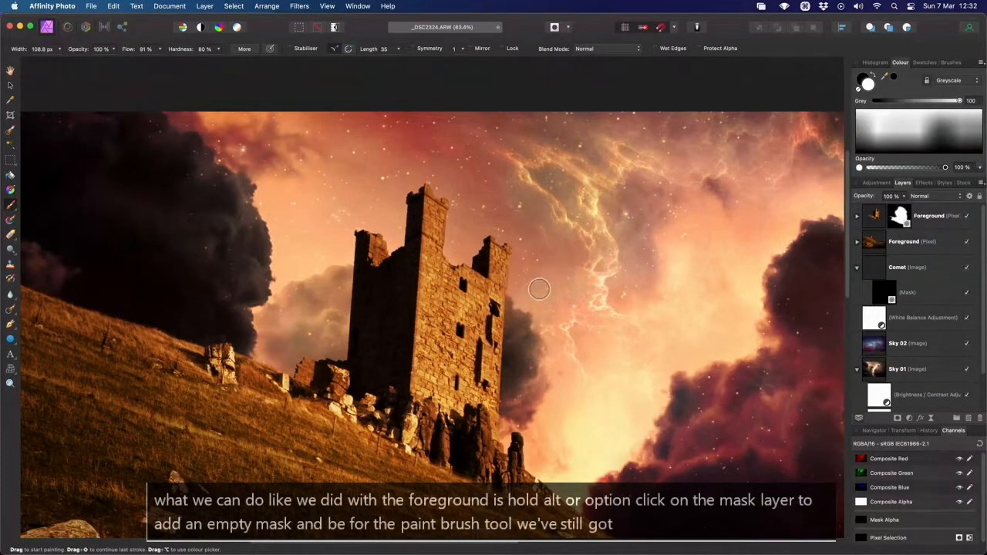
pyautogui.moveTo(540, 286)
pyautogui.mouseDown()
pyautogui.moveTo(517, 274)
pyautogui.moveTo(554, 296)
pyautogui.moveTo(539, 316)
pyautogui.moveTo(549, 330)
pyautogui.moveTo(555, 303)
pyautogui.moveTo(524, 323)
pyautogui.mouseUp()
pyautogui.scroll(3, 567, 326)
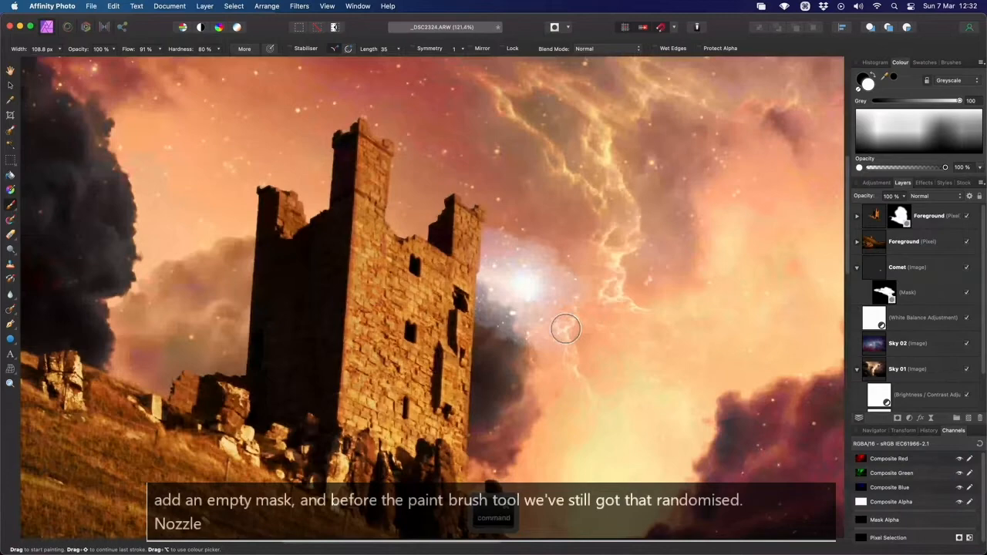
pyautogui.press('super+z')
# Reveal the comet's head beside the tower by painting white on the mask with a soft round 447.3 px brush at 0% hardness.
pyautogui.click(950, 62)
pyautogui.scroll(3, 871, 154)
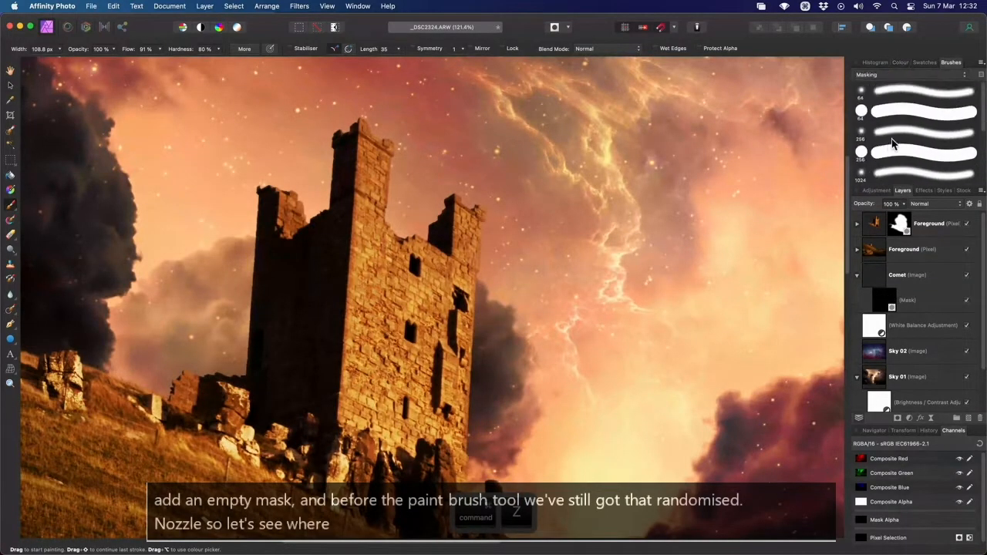
pyautogui.click(889, 135)
pyautogui.moveTo(509, 271); pyautogui.dragTo(531, 272)
pyautogui.moveTo(524, 273)
pyautogui.mouseDown()
pyautogui.moveTo(551, 283)
pyautogui.moveTo(505, 272)
pyautogui.mouseUp()
pyautogui.hscroll(-10, 437, 243)
pyautogui.scroll(3, 437, 243)
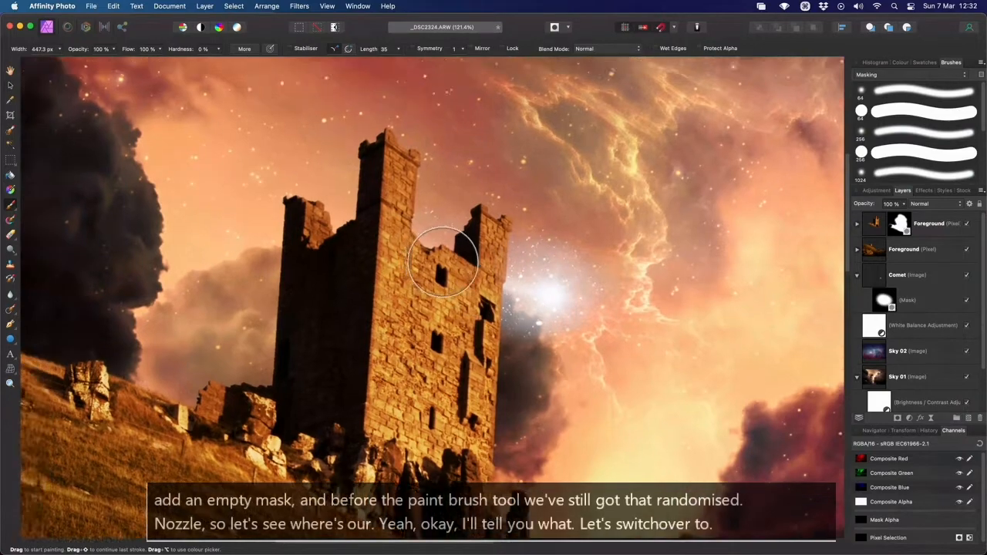
# Paint the comet's trail back in with the soft round brush, from the tower across the dark cloud to the image's upper-left corner.
pyautogui.scroll(-2, 536, 292)
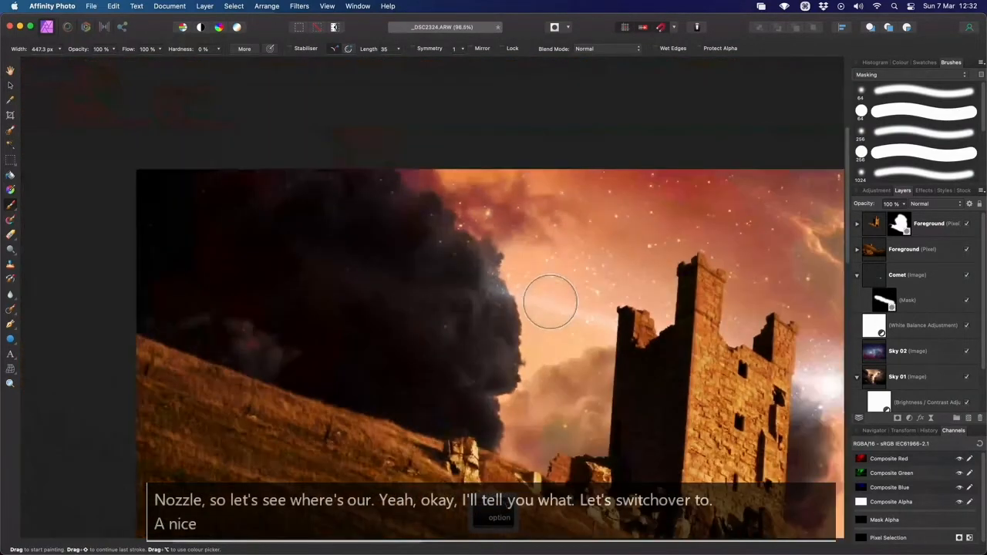
pyautogui.moveTo(551, 301); pyautogui.dragTo(169, 196)
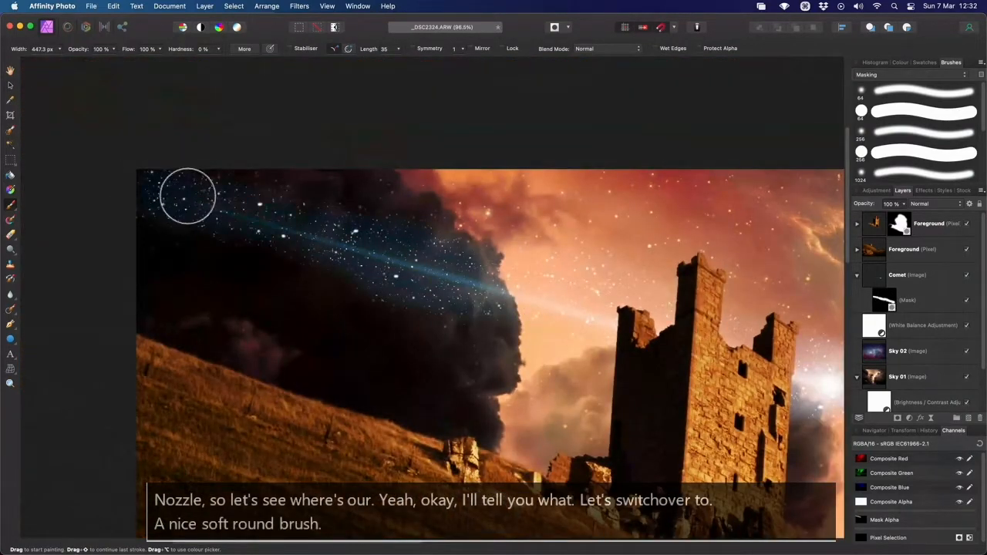
pyautogui.moveTo(655, 330); pyautogui.dragTo(549, 301)
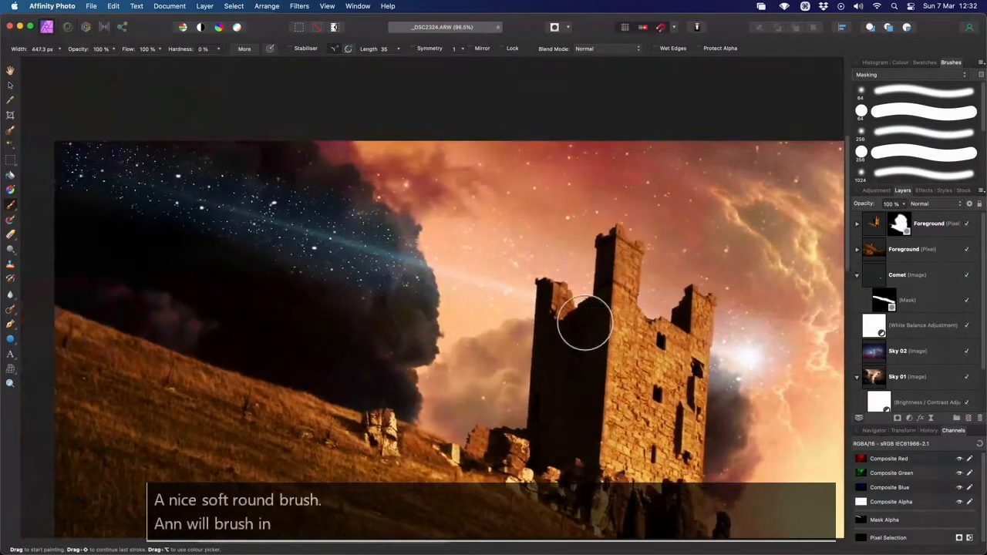
pyautogui.press('h')
pyautogui.moveTo(419, 286); pyautogui.dragTo(488, 304)
pyautogui.keyDown('alt'); pyautogui.scroll(1, 474, 246); pyautogui.keyUp('alt')
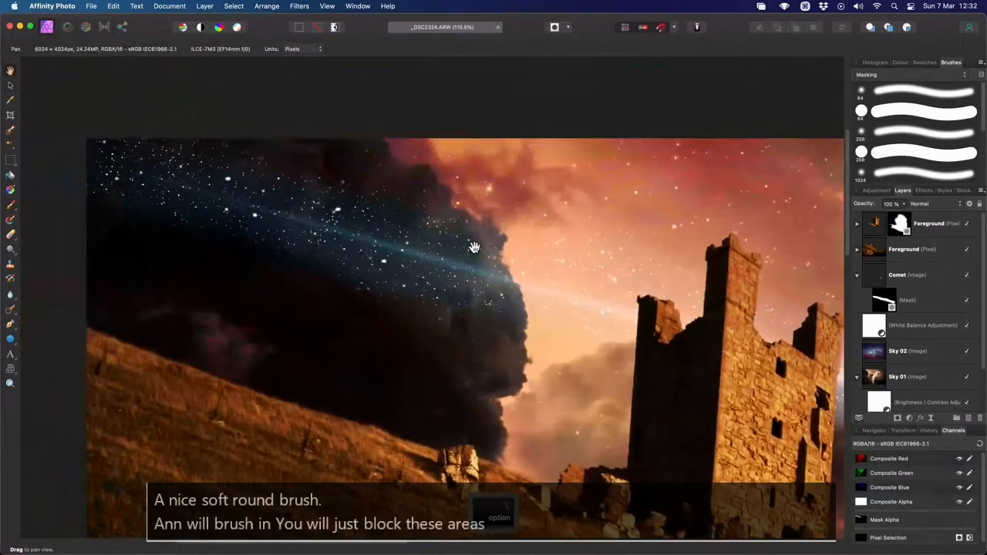
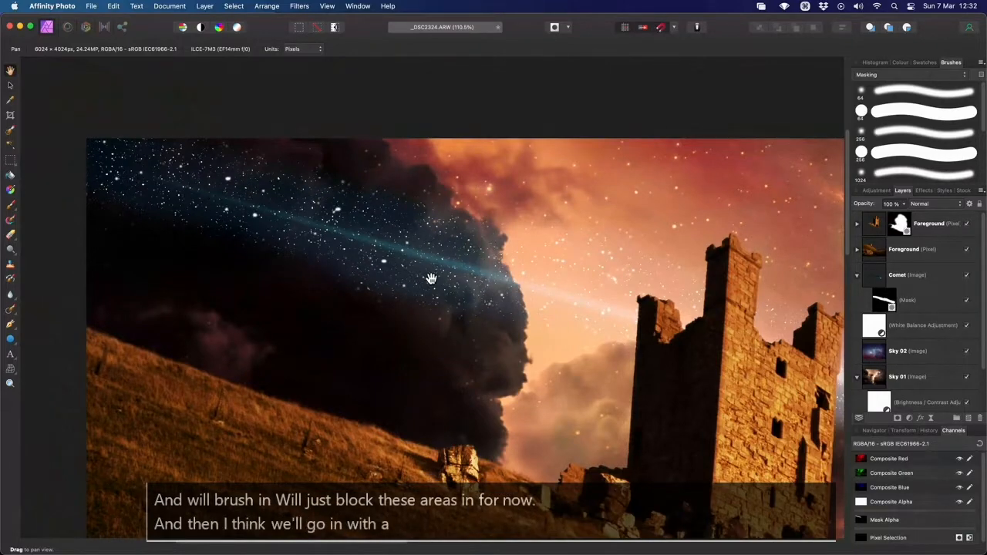
pyautogui.moveTo(435, 277); pyautogui.dragTo(235, 227)
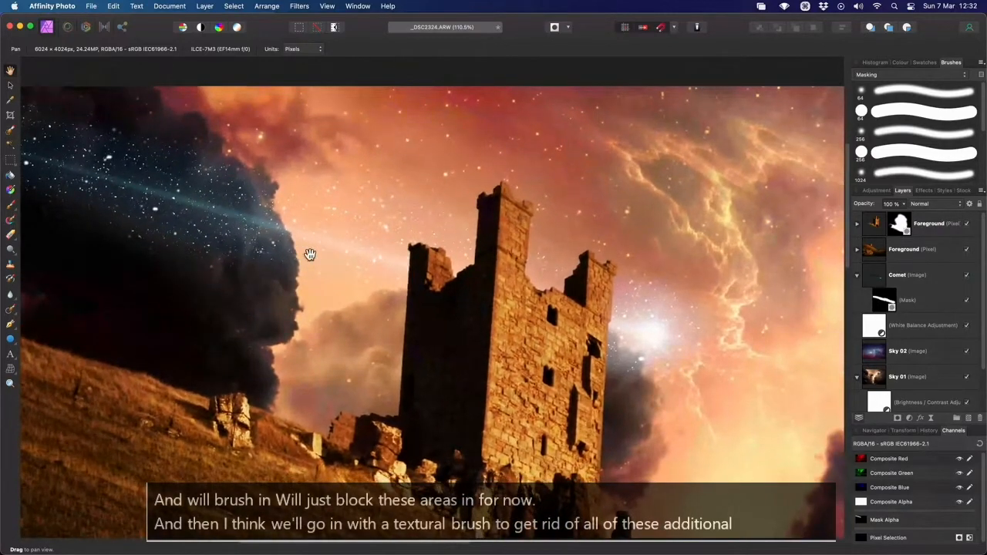
# Add a Recolour adjustment layer and clip it into the Comet layer so that it tints only the comet.
pyautogui.click(912, 279)
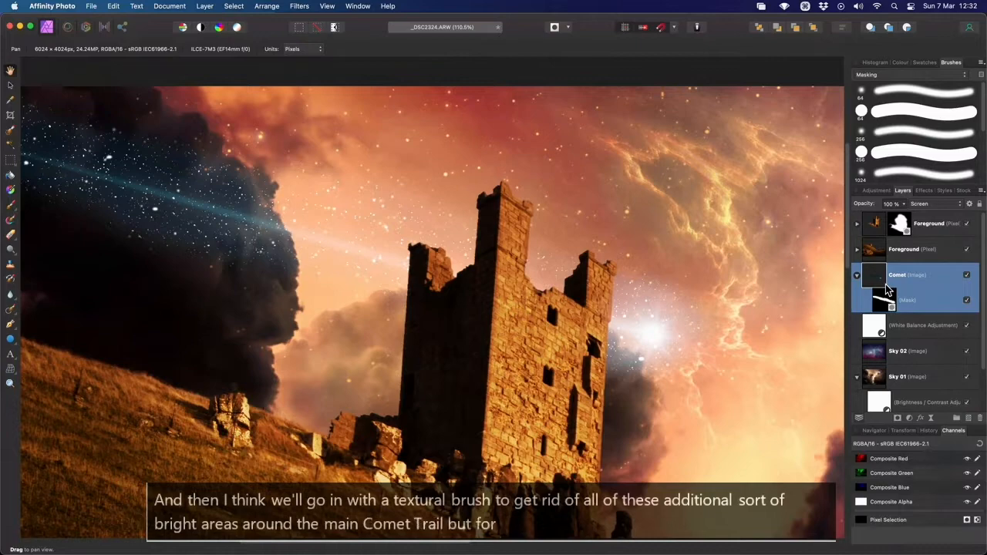
pyautogui.click(204, 6)
pyautogui.moveTo(324, 151)
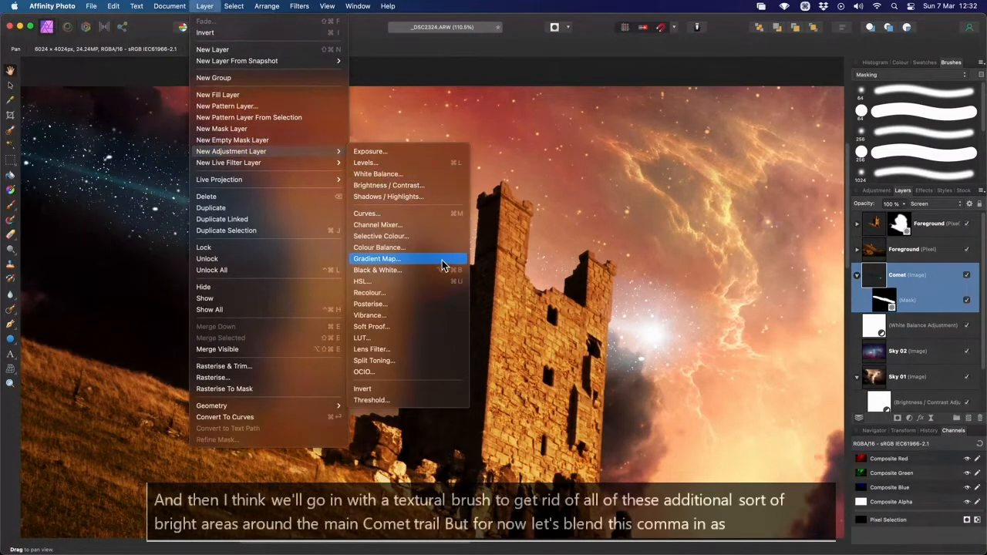
pyautogui.click(417, 293)
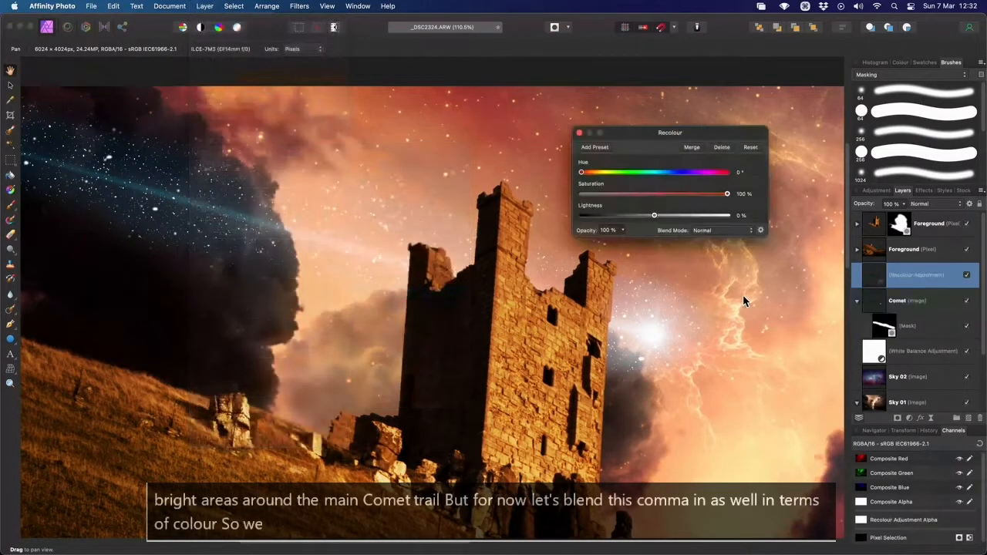
pyautogui.scroll(-2, 886, 253)
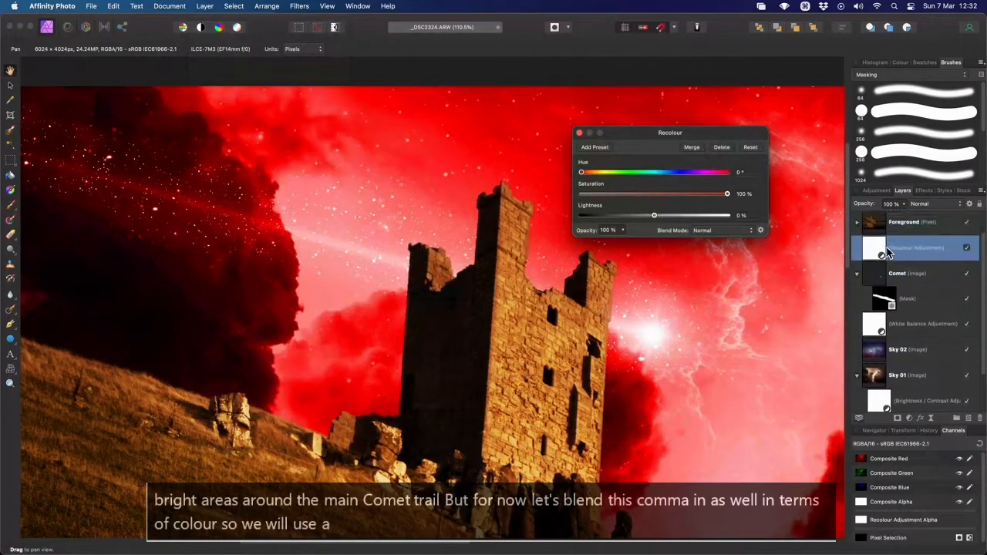
pyautogui.scroll(1, 887, 252)
pyautogui.moveTo(887, 270); pyautogui.dragTo(925, 297)
# Set the Recolour adjustment's hue to 4° and close its settings.
pyautogui.moveTo(582, 174); pyautogui.dragTo(583, 176)
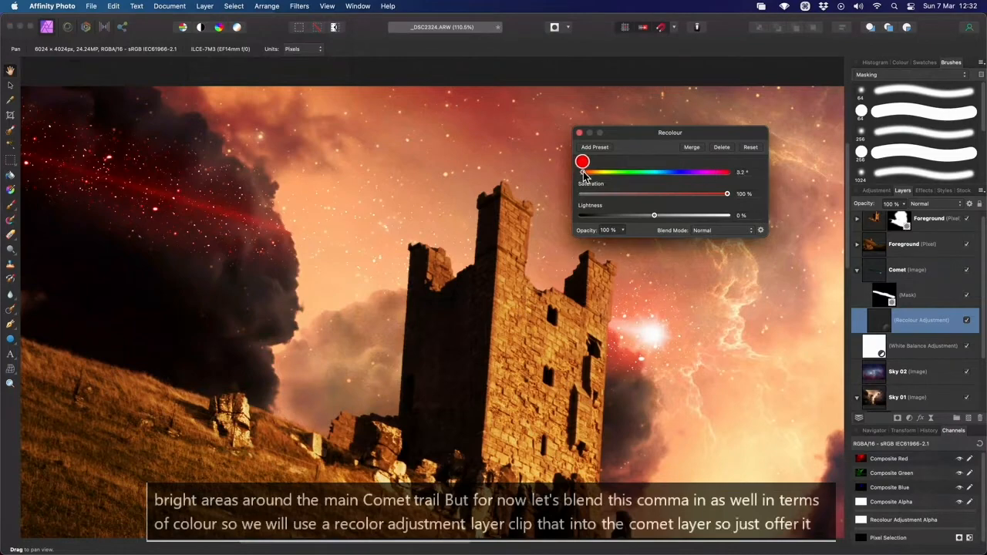
pyautogui.moveTo(630, 144); pyautogui.dragTo(616, 133)
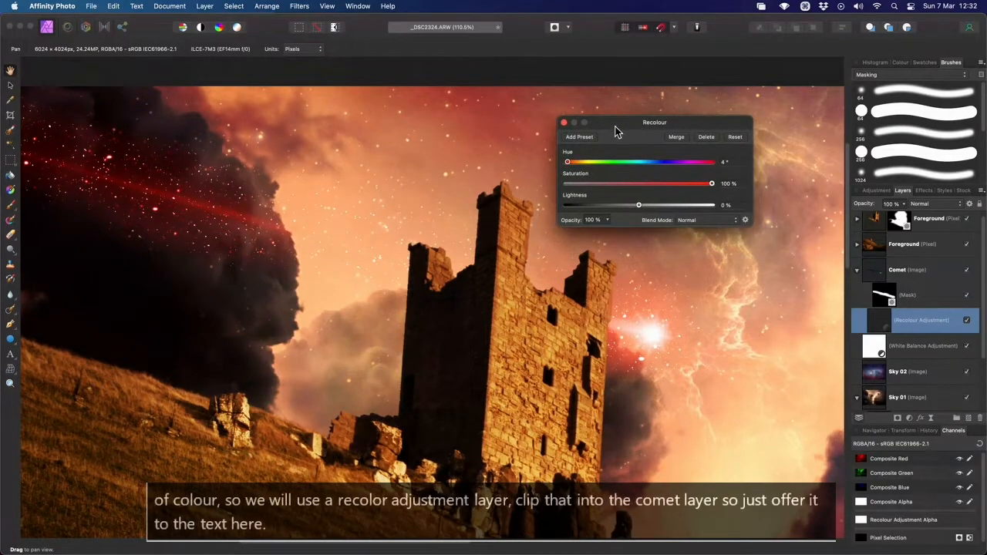
pyautogui.click(565, 124)
# Add a Brightness / Contrast adjustment to the comet with brightness 25% and contrast 100%.
pyautogui.scroll(1, 663, 371)
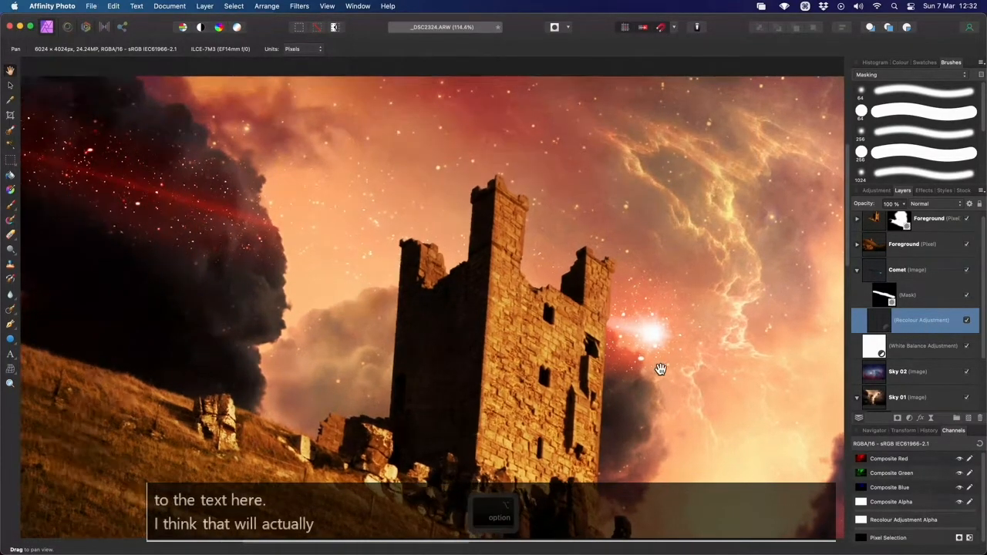
pyautogui.moveTo(661, 370); pyautogui.dragTo(569, 351)
pyautogui.scroll(5, 569, 351)
pyautogui.click(205, 6)
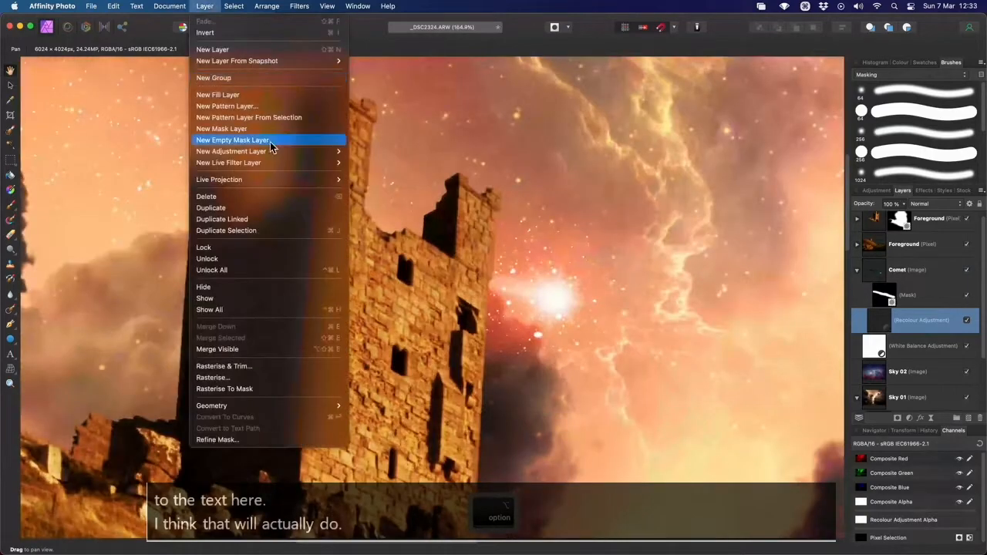
pyautogui.moveTo(262, 151)
pyautogui.click(412, 189)
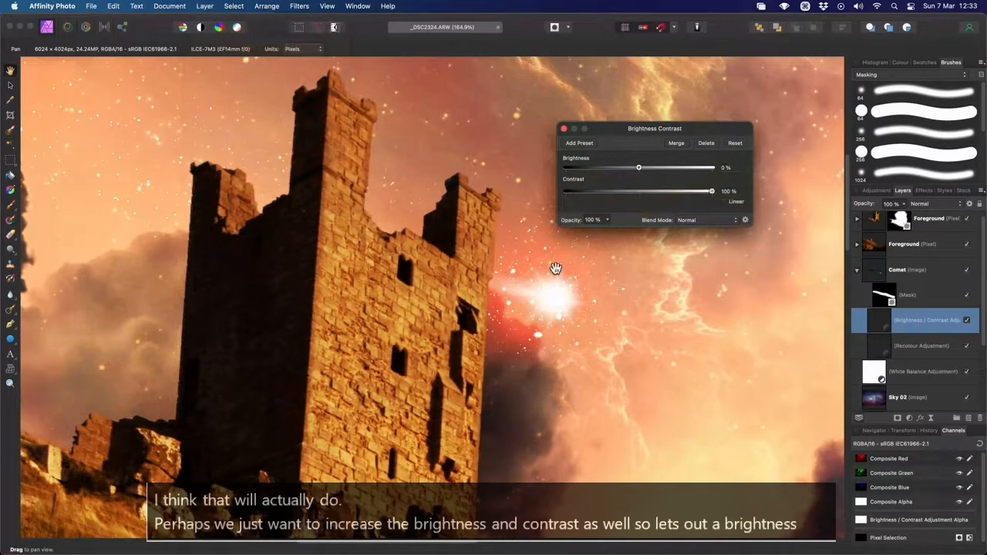
pyautogui.moveTo(637, 169); pyautogui.dragTo(659, 175)
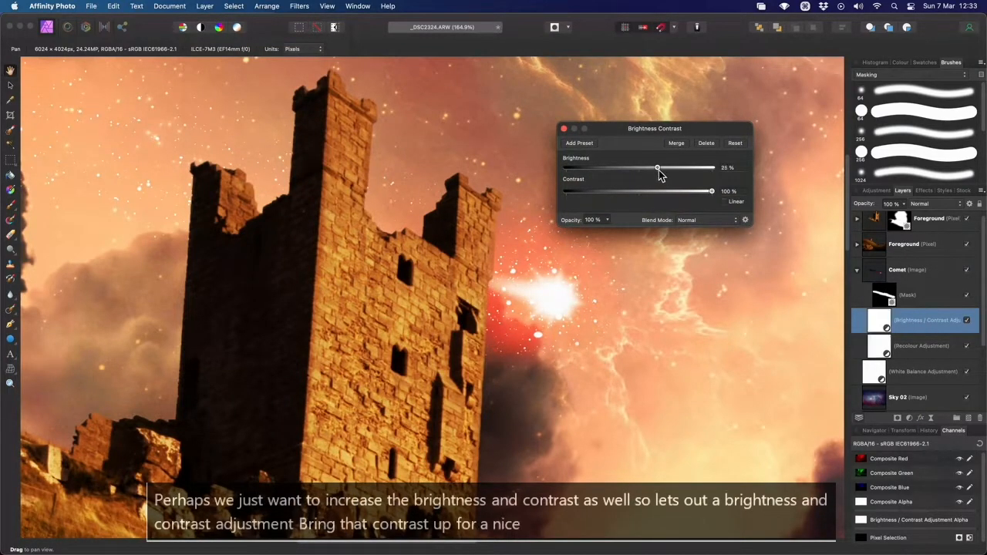
pyautogui.click(564, 129)
# Paint black on the Comet layer's mask with the soft 447.3 px brush to remove excess stars above and below the trail.
pyautogui.scroll(-5, 487, 299)
pyautogui.scroll(3, 343, 282)
pyautogui.moveTo(344, 265); pyautogui.dragTo(424, 288)
pyautogui.click(886, 293)
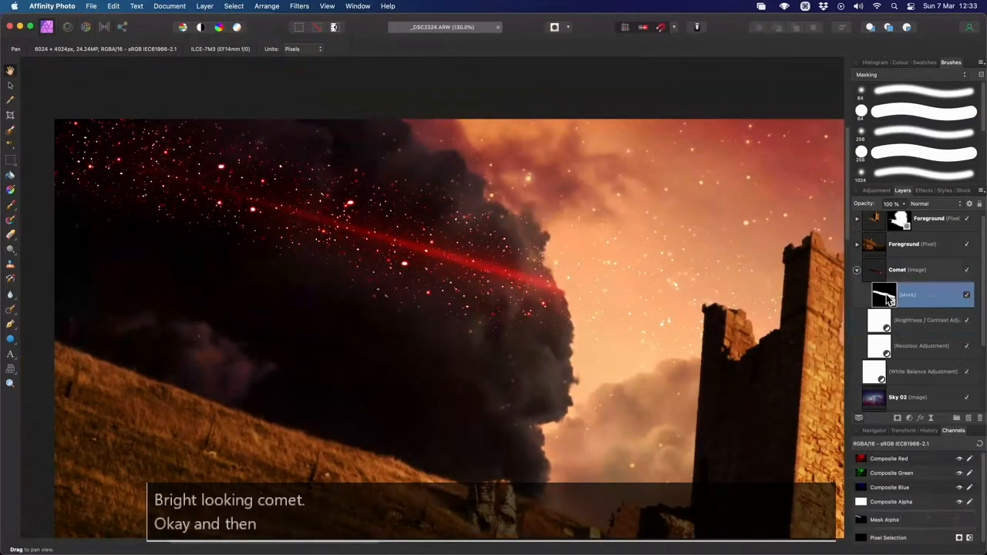
pyautogui.press('b')
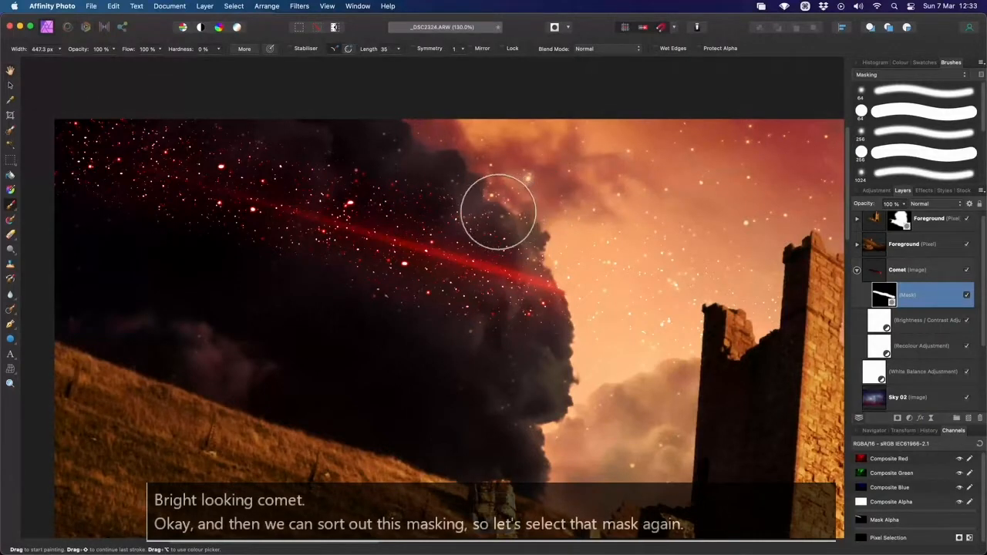
pyautogui.press('x')
pyautogui.click(900, 62)
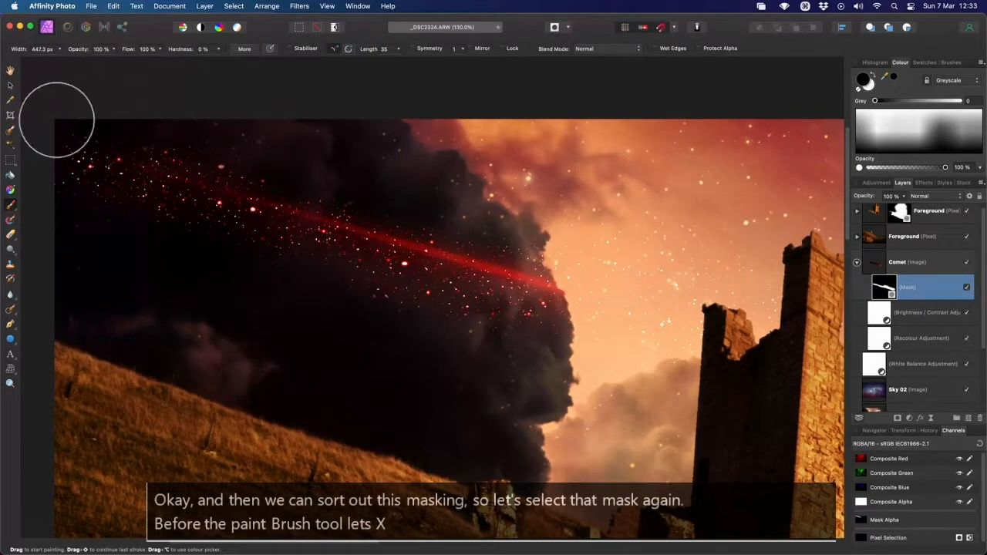
pyautogui.press('space')
pyautogui.moveTo(643, 375); pyautogui.dragTo(511, 345)
pyautogui.press('space')
pyautogui.moveTo(246, 237); pyautogui.dragTo(436, 299)
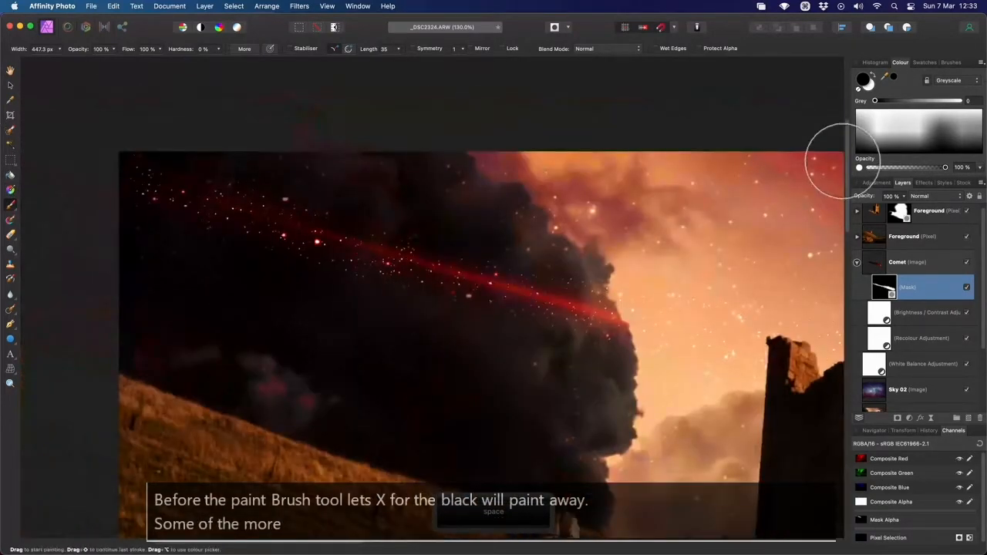
# Choose the first textured 128 px brush in the Masking set and enlarge it to 241.3 px.
pyautogui.click(945, 64)
pyautogui.scroll(3, 910, 131)
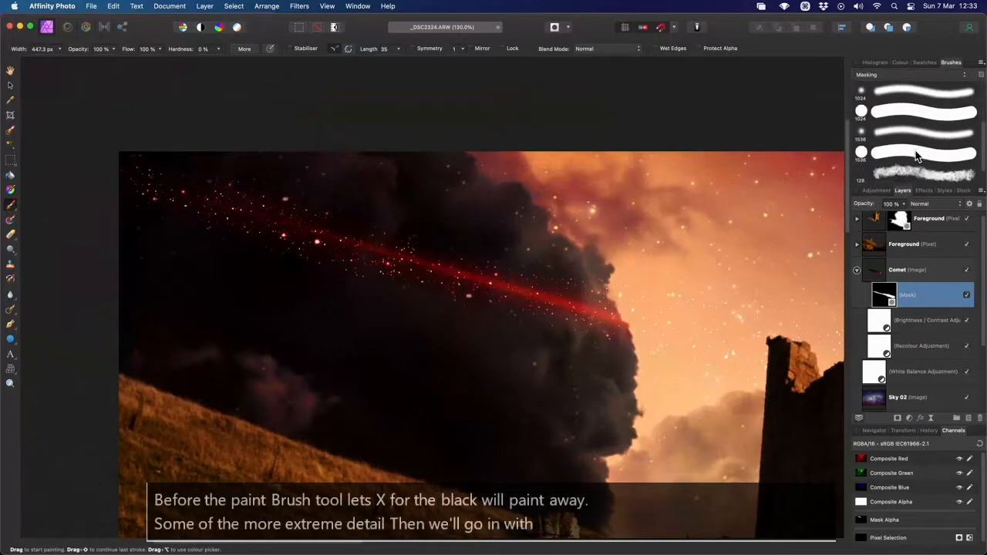
pyautogui.click(894, 151)
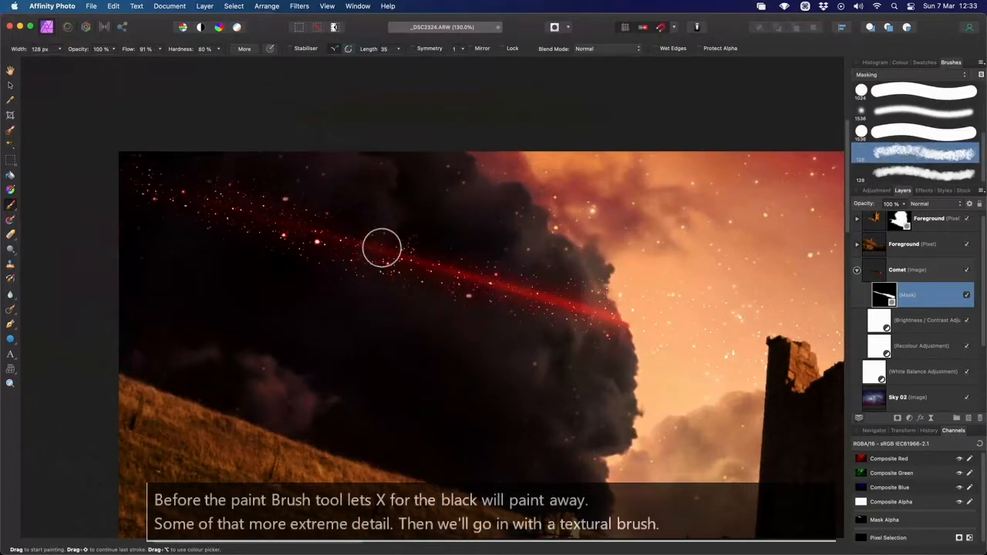
pyautogui.moveTo(392, 248); pyautogui.dragTo(410, 248)
# Try to paint away the far end of the comet's trail with the textured brush at full opacity.
pyautogui.moveTo(348, 240)
pyautogui.mouseDown()
pyautogui.moveTo(281, 230)
pyautogui.moveTo(342, 245)
pyautogui.moveTo(180, 189)
pyautogui.mouseUp()
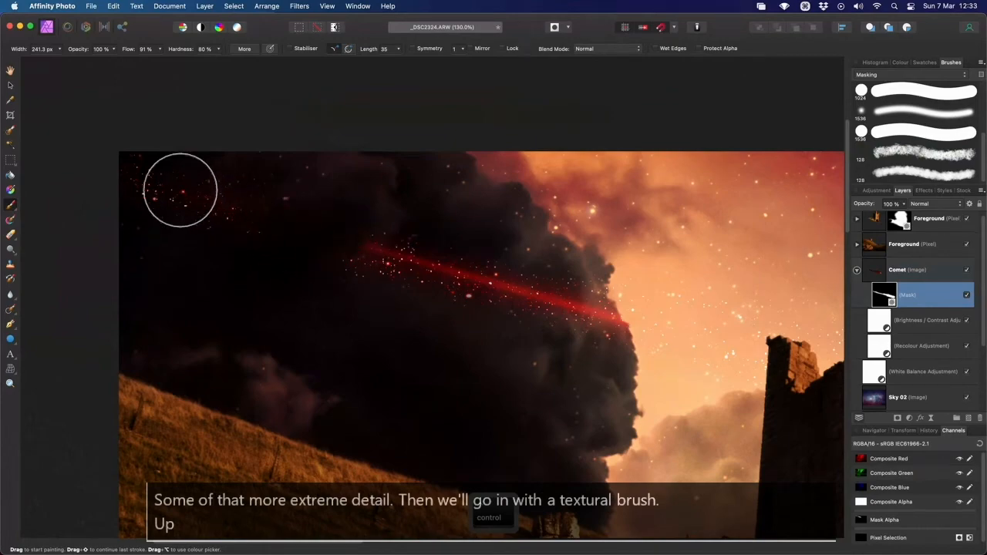
pyautogui.press('super+z')
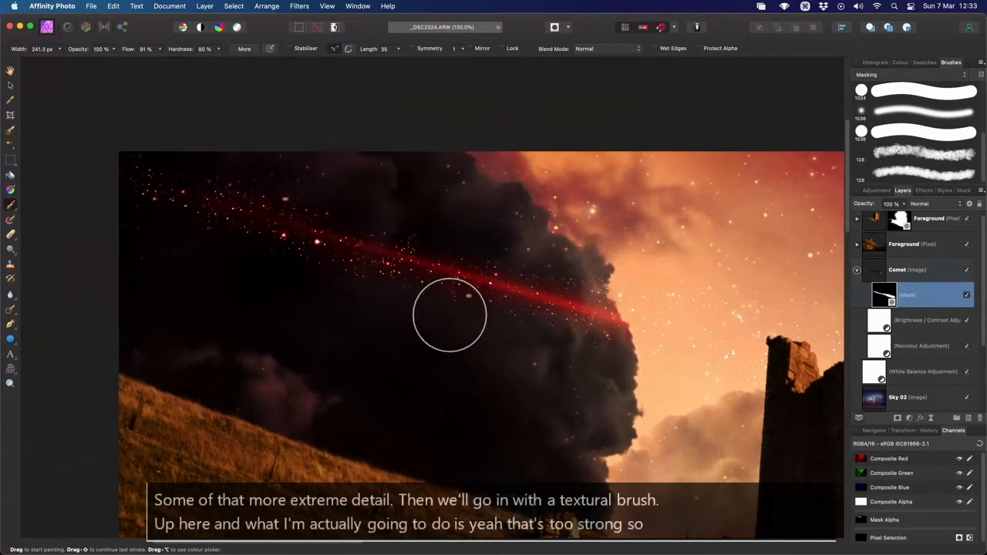
# Reduce the textured brush to 20% opacity and 144.9 px and gradually fade the far end of the comet's trail on the mask.
pyautogui.click(99, 51)
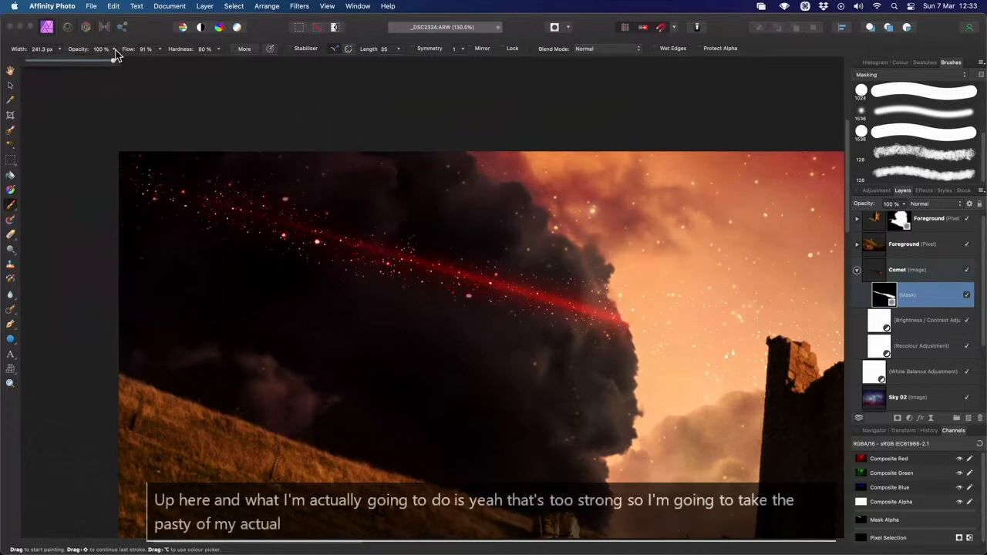
pyautogui.moveTo(116, 61); pyautogui.dragTo(43, 62)
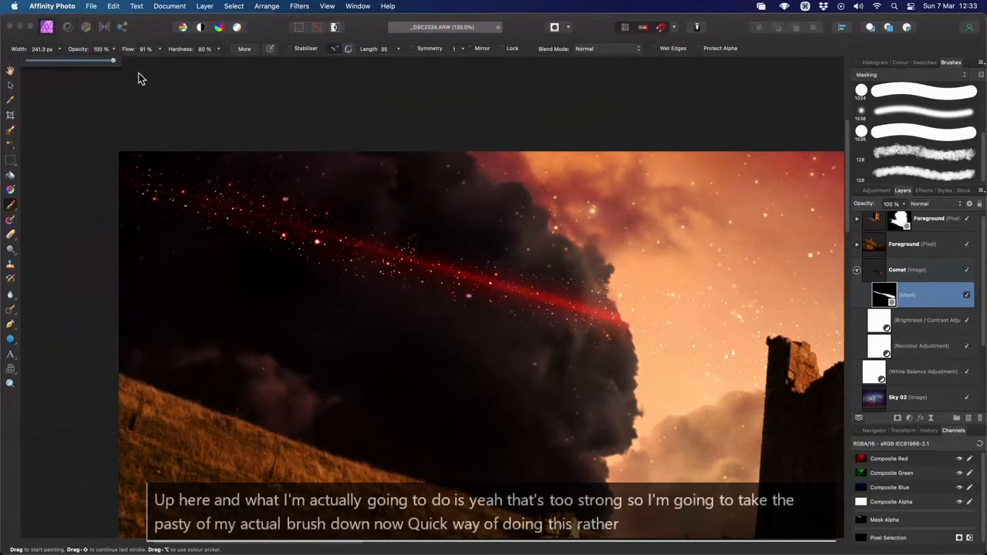
pyautogui.click(144, 76)
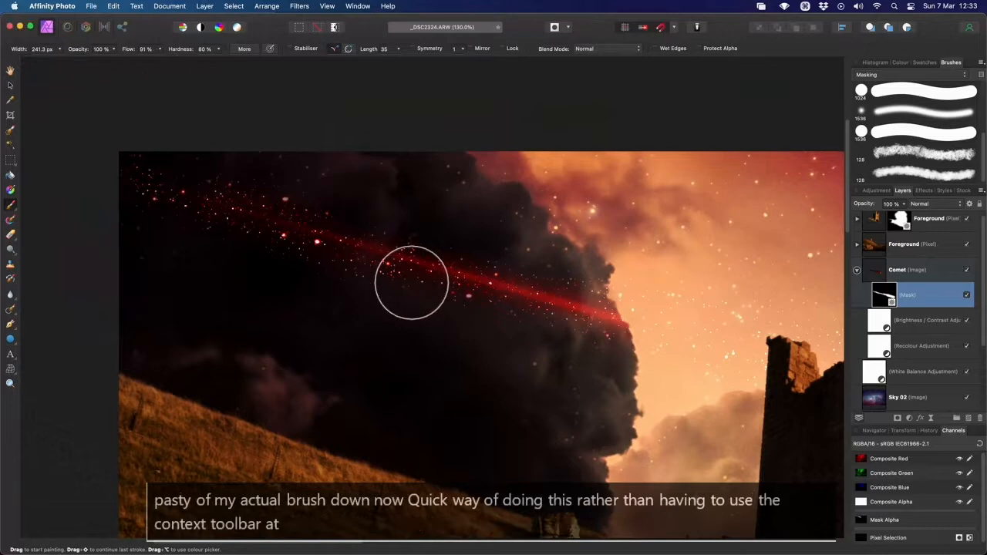
pyautogui.moveTo(408, 280); pyautogui.dragTo(384, 273)
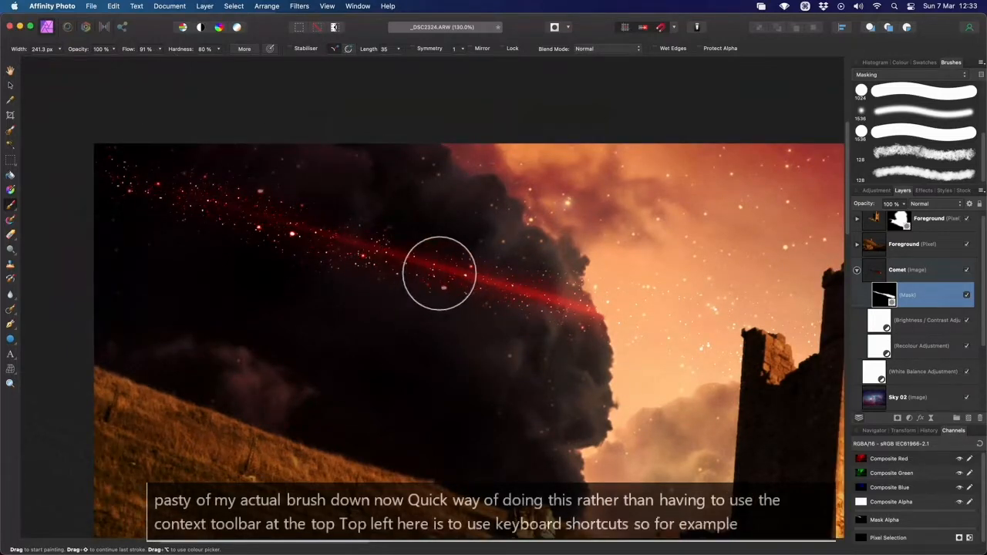
pyautogui.press('2')
pyautogui.press('[')
pyautogui.press('[')
pyautogui.press('[')
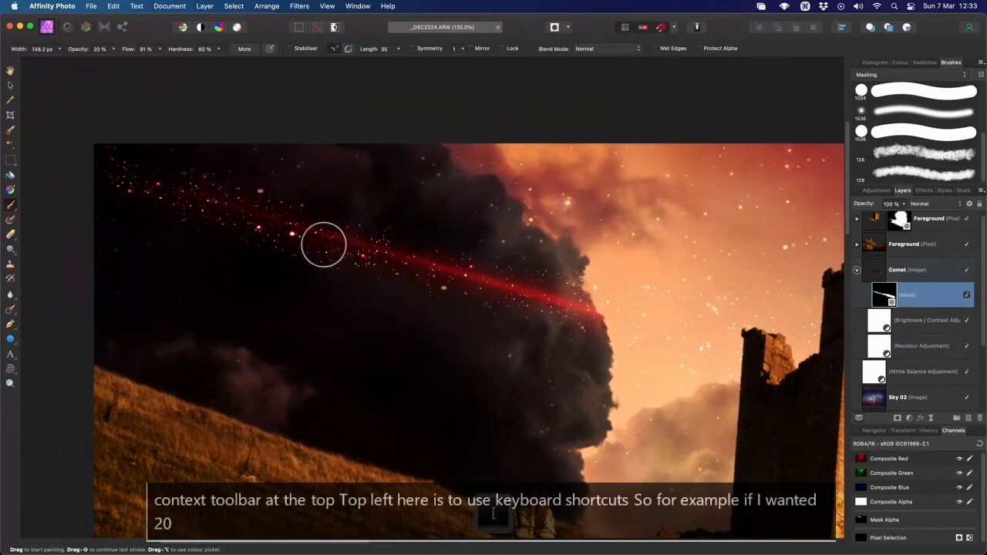
pyautogui.press(']')
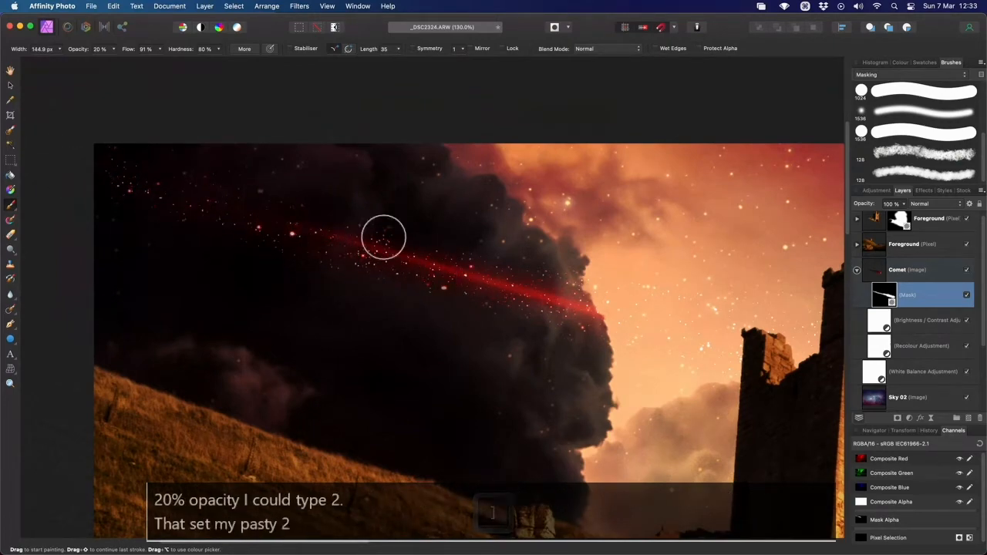
pyautogui.press('space')
pyautogui.moveTo(449, 311); pyautogui.dragTo(411, 291)
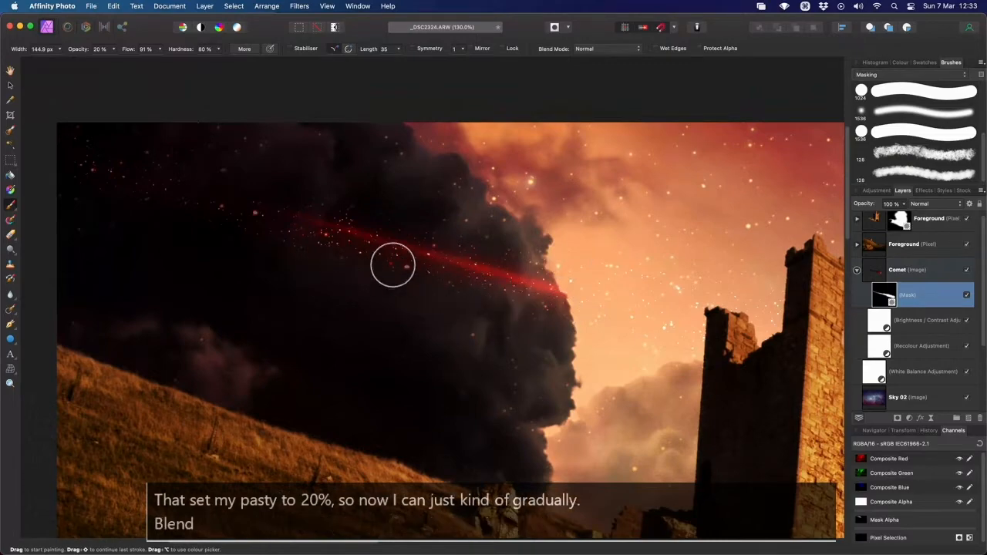
# Examine how the faded trail and the comet blend across the clouds, the castle and the sky.
pyautogui.press('space')
pyautogui.moveTo(714, 384); pyautogui.dragTo(553, 337)
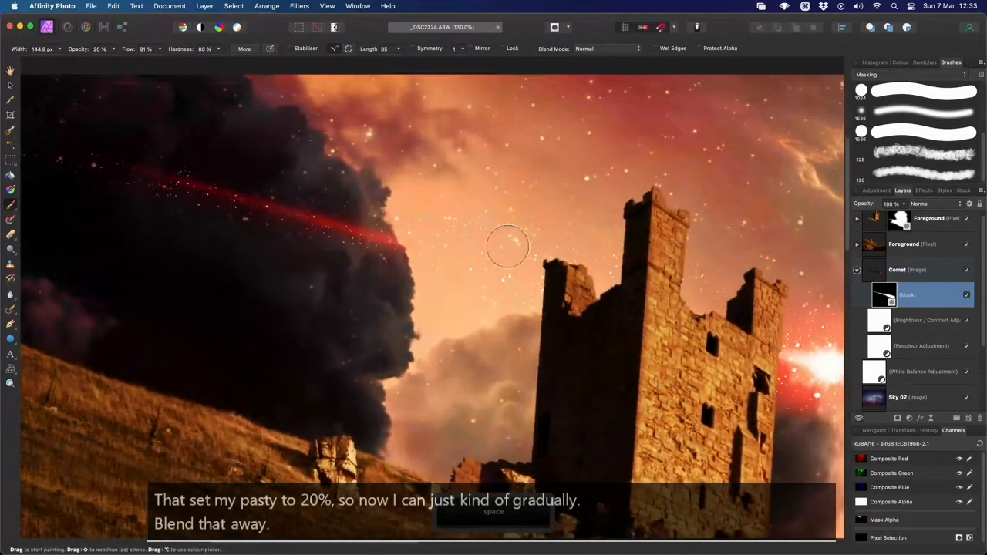
pyautogui.press('space')
pyautogui.moveTo(666, 278); pyautogui.dragTo(411, 193)
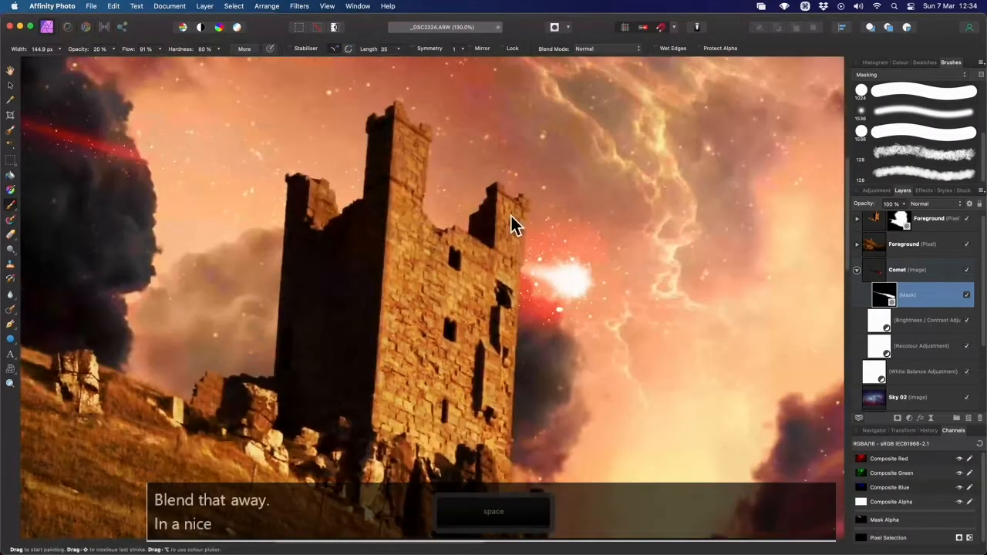
pyautogui.moveTo(318, 227); pyautogui.dragTo(635, 341)
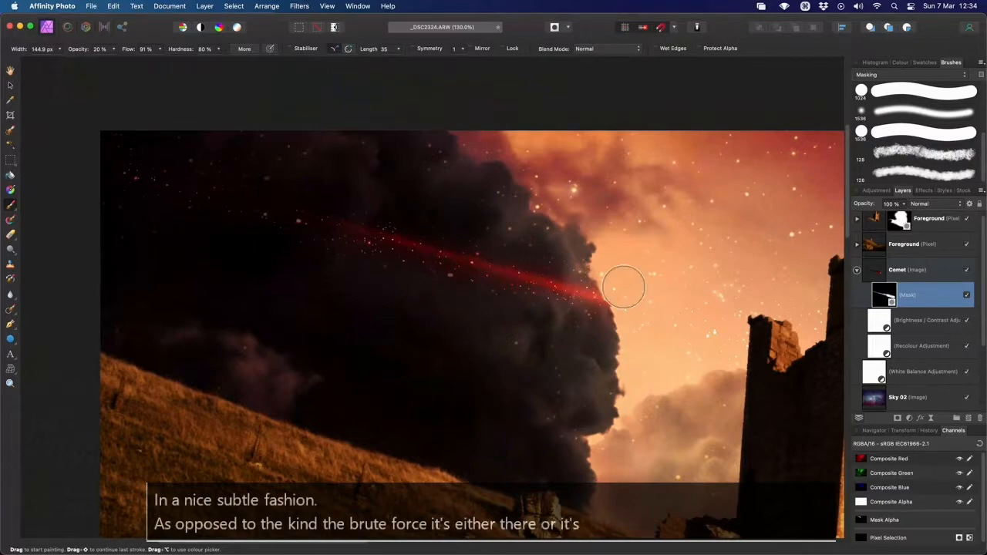
pyautogui.scroll(-4, 586, 339)
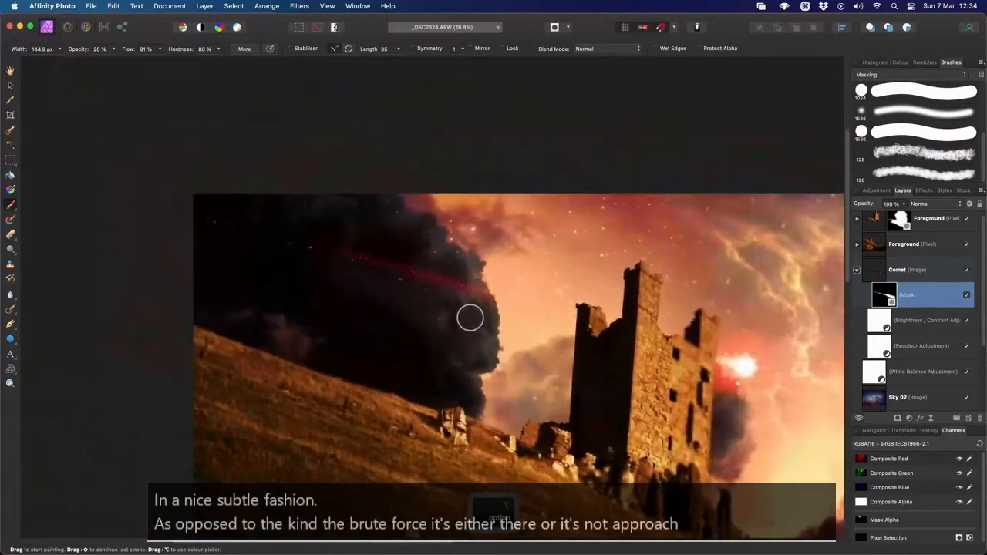
pyautogui.scroll(2, 414, 320)
pyautogui.press('h')
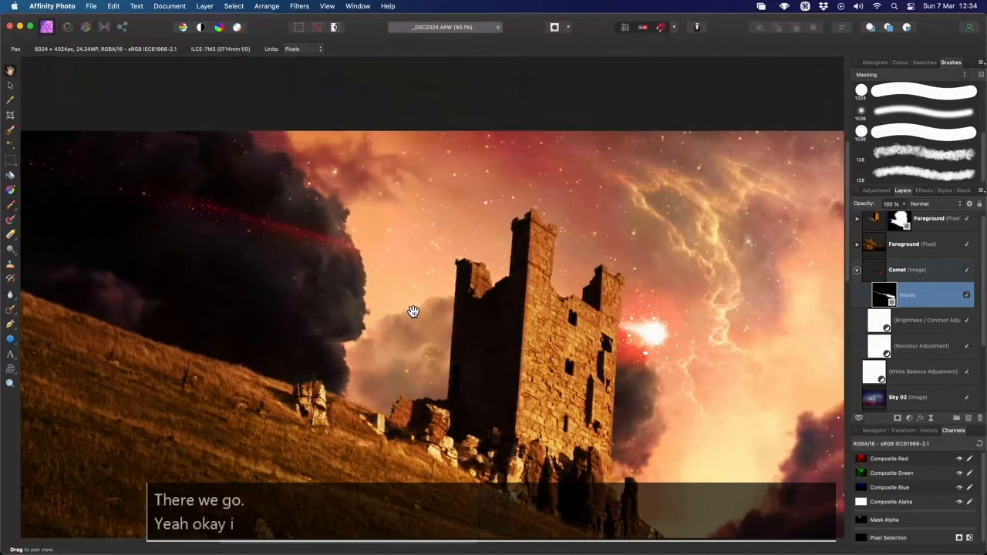
# Duplicate the Comet layer and move the copy above the original comet, beside the tower.
pyautogui.click(944, 269)
pyautogui.moveTo(627, 332); pyautogui.dragTo(490, 290)
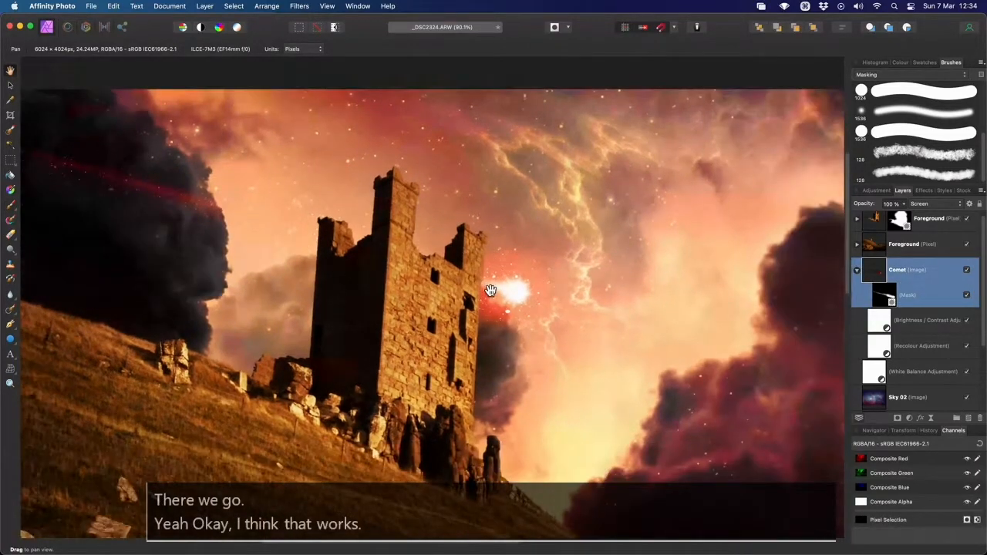
pyautogui.scroll(-1, 439, 326)
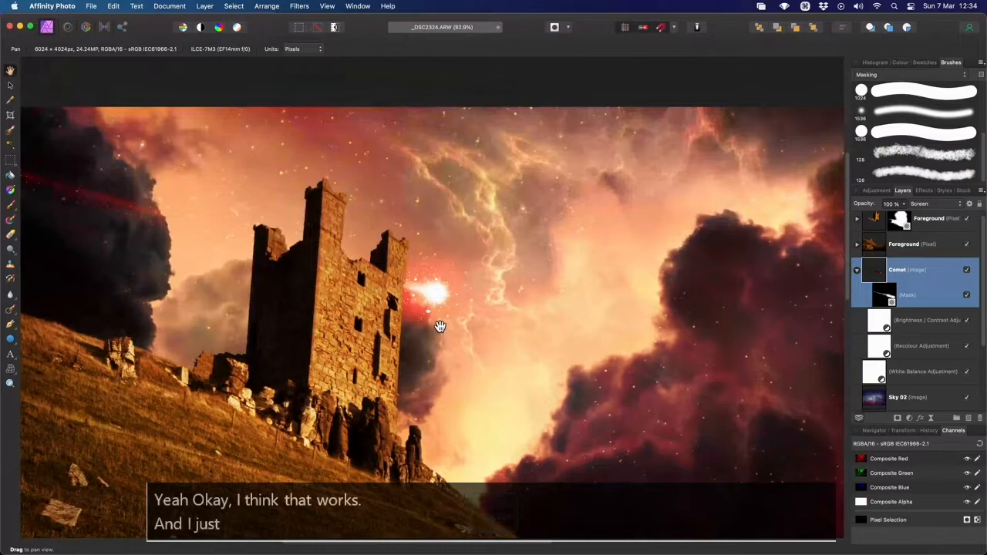
pyautogui.press('super')
pyautogui.press('super+j')
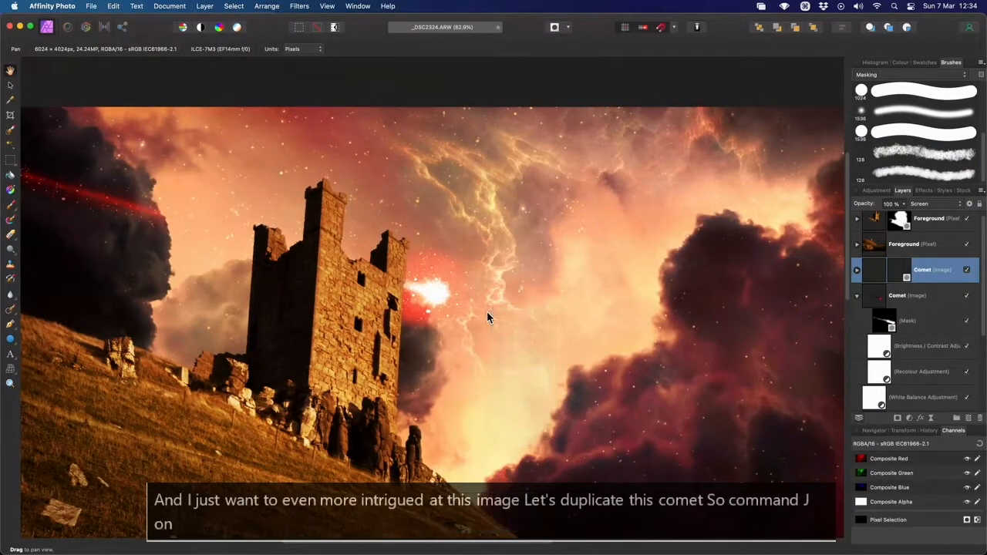
pyautogui.press('v')
pyautogui.moveTo(457, 323); pyautogui.dragTo(431, 261)
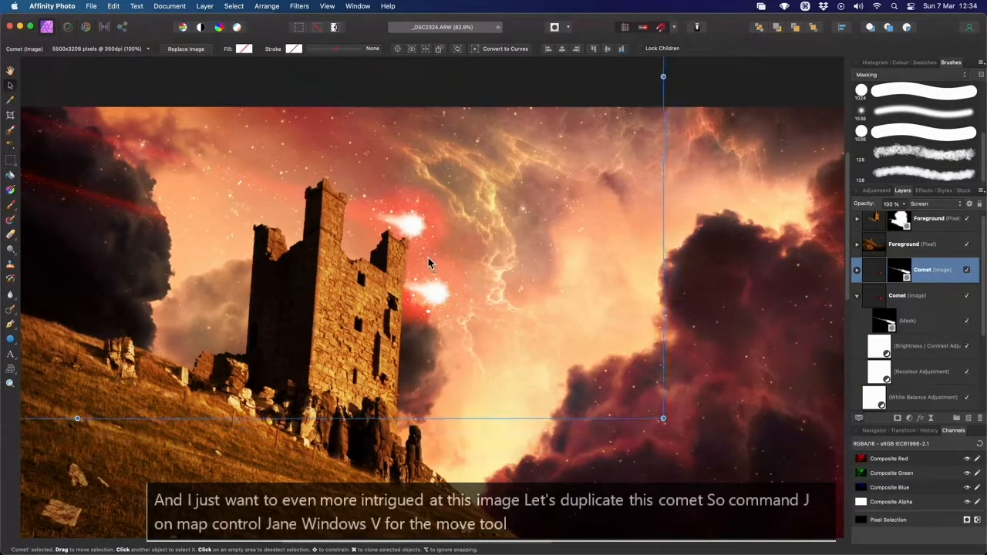
# Scale the duplicated comet down to 78% and position it just above the castle's smaller turret.
pyautogui.scroll(3, 447, 268)
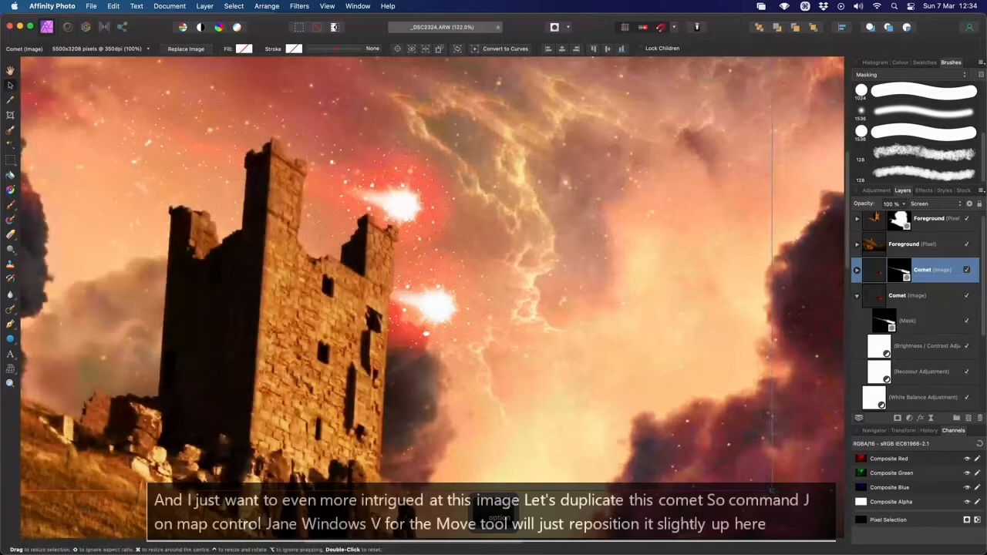
pyautogui.moveTo(770, 488); pyautogui.dragTo(579, 377)
pyautogui.moveTo(449, 205); pyautogui.dragTo(527, 246)
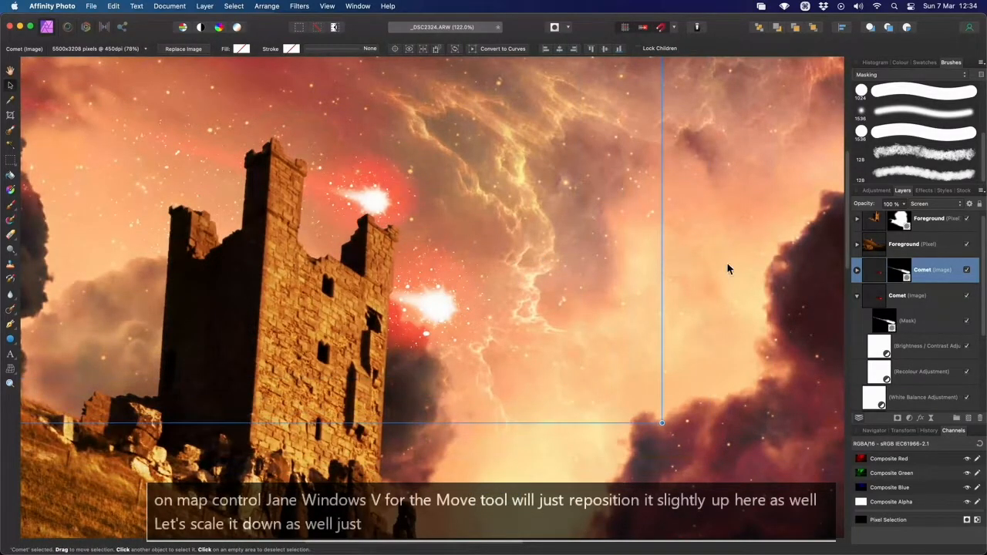
# Set the hue of the duplicated comet's Recolour adjustment to 14.7° for a more orange tone.
pyautogui.click(856, 271)
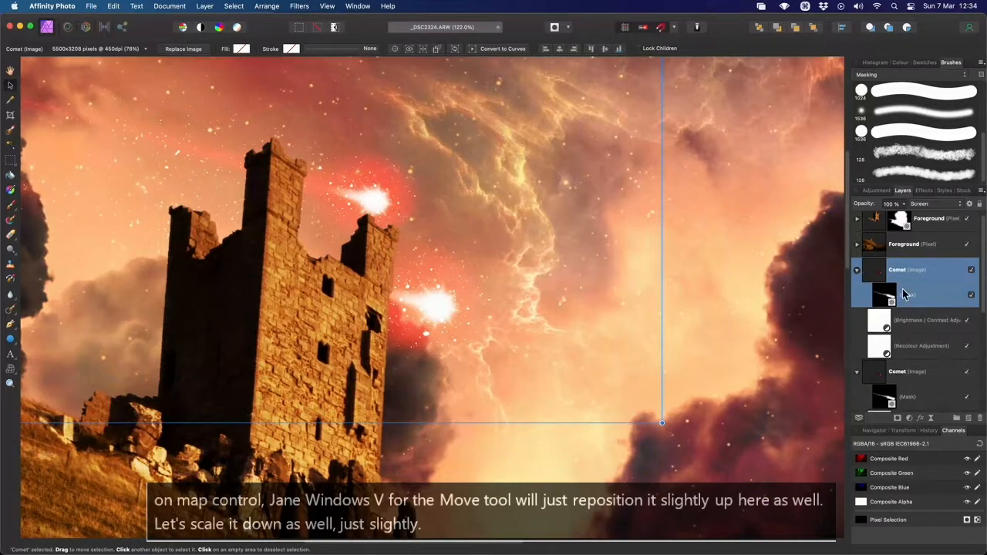
pyautogui.doubleClick(882, 351)
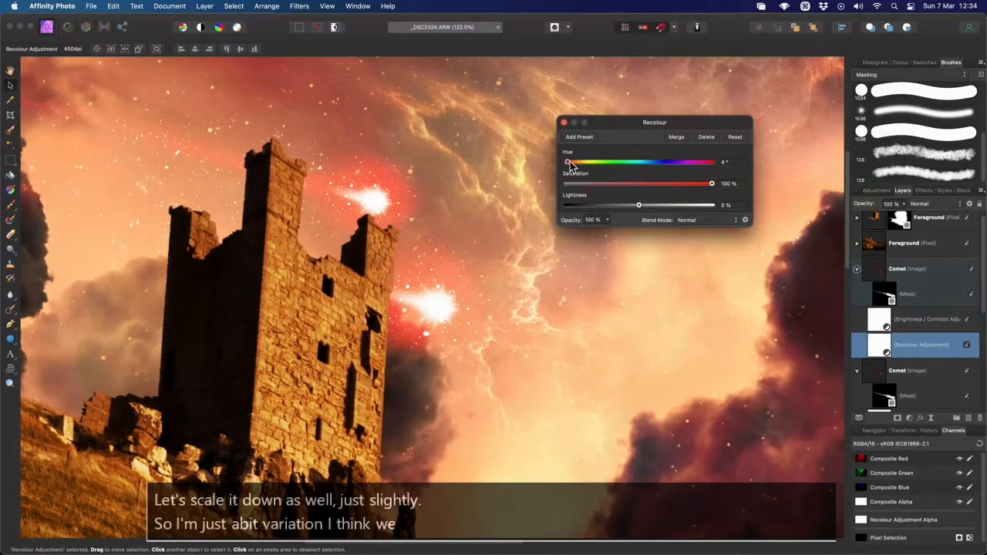
pyautogui.moveTo(572, 164); pyautogui.dragTo(572, 164)
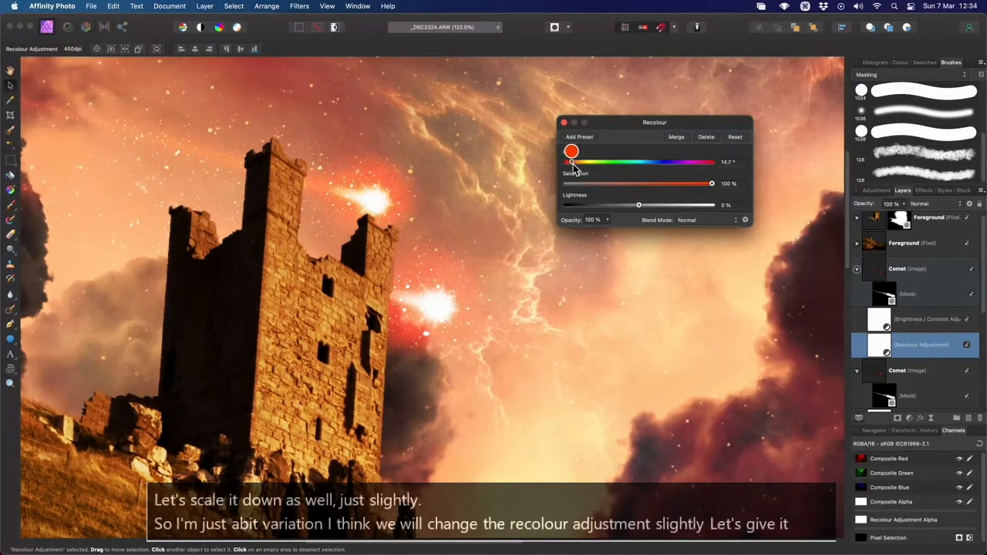
pyautogui.click(563, 123)
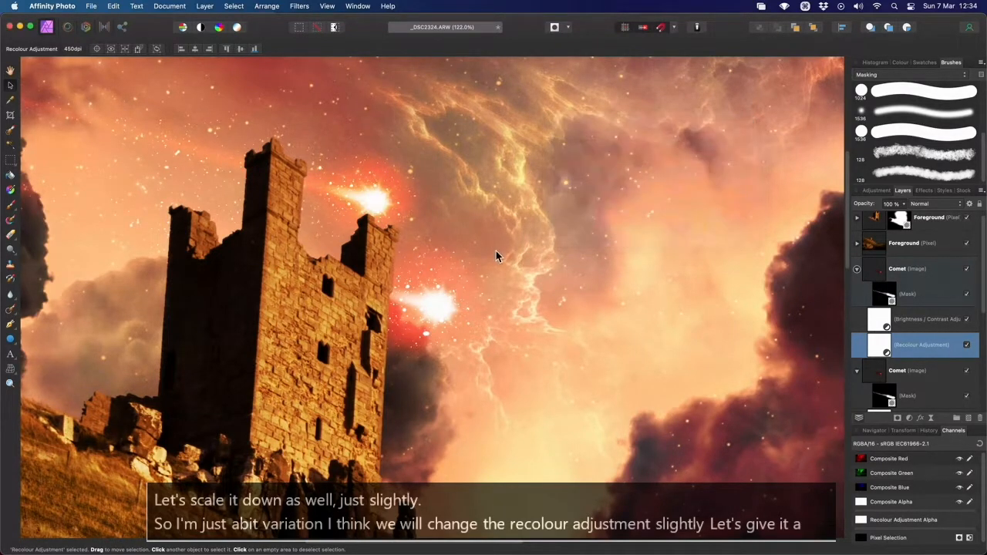
# Check both comets against the whole composite and collapse the two Comet layers in the layer stack.
pyautogui.moveTo(496, 250); pyautogui.dragTo(512, 277)
pyautogui.press('h')
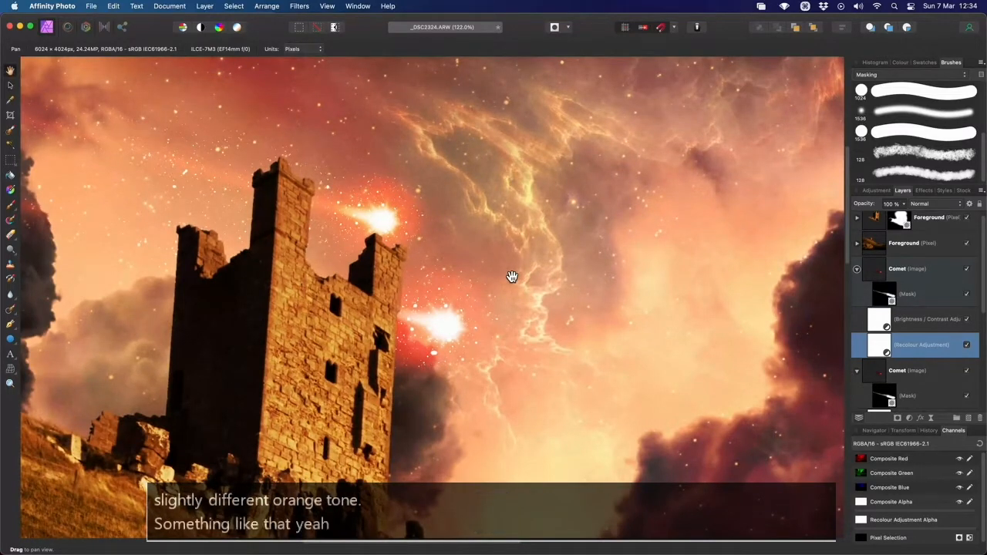
pyautogui.scroll(-6, 512, 276)
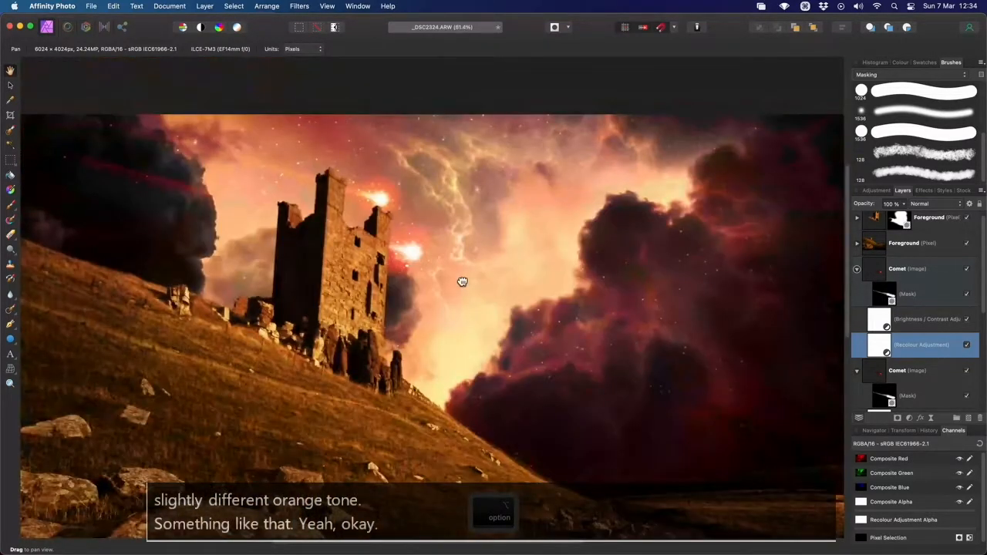
pyautogui.moveTo(460, 282); pyautogui.dragTo(498, 313)
pyautogui.scroll(2, 428, 269)
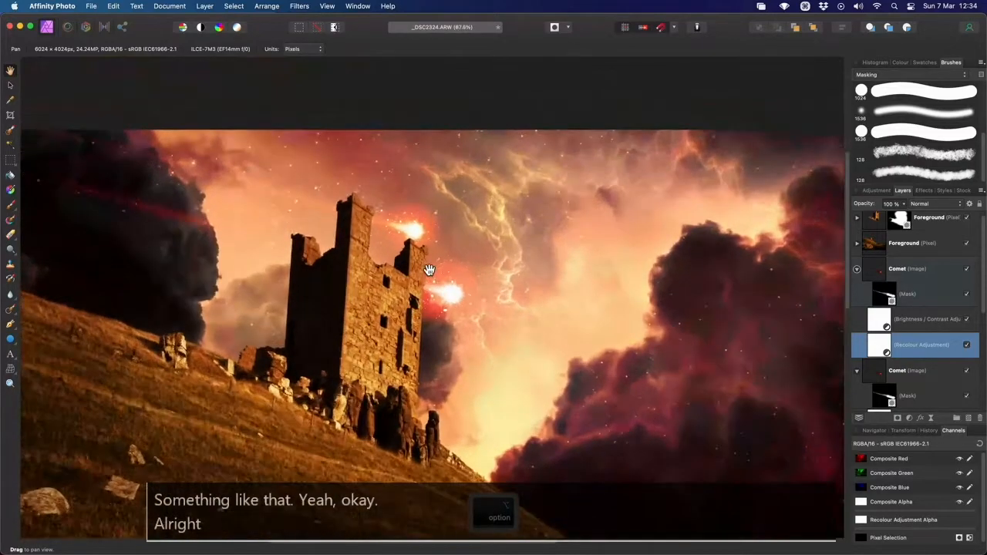
pyautogui.scroll(5, 429, 269)
pyautogui.click(856, 269)
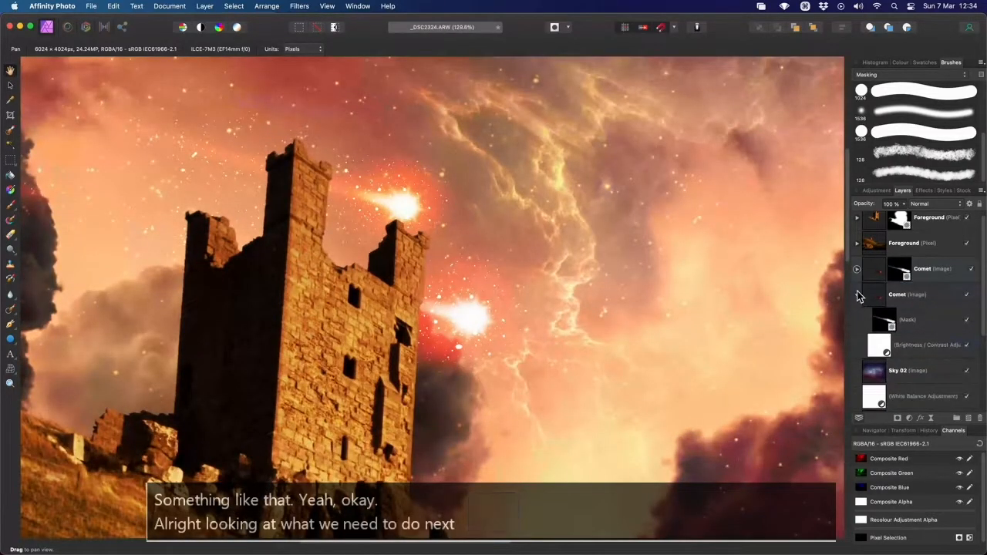
pyautogui.click(857, 295)
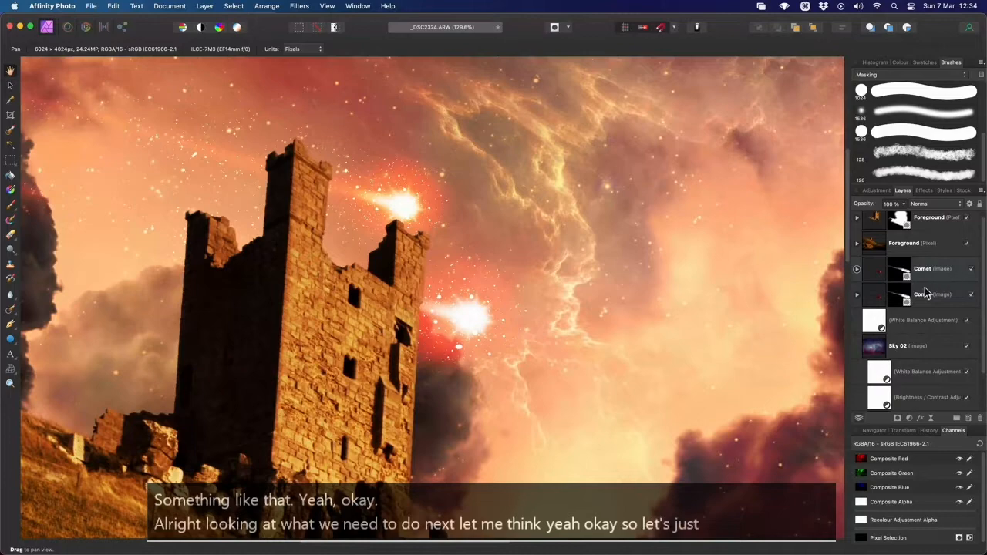
# Draw a white ellipse from its centre around the two comet heads, directly above the White Balance adjustment beneath the Comet layers.
pyautogui.click(927, 313)
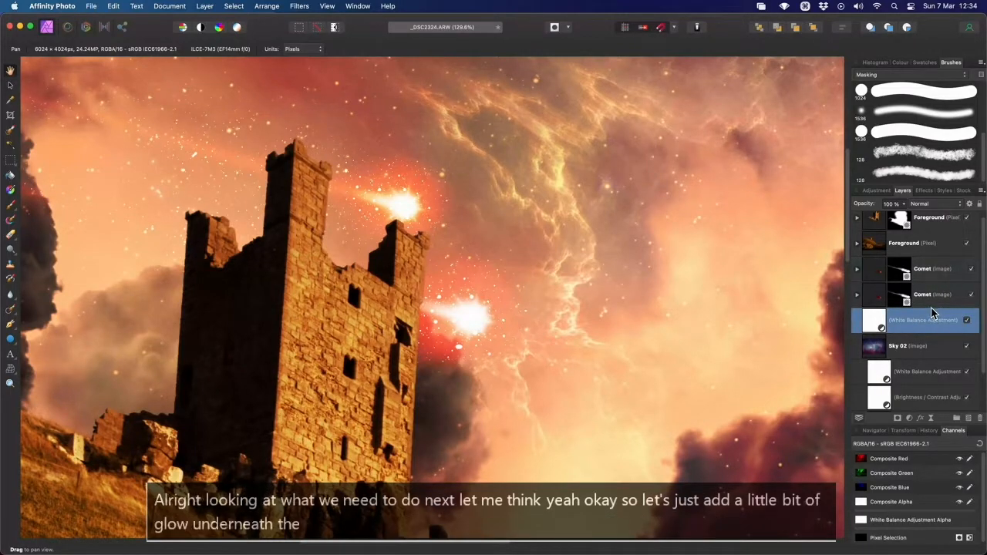
pyautogui.click(11, 344)
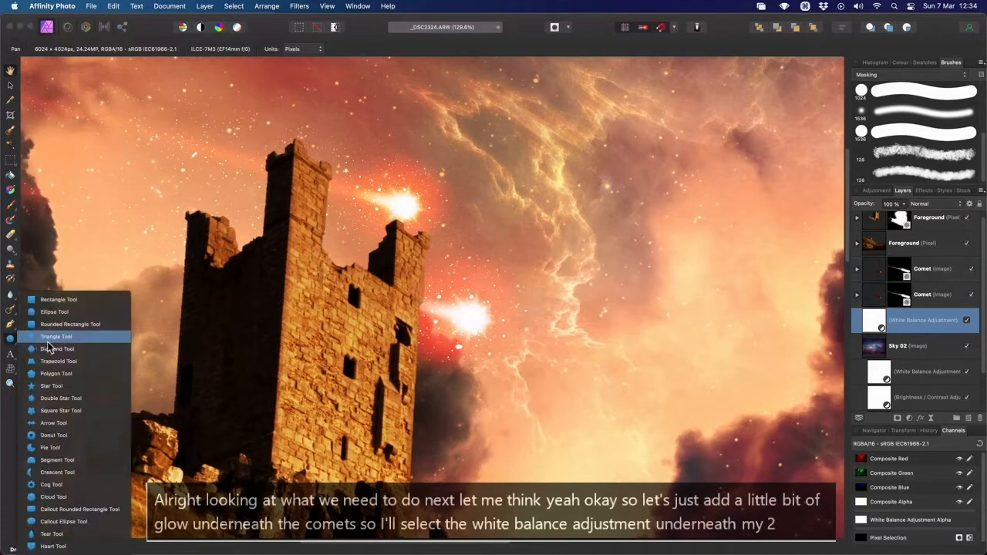
pyautogui.click(83, 313)
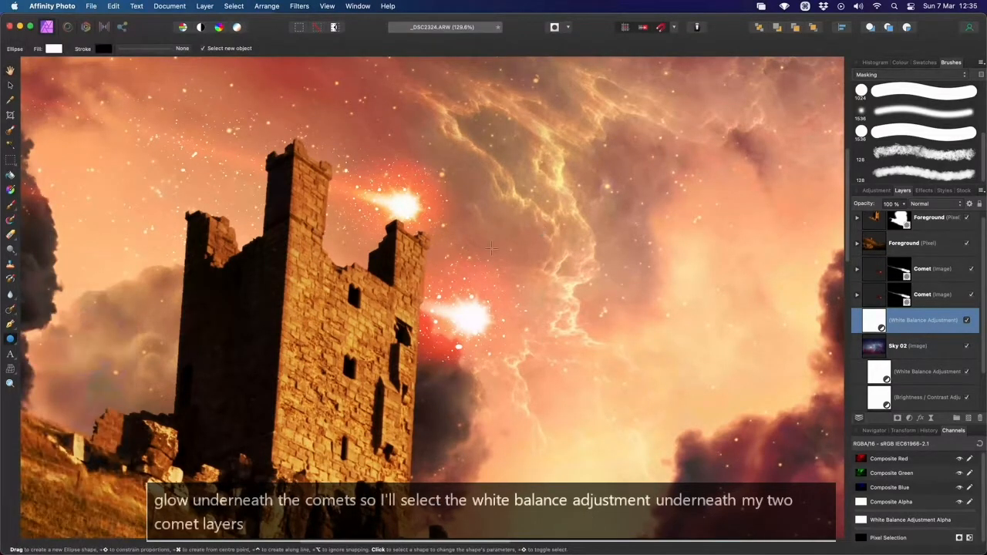
pyautogui.moveTo(432, 261); pyautogui.dragTo(503, 347)
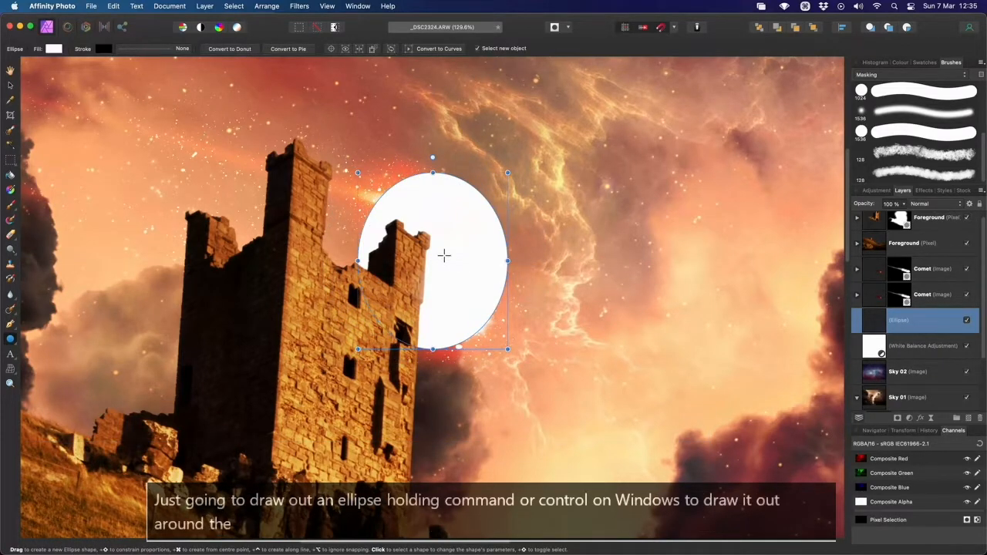
# Fill the ellipse with an orange tone sampled from the upper comet's glow, RGB 254, 124, 79.
pyautogui.press('v')
pyautogui.scroll(2, 444, 255)
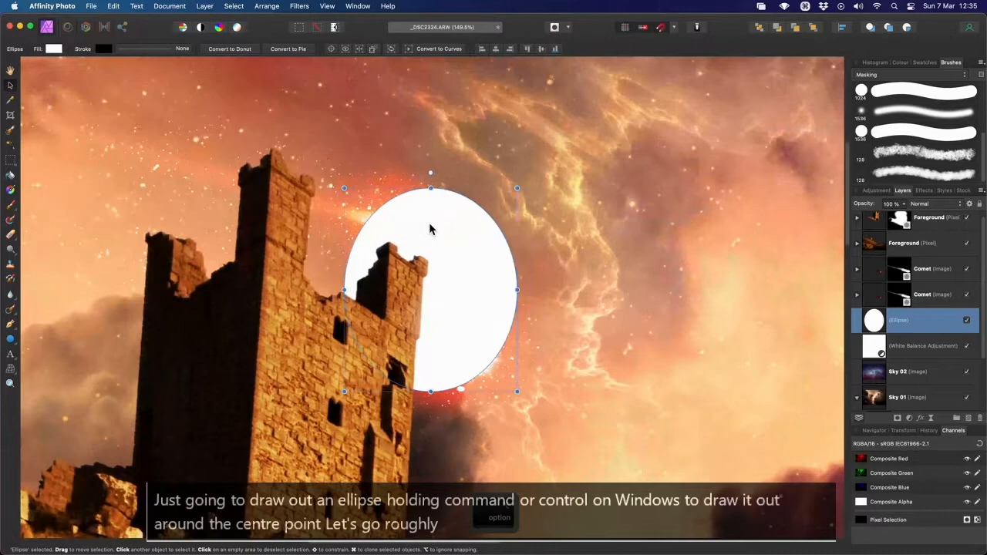
pyautogui.scroll(4, 430, 228)
pyautogui.click(901, 62)
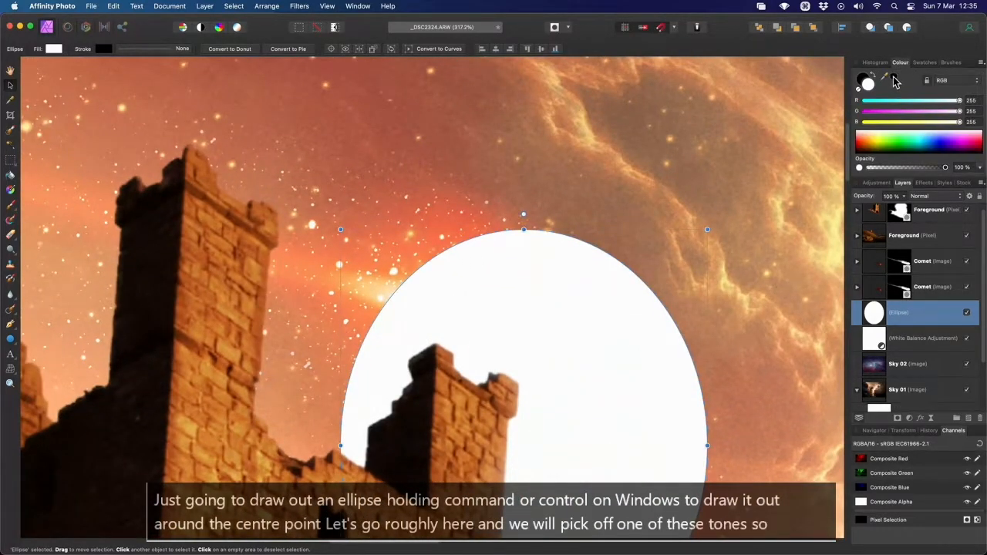
pyautogui.moveTo(893, 78); pyautogui.dragTo(424, 248)
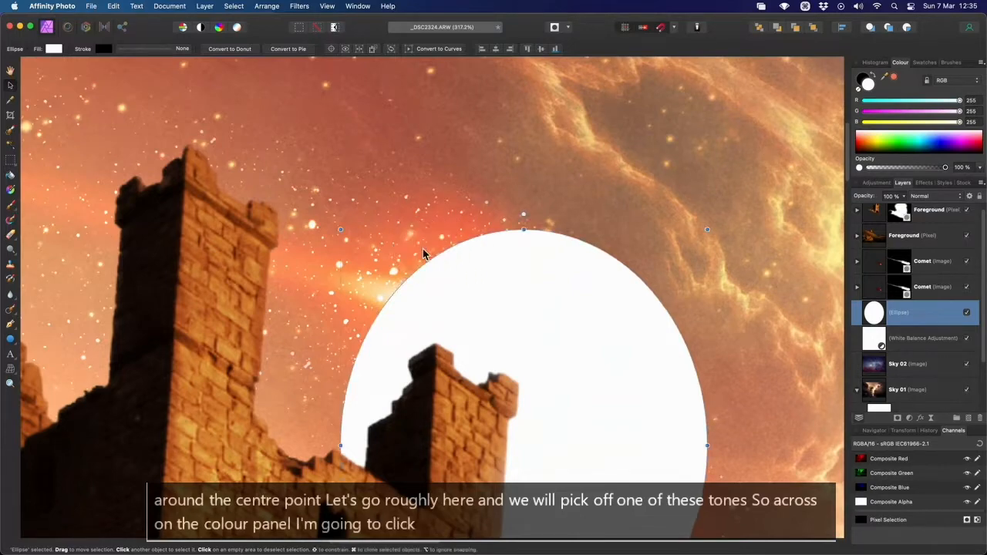
pyautogui.click(893, 78)
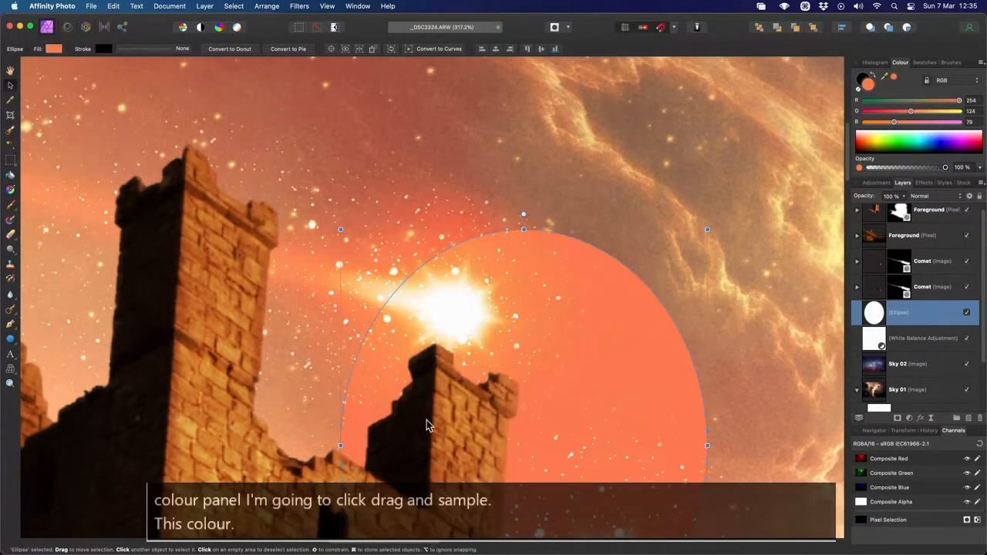
# Apply a 100 px Gaussian Blur effect to the orange ellipse and set its blend mode to Overlay.
pyautogui.scroll(-5, 356, 279)
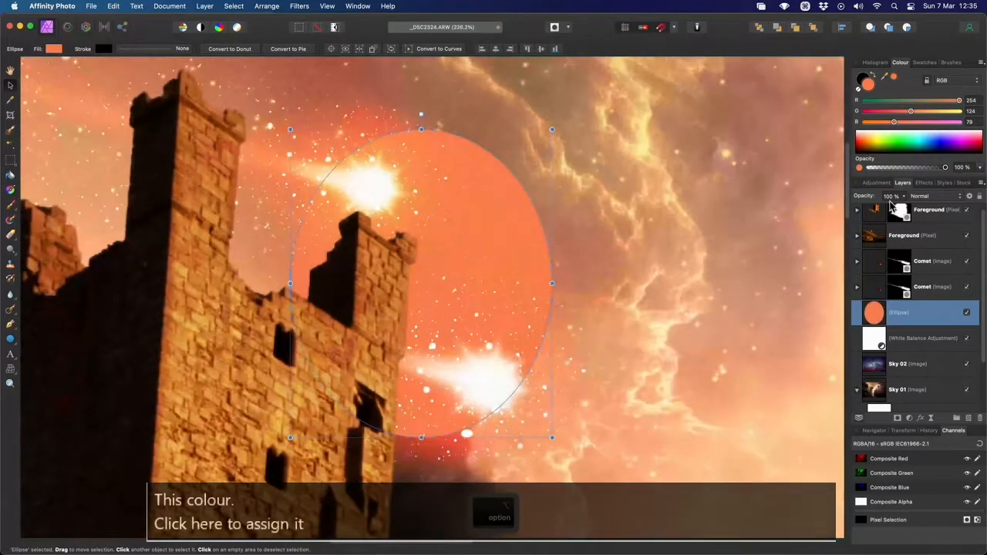
pyautogui.click(923, 183)
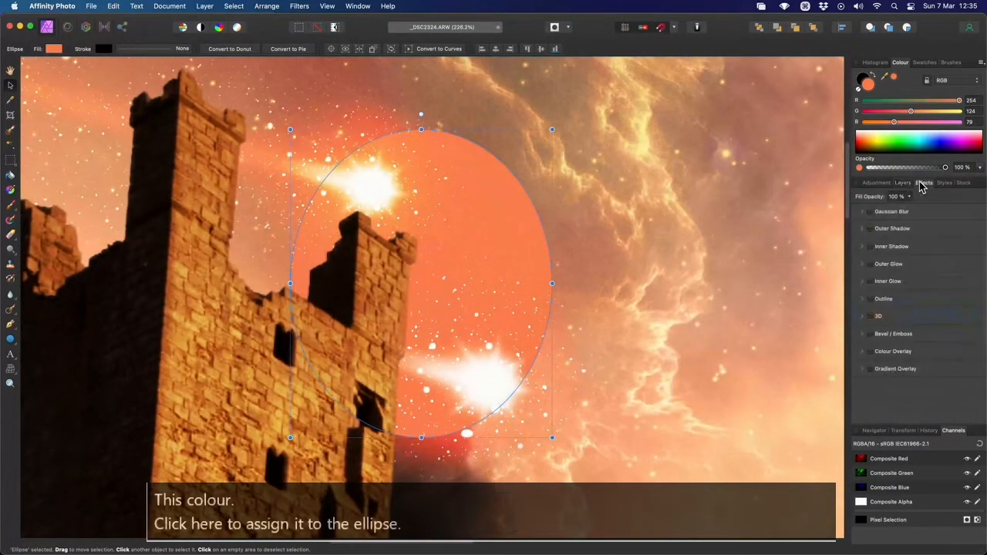
pyautogui.click(878, 211)
pyautogui.moveTo(881, 234); pyautogui.dragTo(959, 247)
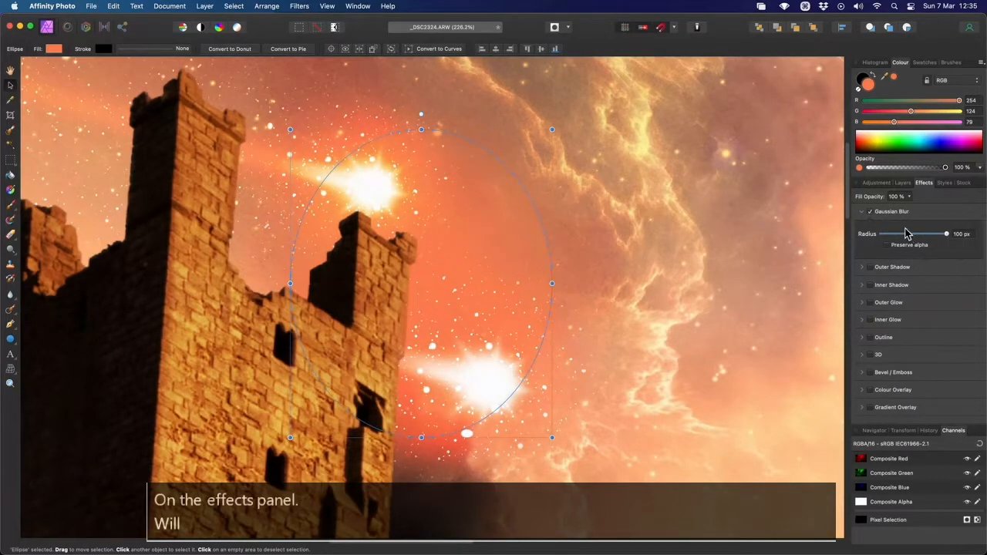
pyautogui.click(901, 183)
pyautogui.click(936, 196)
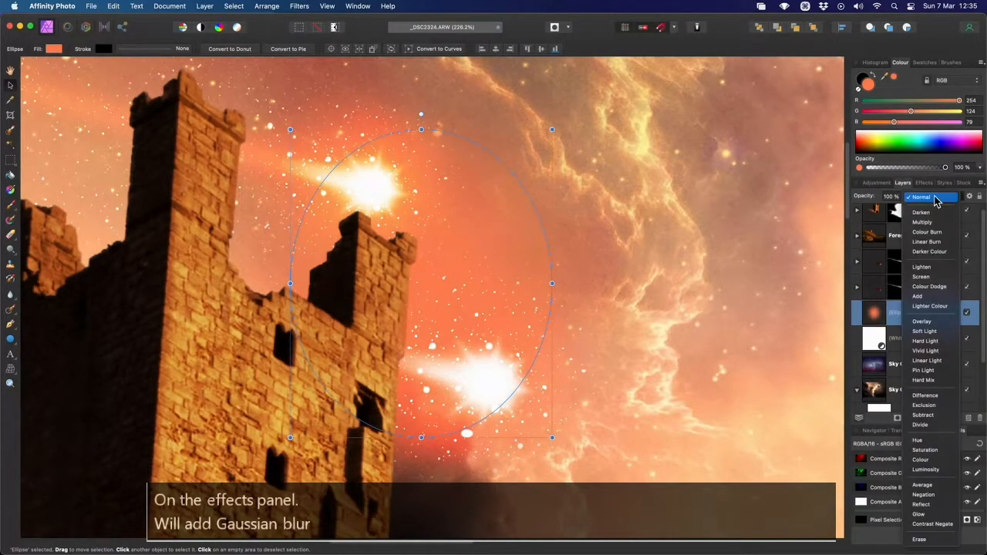
pyautogui.click(936, 322)
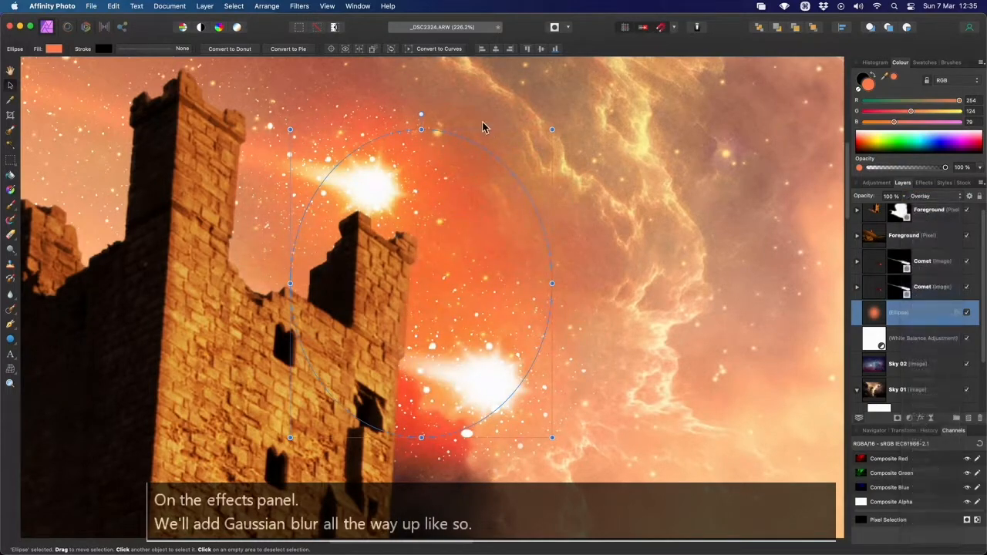
# Rotate the blurred ellipse slightly anticlockwise and shift it down so it follows the diagonal between the two comet heads.
pyautogui.moveTo(421, 113); pyautogui.dragTo(359, 131)
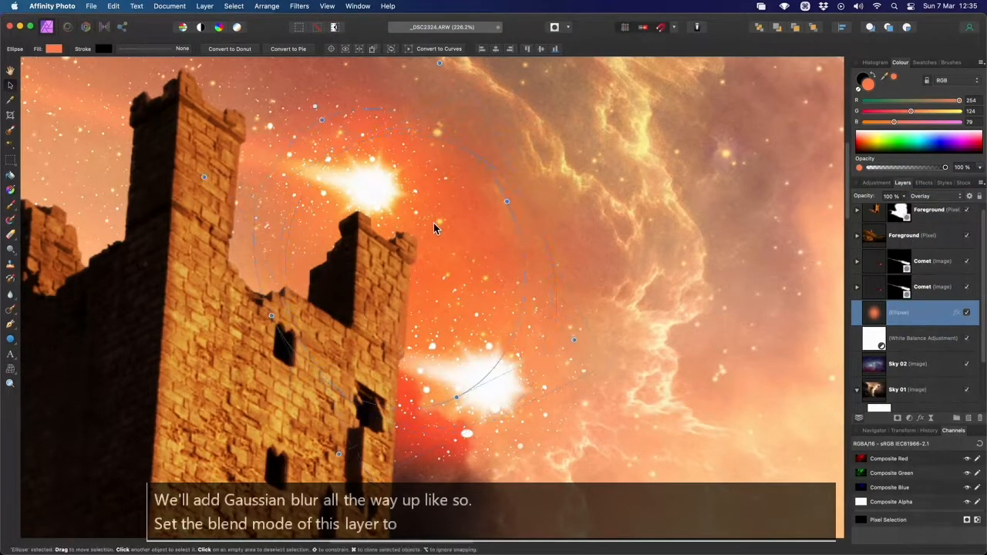
pyautogui.moveTo(496, 427); pyautogui.dragTo(520, 451)
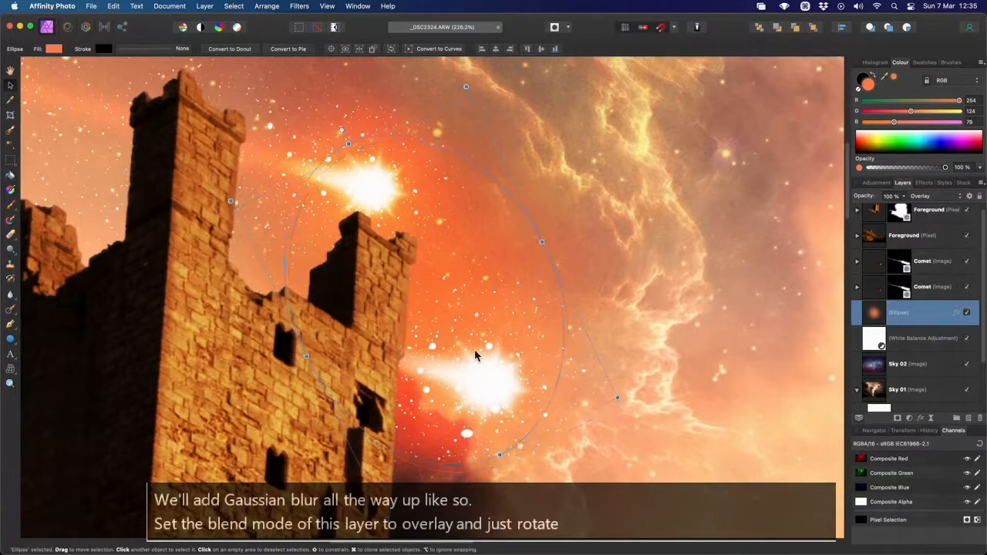
pyautogui.press('h')
pyautogui.scroll(-2, 487, 363)
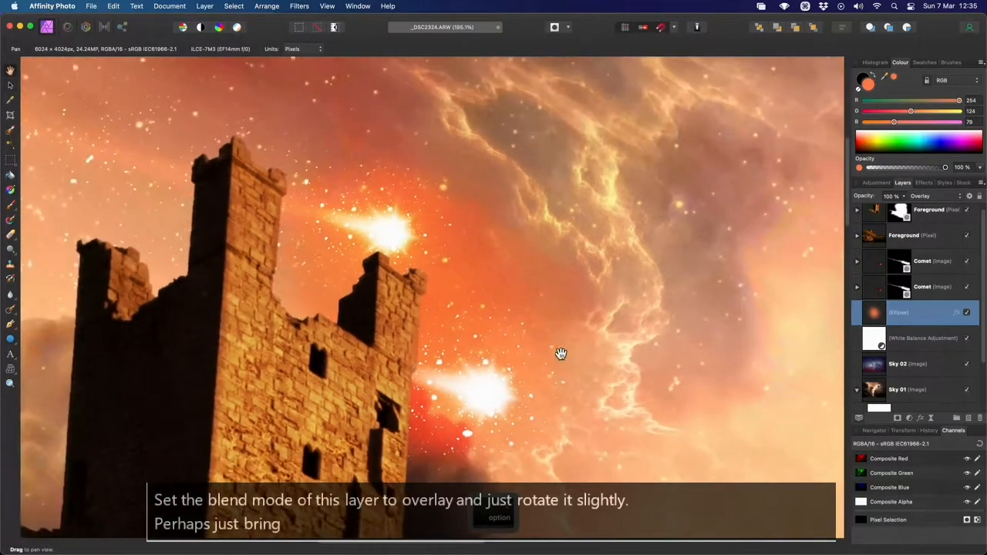
# Compare the comets with the ellipse glow hidden and shown, then check the whole composite.
pyautogui.click(966, 312)
pyautogui.scroll(-2, 460, 264)
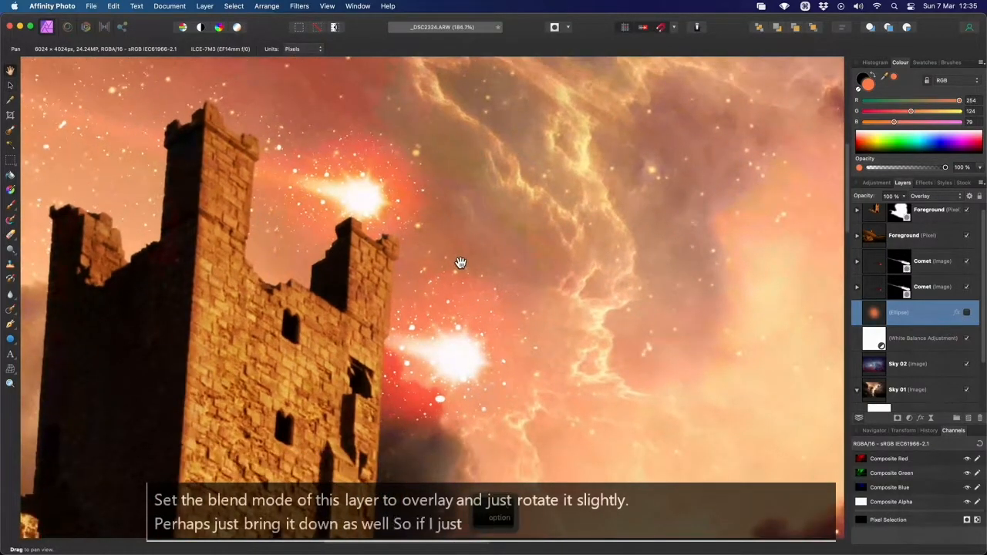
pyautogui.click(967, 312)
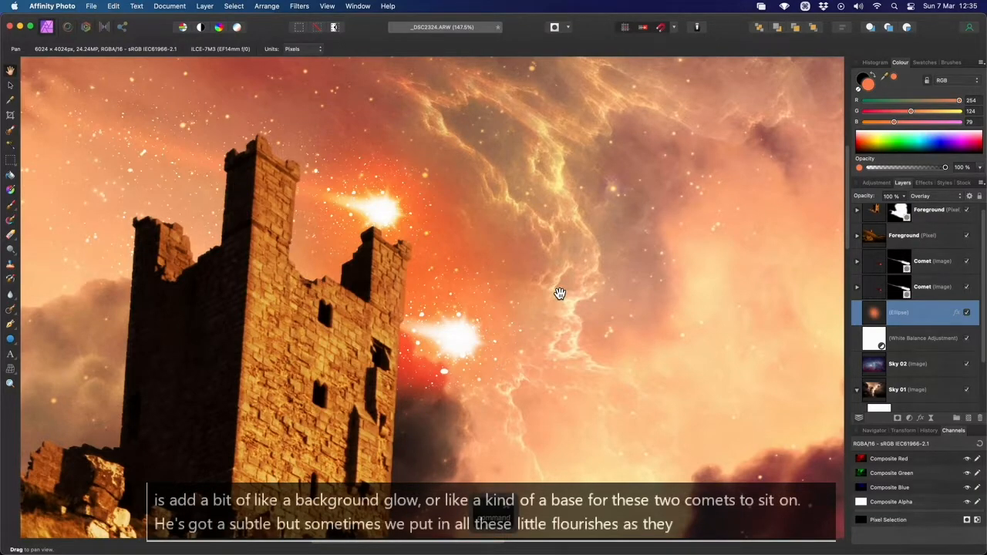
pyautogui.press('super+0')
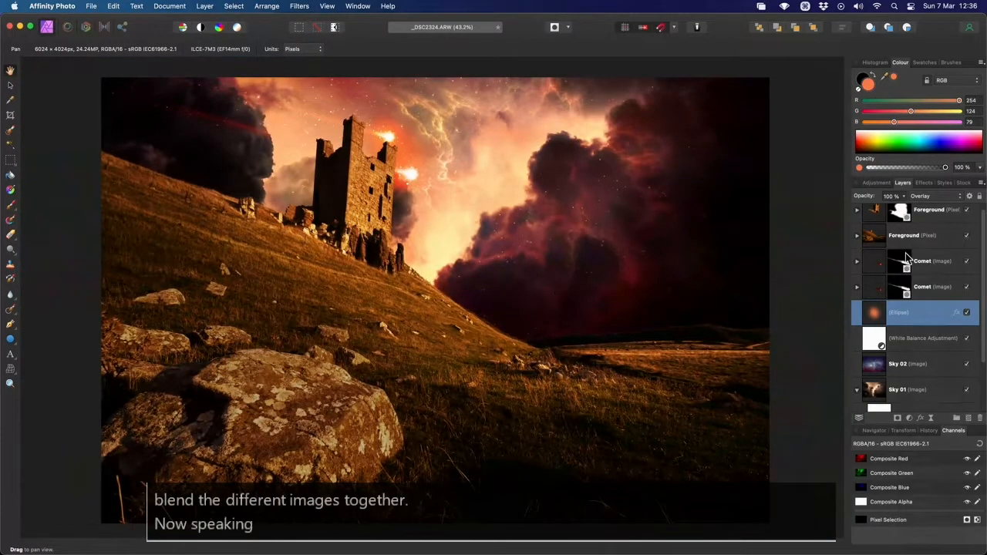
# Add a fill layer above the uppermost Foreground layer and draw a vertical linear gradient from the image's bottom edge to its top.
pyautogui.scroll(1, 918, 231)
pyautogui.click(923, 223)
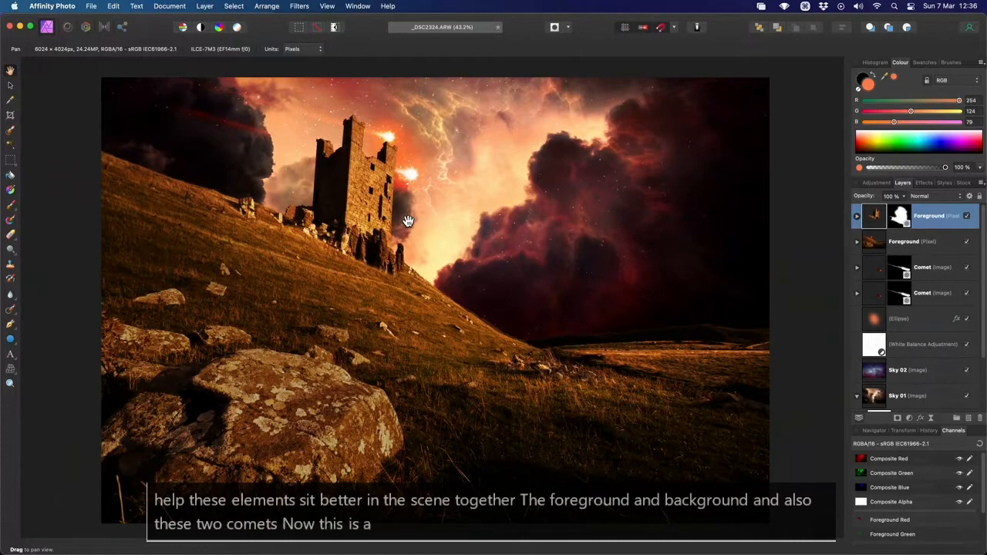
pyautogui.click(204, 6)
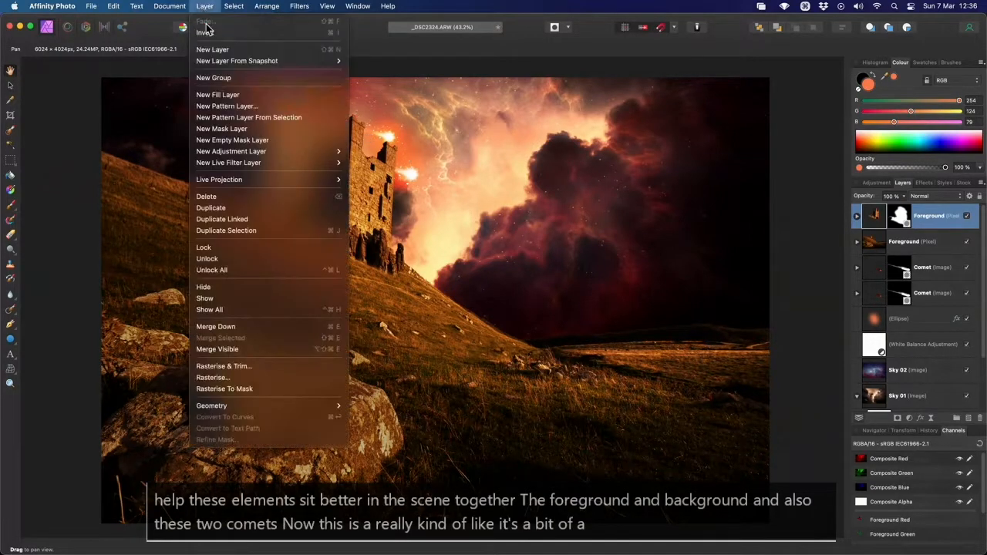
pyautogui.click(289, 96)
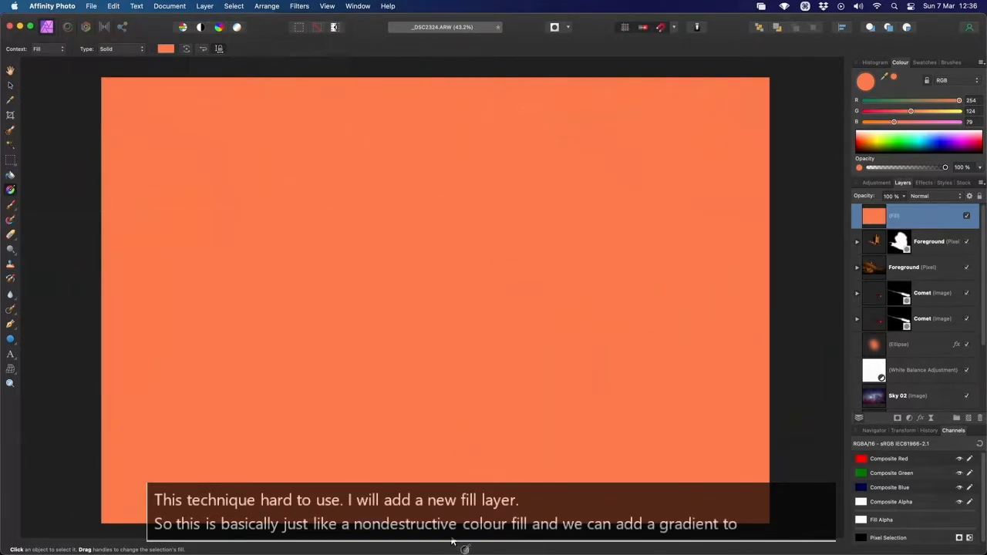
pyautogui.moveTo(453, 539); pyautogui.dragTo(455, 78)
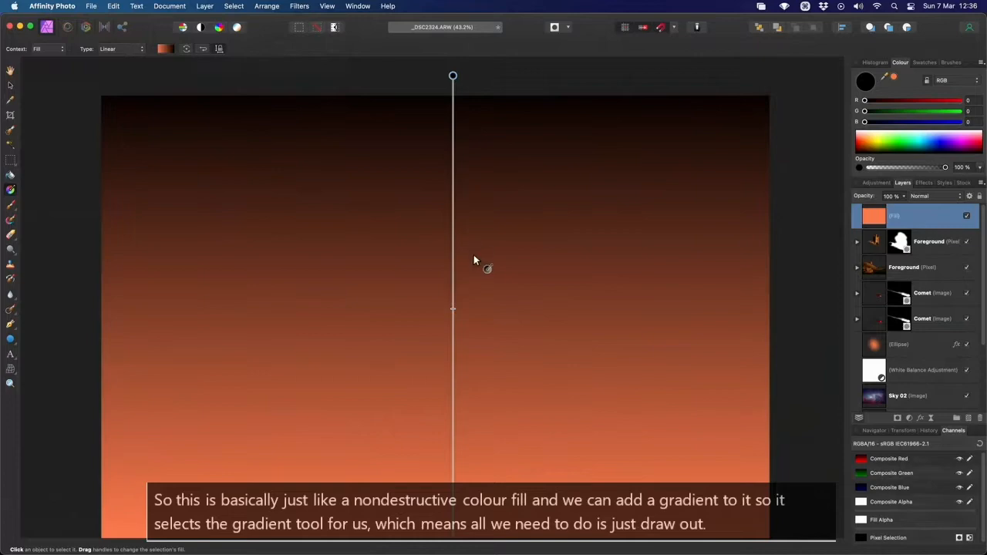
pyautogui.scroll(-1, 490, 368)
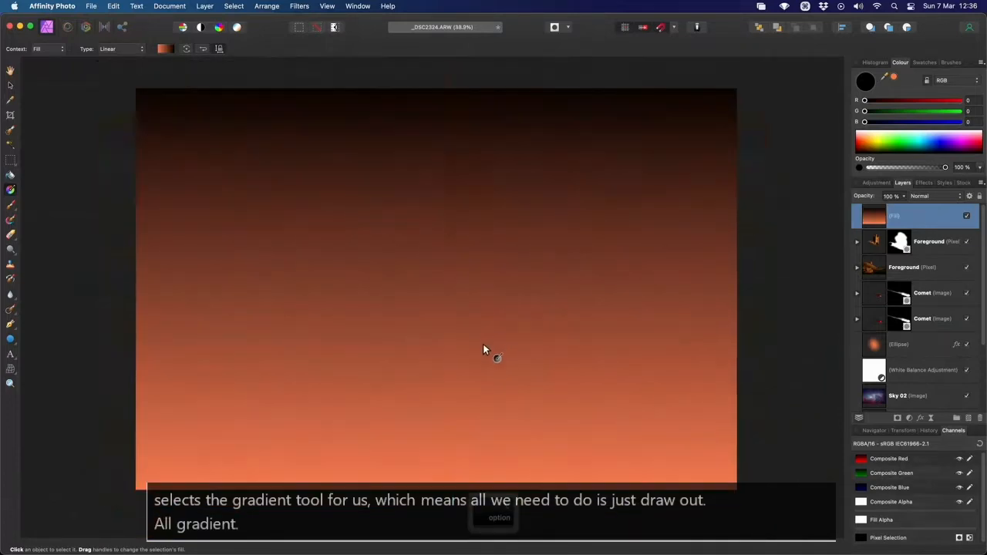
# Colour the gradient's bottom stop dark red, RGB 108, 32, 34, and its top stop reddish white, RGB 251, 239, 240.
pyautogui.click(449, 467)
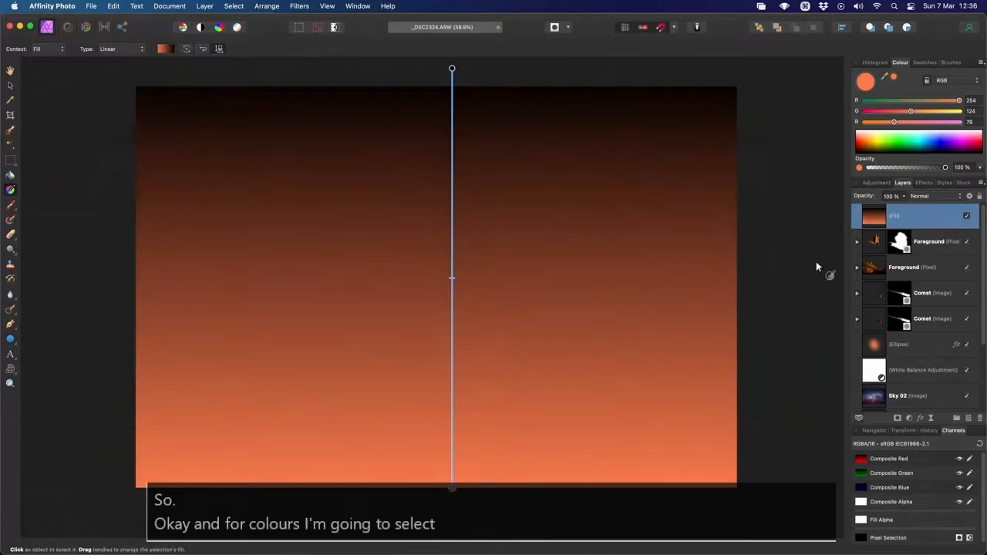
pyautogui.moveTo(958, 101); pyautogui.dragTo(878, 125)
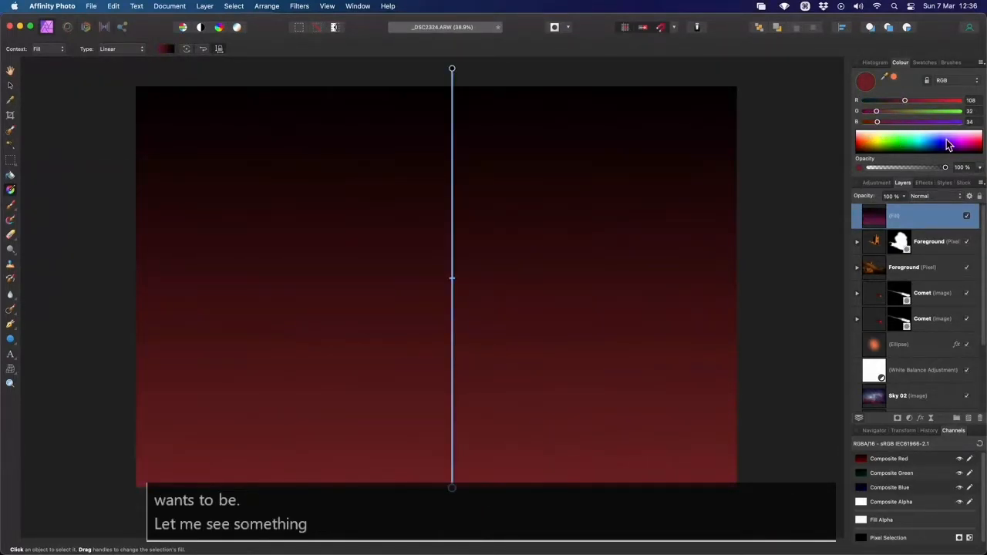
pyautogui.click(454, 67)
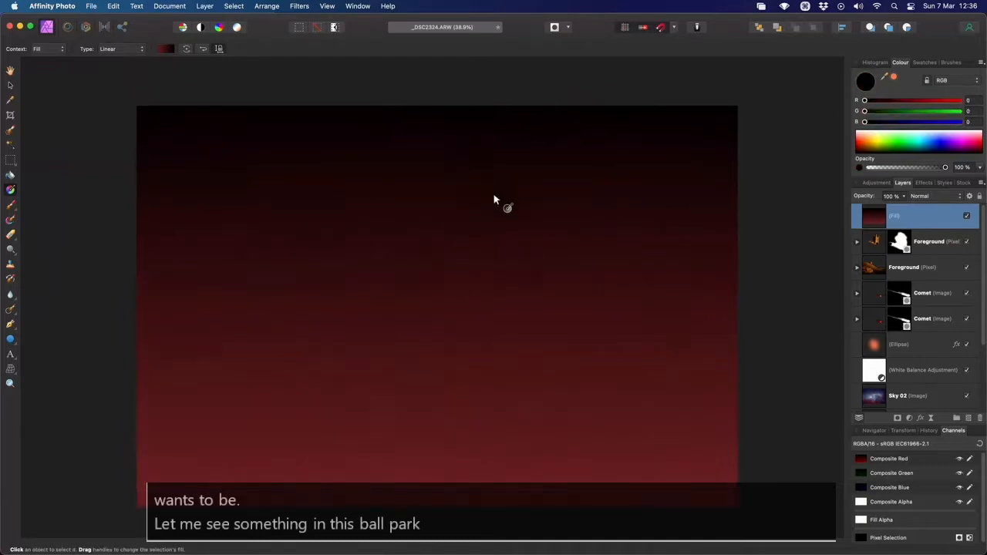
pyautogui.moveTo(910, 102); pyautogui.dragTo(956, 126)
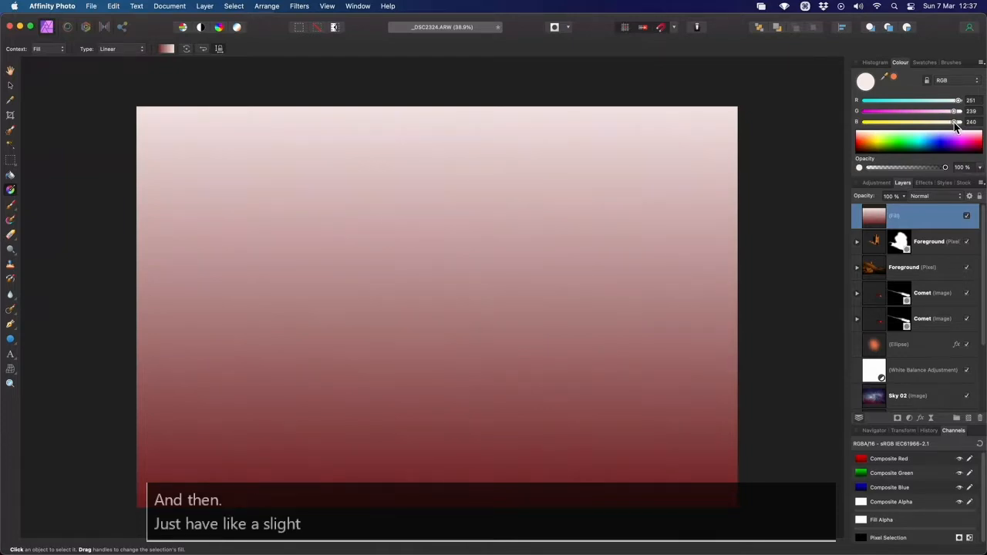
pyautogui.press('h')
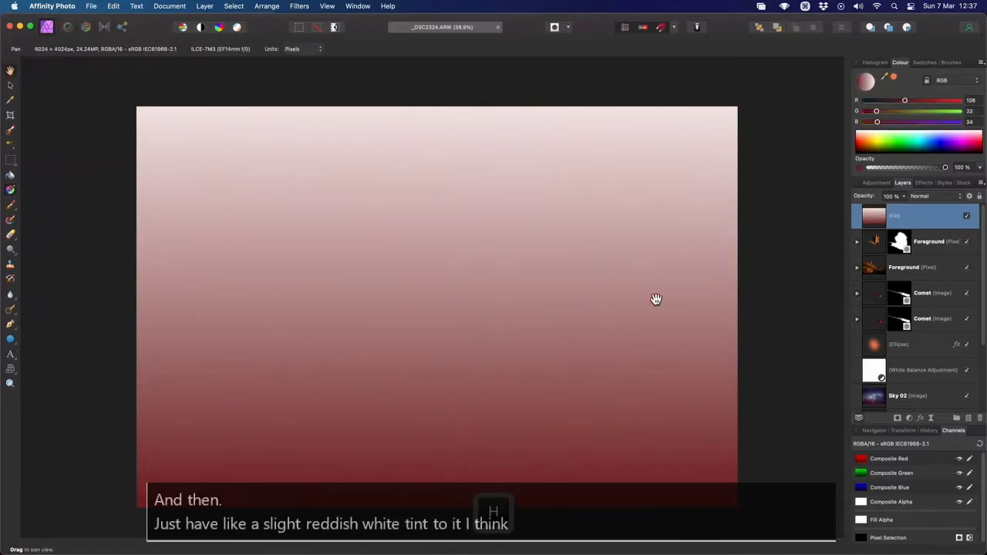
# Set the gradient fill layer's blend mode to Screen and its opacity to 50%.
pyautogui.click(955, 197)
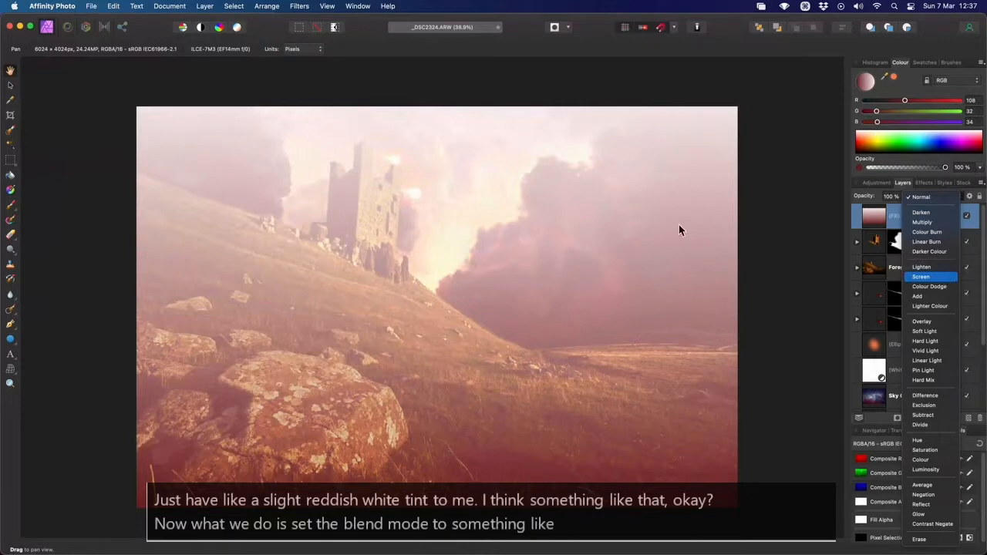
pyautogui.click(921, 276)
pyautogui.scroll(1, 504, 302)
pyautogui.moveTo(491, 300); pyautogui.dragTo(524, 324)
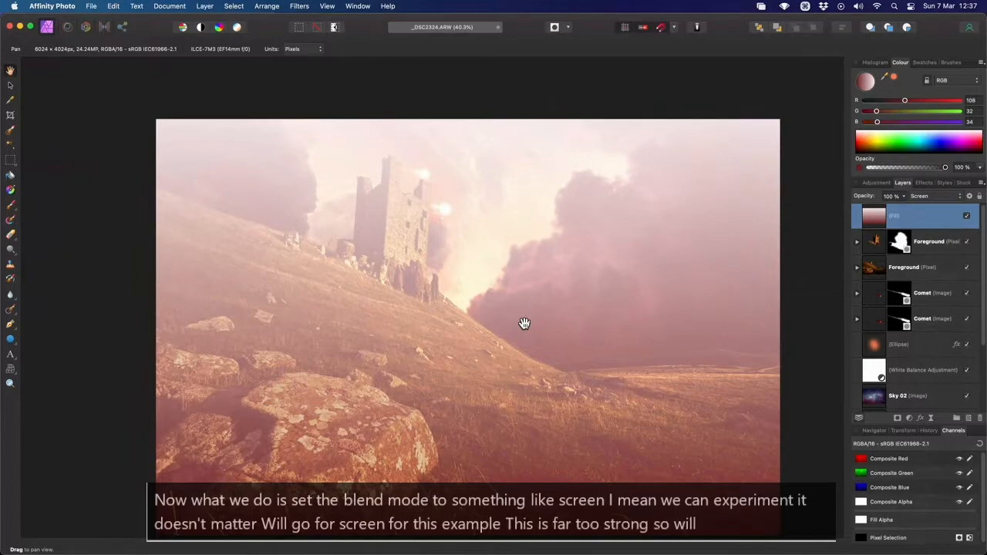
pyautogui.press('5')
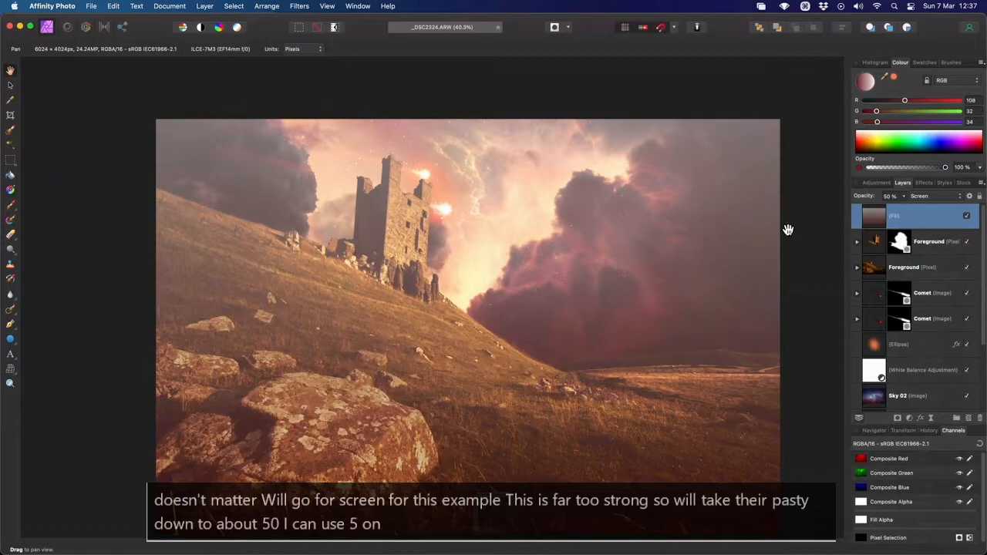
pyautogui.click(904, 198)
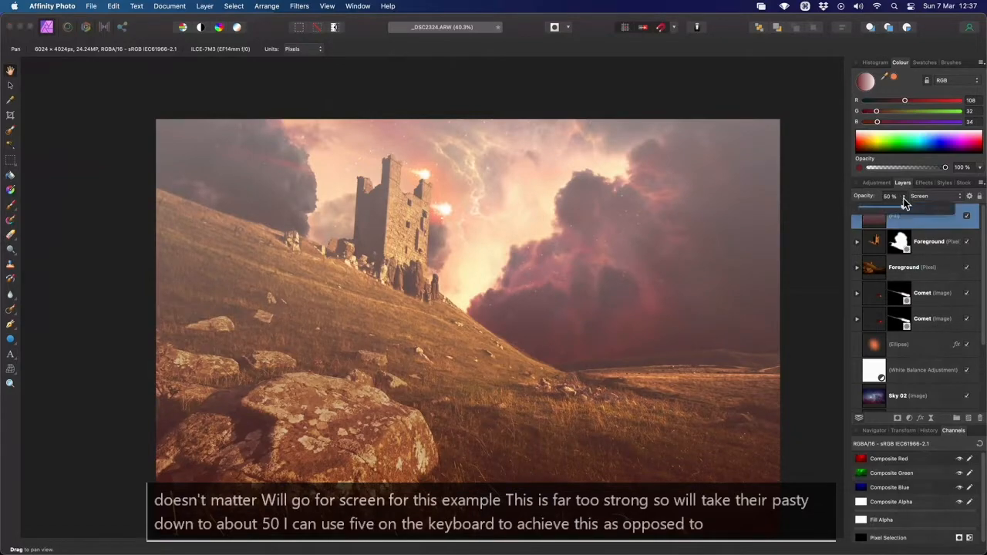
pyautogui.click(903, 196)
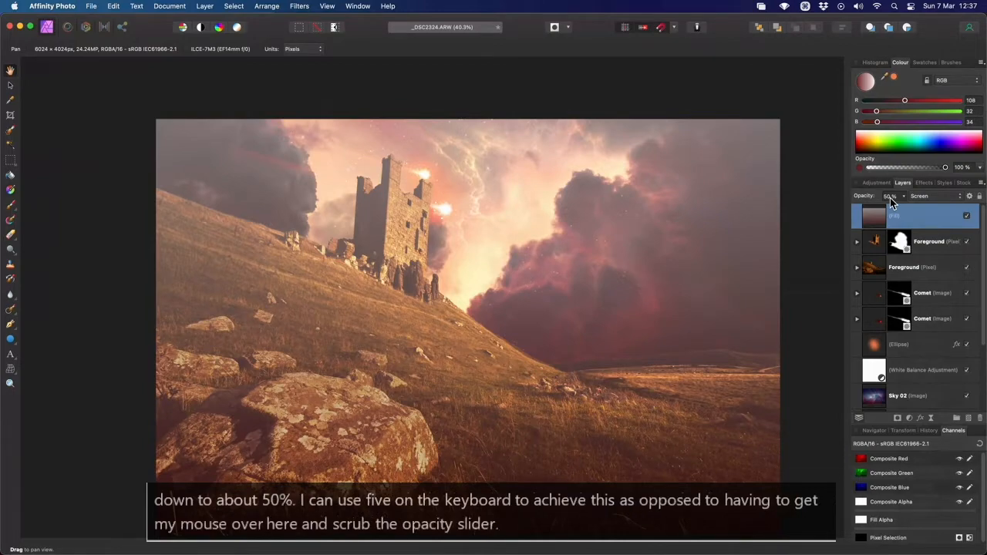
pyautogui.moveTo(652, 293); pyautogui.dragTo(648, 265)
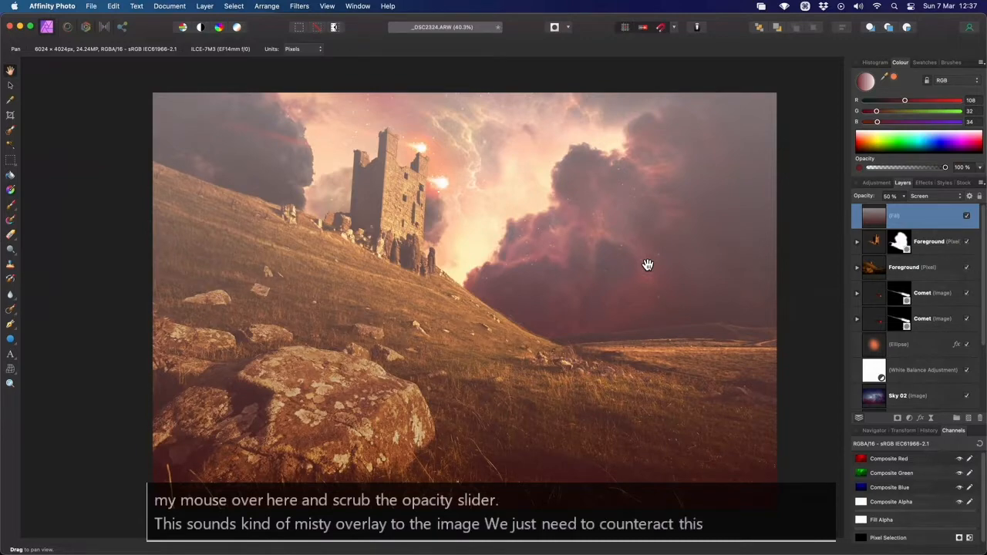
# Add a Curves adjustment above the fill layer, pulling shadows and midtones down (about 0.53 to 0.46) and lifting the highlights slightly.
pyautogui.press('super')
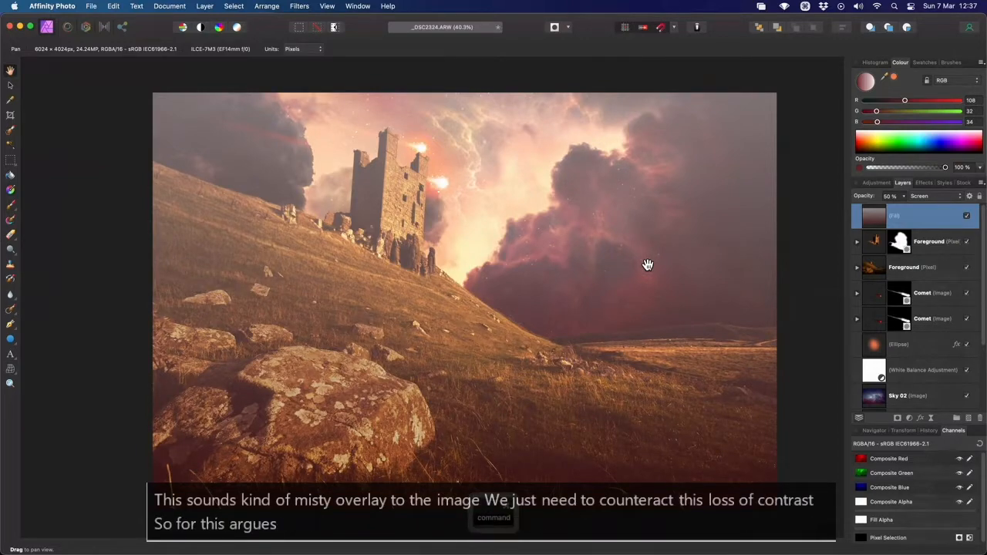
pyautogui.press('super+m')
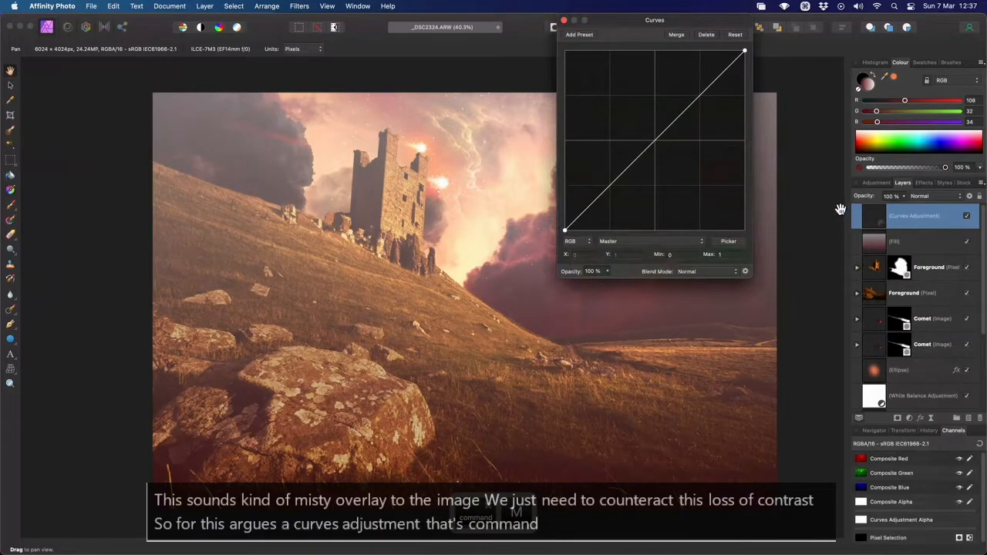
pyautogui.moveTo(659, 21); pyautogui.dragTo(669, 91)
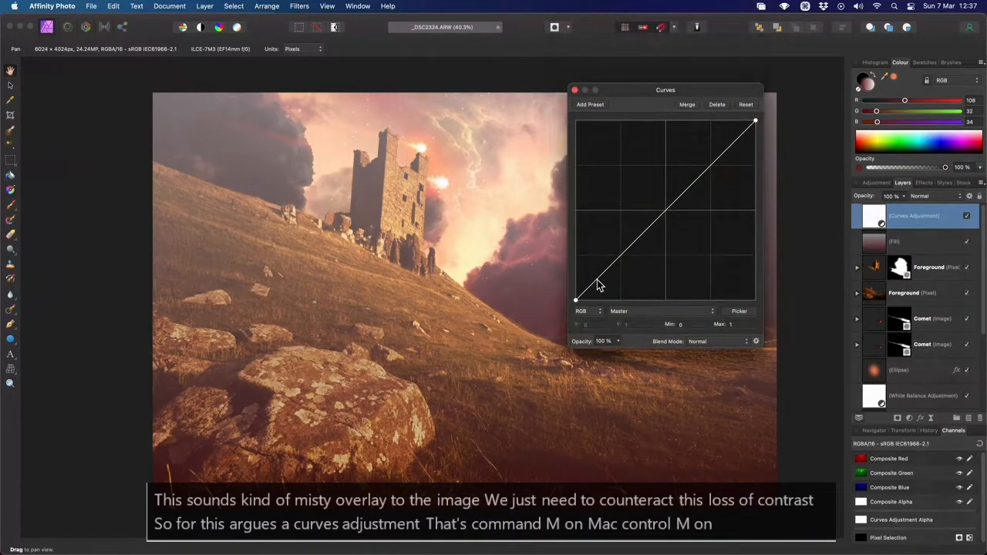
pyautogui.moveTo(595, 282); pyautogui.dragTo(624, 274)
pyautogui.moveTo(670, 224); pyautogui.dragTo(670, 218)
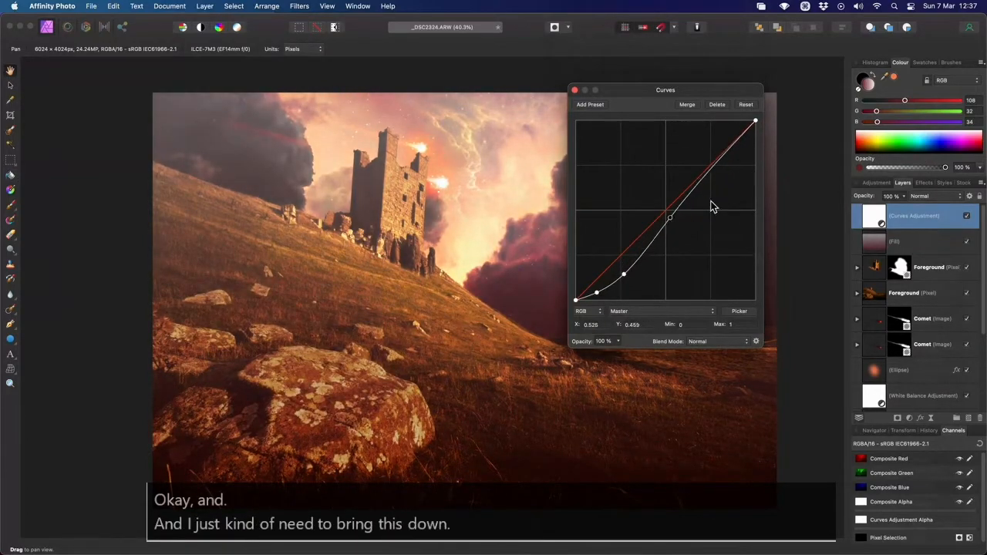
pyautogui.moveTo(717, 162)
pyautogui.mouseDown()
pyautogui.moveTo(710, 153)
pyautogui.moveTo(714, 164)
pyautogui.mouseUp()
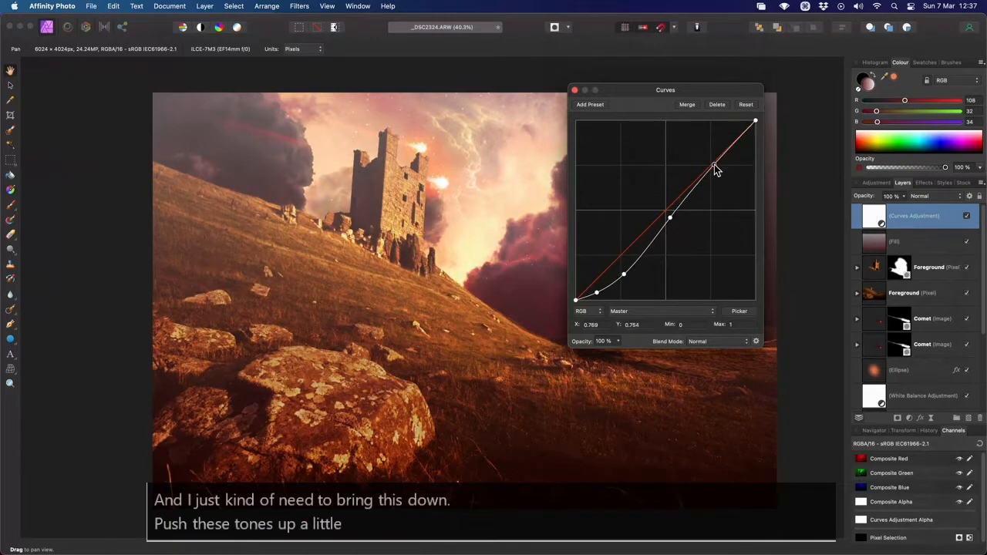
pyautogui.moveTo(624, 275); pyautogui.dragTo(623, 276)
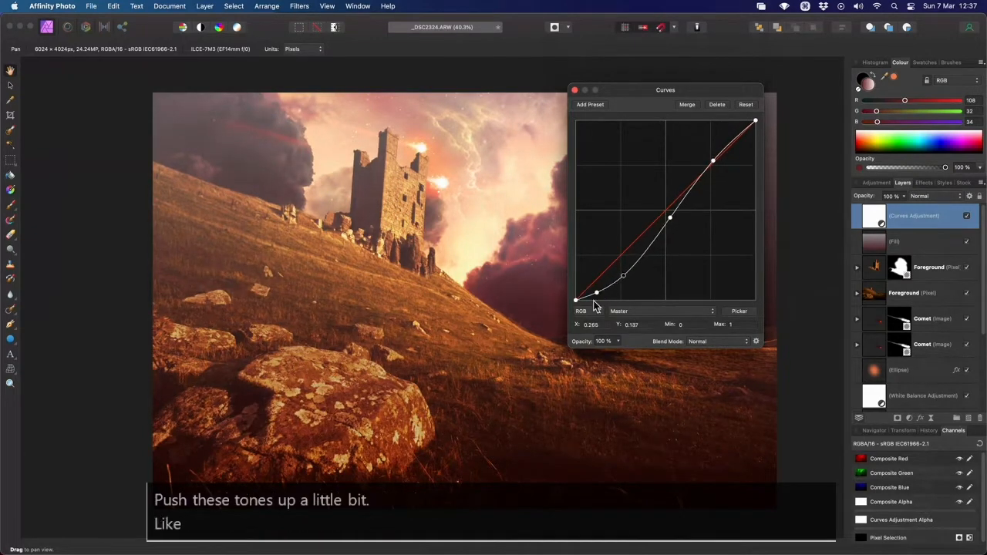
pyautogui.click(596, 295)
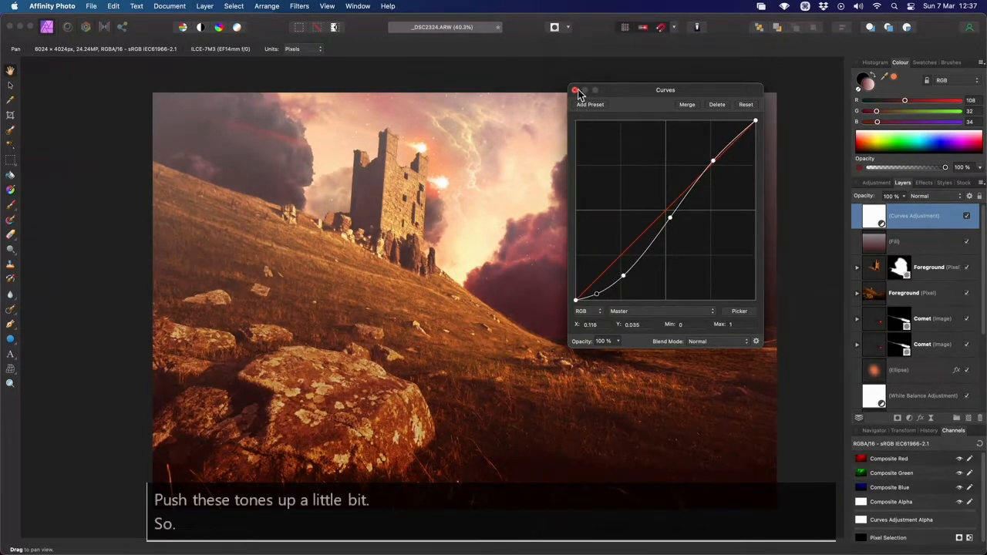
pyautogui.click(575, 91)
# Hide and reshow the Curves adjustment and gradient fill layers together to compare, and examine the shadow tones across the hillside and clouds.
pyautogui.keyDown('shift'); pyautogui.click(917, 242); pyautogui.keyUp('shift')
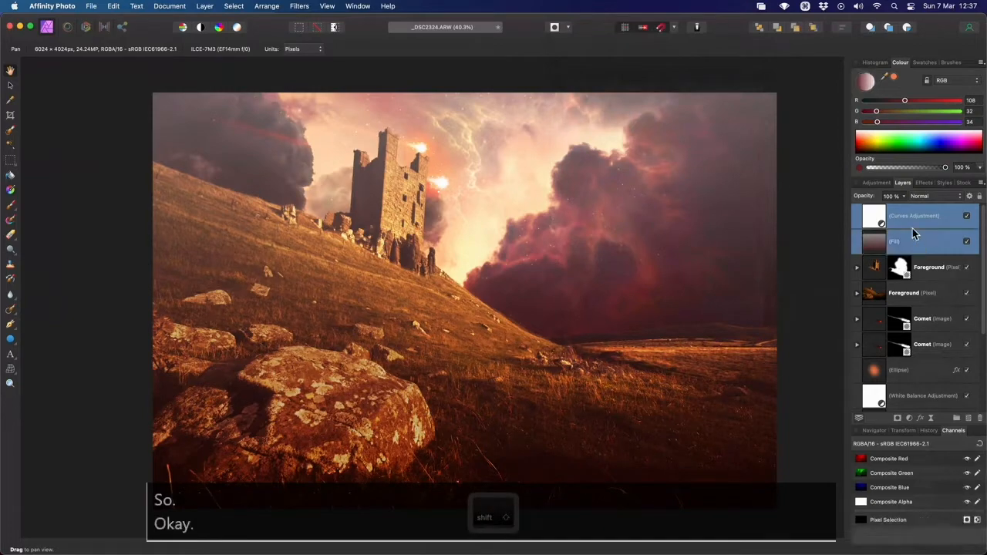
pyautogui.click(967, 216)
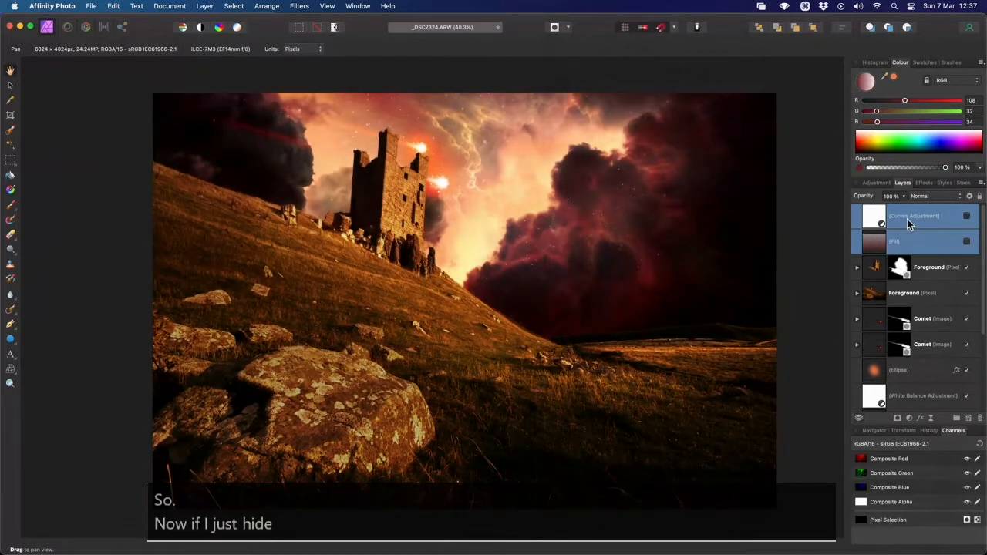
pyautogui.click(968, 217)
pyautogui.moveTo(434, 287); pyautogui.dragTo(468, 294)
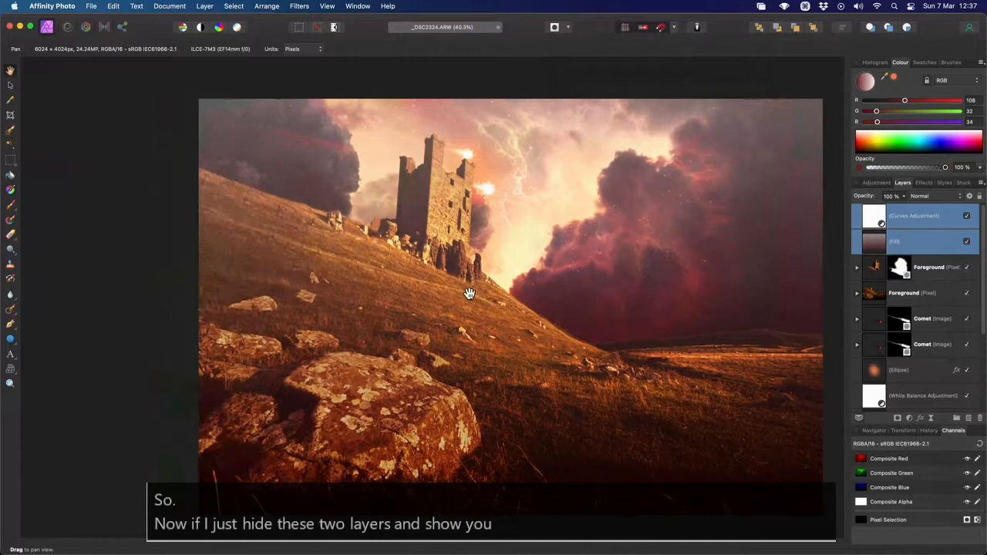
pyautogui.scroll(2, 469, 294)
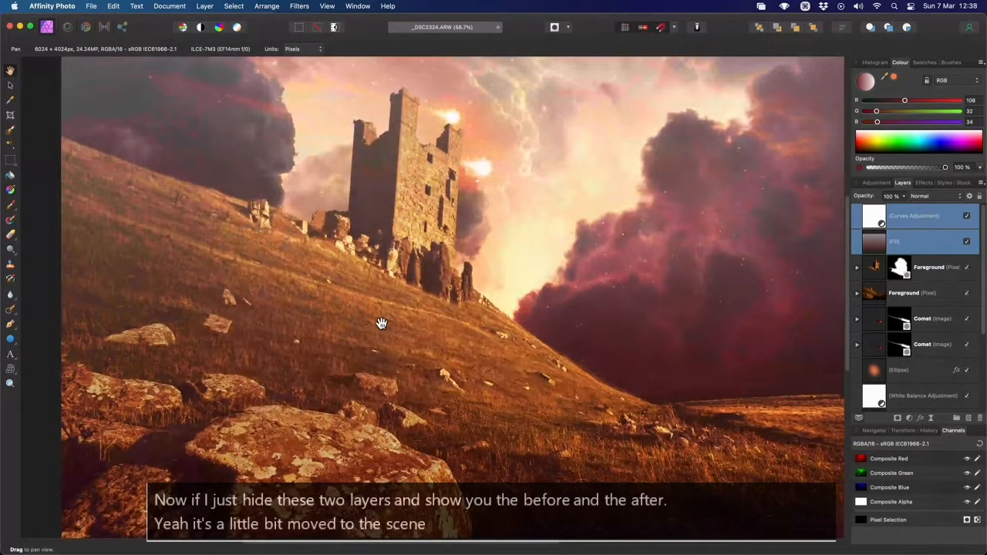
pyautogui.hscroll(-5, 381, 323)
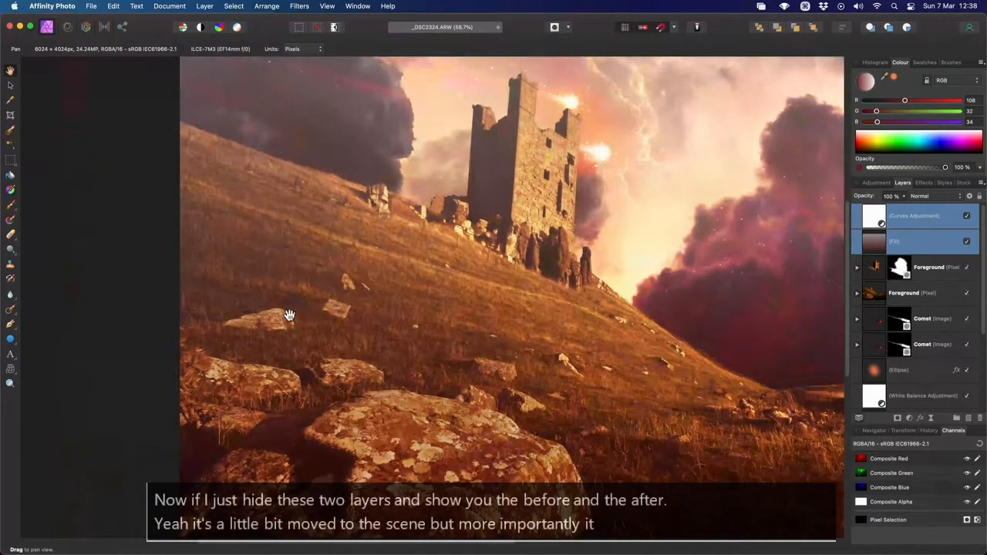
pyautogui.moveTo(408, 351); pyautogui.dragTo(351, 338)
pyautogui.hscroll(5, 588, 379)
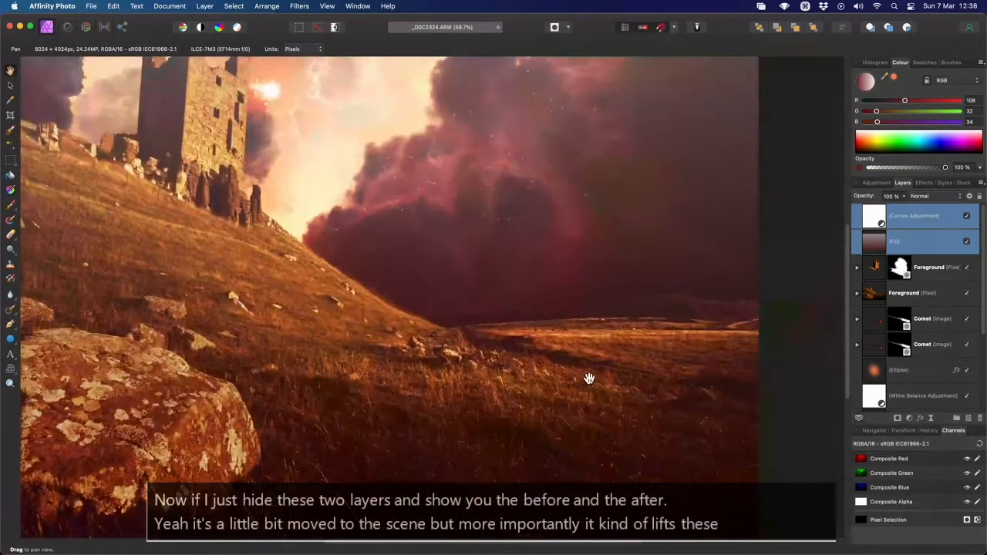
pyautogui.press('super+0')
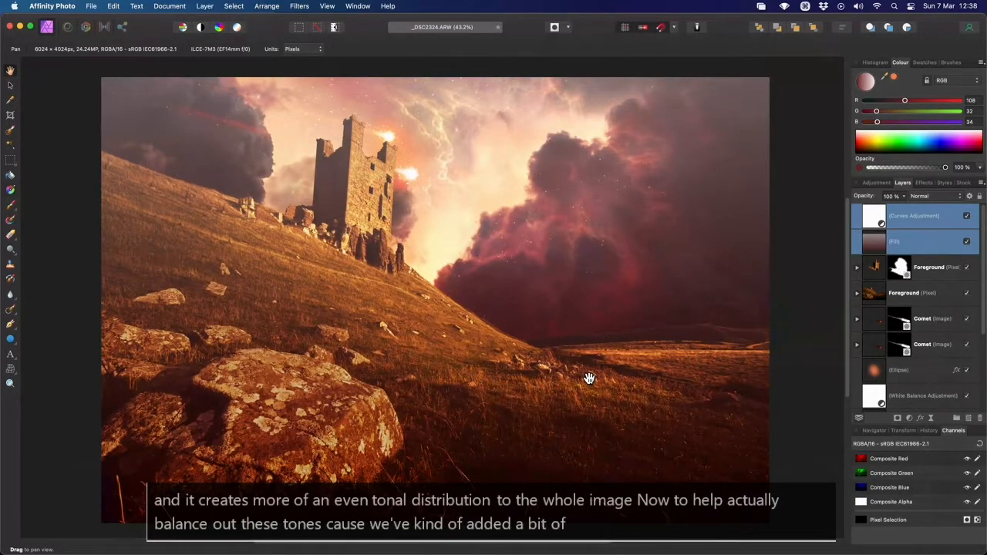
# Add a Colour Balance adjustment on top and set its shadows to Cyan/Red -19%, Magenta/Green 11% and Yellow/Blue 41%.
pyautogui.click(205, 6)
pyautogui.moveTo(339, 151)
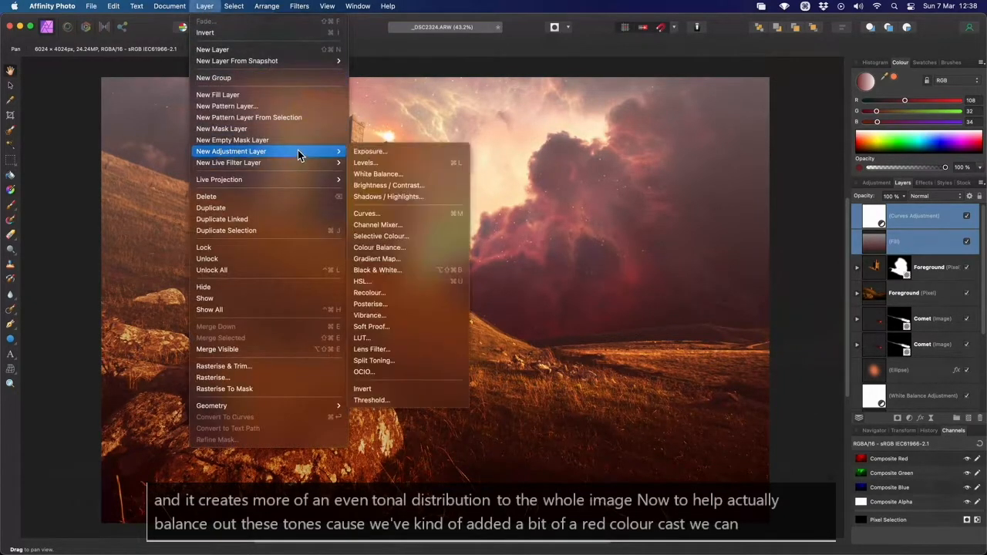
pyautogui.click(417, 248)
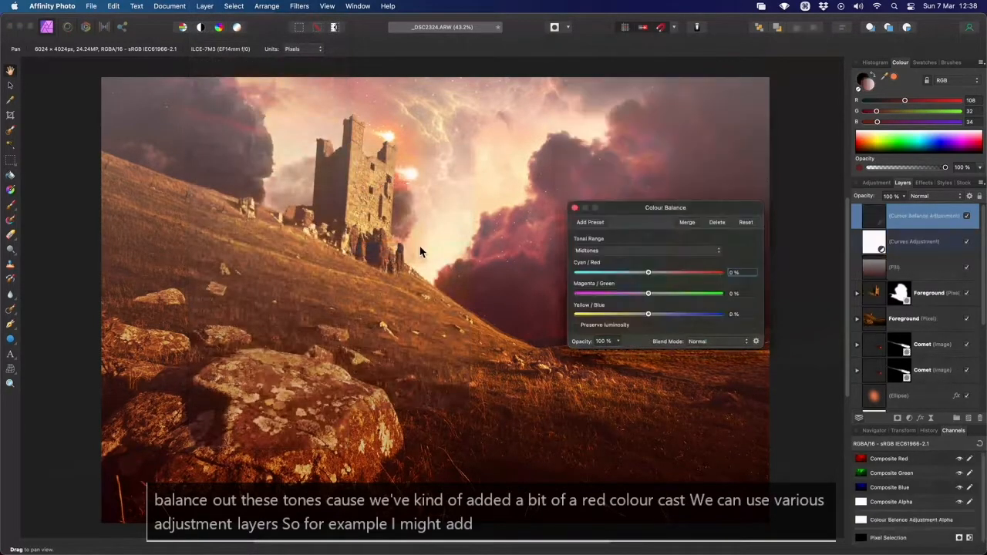
pyautogui.click(598, 251)
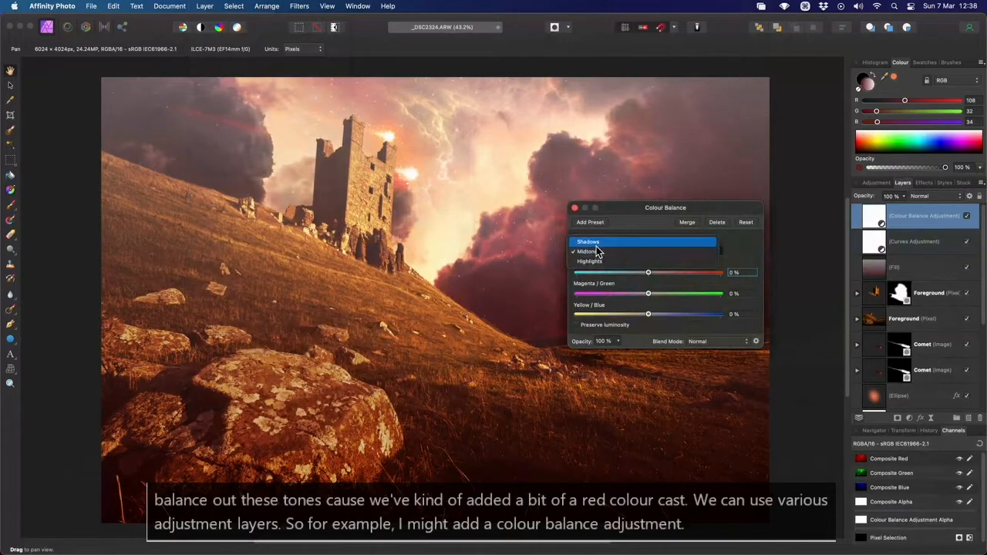
pyautogui.click(598, 244)
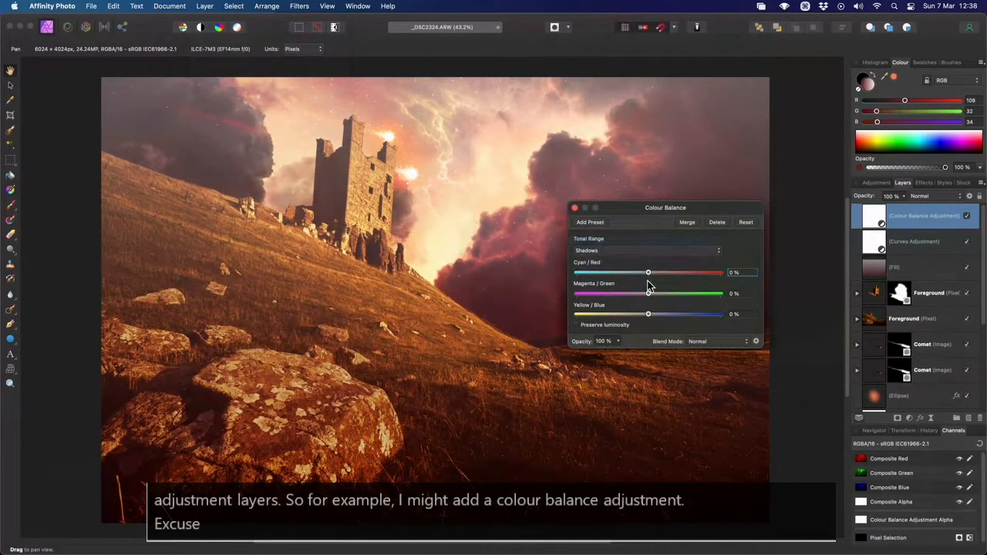
pyautogui.moveTo(648, 277); pyautogui.dragTo(636, 278)
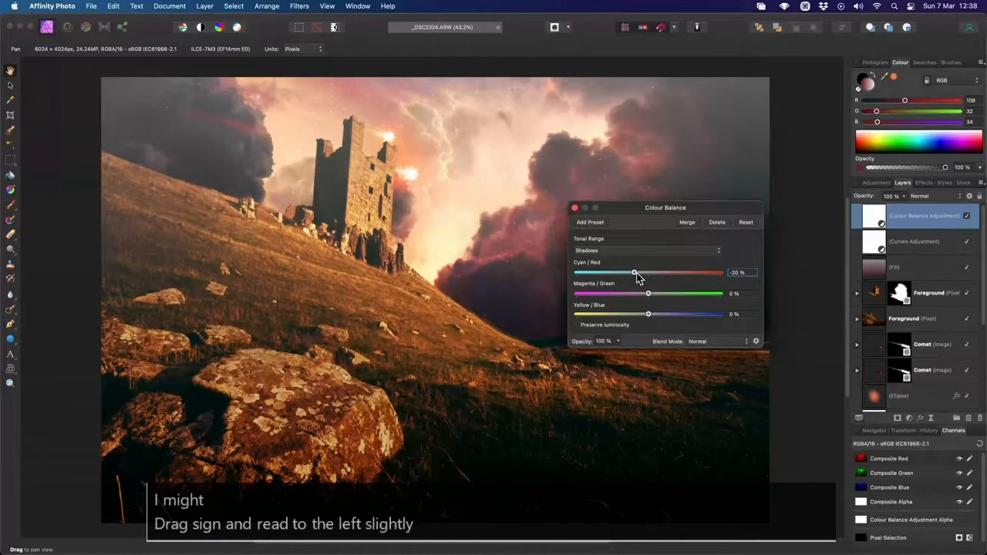
pyautogui.moveTo(650, 293); pyautogui.dragTo(679, 316)
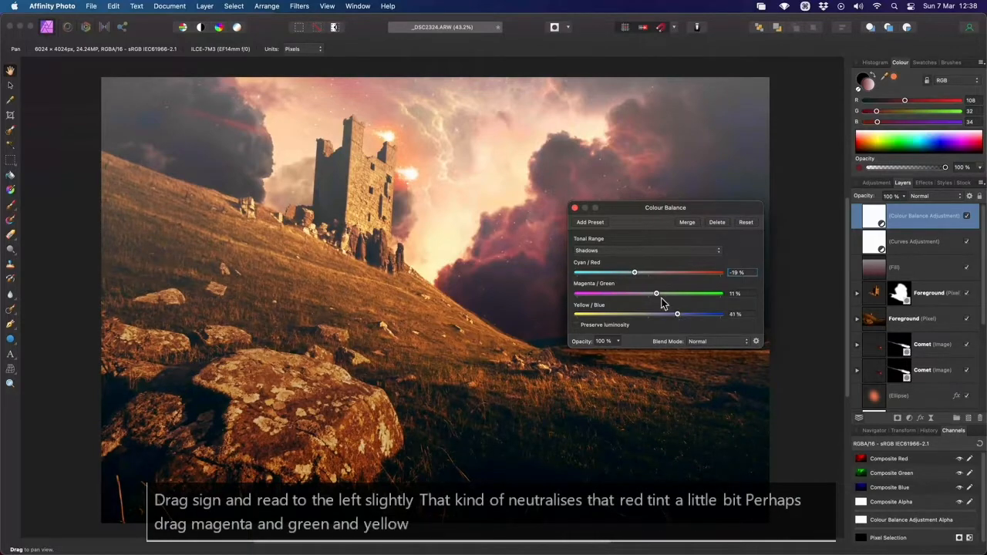
# Set the Colour Balance adjustment's midtones to Cyan/Red -11% and Yellow/Blue 13%.
pyautogui.click(590, 250)
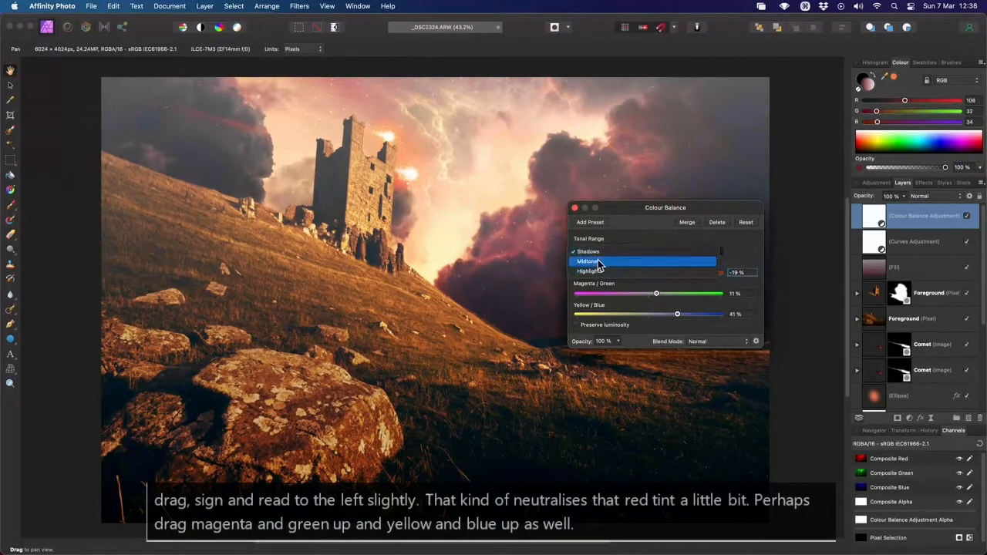
pyautogui.click(600, 261)
pyautogui.moveTo(648, 273); pyautogui.dragTo(637, 275)
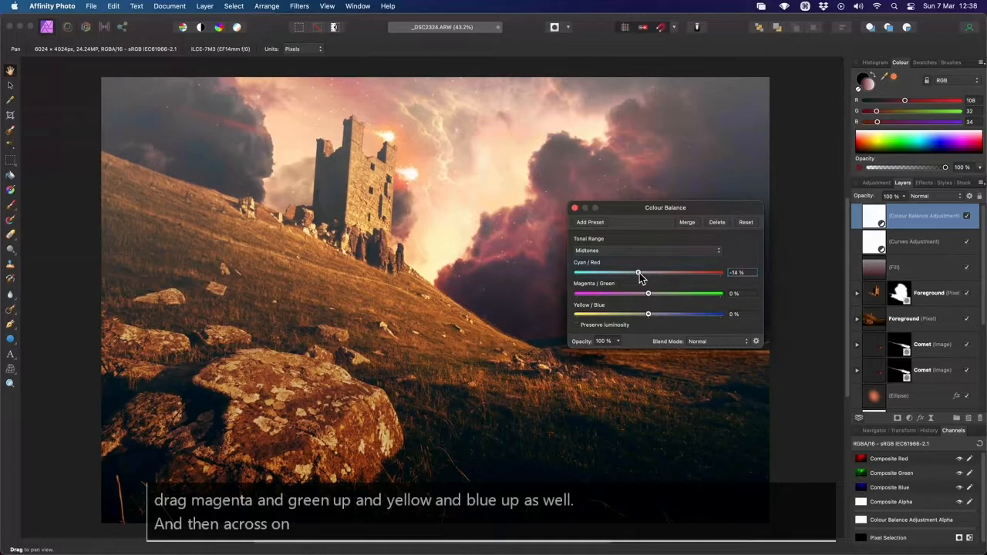
pyautogui.moveTo(649, 315)
pyautogui.mouseDown()
pyautogui.moveTo(686, 318)
pyautogui.moveTo(659, 322)
pyautogui.mouseUp()
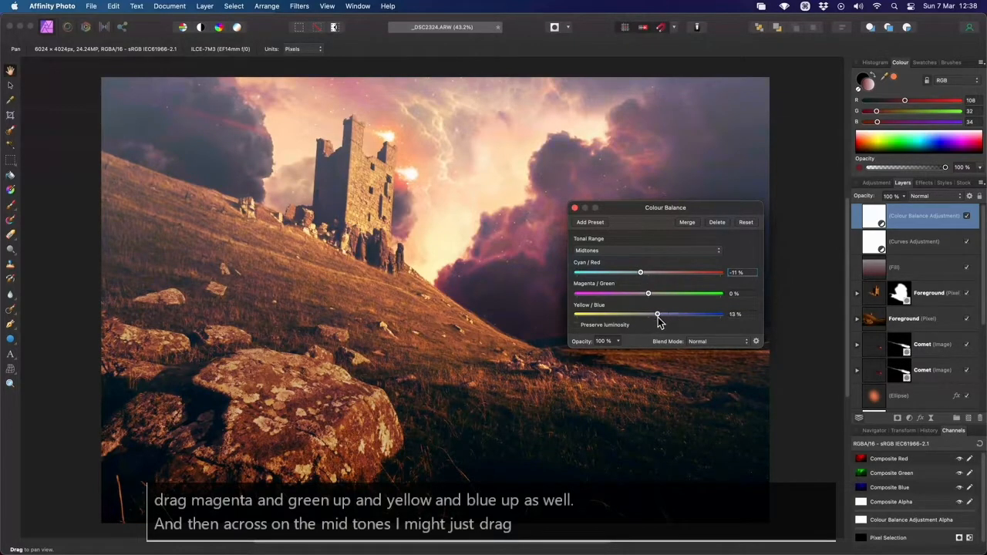
pyautogui.click(574, 208)
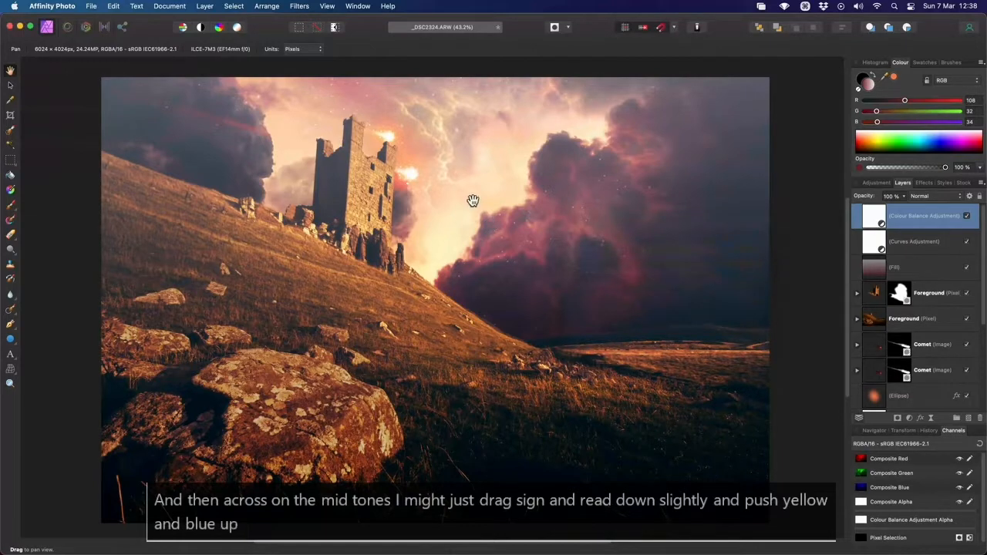
# Add a Selective Colour adjustment on top and set its Reds to Cyan -36% and Yellow 22%.
pyautogui.click(205, 6)
pyautogui.moveTo(316, 158)
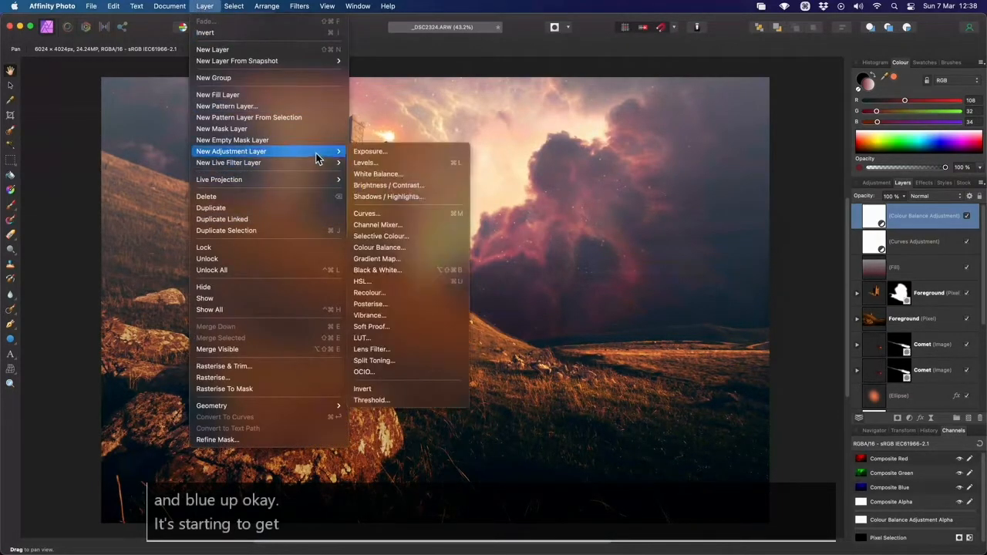
pyautogui.click(435, 242)
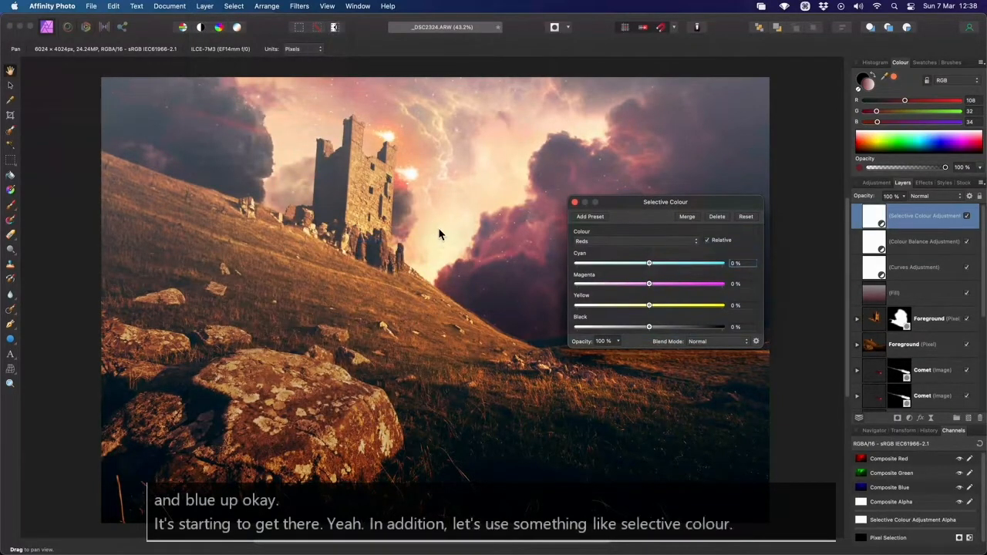
pyautogui.moveTo(438, 227); pyautogui.dragTo(449, 273)
pyautogui.scroll(1, 439, 264)
pyautogui.scroll(2, 439, 265)
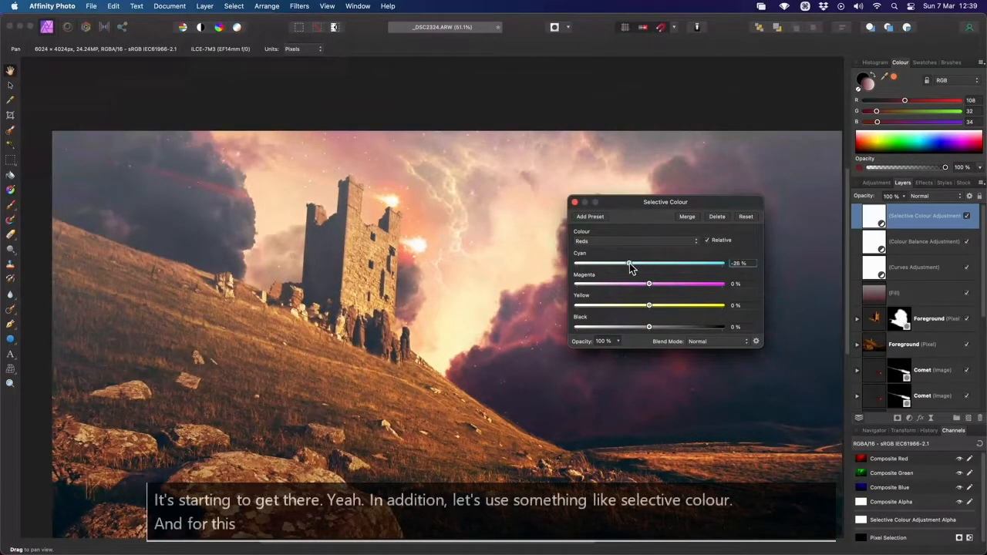
pyautogui.moveTo(630, 266); pyautogui.dragTo(623, 268)
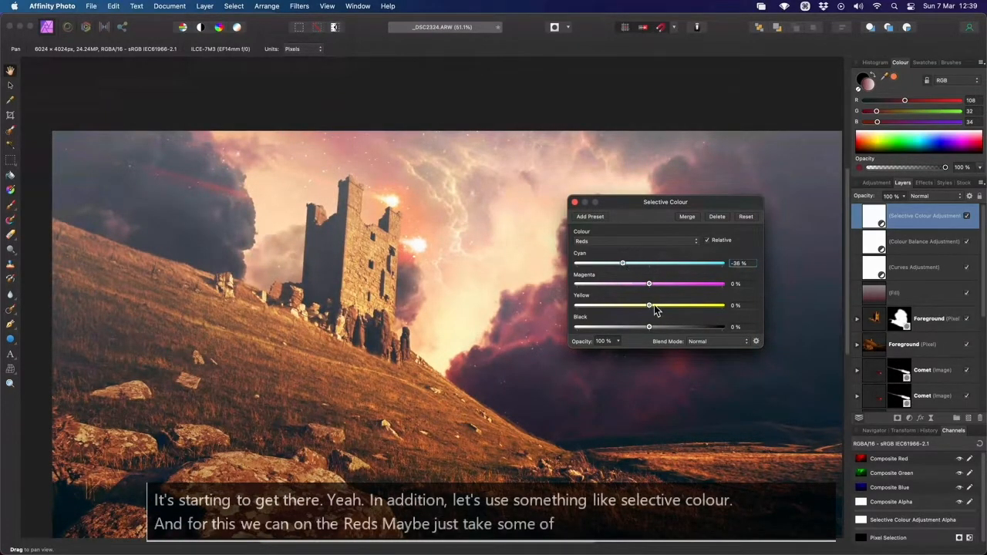
pyautogui.moveTo(648, 307); pyautogui.dragTo(666, 310)
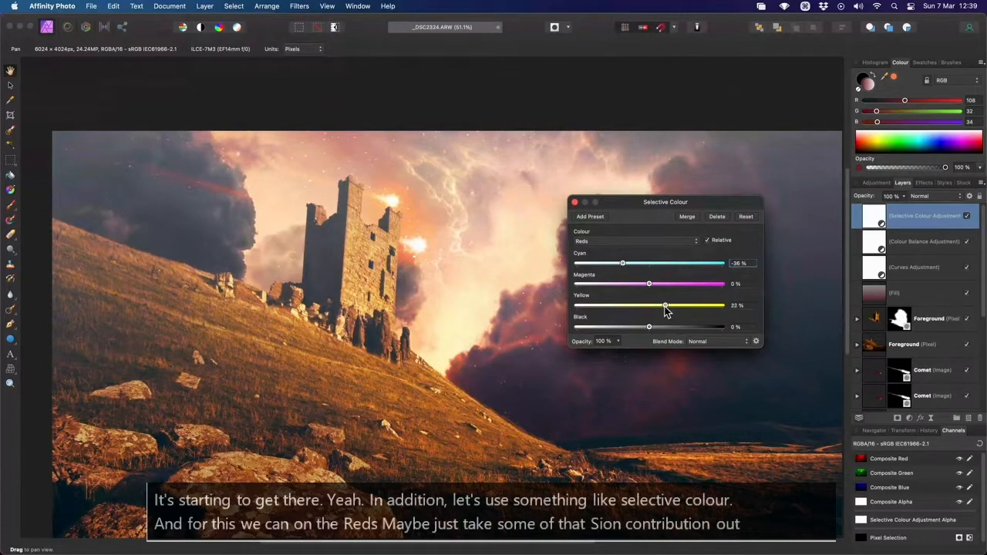
# Set the Selective Colour adjustment's Neutrals to Magenta -4% and Yellow -7%.
pyautogui.click(626, 241)
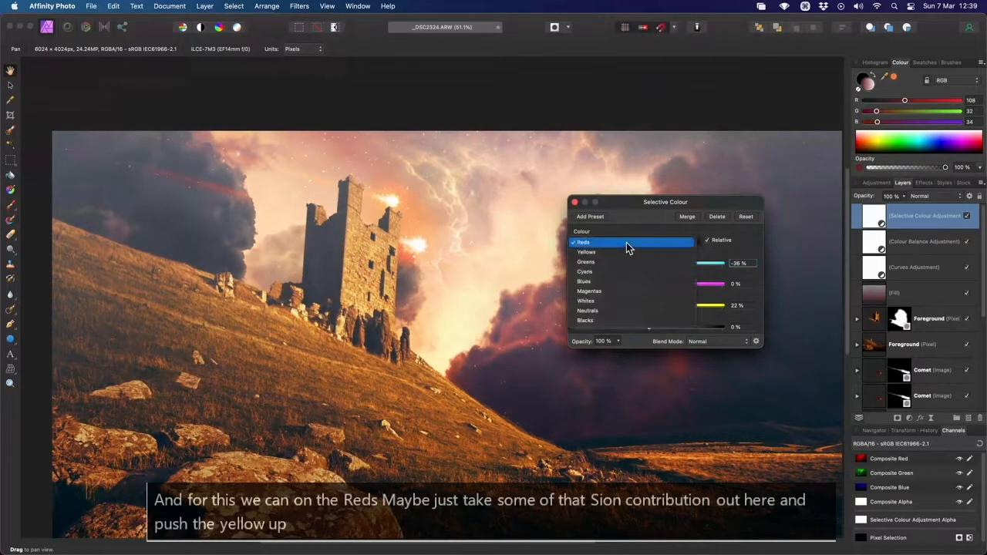
pyautogui.click(623, 310)
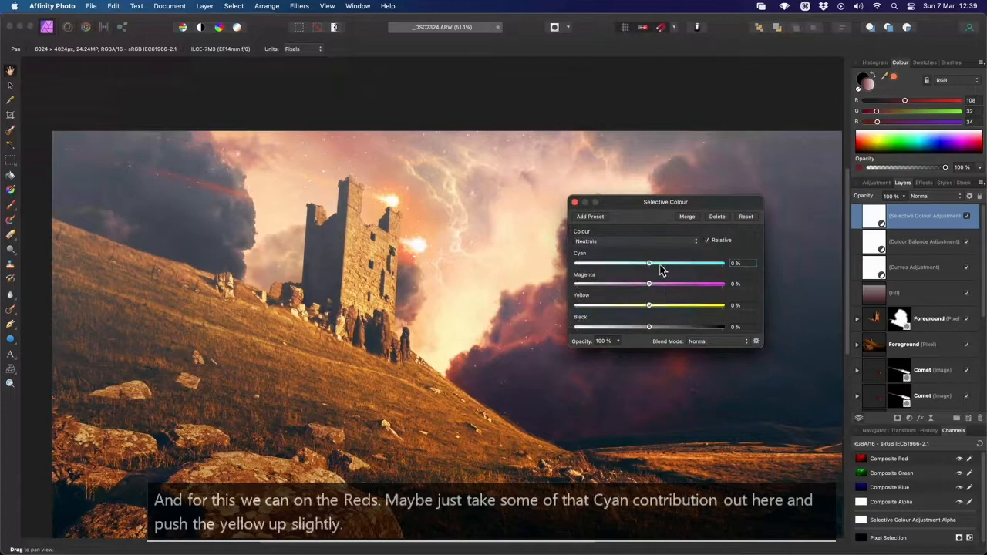
pyautogui.moveTo(649, 285); pyautogui.dragTo(643, 309)
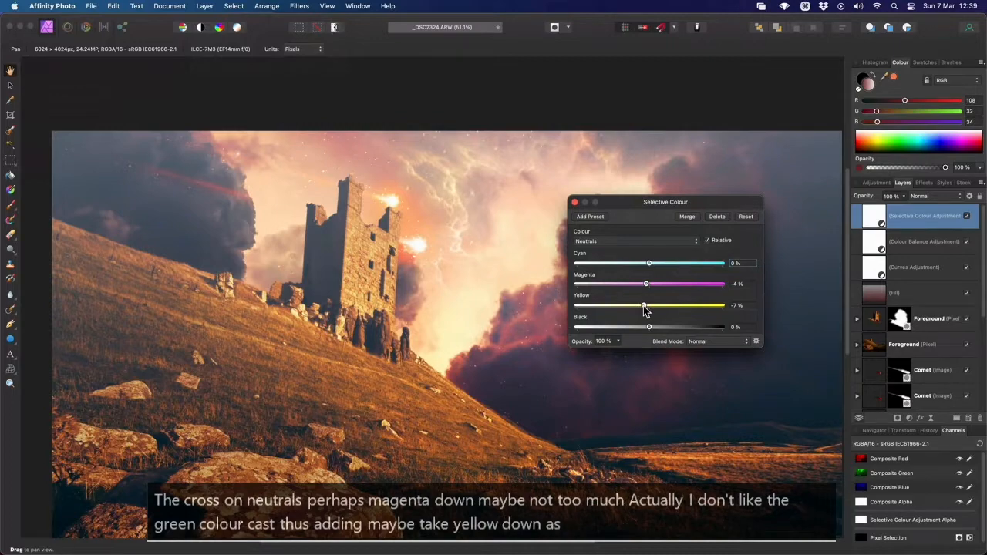
# Set Yellow to 22% for the Blacks in the Selective Colour adjustment to reduce the blue cast in the dark sky.
pyautogui.click(625, 242)
pyautogui.click(625, 253)
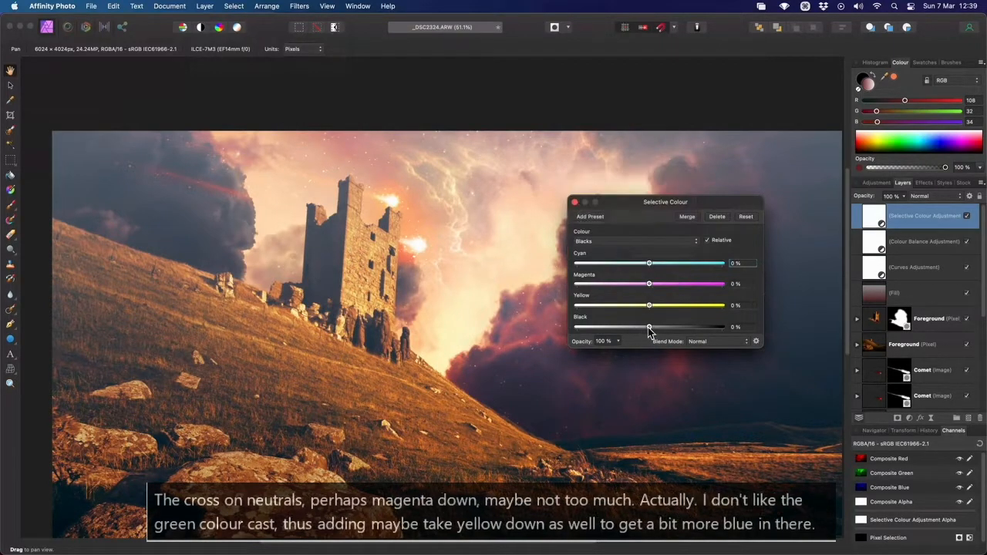
pyautogui.moveTo(652, 308)
pyautogui.mouseDown()
pyautogui.moveTo(683, 312)
pyautogui.moveTo(655, 313)
pyautogui.moveTo(666, 311)
pyautogui.mouseUp()
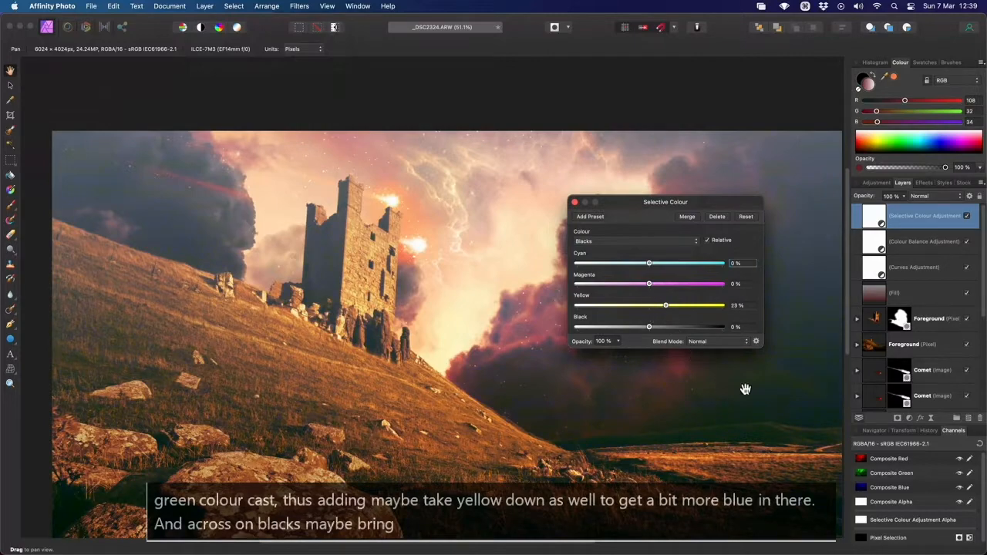
pyautogui.moveTo(745, 389); pyautogui.dragTo(583, 383)
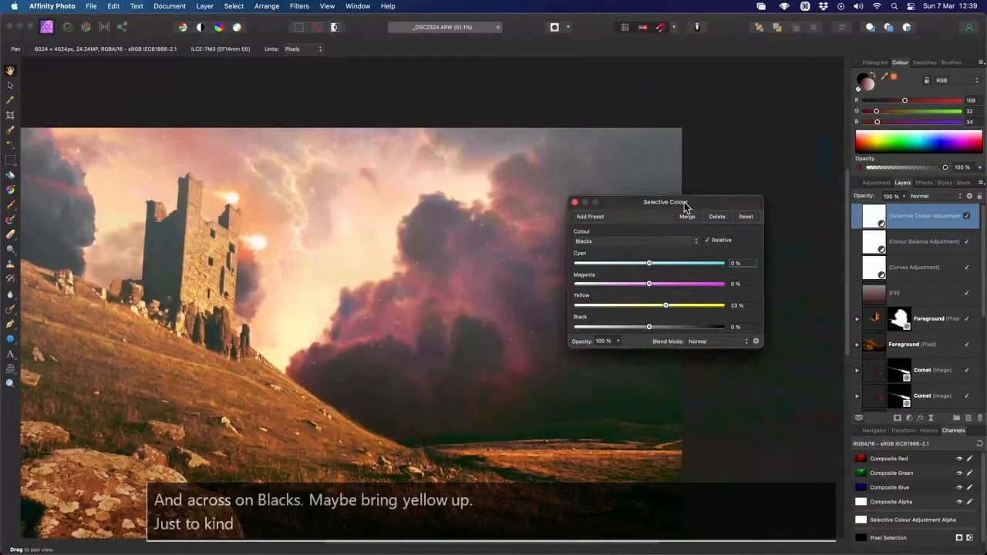
pyautogui.moveTo(683, 203); pyautogui.dragTo(731, 70)
pyautogui.scroll(2, 573, 333)
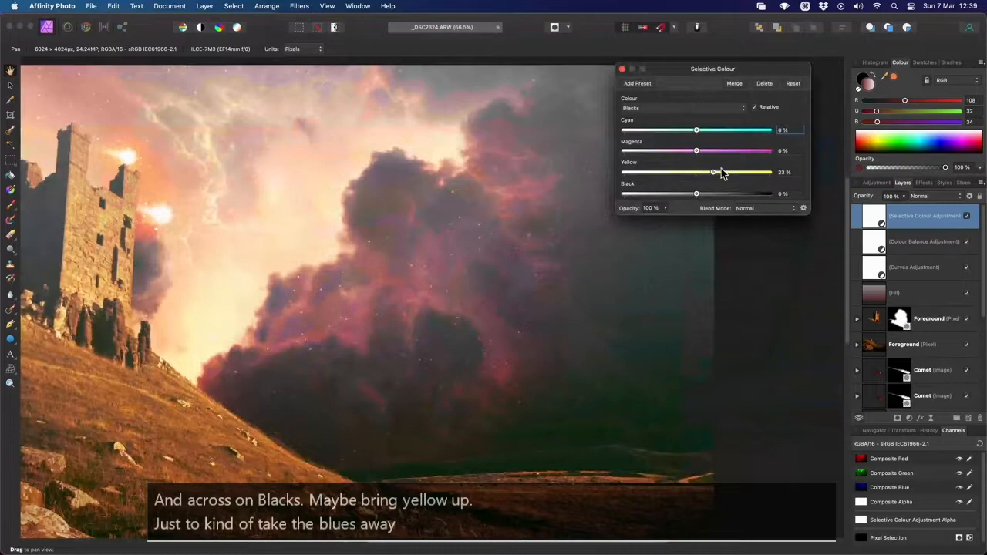
pyautogui.moveTo(712, 171)
pyautogui.mouseDown()
pyautogui.moveTo(697, 178)
pyautogui.moveTo(713, 177)
pyautogui.mouseUp()
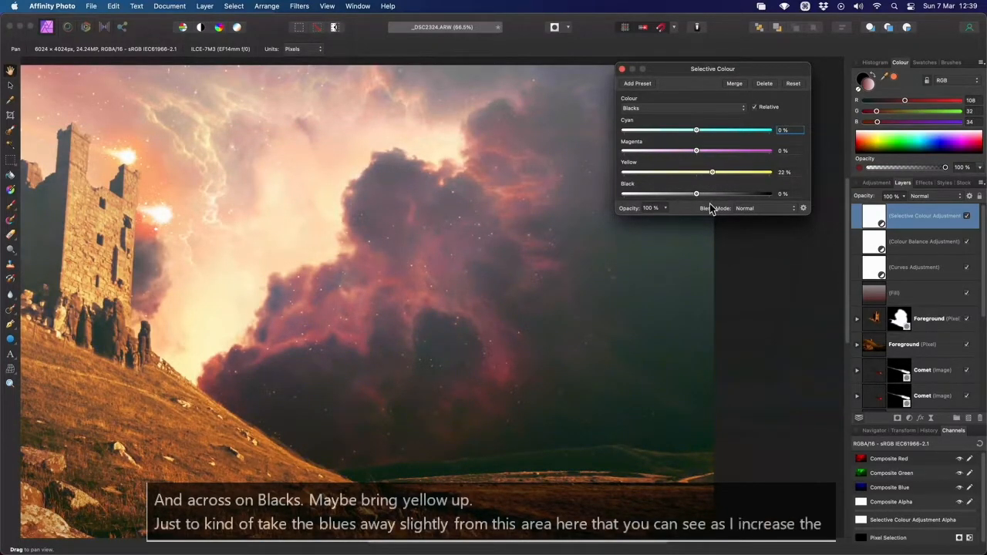
pyautogui.click(621, 69)
# Hide and reshow the Selective Colour and Colour Balance adjustments together to compare the whole image's tones before and after.
pyautogui.press('super+0')
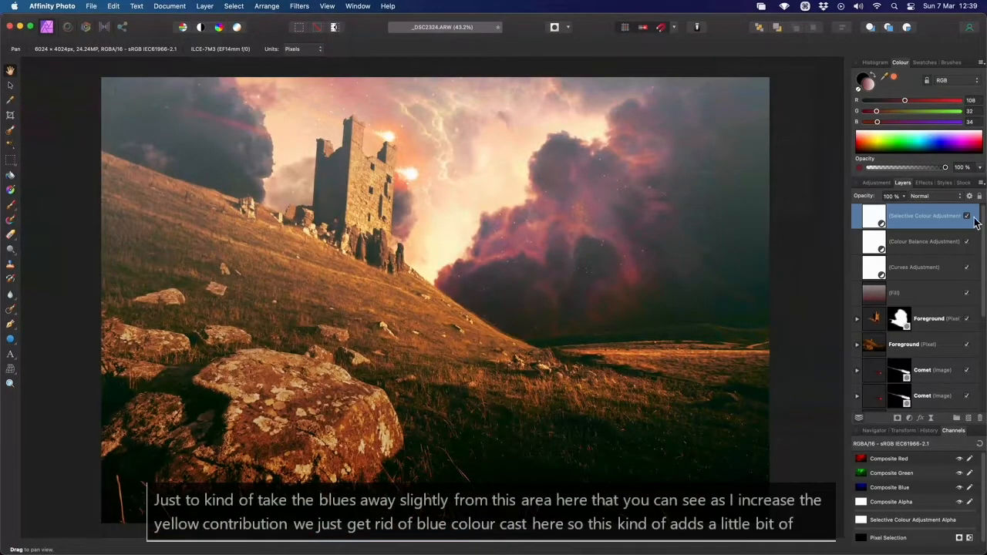
pyautogui.keyDown('shift'); pyautogui.click(960, 241); pyautogui.keyUp('shift')
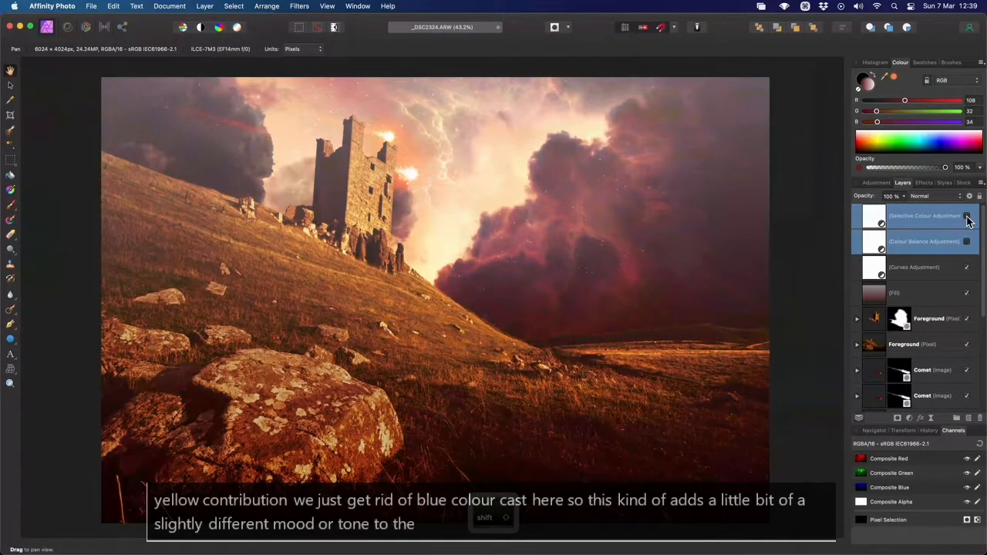
pyautogui.click(967, 217)
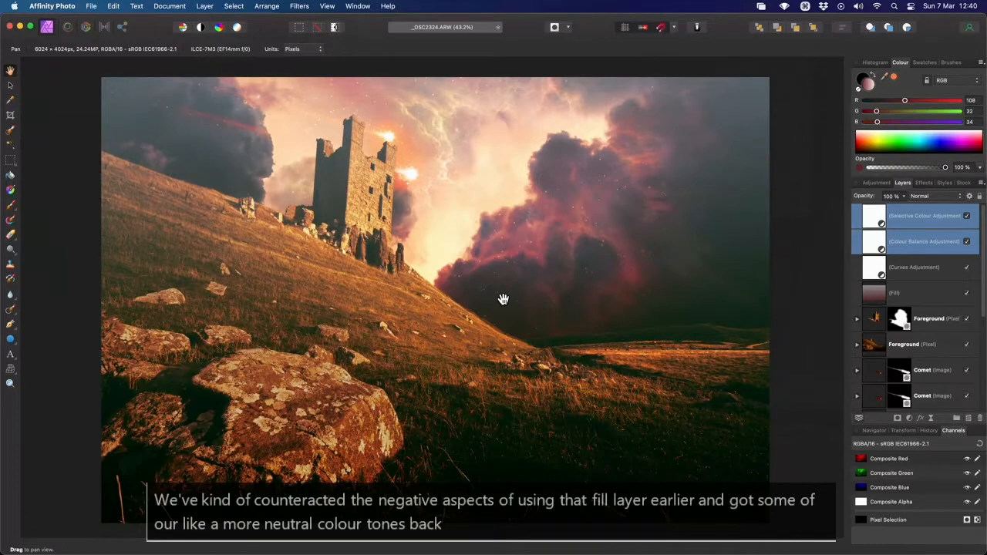
# Crop away part of the image along its left edge, reducing the canvas to 5337 x 4024 px.
pyautogui.press('c')
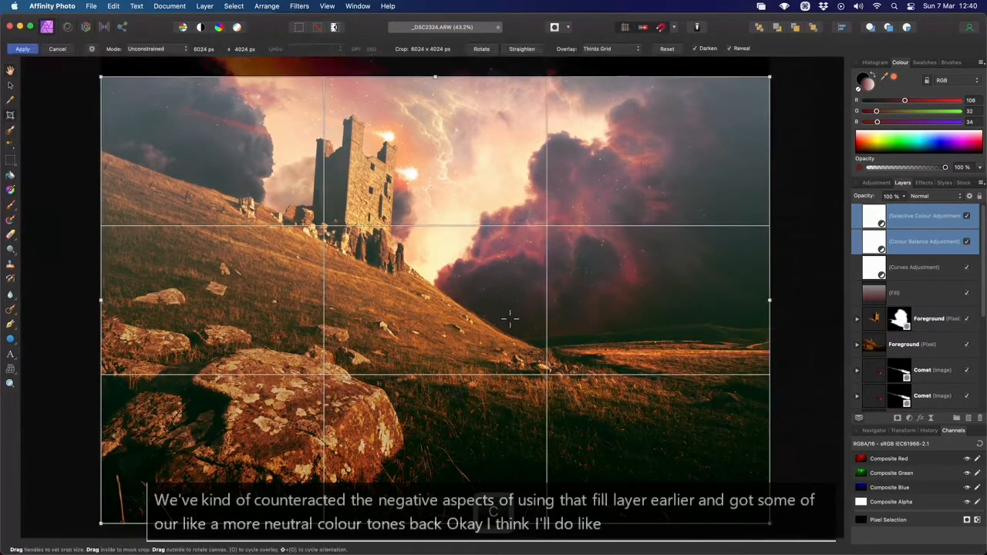
pyautogui.scroll(3, 295, 326)
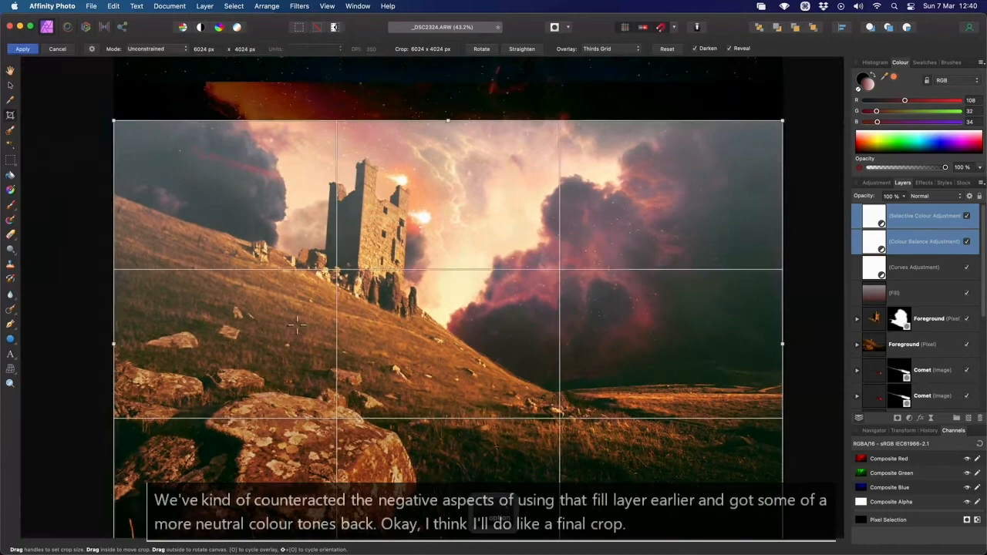
pyautogui.scroll(-2, 300, 300)
pyautogui.moveTo(115, 316); pyautogui.dragTo(193, 315)
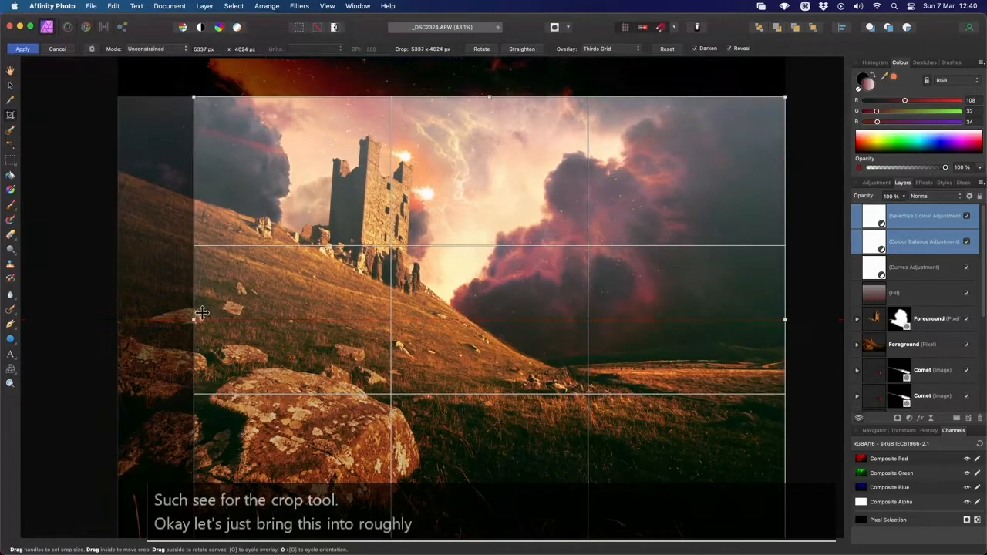
pyautogui.press('Return')
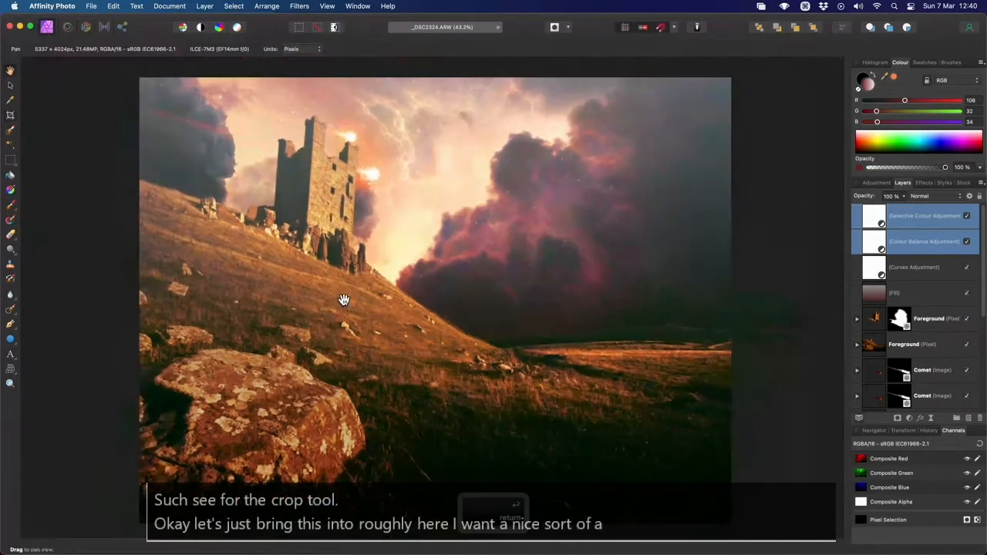
pyautogui.scroll(1, 339, 227)
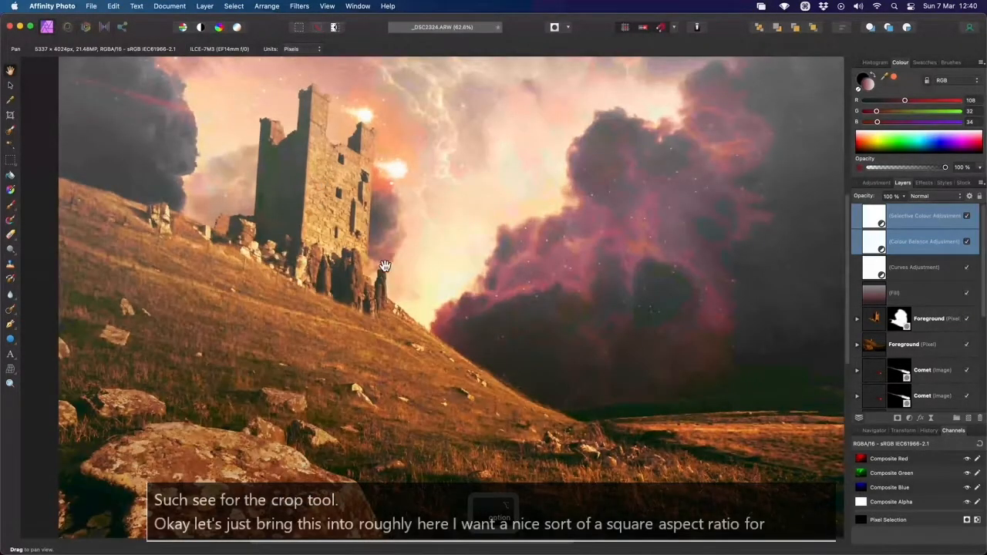
pyautogui.scroll(1, 344, 224)
pyautogui.scroll(-2, 344, 223)
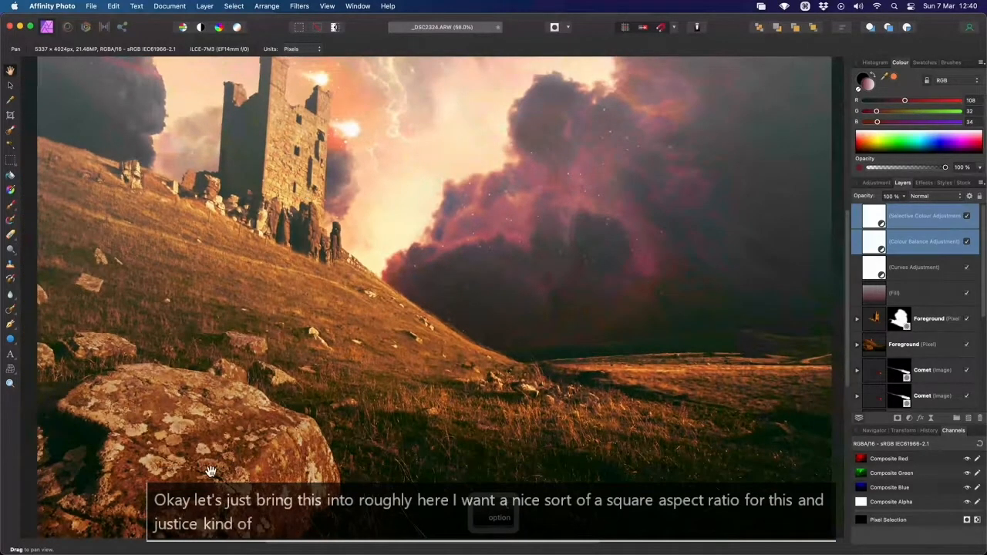
pyautogui.scroll(2, 255, 192)
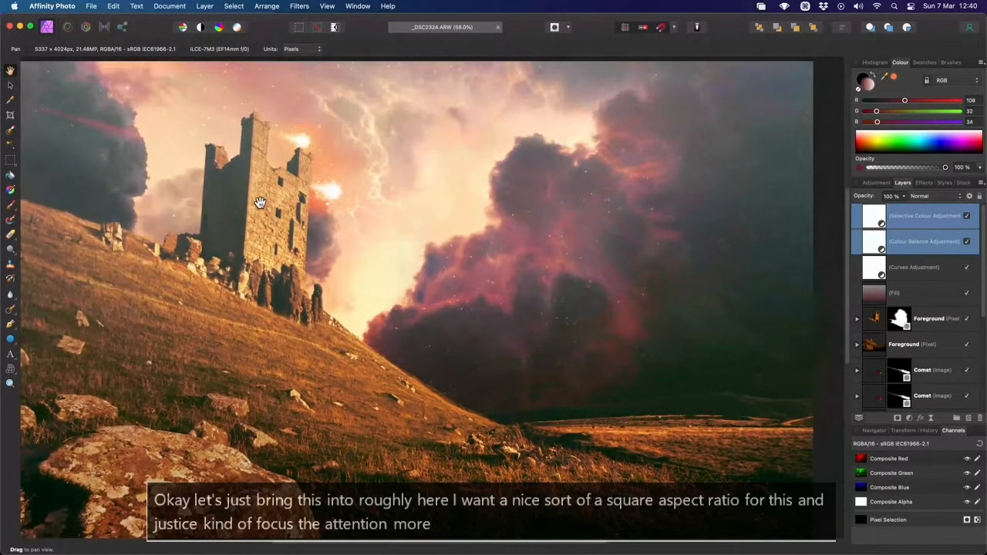
pyautogui.scroll(-2, 285, 230)
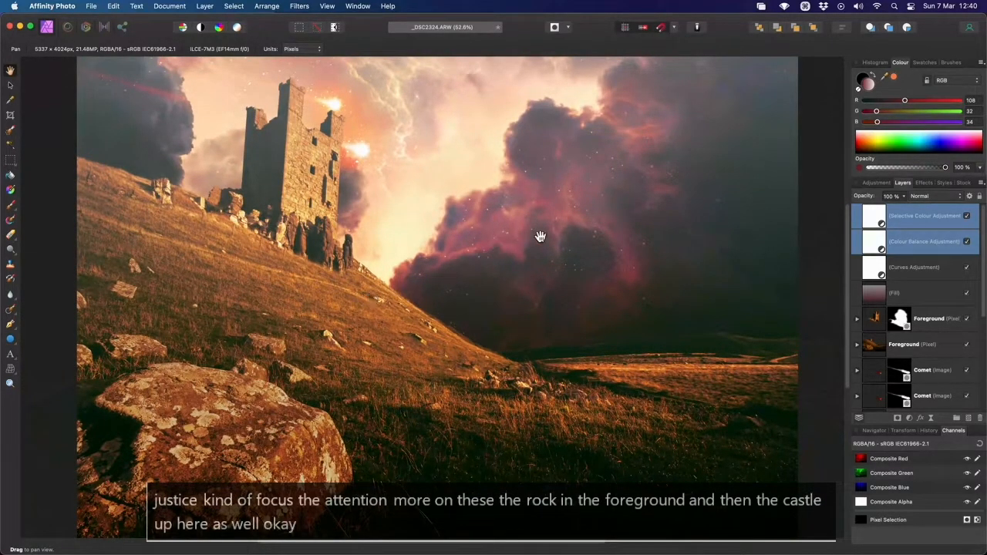
# Add a live Unsharp Mask filter layer and move it out to the top of the layer stack.
pyautogui.click(909, 215)
pyautogui.moveTo(982, 233); pyautogui.dragTo(985, 332)
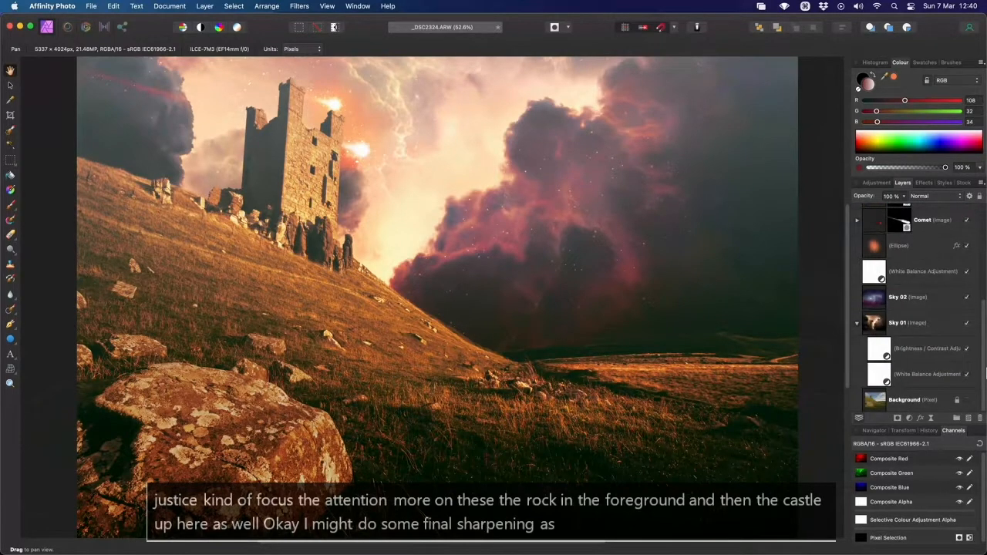
pyautogui.scroll(5, 886, 254)
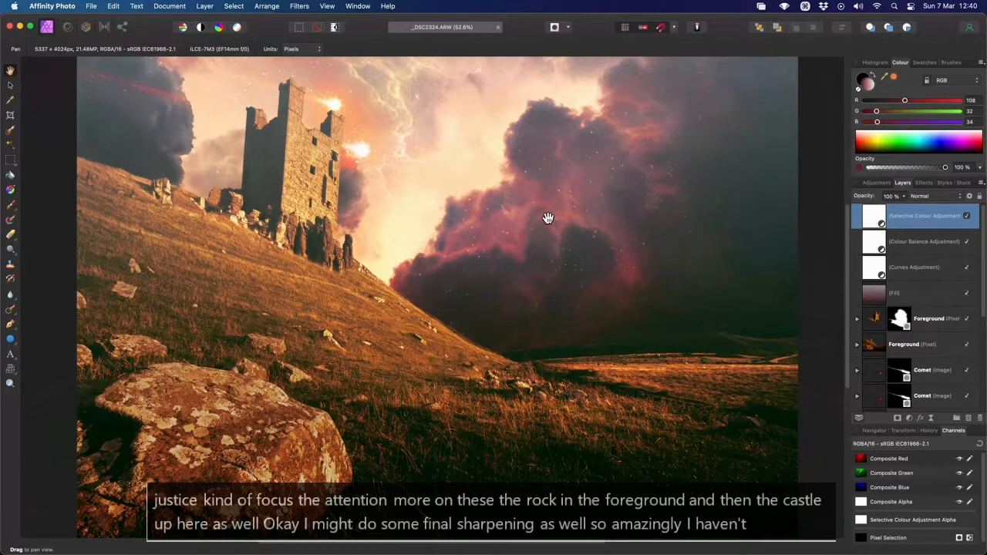
pyautogui.click(204, 6)
pyautogui.moveTo(308, 162)
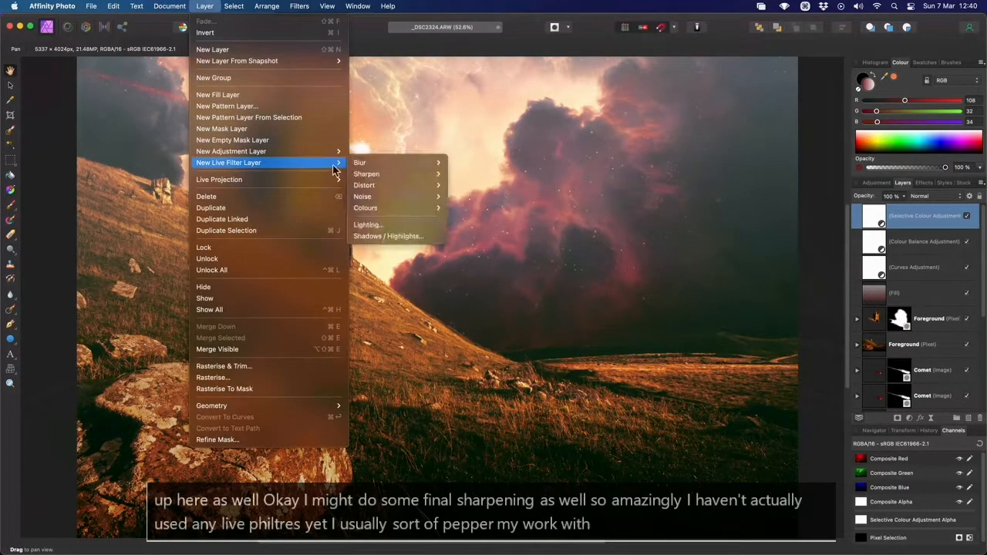
pyautogui.moveTo(393, 174)
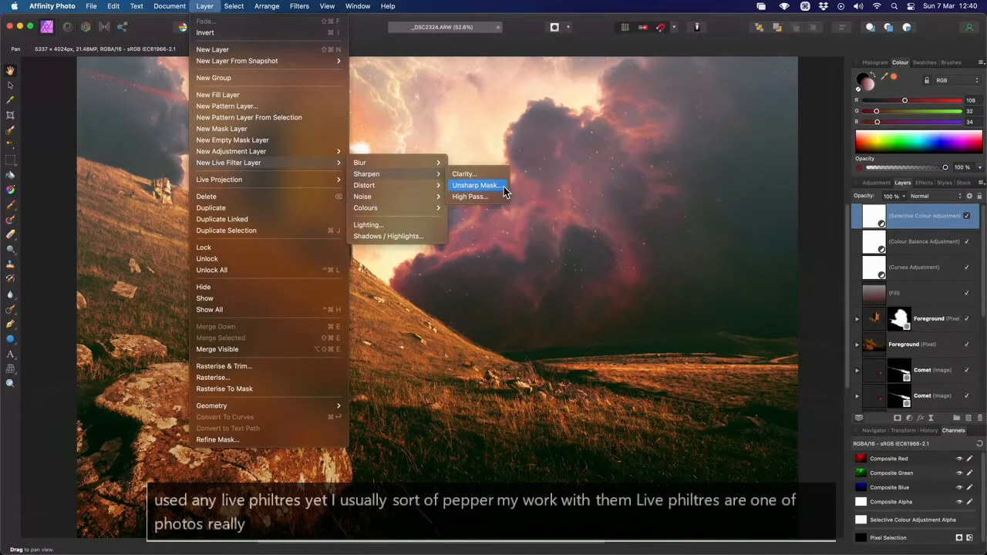
pyautogui.moveTo(299, 7)
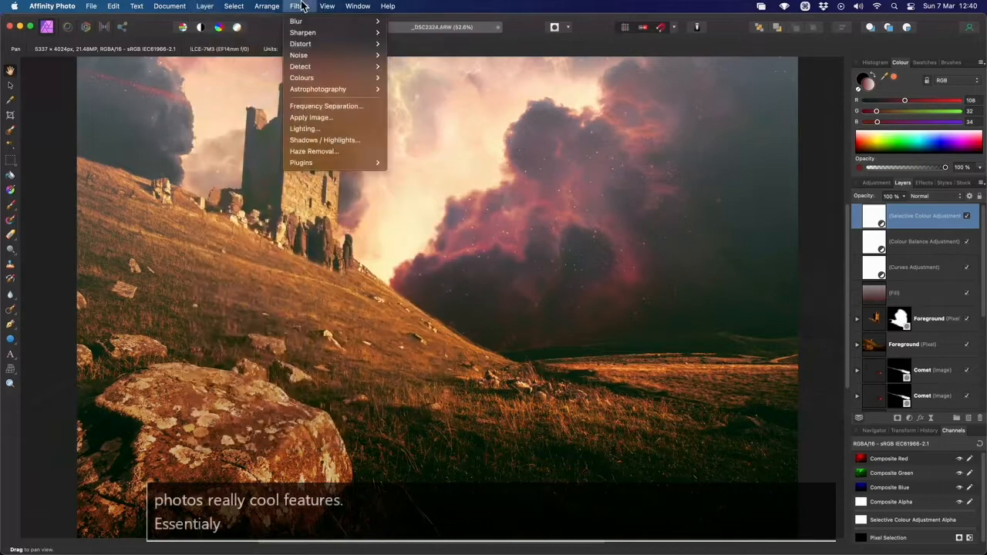
pyautogui.moveTo(328, 44)
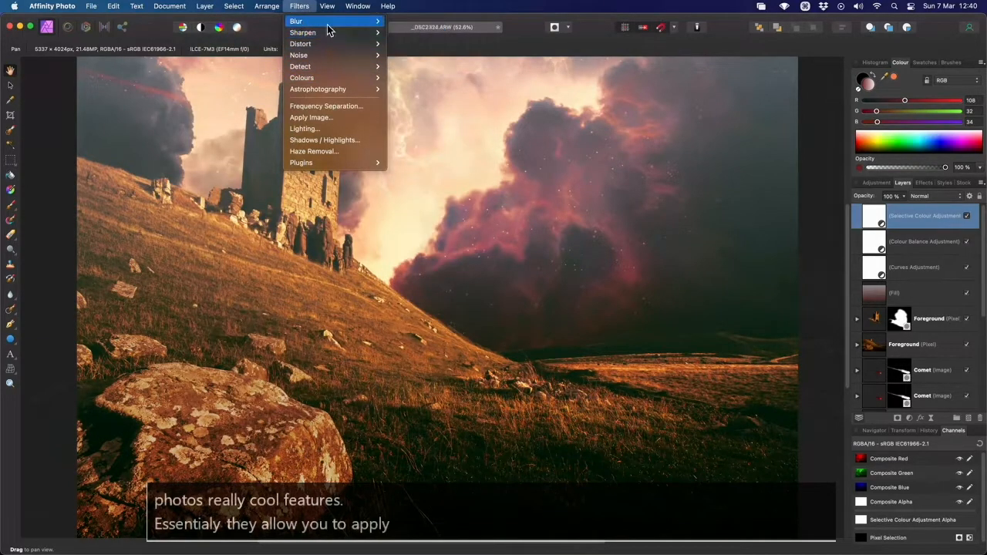
pyautogui.moveTo(204, 7)
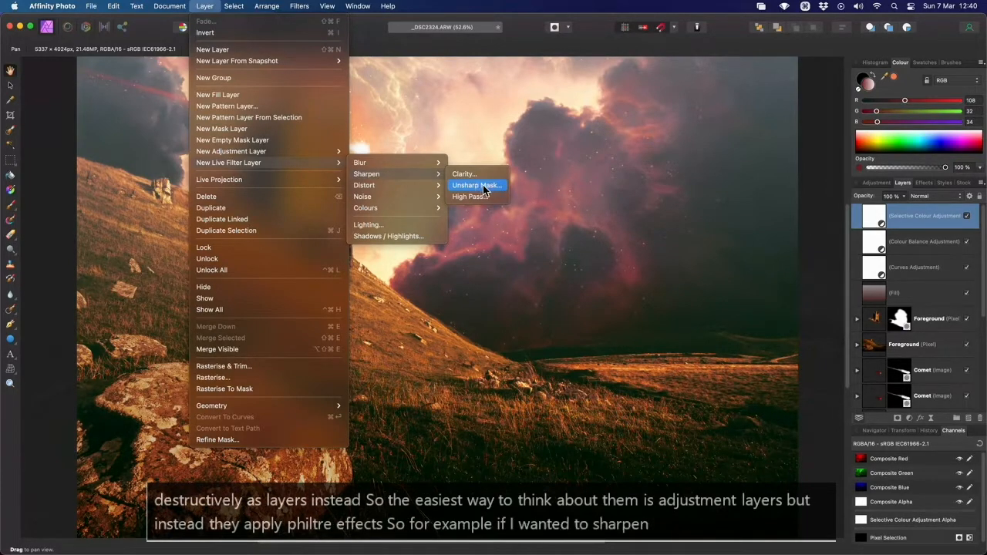
pyautogui.click(501, 186)
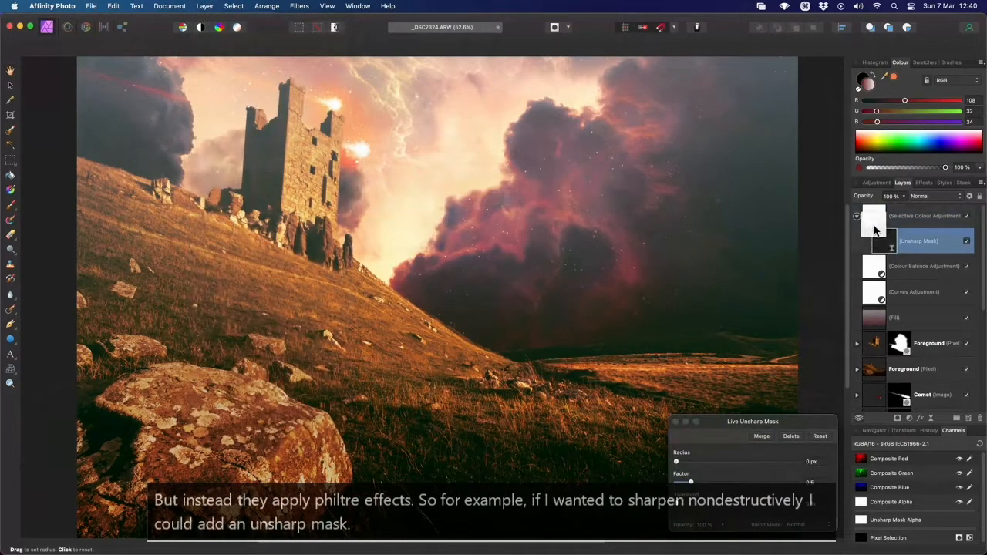
pyautogui.moveTo(867, 212); pyautogui.dragTo(871, 208)
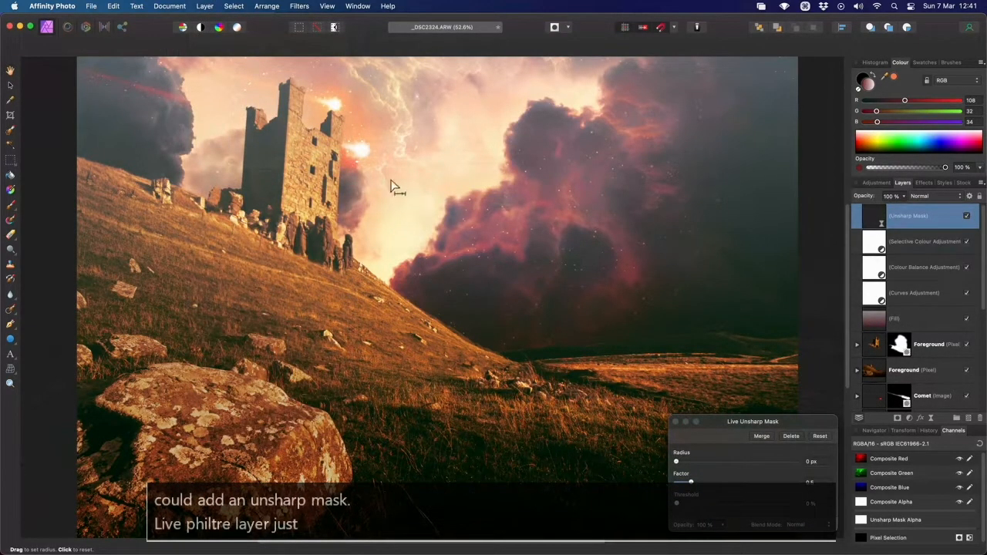
# Set the live Unsharp Mask's Radius to 1 px and its Factor to 2.
pyautogui.scroll(5, 290, 116)
pyautogui.scroll(5, 309, 124)
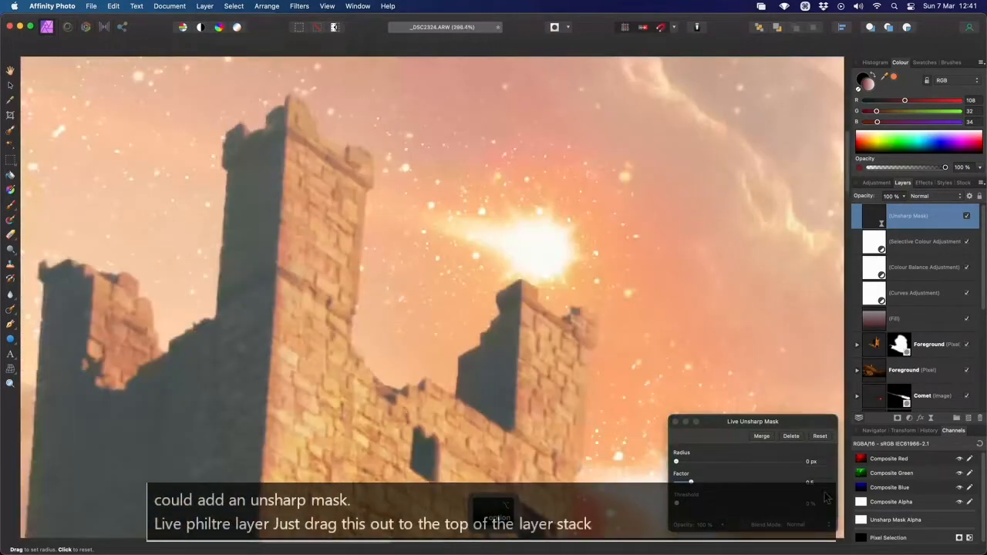
pyautogui.write('1')
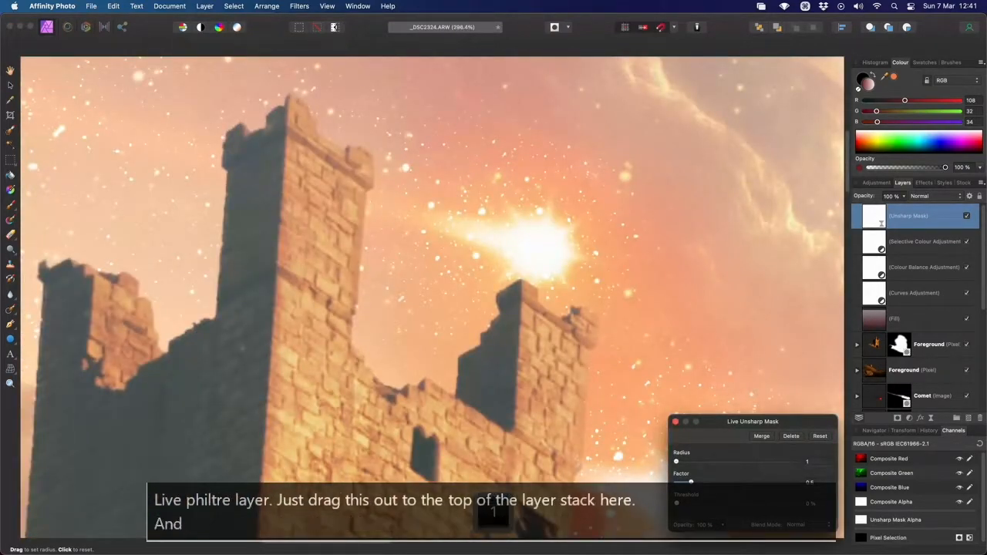
pyautogui.press('Return')
pyautogui.press('Tab')
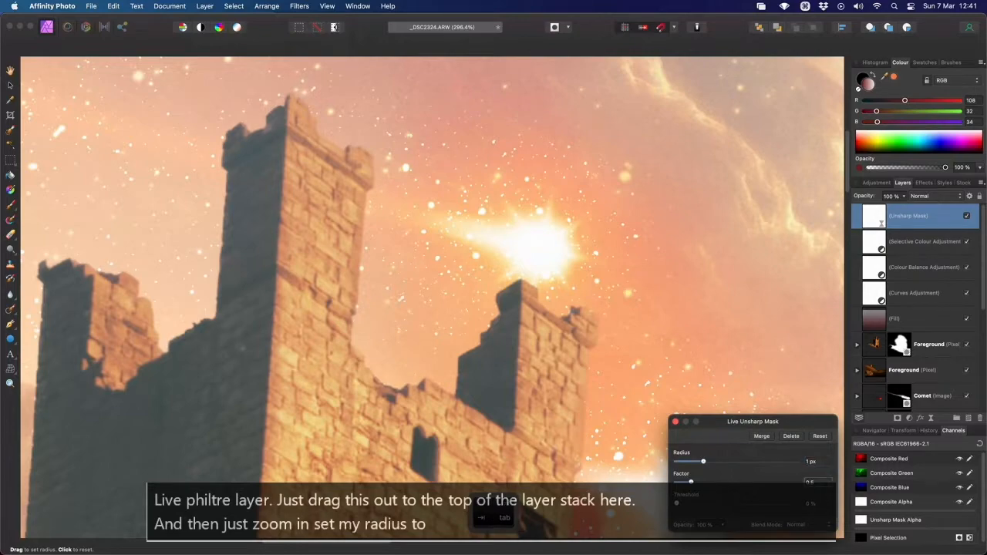
pyautogui.write('2')
pyautogui.press('Return')
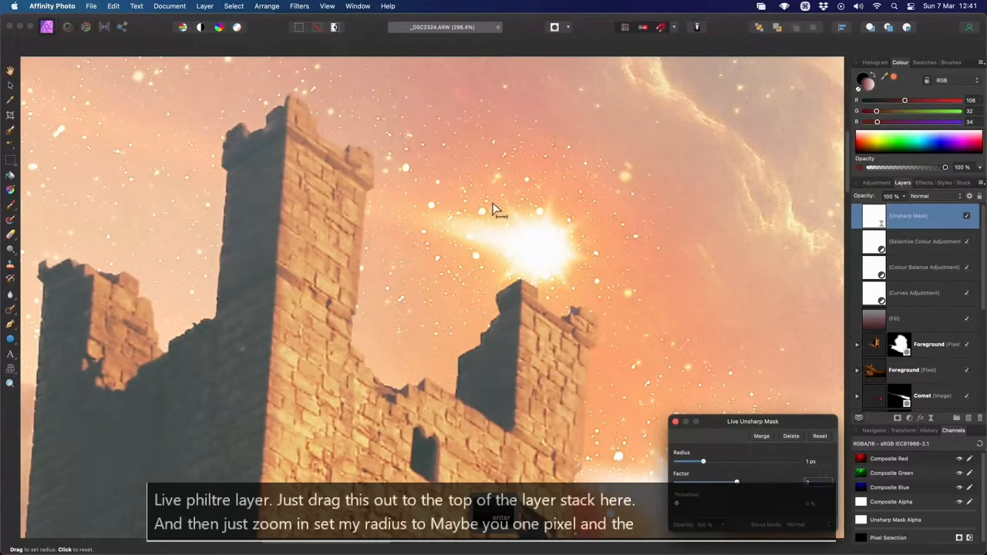
pyautogui.scroll(5, 498, 212)
pyautogui.hscroll(10, 523, 171)
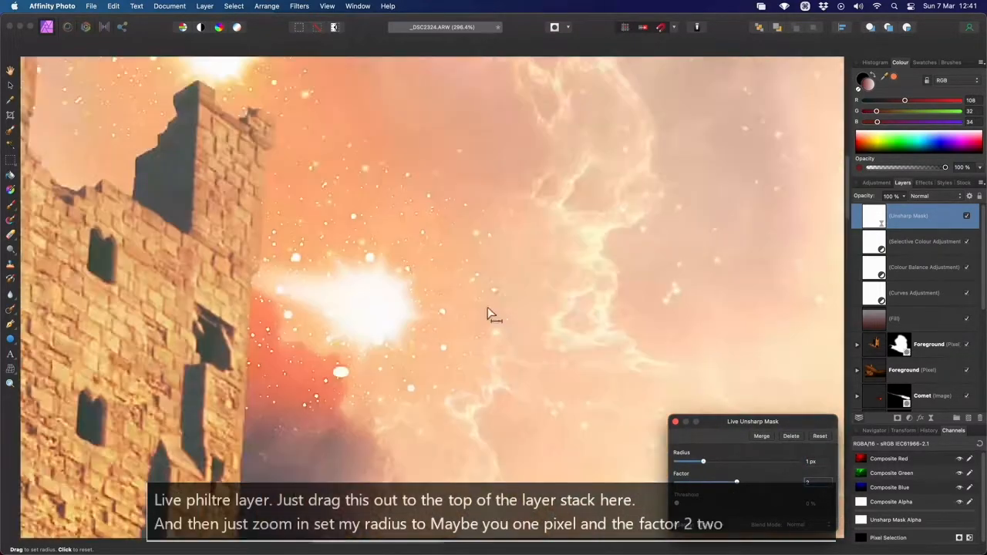
pyautogui.press('Escape')
pyautogui.scroll(-5, 716, 295)
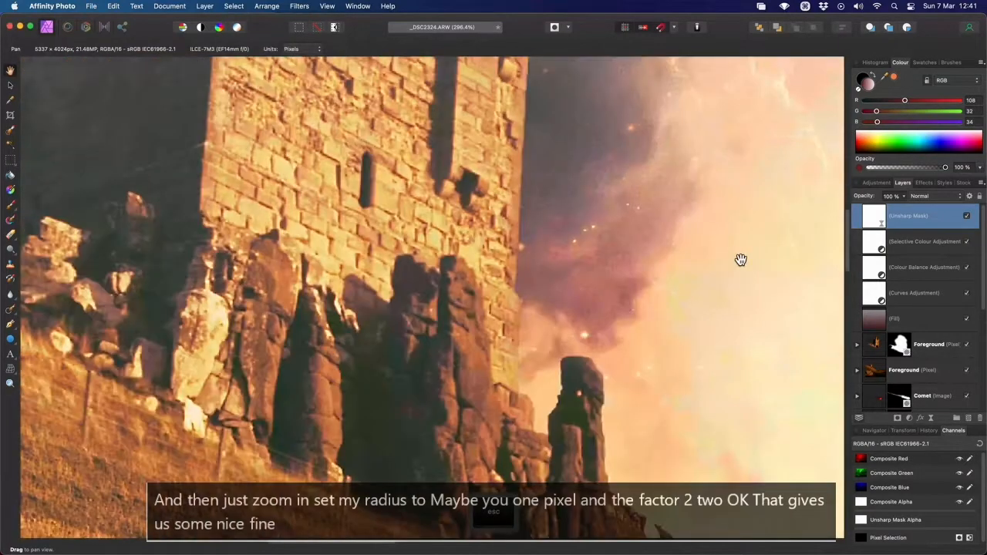
pyautogui.press('super+0')
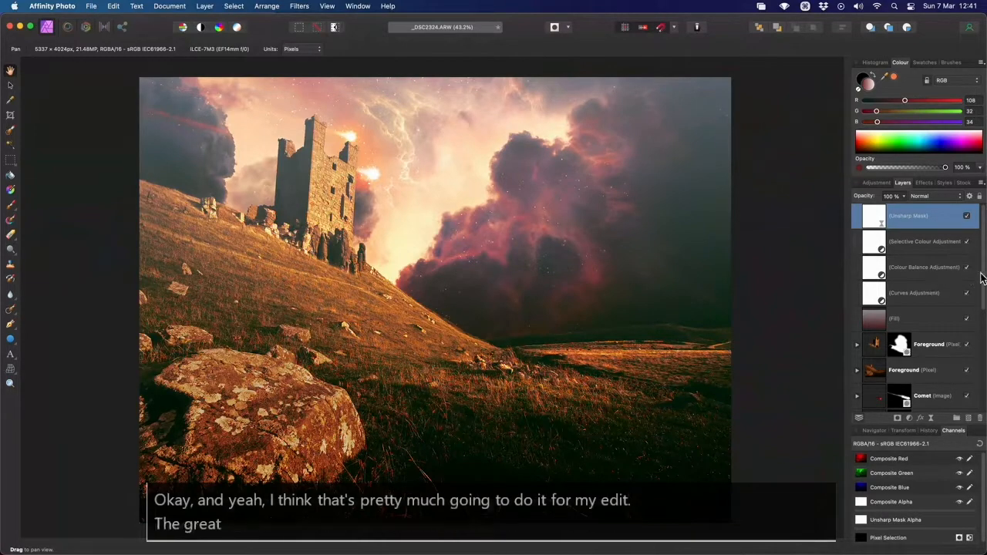
# Turn on the Background layer's visibility and collapse the adjustments nested in the Sky 01 layer.
pyautogui.scroll(-5, 980, 277)
pyautogui.click(965, 397)
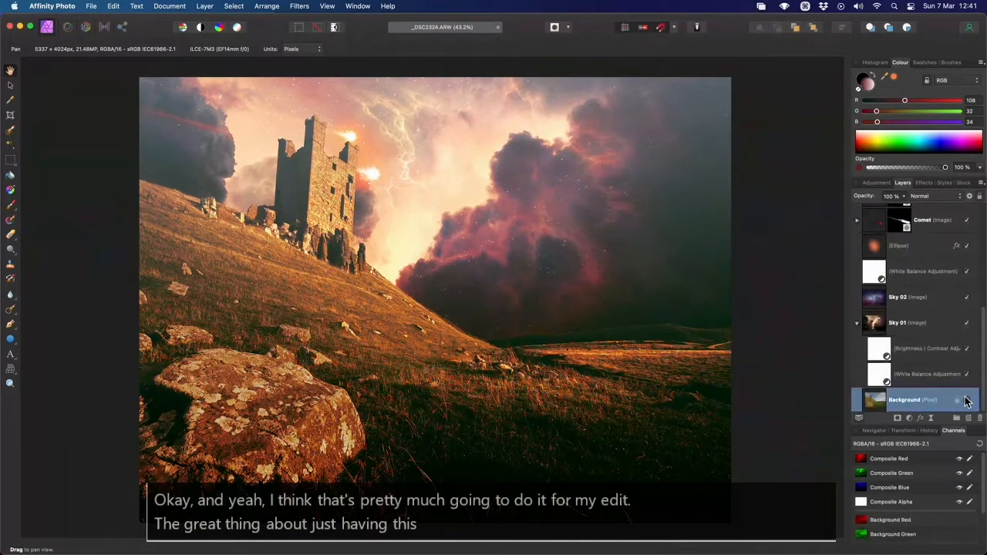
pyautogui.click(857, 322)
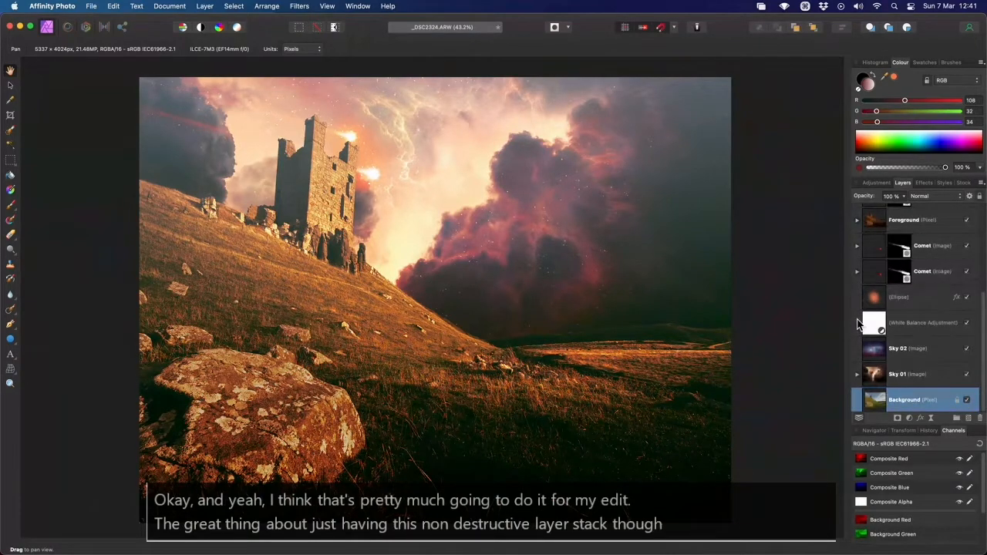
# Hide and reshow all layers above the Background together to compare the composite with the original photo.
pyautogui.moveTo(983, 318); pyautogui.dragTo(982, 230)
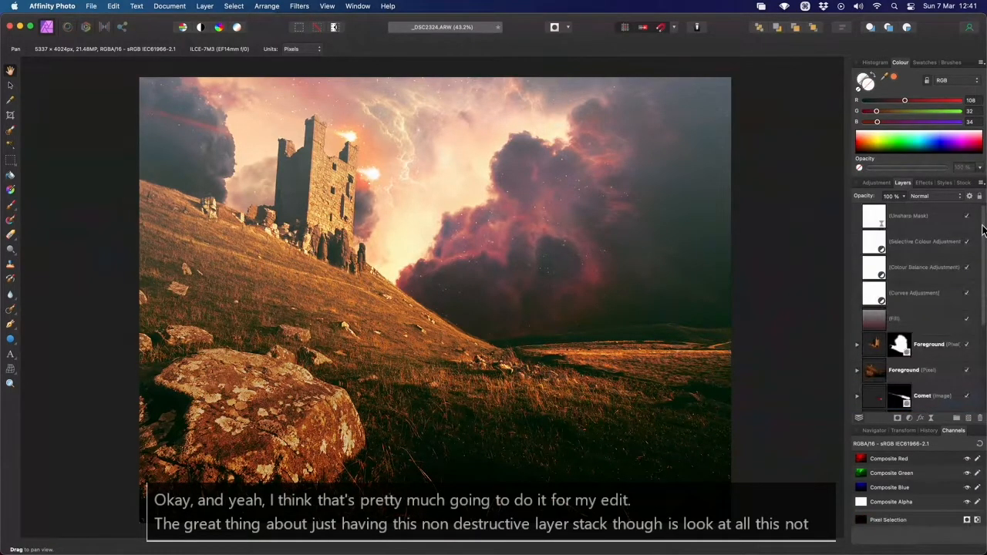
pyautogui.keyDown('shift'); pyautogui.click(909, 215); pyautogui.keyUp('shift')
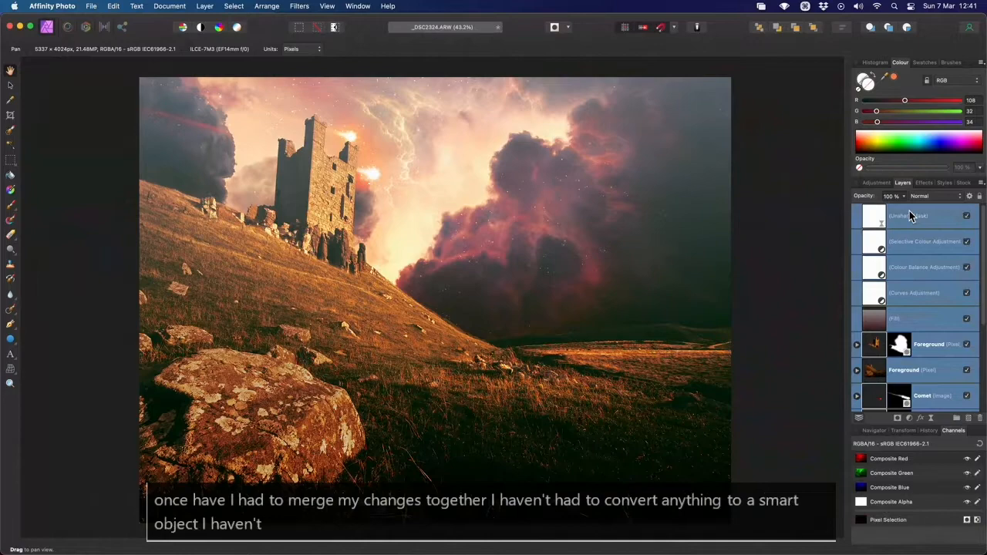
pyautogui.click(968, 218)
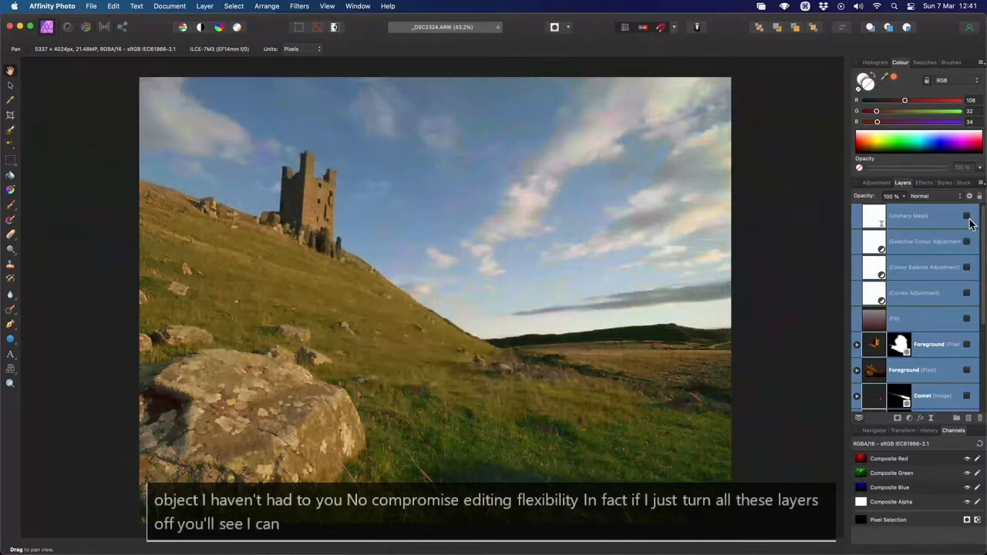
pyautogui.scroll(-5, 970, 224)
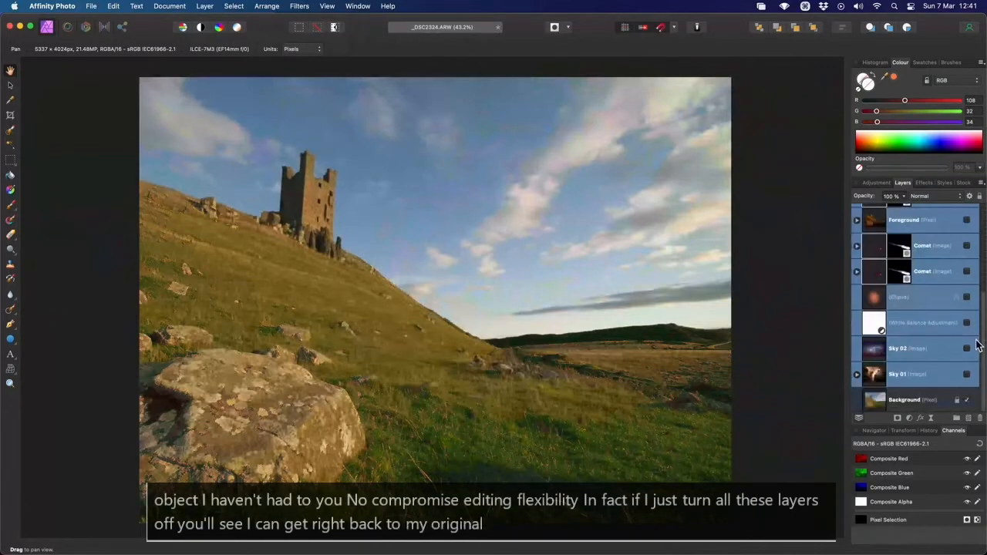
pyautogui.scroll(5, 970, 223)
pyautogui.click(965, 217)
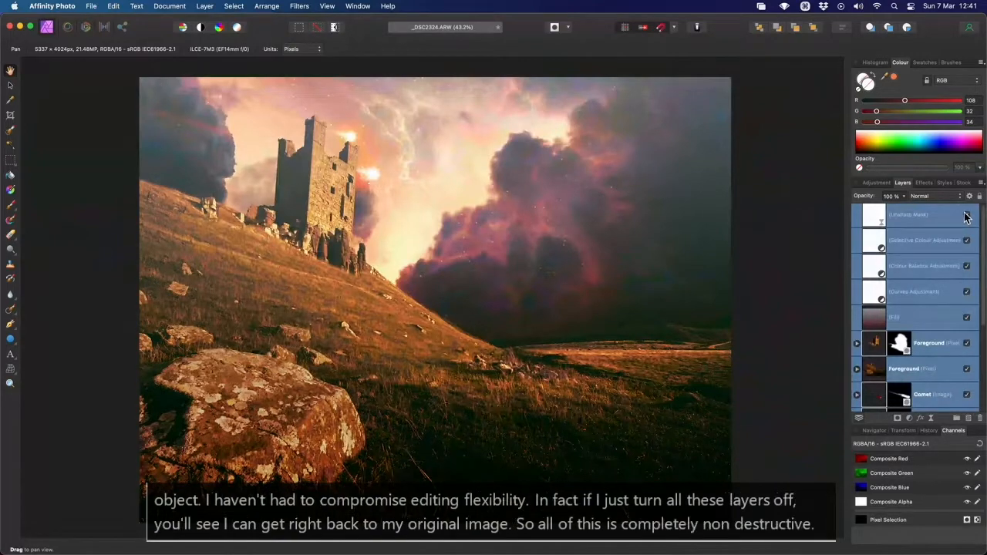
# Hide the Unsharp Mask layer and scale up the masked castle Foreground layer slightly.
pyautogui.click(966, 216)
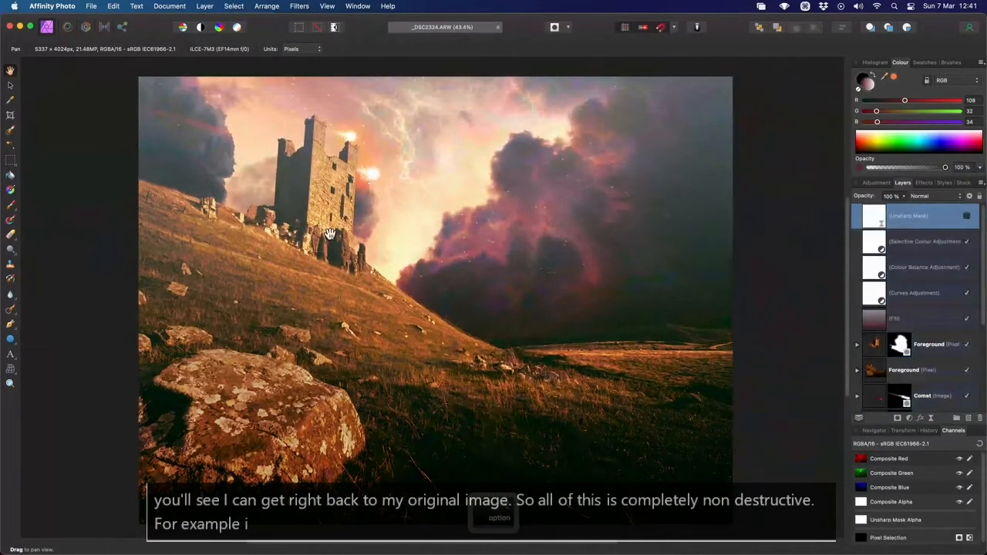
pyautogui.scroll(2, 811, 314)
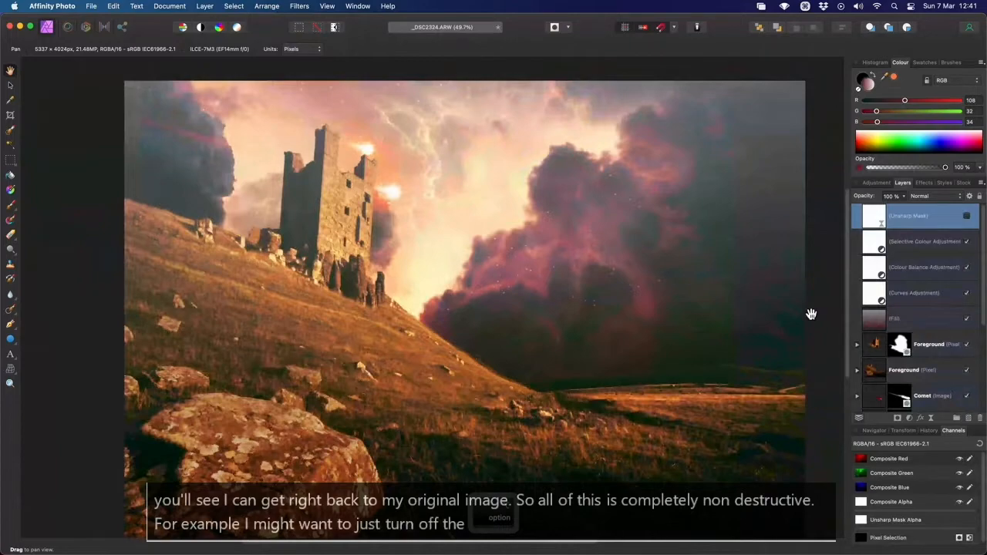
pyautogui.click(905, 346)
pyautogui.scroll(2, 479, 320)
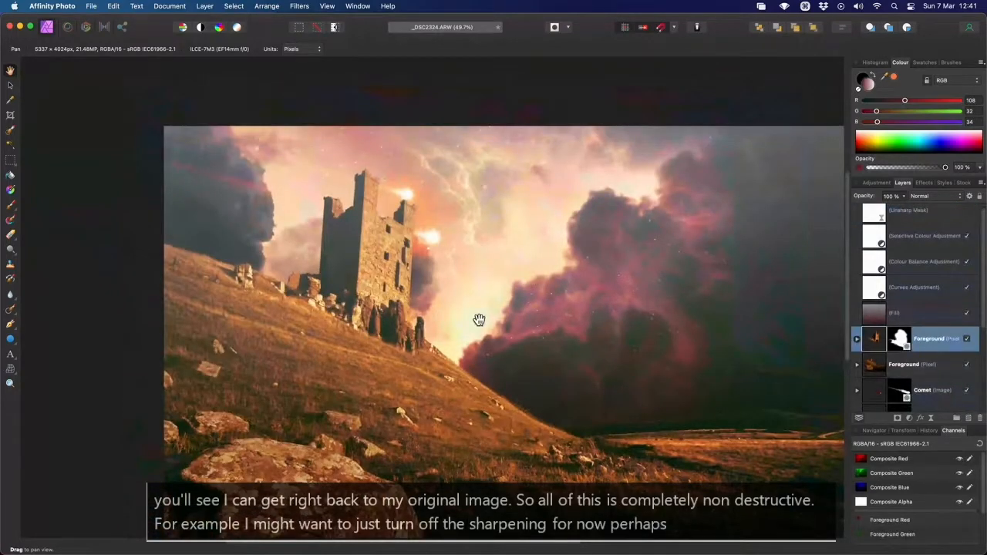
pyautogui.press('v')
pyautogui.moveTo(530, 155); pyautogui.dragTo(552, 157)
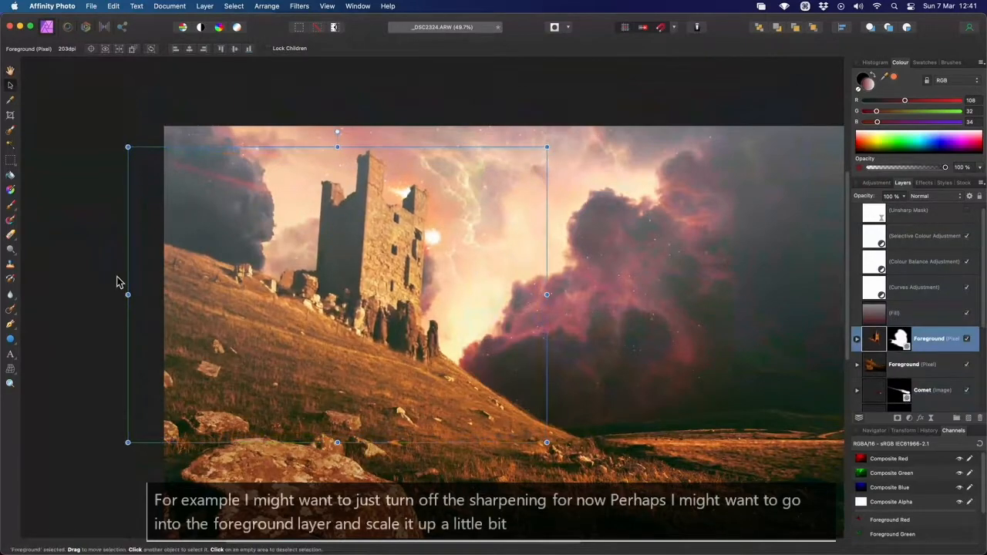
# Expand the castle Foreground layer and select its nested mask for painting with the Paint Brush tool.
pyautogui.scroll(5, 248, 295)
pyautogui.click(856, 339)
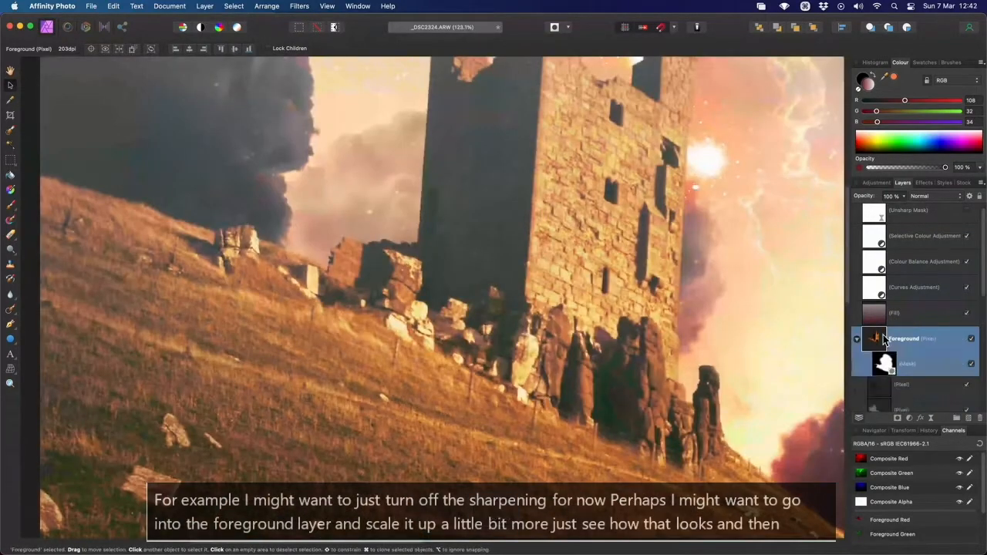
pyautogui.scroll(-1, 879, 343)
pyautogui.click(884, 354)
pyautogui.scroll(-1, 451, 286)
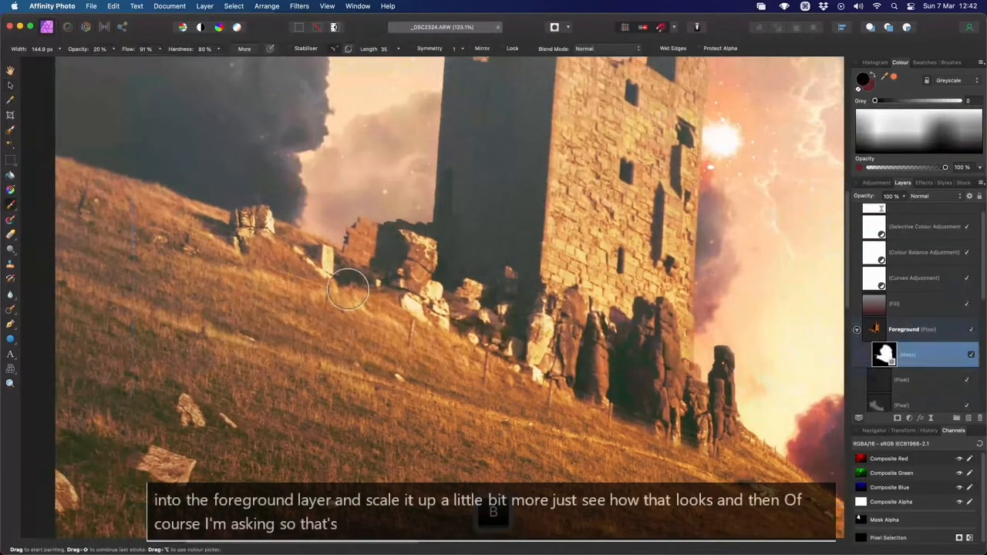
pyautogui.press('b')
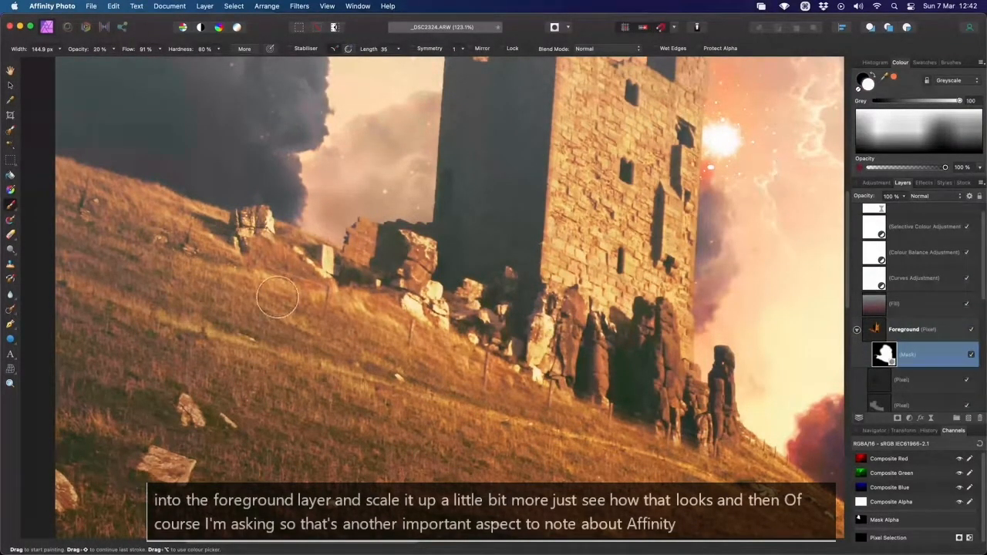
# Touch up the mask along the hillside beside the castle's rocks, alternating black and white brush colours.
pyautogui.press('x')
pyautogui.press('super+z')
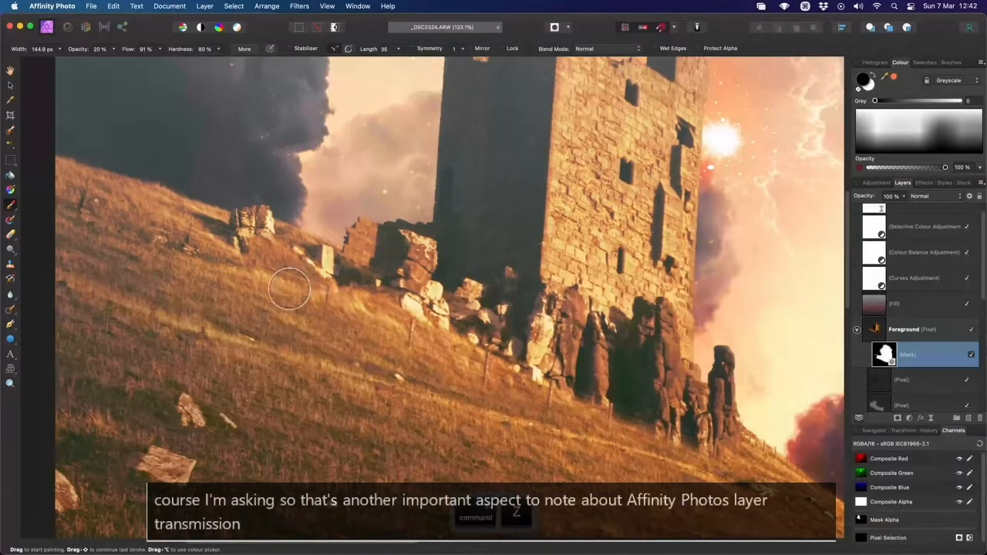
pyautogui.press('x')
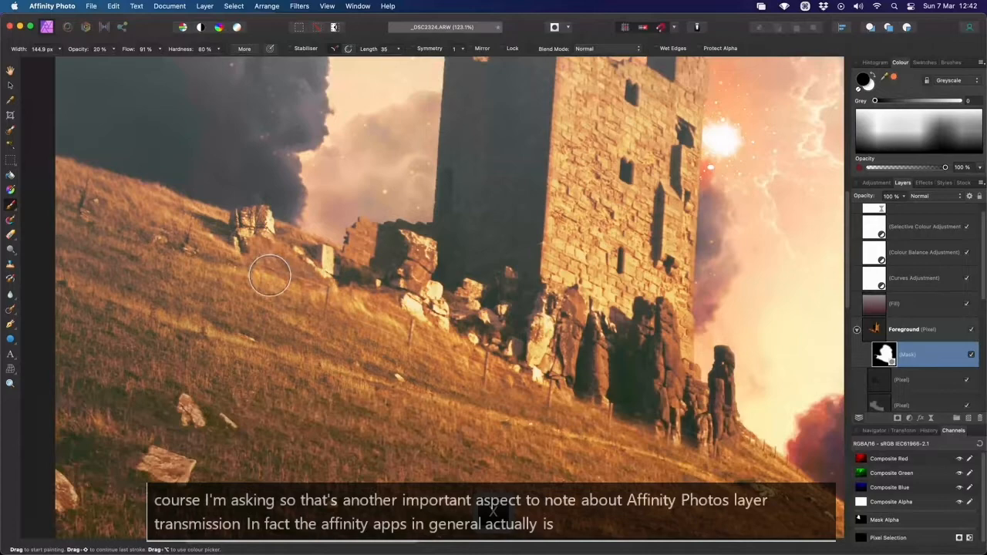
pyautogui.hscroll(6, 269, 275)
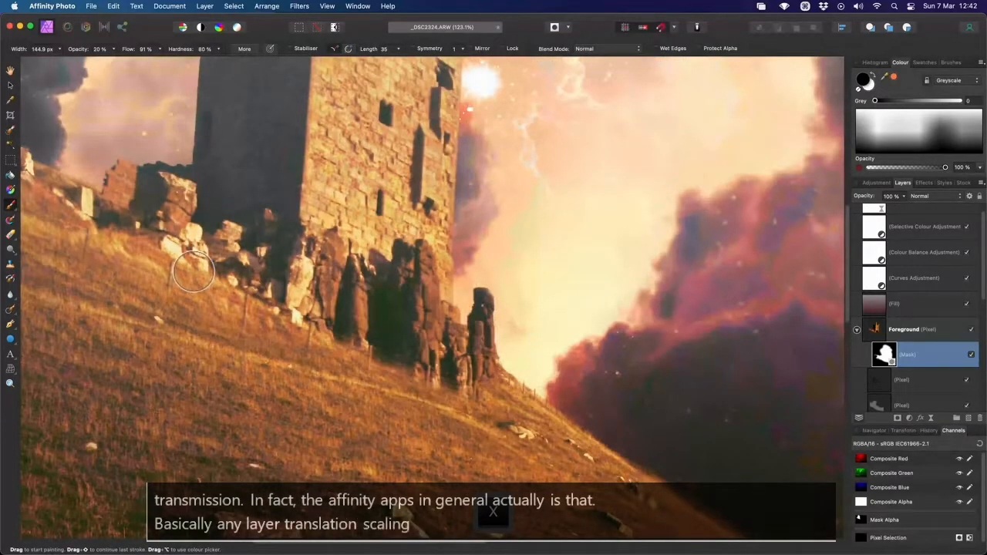
pyautogui.press('x')
# Try a transformation of the castle Foreground layer with the Move tool and undo the change.
pyautogui.press('super+0')
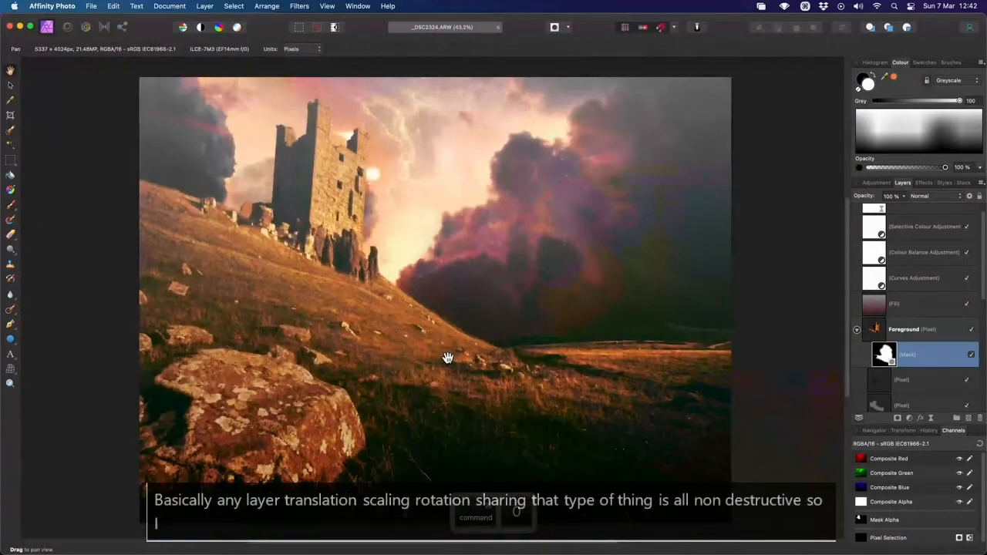
pyautogui.press('v')
pyautogui.press('super+z')
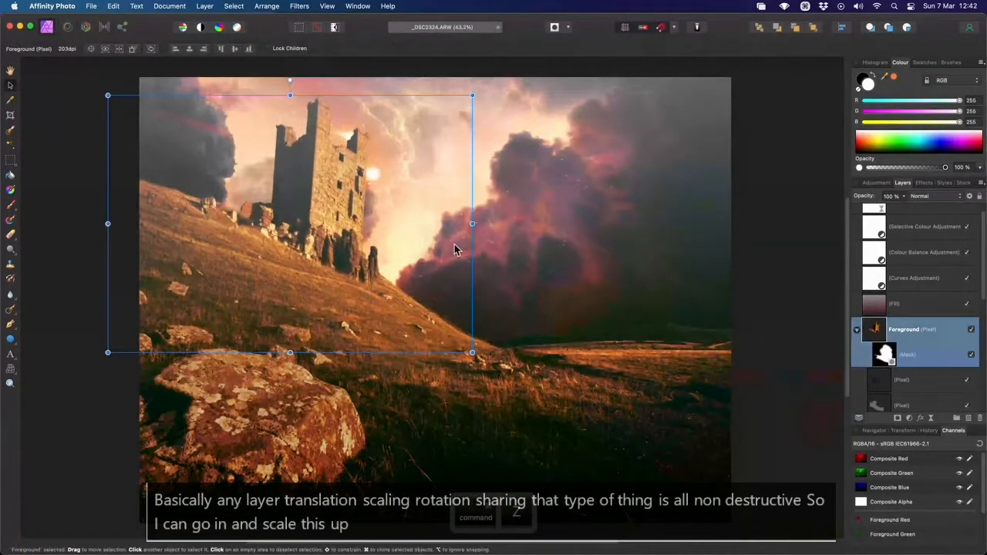
pyautogui.press('h')
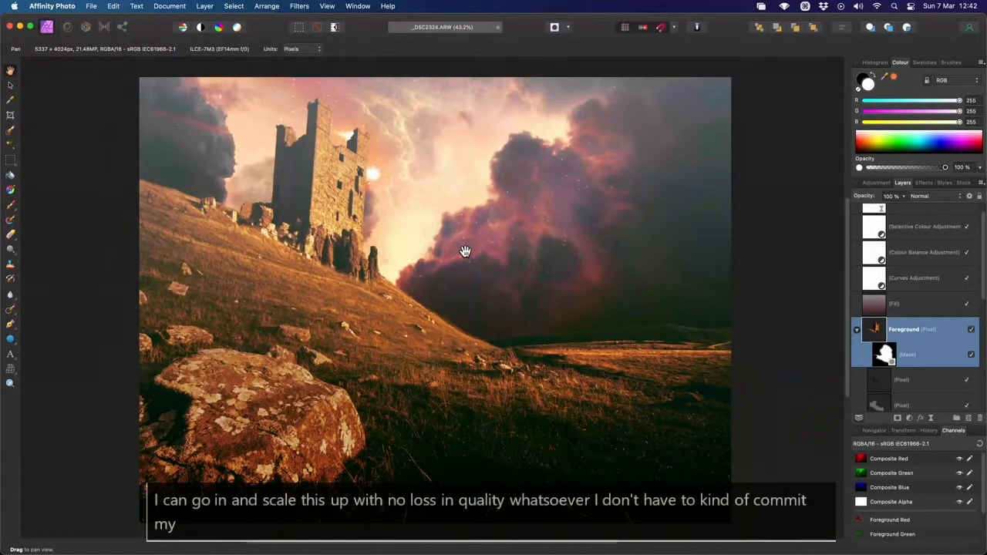
pyautogui.moveTo(470, 264); pyautogui.dragTo(477, 298)
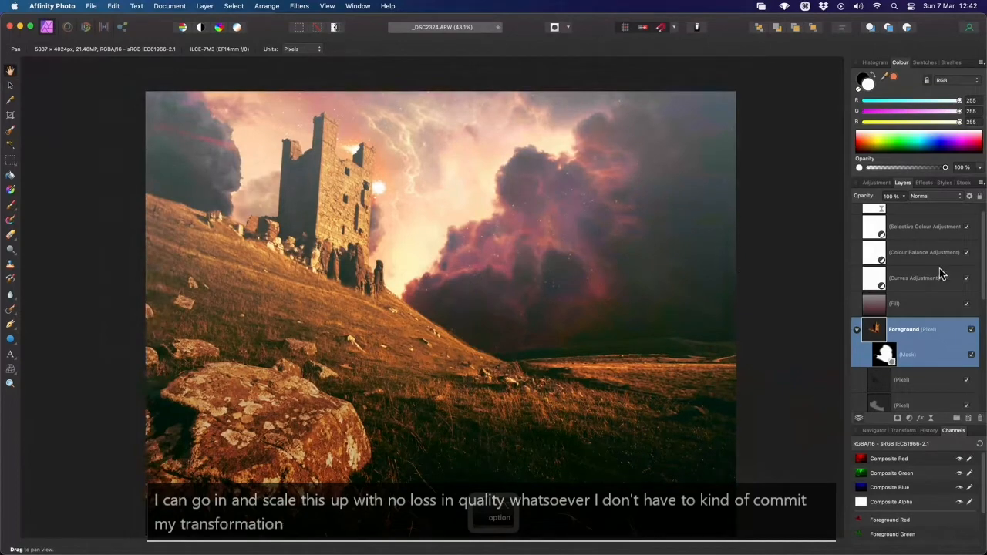
# Hide and reshow the Colour Balance Adjustment layer to compare the composite with and without it.
pyautogui.scroll(1, 911, 246)
pyautogui.click(930, 220)
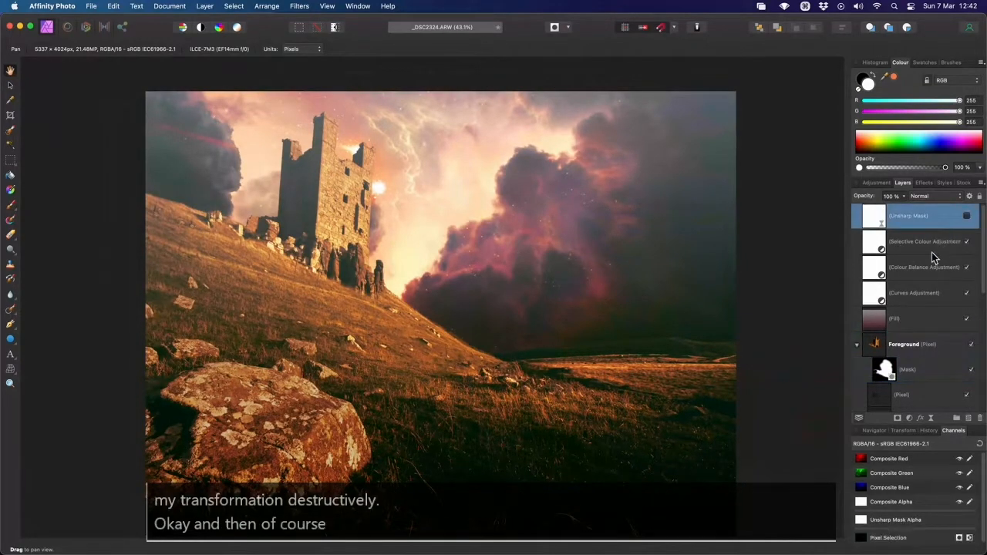
pyautogui.click(931, 256)
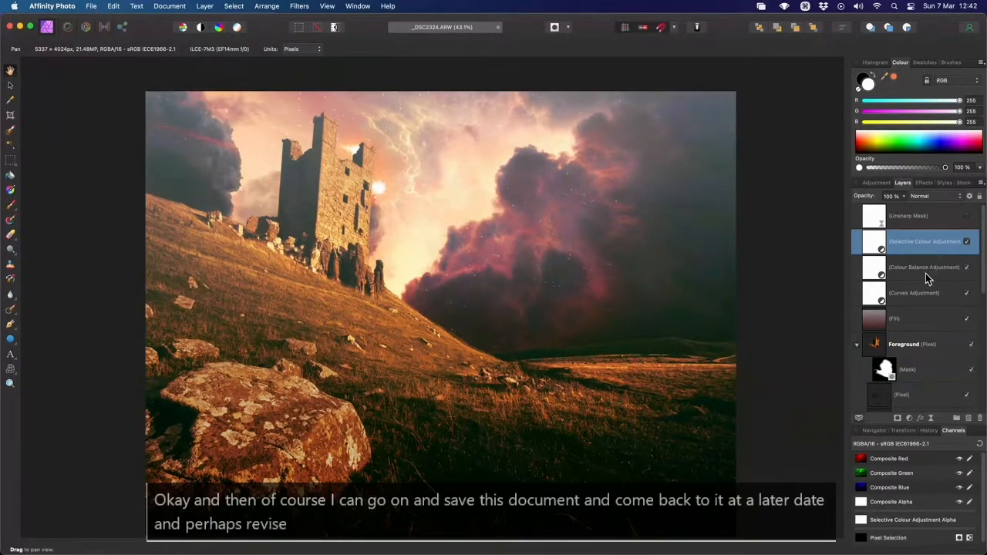
pyautogui.click(922, 268)
pyautogui.click(967, 266)
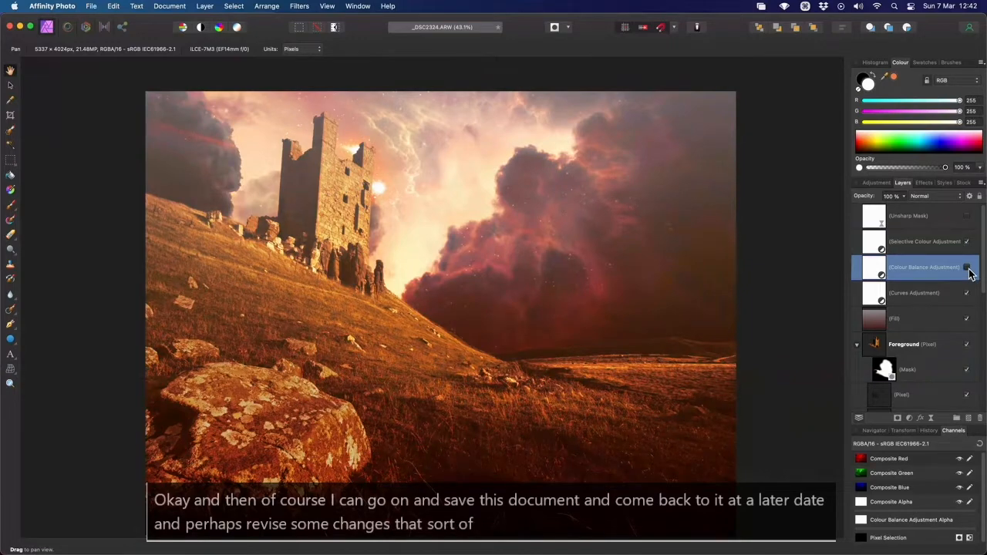
pyautogui.click(966, 267)
# Nudge a shadow point in the existing Curves Adjustment and turn the Unsharp Mask layer back on.
pyautogui.doubleClick(879, 299)
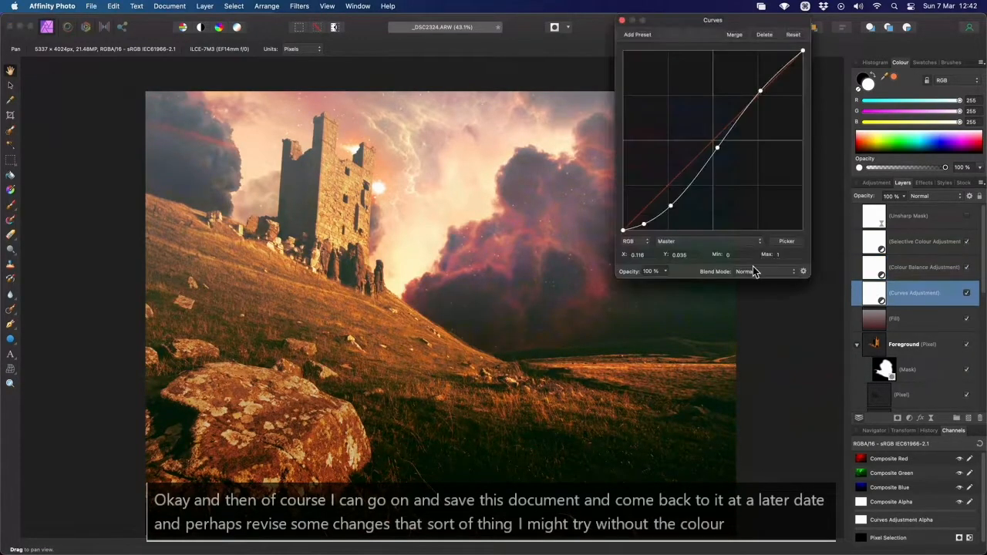
pyautogui.moveTo(670, 207); pyautogui.dragTo(669, 207)
pyautogui.click(621, 21)
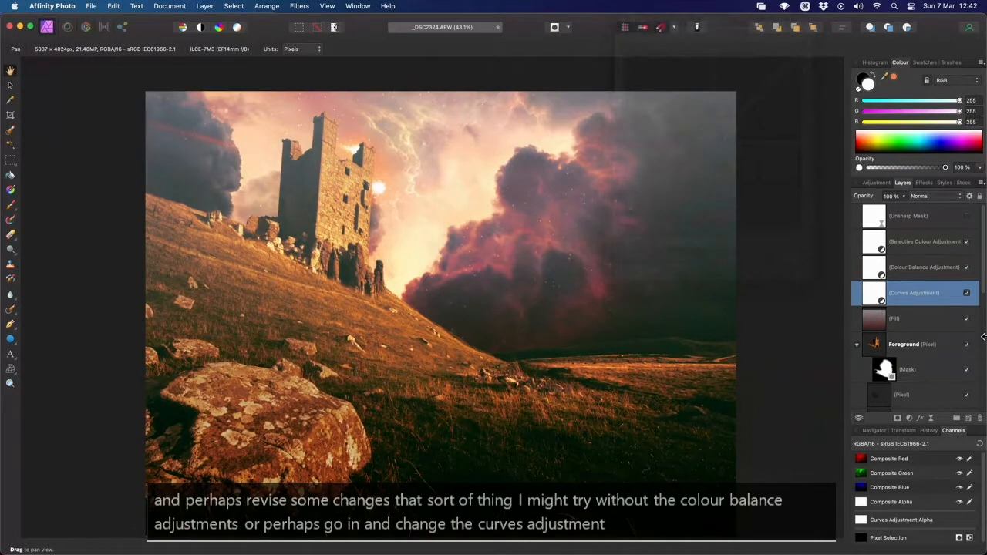
pyautogui.click(925, 220)
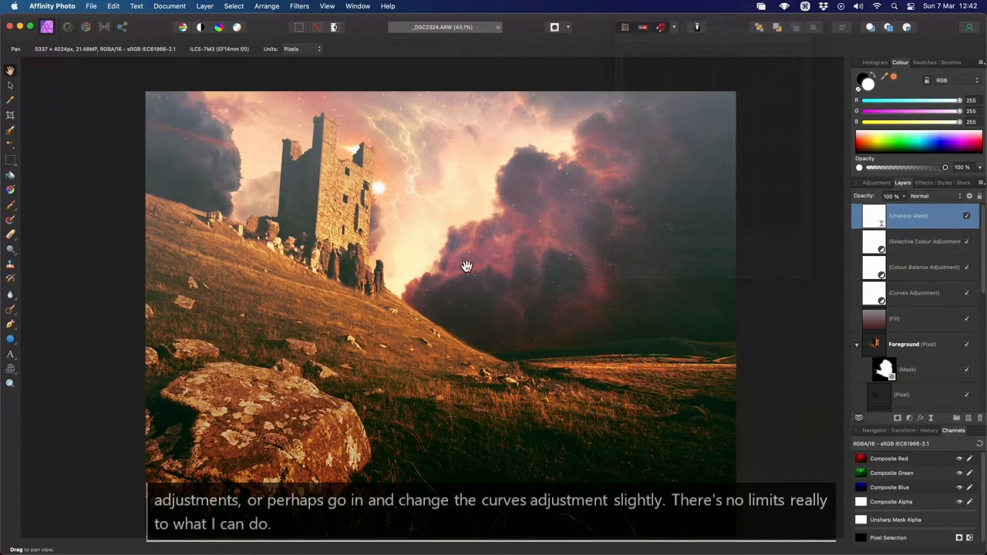
# Check how legible the composite is at small thumbnail sizes compared with the full view.
pyautogui.moveTo(467, 269); pyautogui.dragTo(486, 261)
pyautogui.scroll(-4, 487, 271)
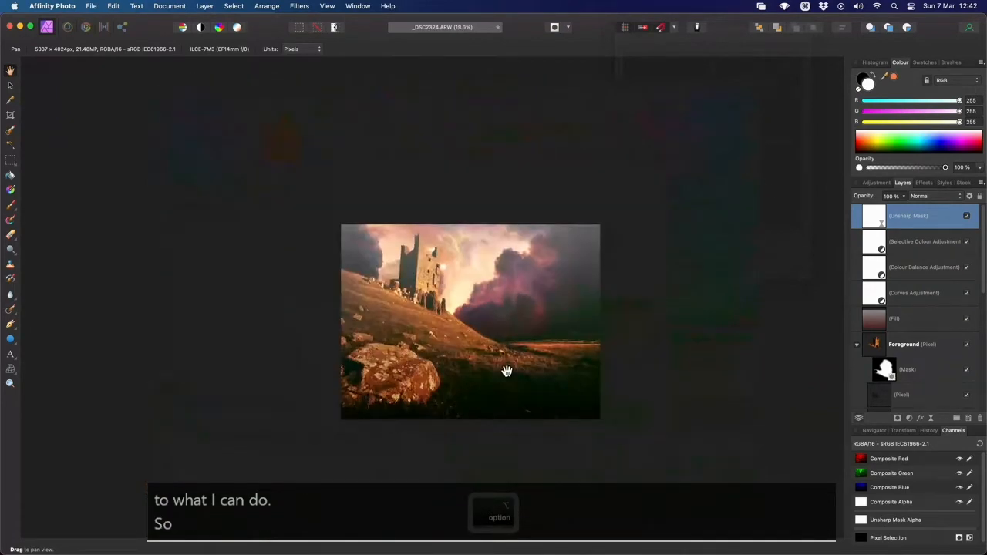
pyautogui.scroll(-3, 506, 370)
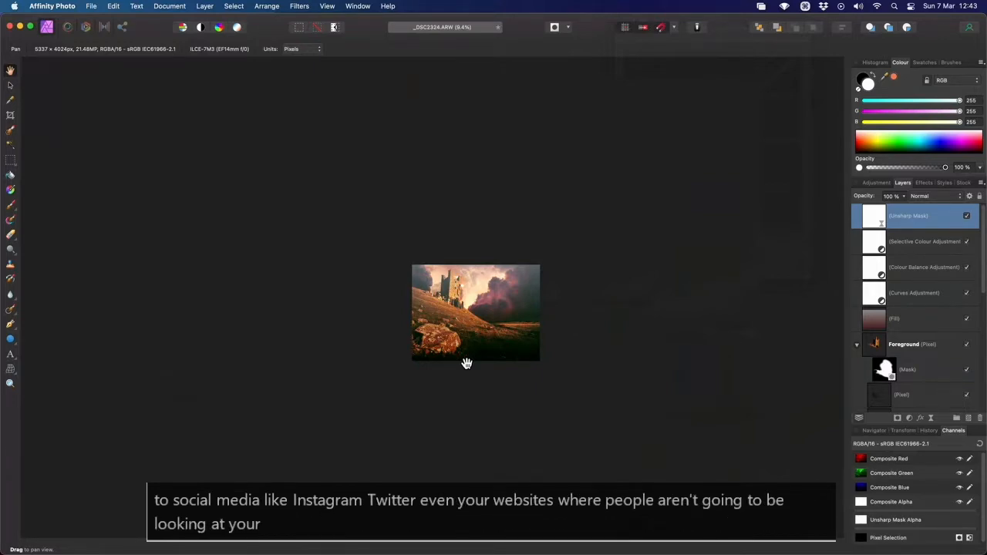
pyautogui.press('super+0')
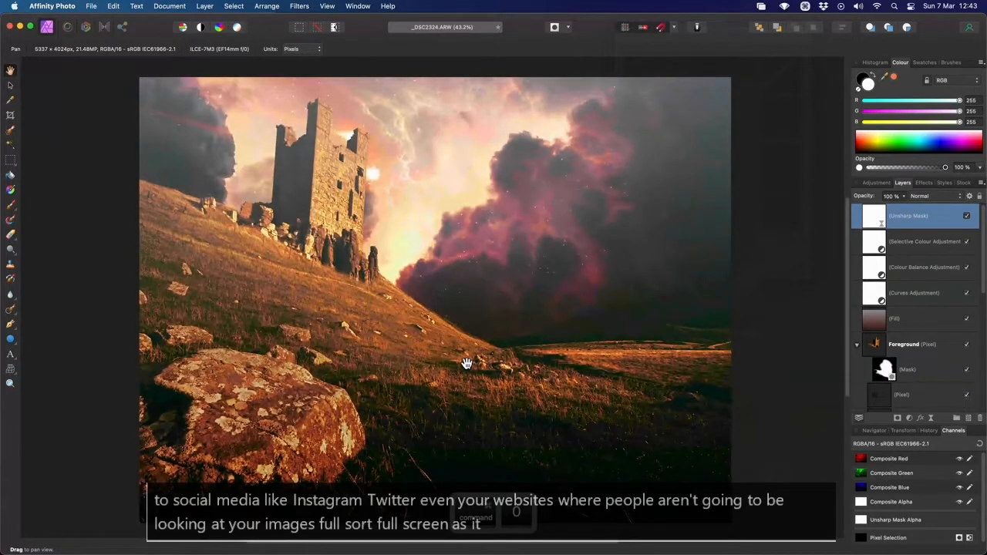
pyautogui.scroll(-5, 470, 366)
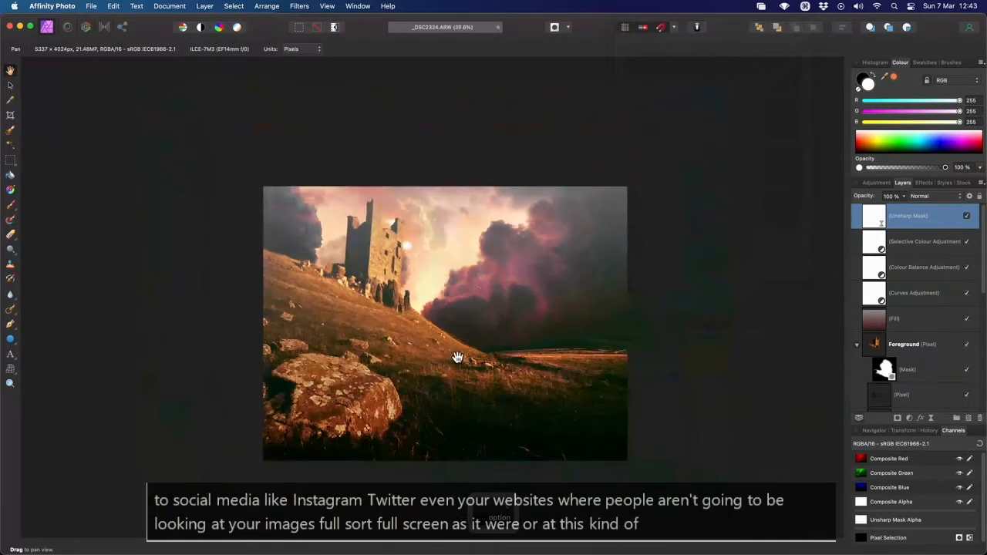
pyautogui.scroll(-1, 489, 375)
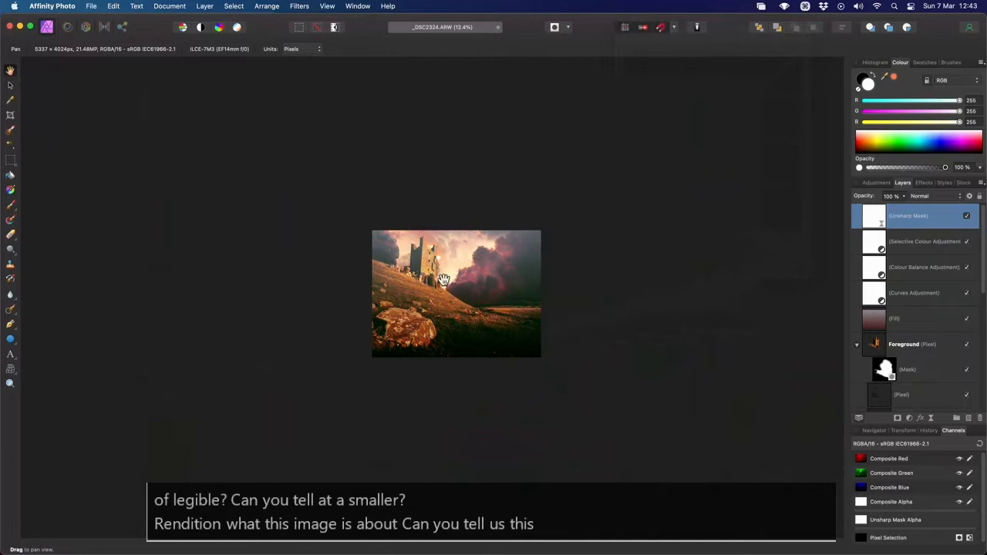
# Move both Comet layers together slightly to the right and downward so the comets stand out beside the castle.
pyautogui.scroll(-5, 933, 339)
pyautogui.click(926, 340)
pyautogui.keyDown('shift'); pyautogui.click(925, 375); pyautogui.keyUp('shift')
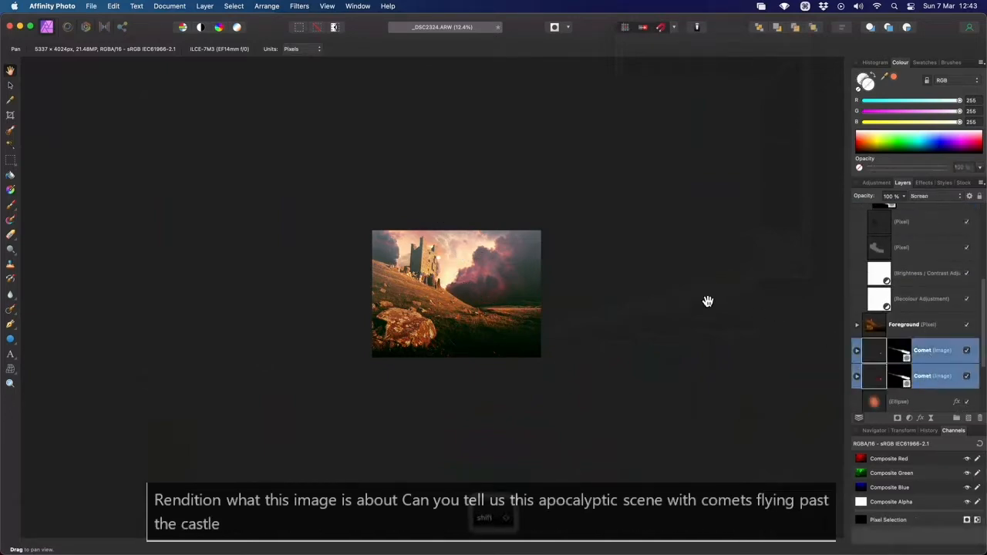
pyautogui.press('v')
pyautogui.scroll(2, 421, 262)
pyautogui.moveTo(394, 250); pyautogui.dragTo(417, 260)
pyautogui.press('h')
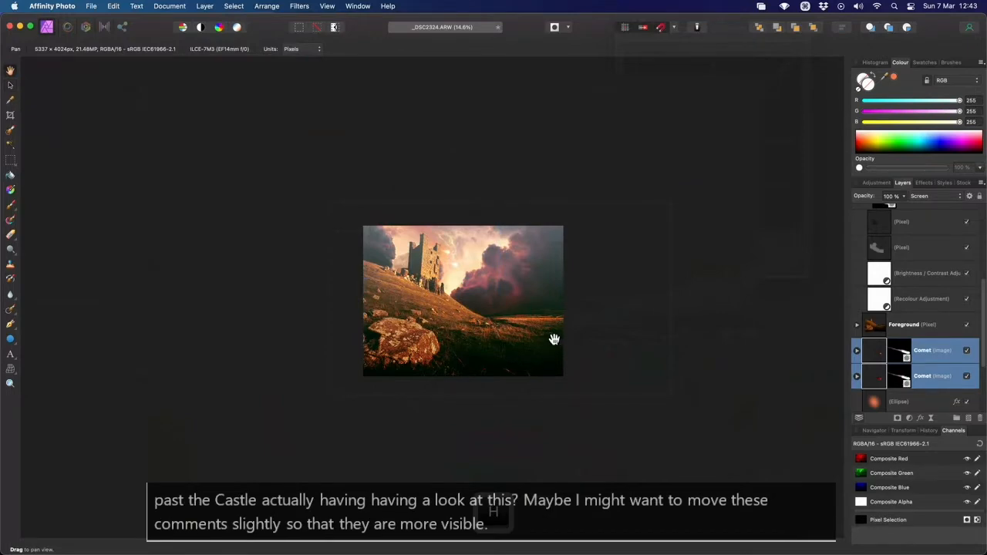
pyautogui.press('super+0')
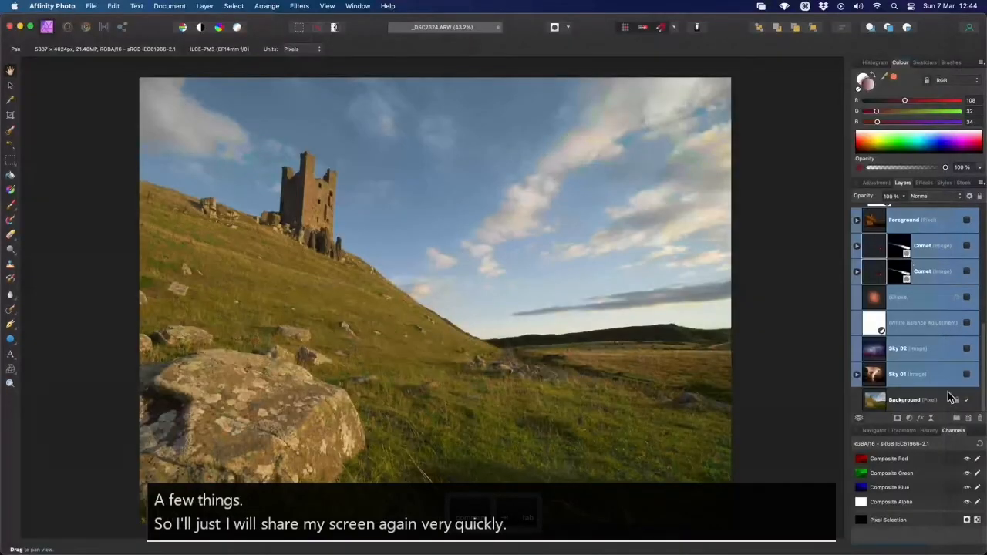
# Load a luminosity-based pixel selection from the Background layer and review the option for inverting it.
pyautogui.click(951, 398)
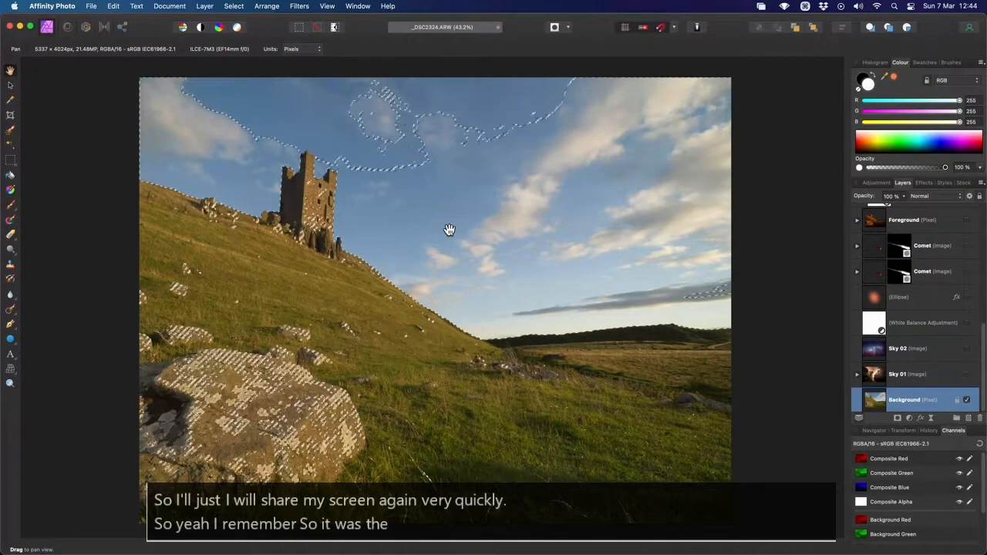
pyautogui.press('super')
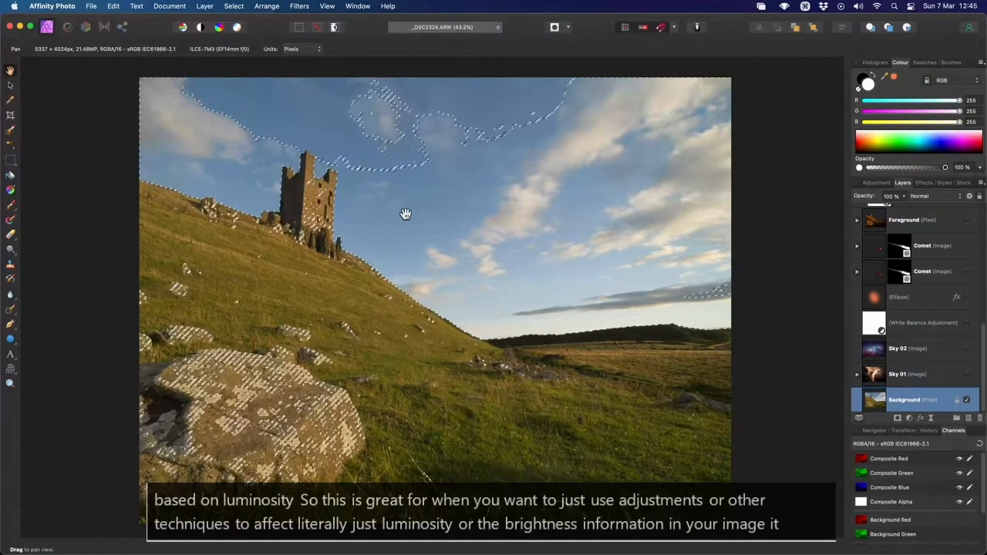
pyautogui.click(234, 5)
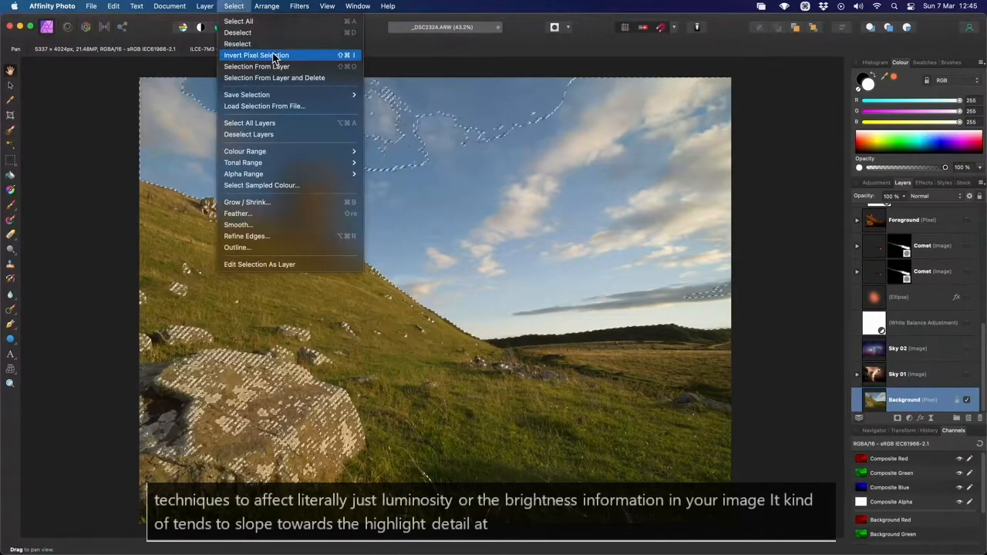
pyautogui.click(614, 260)
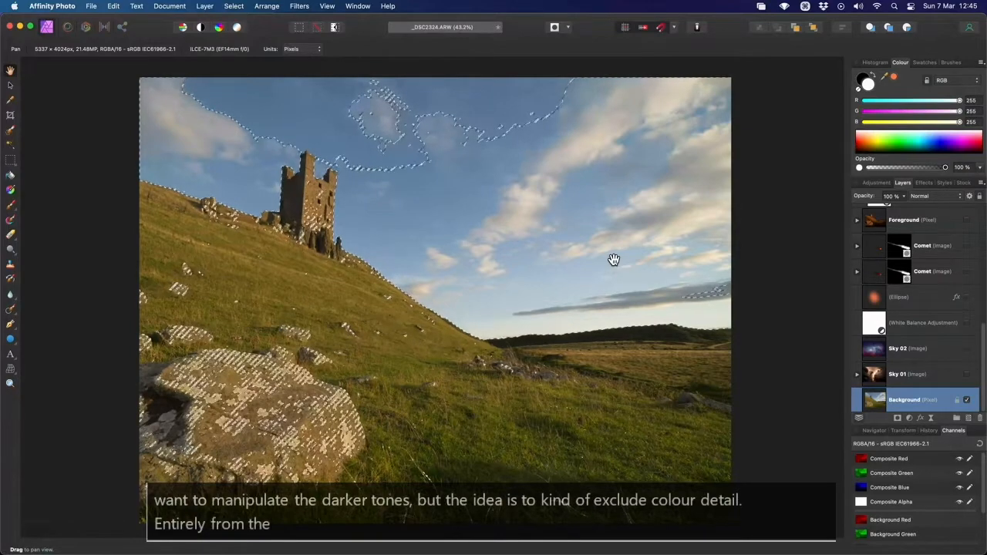
# Add a Curves adjustment above the Background photo and darken it by pulling the Master curve down to X 0.329, Y 0.162.
pyautogui.press('super+m')
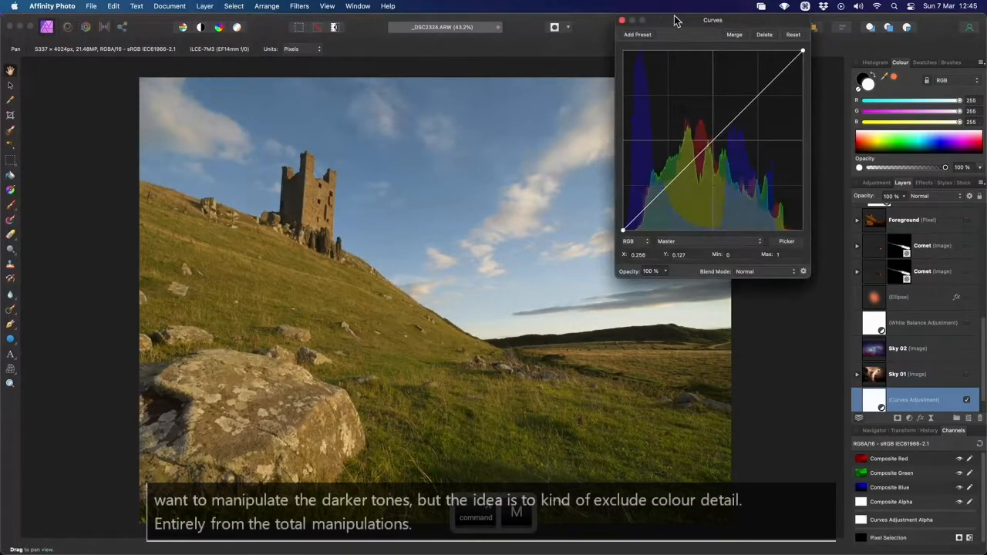
pyautogui.moveTo(673, 20); pyautogui.dragTo(535, 143)
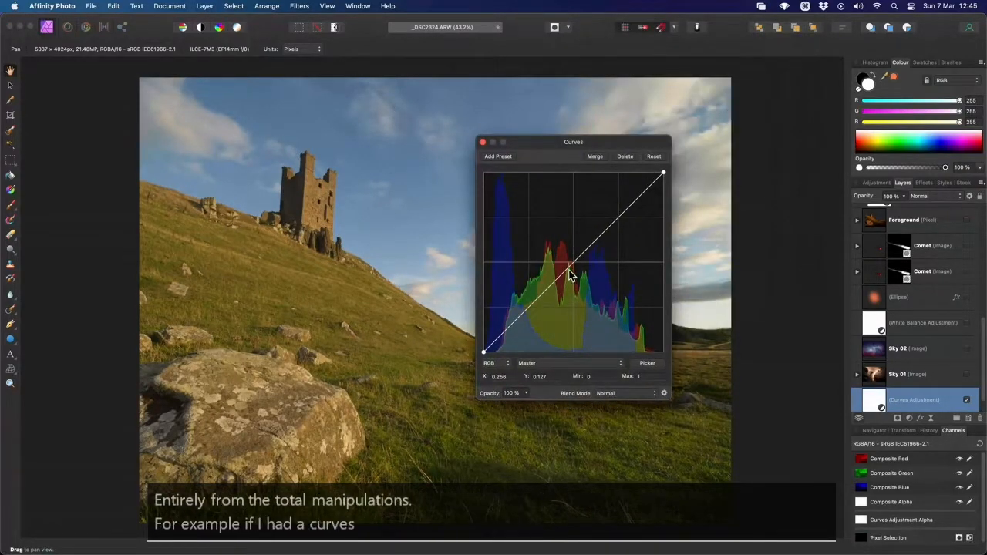
pyautogui.click(548, 364)
pyautogui.click(556, 341)
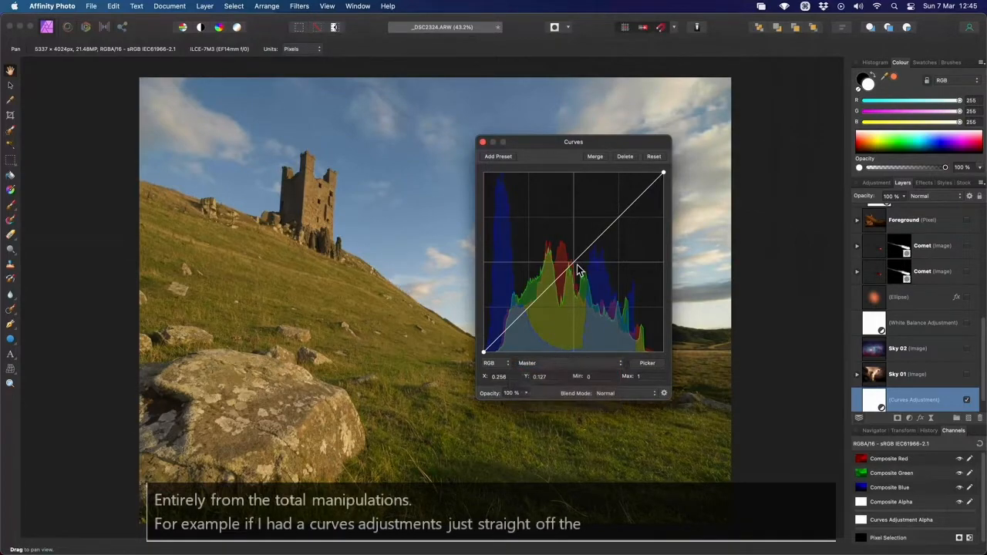
pyautogui.moveTo(577, 265); pyautogui.dragTo(543, 323)
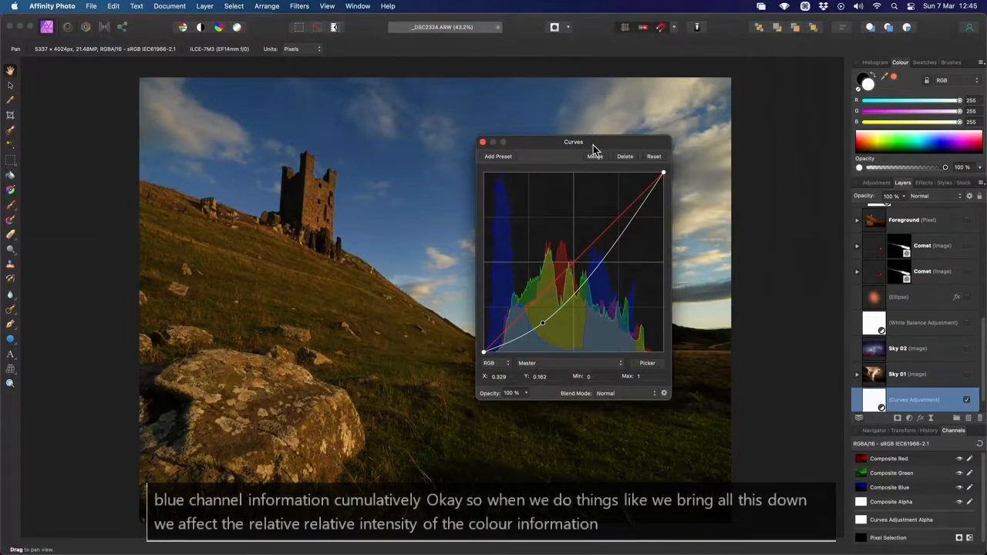
# Reset the Curves adjustment and shape a Master S-curve with darker shadows and brighter highlights, placing the upper point at X 0.613, Y 0.701.
pyautogui.moveTo(591, 146); pyautogui.dragTo(601, 138)
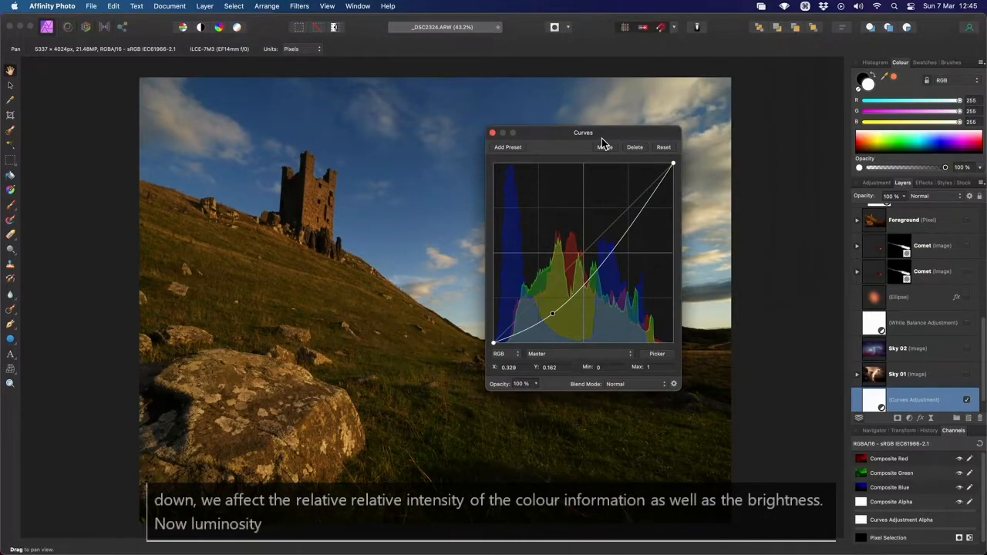
pyautogui.click(662, 145)
pyautogui.moveTo(661, 145); pyautogui.dragTo(689, 100)
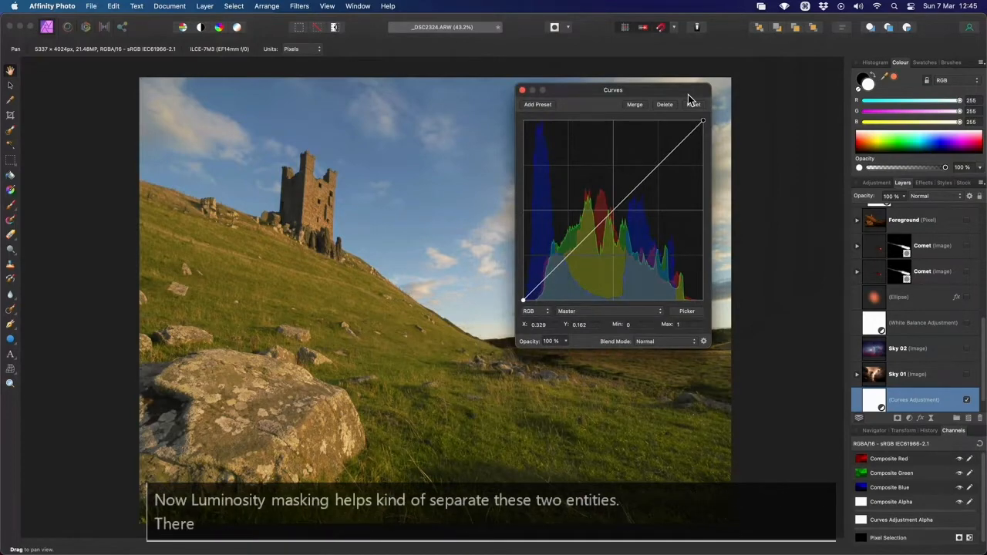
pyautogui.moveTo(544, 289); pyautogui.dragTo(573, 255)
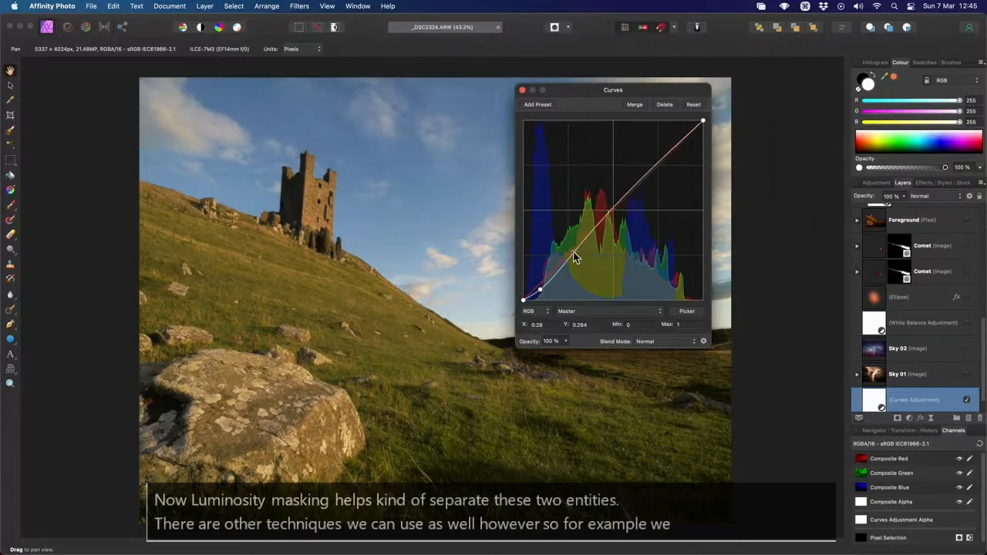
pyautogui.moveTo(636, 192); pyautogui.dragTo(633, 174)
pyautogui.moveTo(604, 91); pyautogui.dragTo(665, 64)
pyautogui.press('alt')
pyautogui.scroll(3, 334, 271)
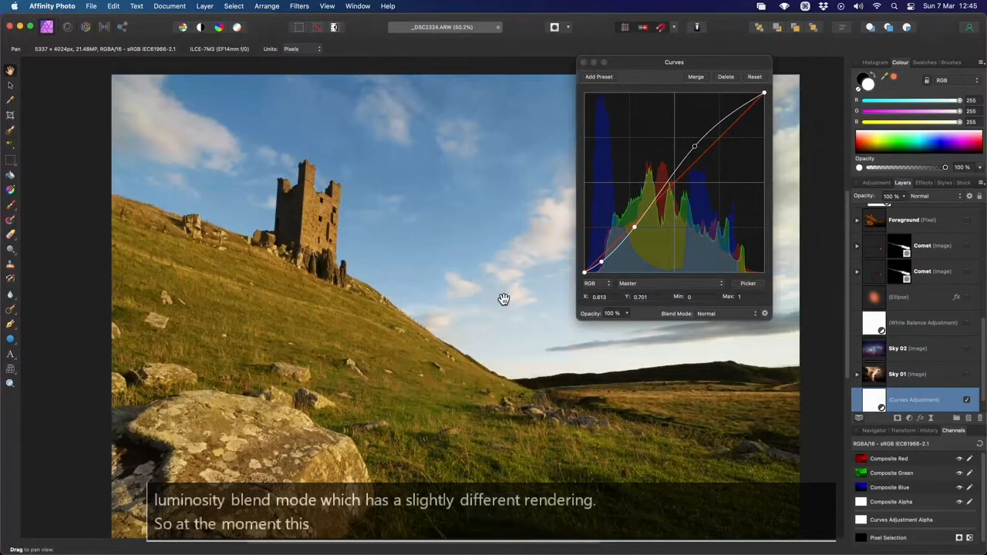
# Set the Curves adjustment's blend mode to Luminosity so the contrast change affects only brightness.
pyautogui.click(740, 313)
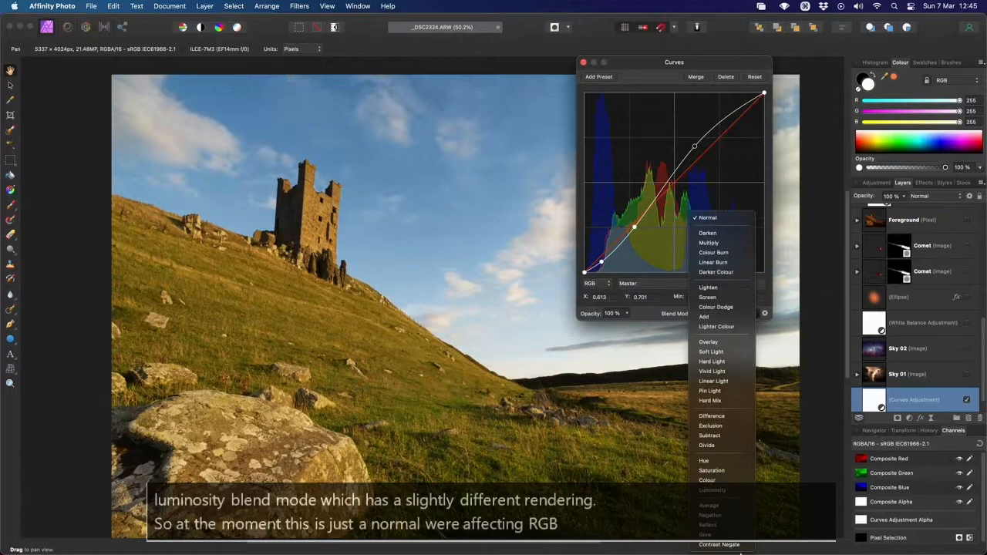
pyautogui.scroll(-5, 694, 539)
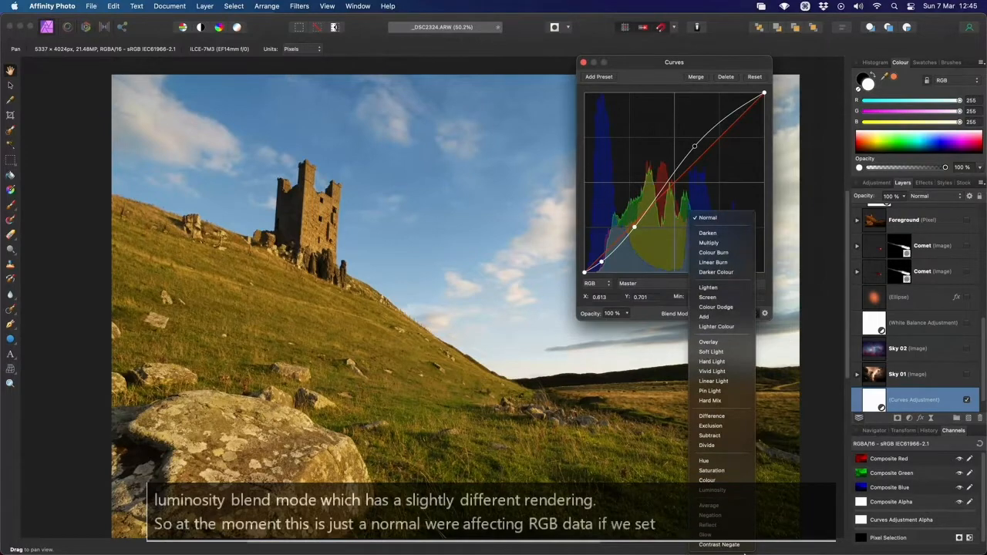
pyautogui.click(750, 497)
# Compare the castle's tones and saturation before and after the blend mode change by stepping between the last two history states.
pyautogui.scroll(5, 351, 275)
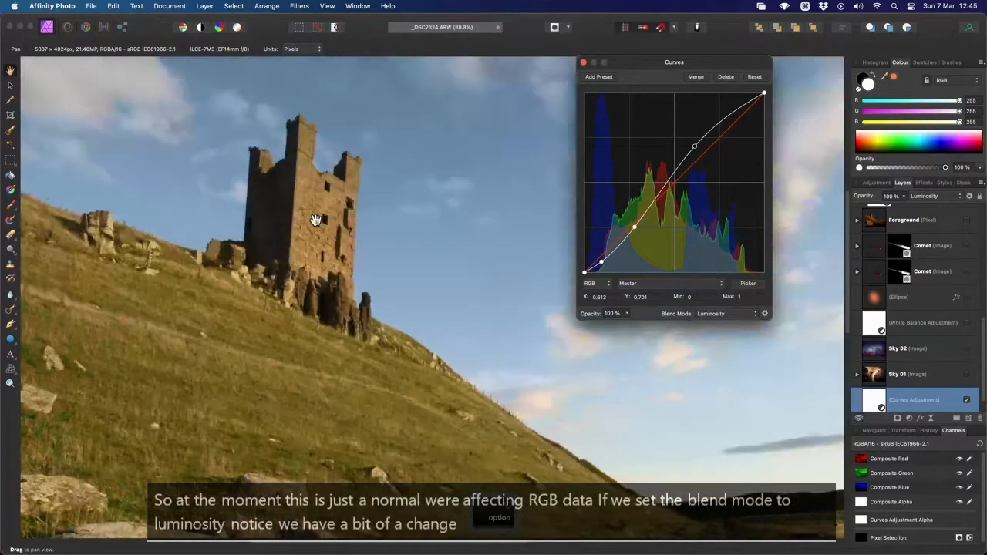
pyautogui.moveTo(623, 61); pyautogui.dragTo(634, 74)
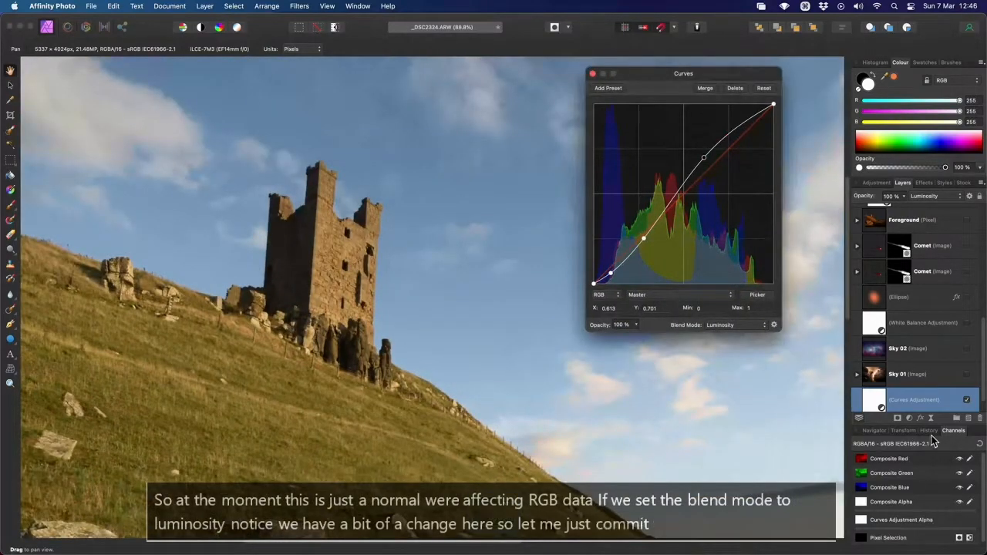
pyautogui.click(928, 430)
pyautogui.scroll(-5, 917, 501)
pyautogui.click(908, 529)
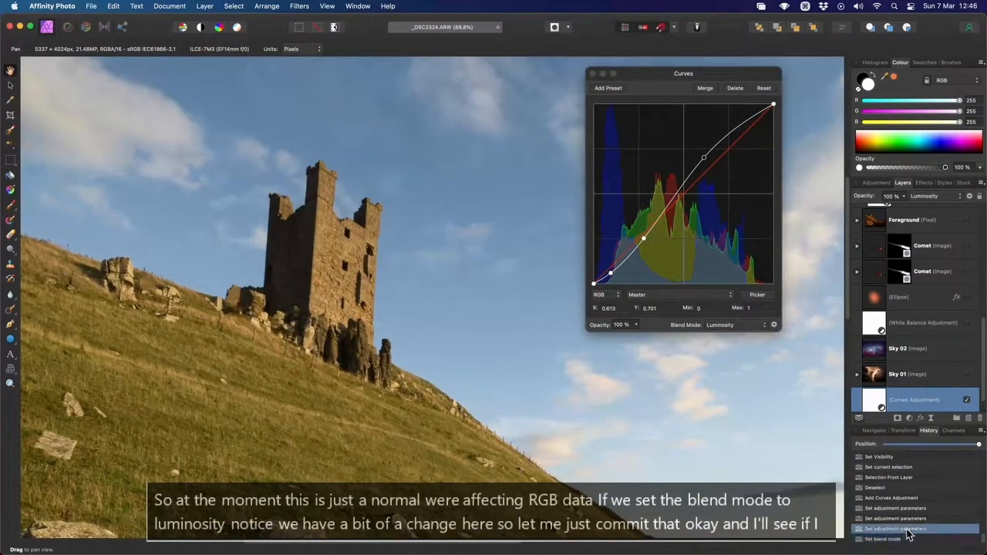
pyautogui.click(908, 538)
pyautogui.scroll(5, 298, 254)
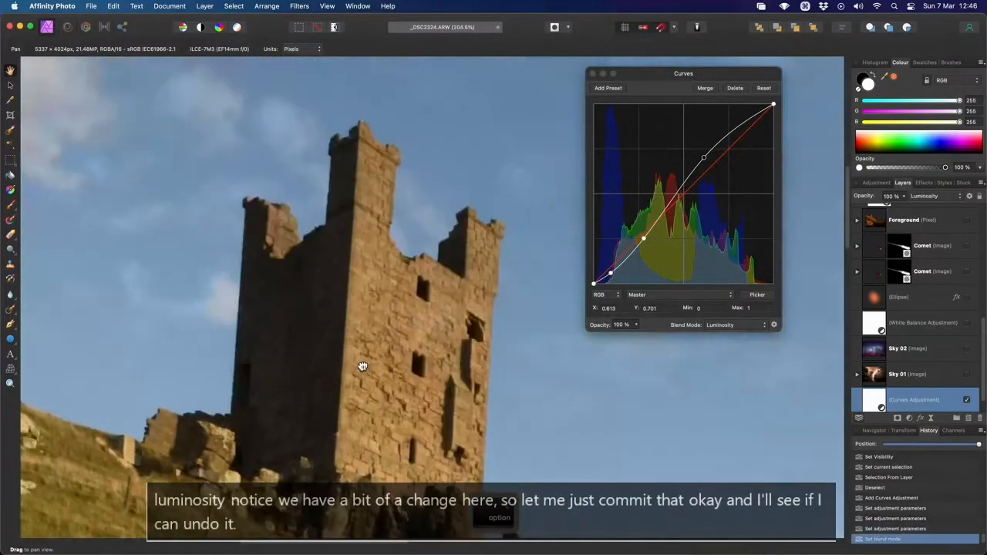
pyautogui.click(917, 530)
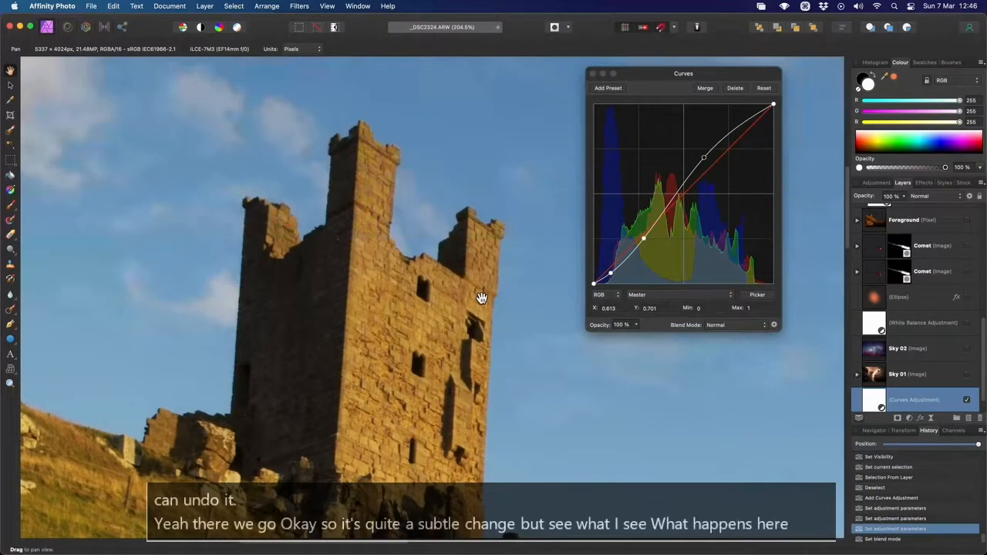
pyautogui.moveTo(441, 494); pyautogui.dragTo(464, 408)
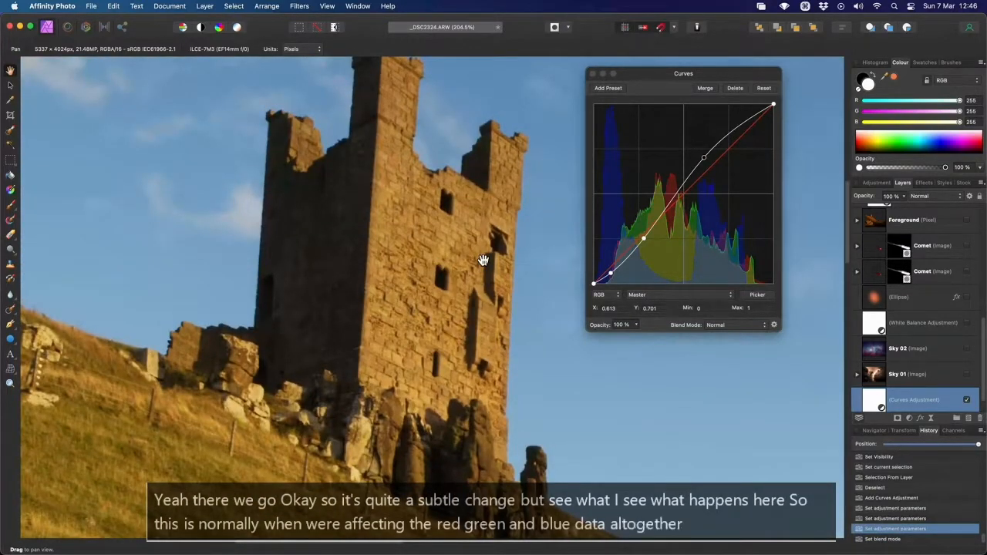
pyautogui.click(890, 539)
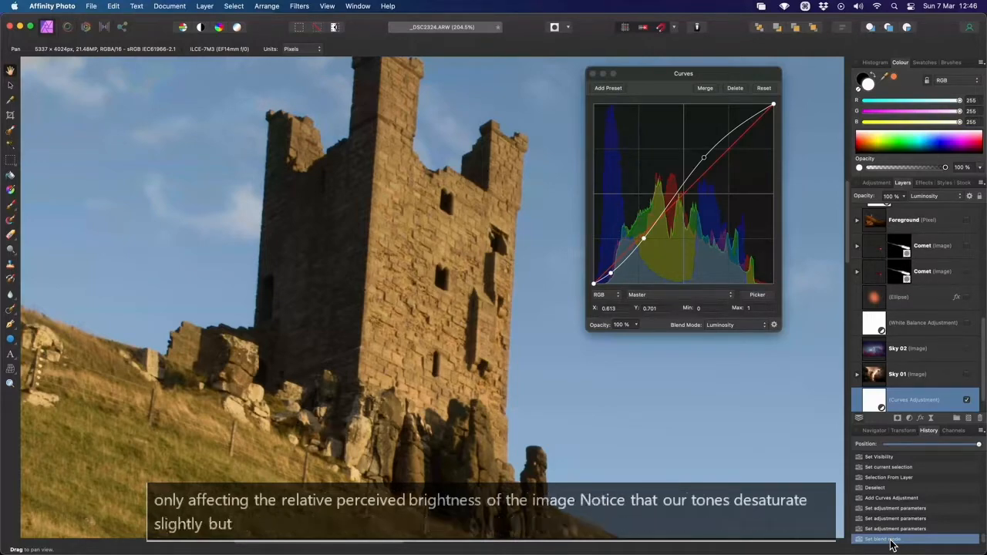
# Return the Curves adjustment's blend mode to Normal and switch its colour model to LAB.
pyautogui.click(736, 322)
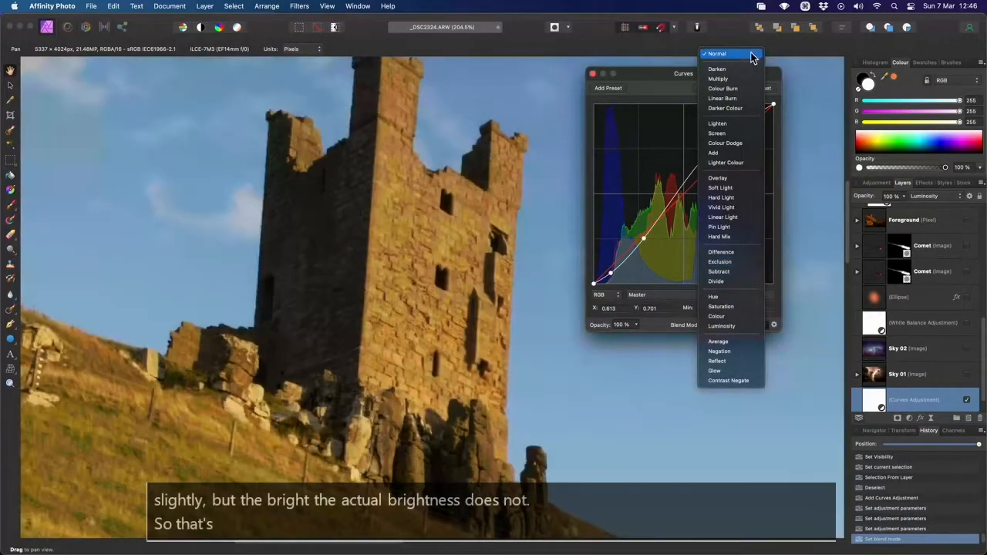
pyautogui.click(729, 54)
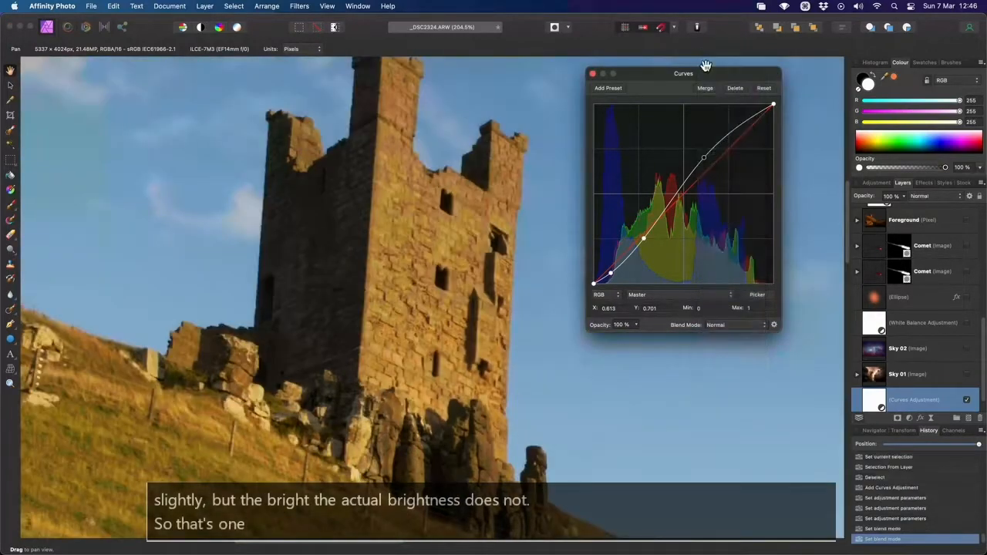
pyautogui.click(631, 290)
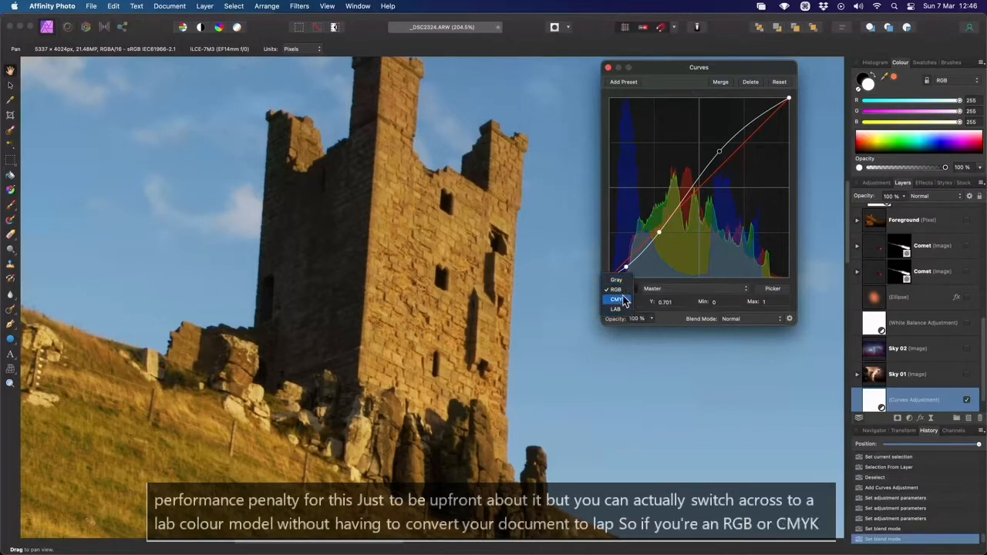
pyautogui.click(616, 308)
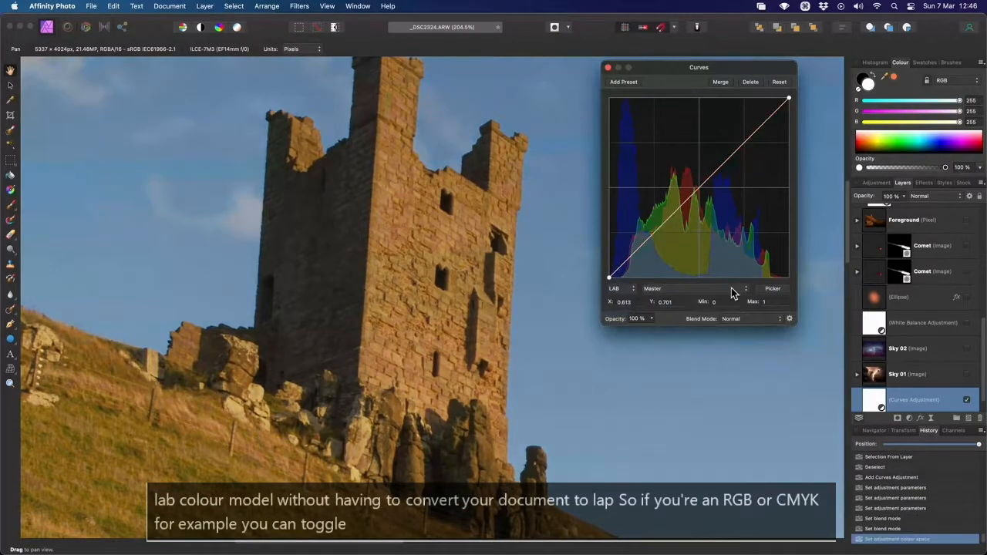
# Shape a contrast curve on the LAB Lightness channel with points at X 0.453, Y 0.408; X 0.253, Y 0.176; and X 0.632, Y 0.653.
pyautogui.click(732, 289)
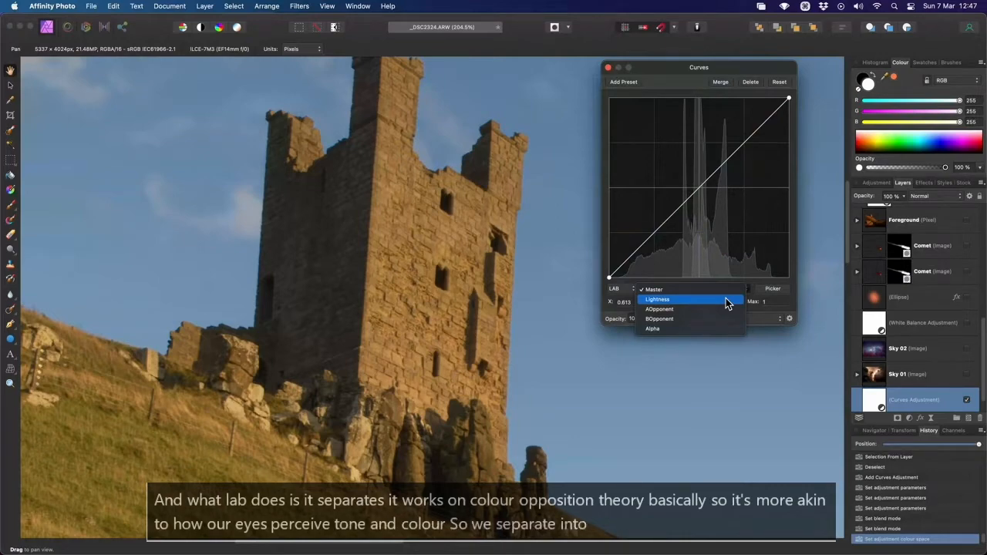
pyautogui.click(724, 299)
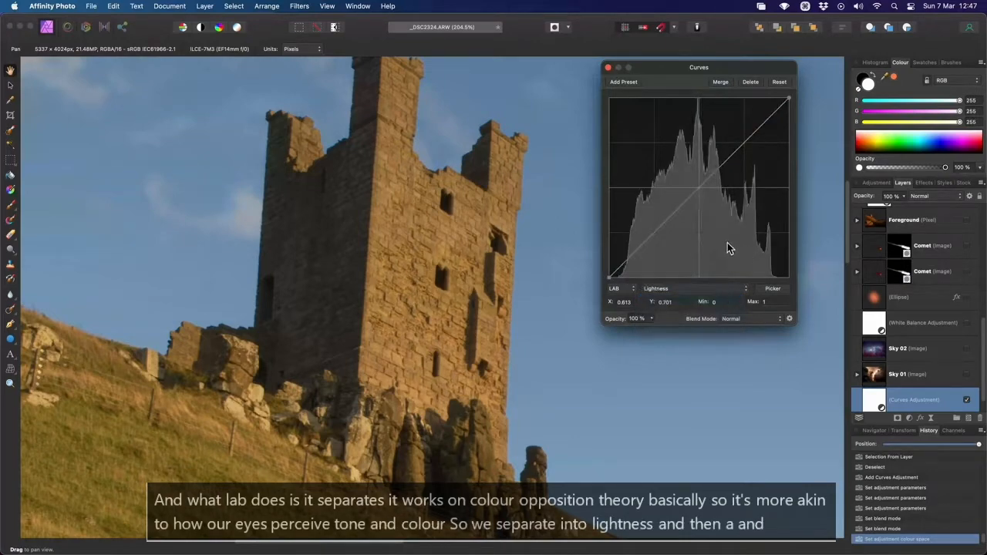
pyautogui.moveTo(674, 227); pyautogui.dragTo(690, 204)
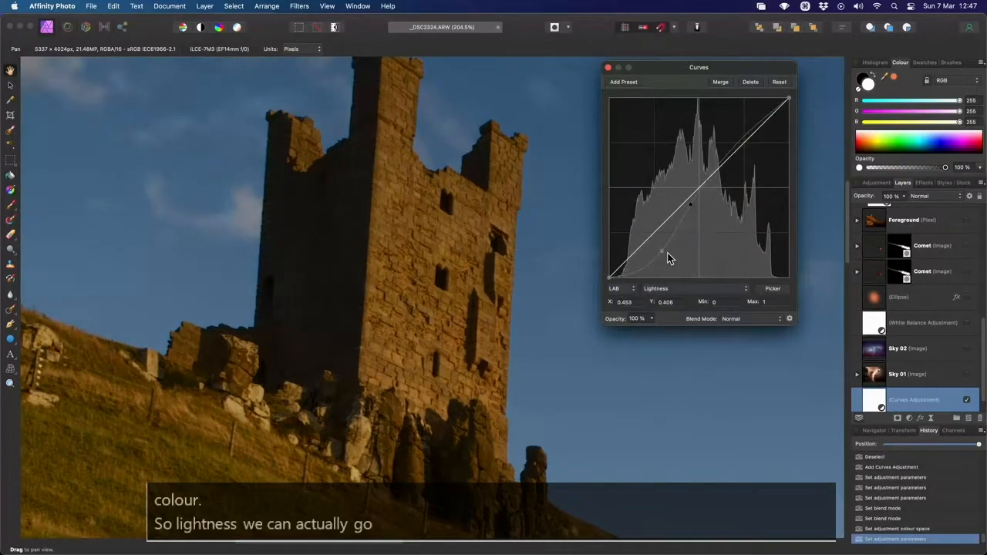
pyautogui.moveTo(662, 251); pyautogui.dragTo(656, 247)
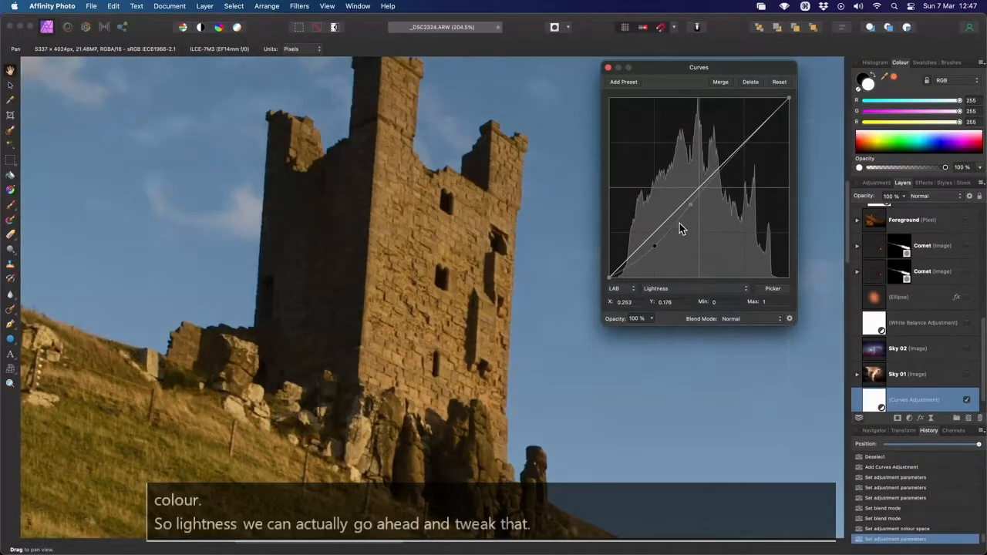
pyautogui.click(723, 162)
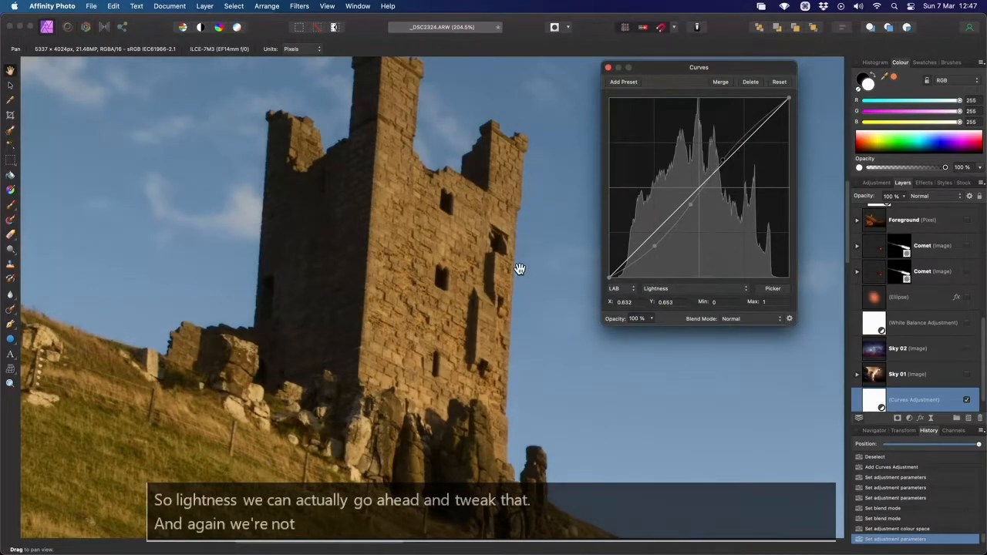
pyautogui.scroll(-1, 502, 285)
pyautogui.scroll(-1, 502, 286)
pyautogui.moveTo(502, 285); pyautogui.dragTo(472, 336)
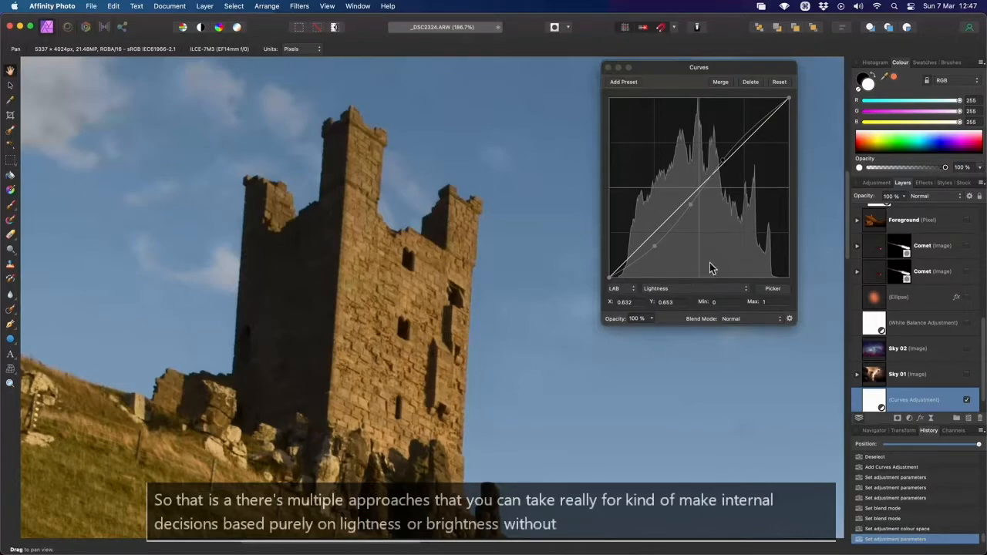
# Delete the Curves adjustment, and switch to the vMix Call page in Safari to stop sharing the screen.
pyautogui.click(750, 82)
pyautogui.press('super+Tab')
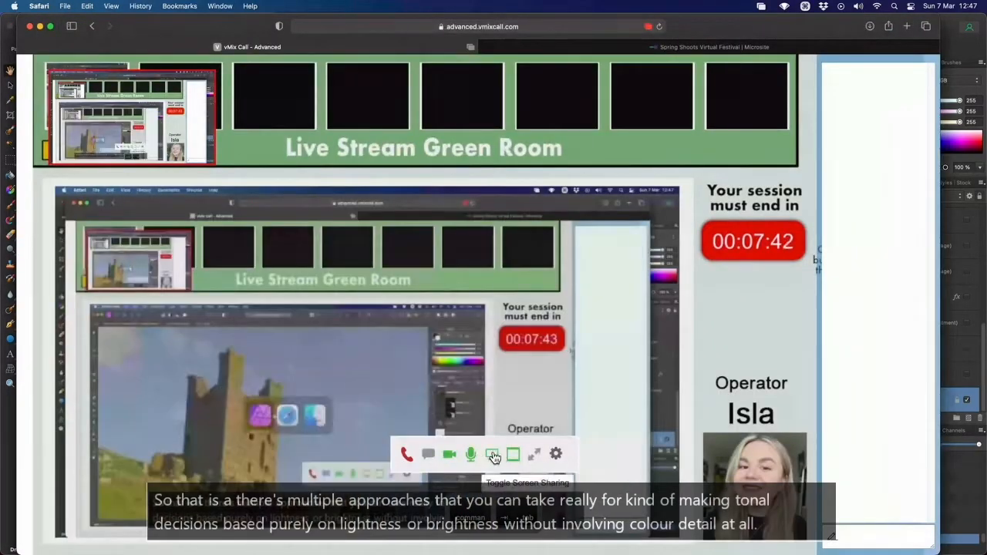
pyautogui.click(494, 456)
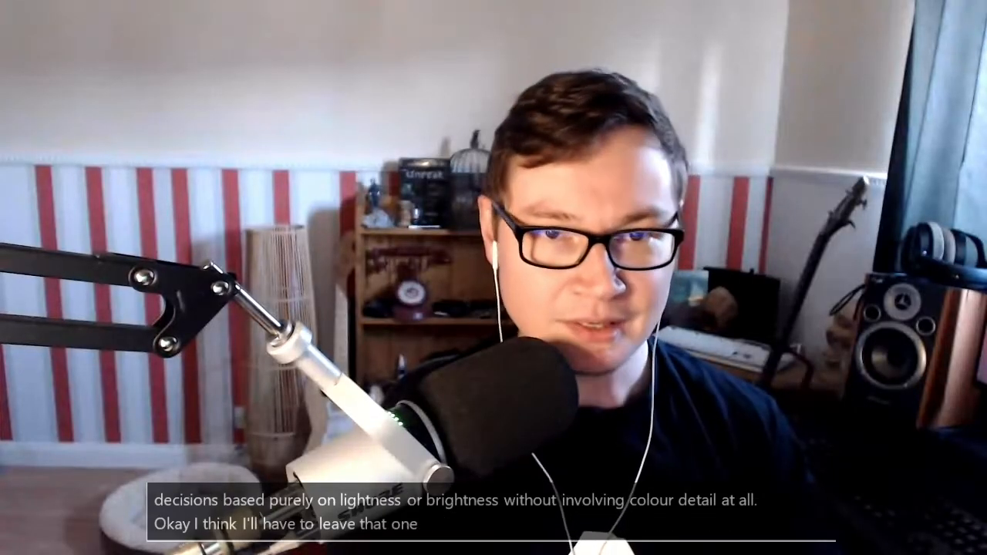